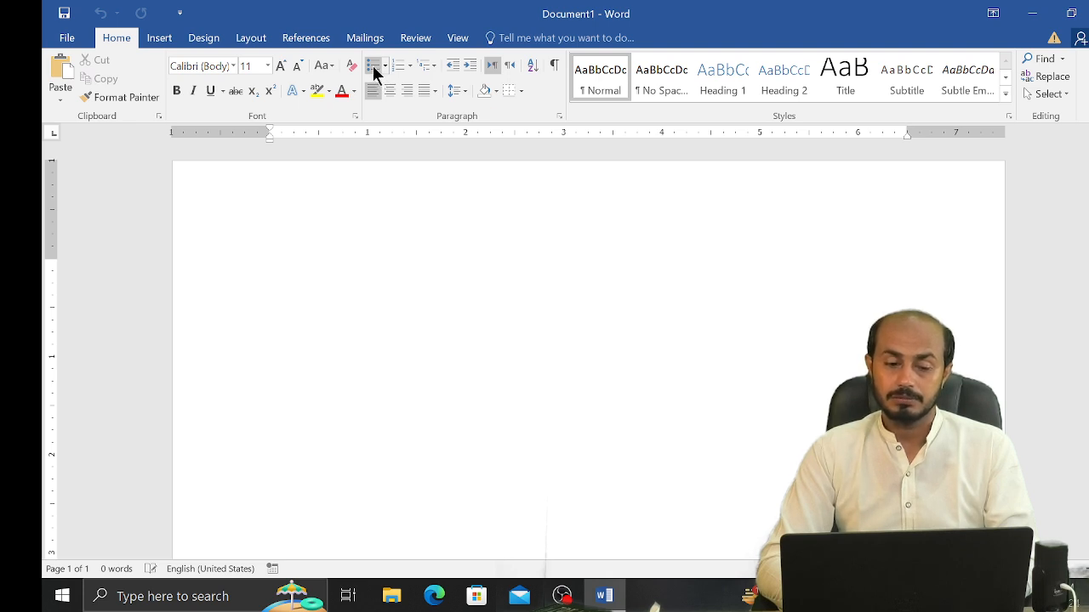
# Step: Create a bulleted list with the items Home, Insert, Design and Layout, and end the list after Layout
pyautogui.click(376, 69)
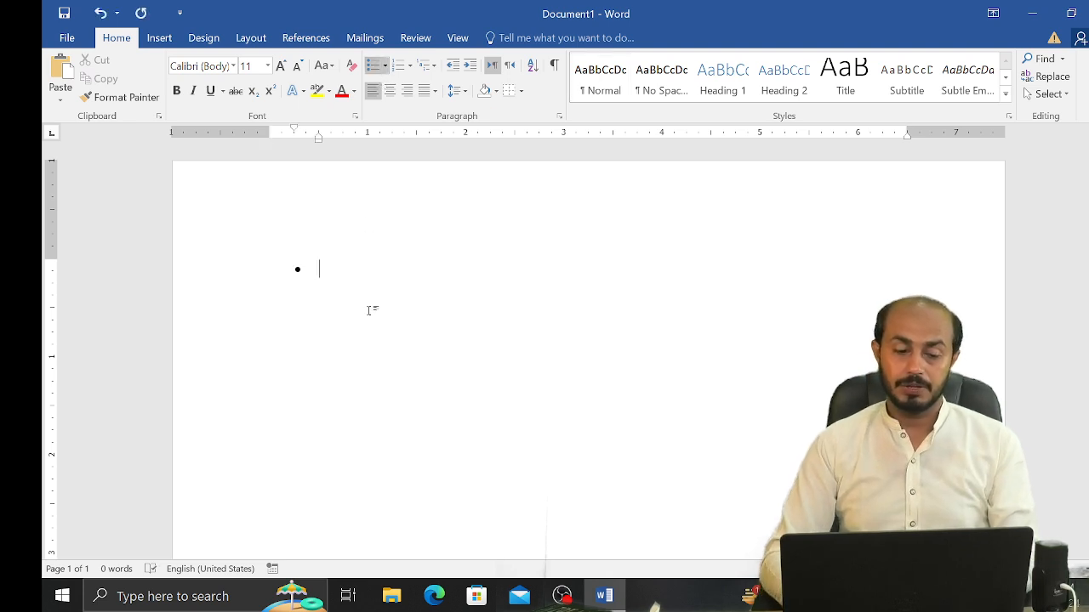
pyautogui.write('home')
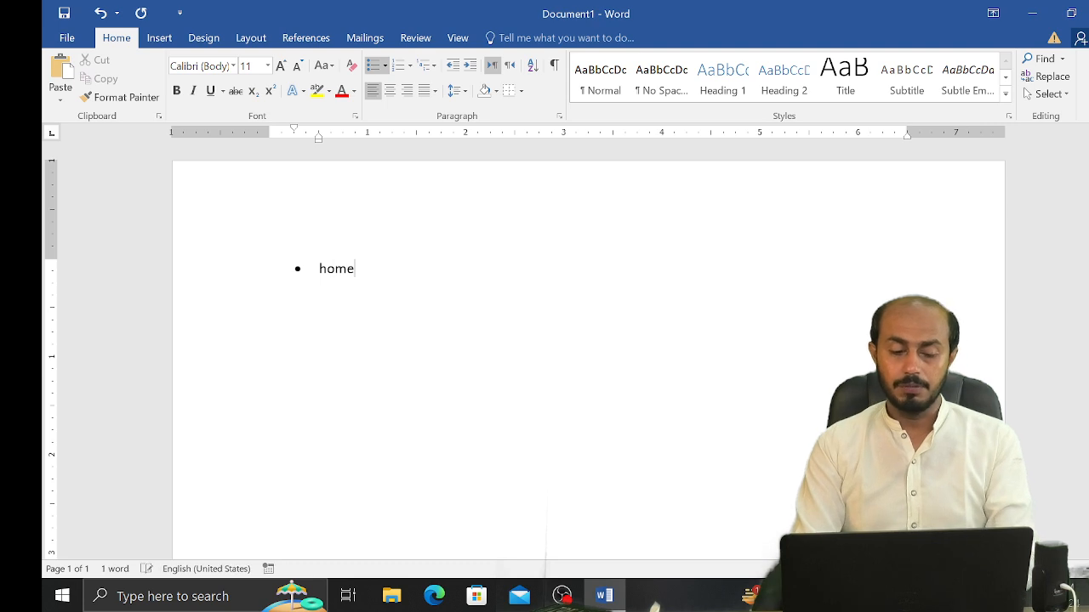
pyautogui.press('Return')
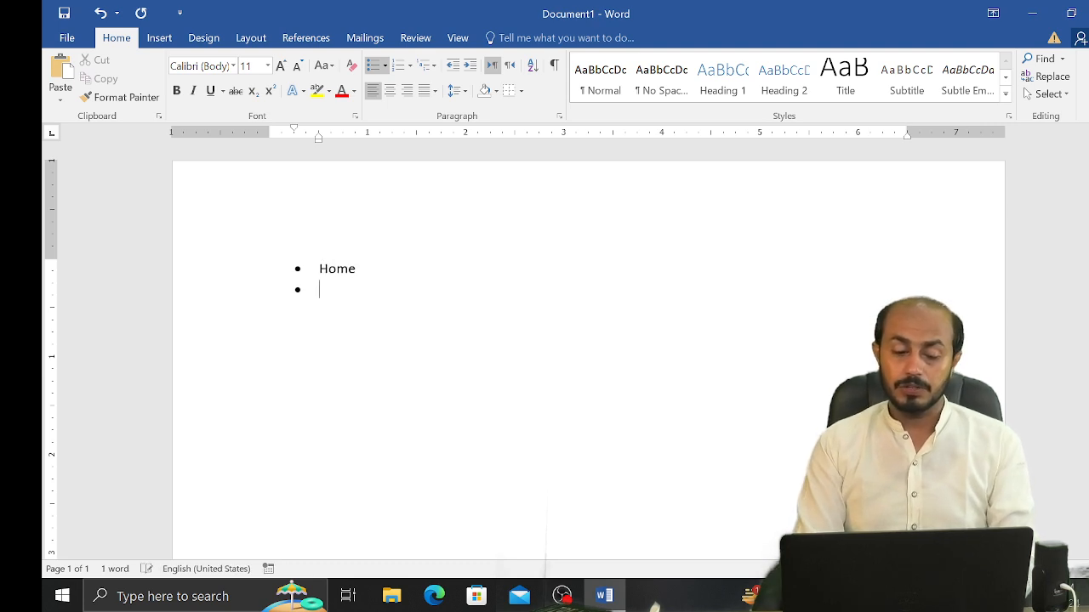
pyautogui.write('I')
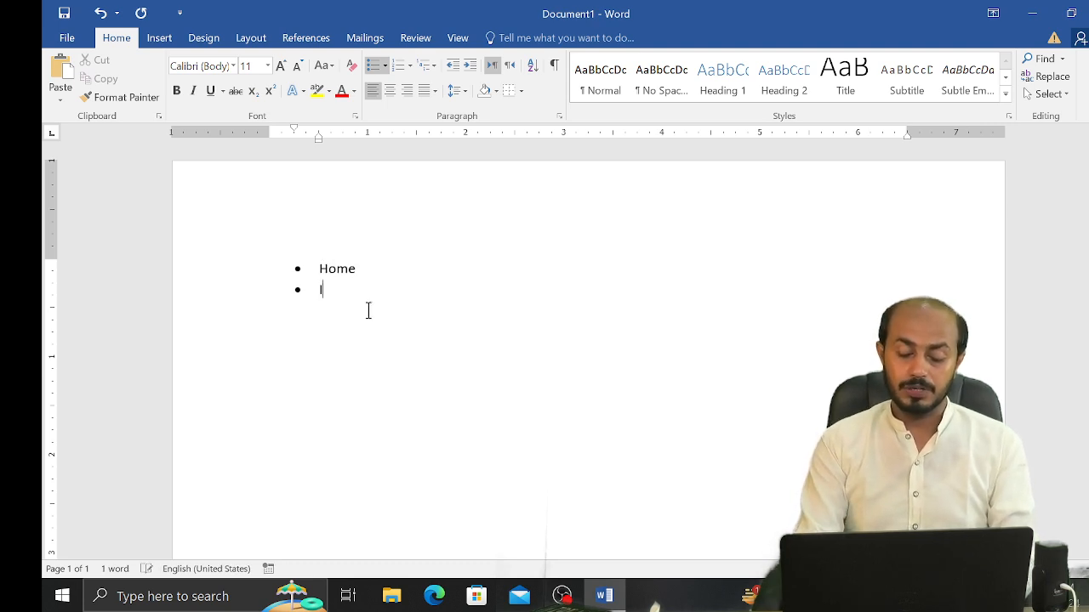
pyautogui.write('nsert')
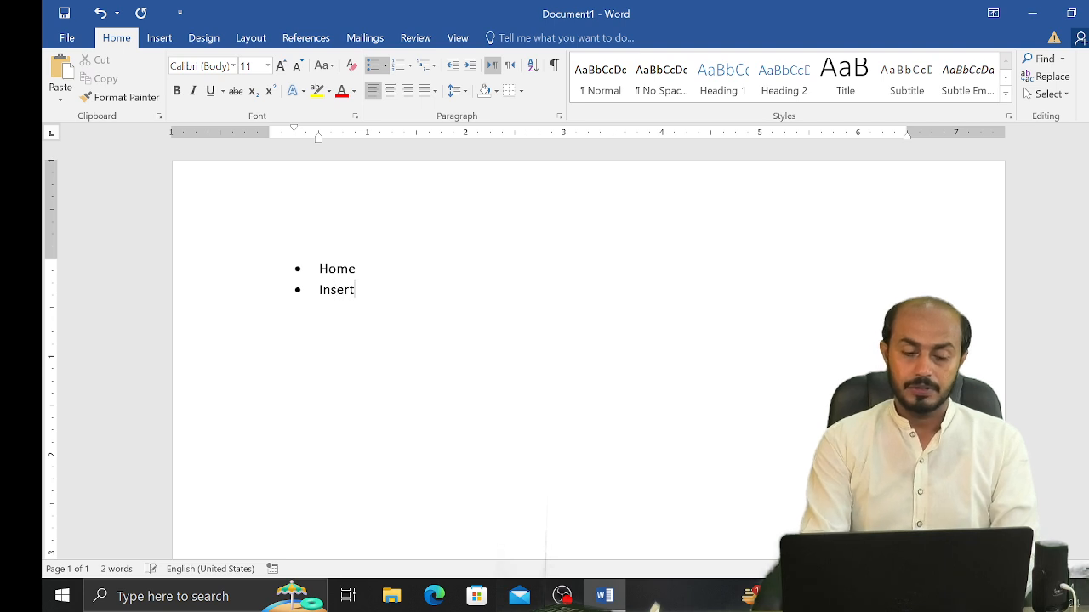
pyautogui.press('Return')
pyautogui.write('D')
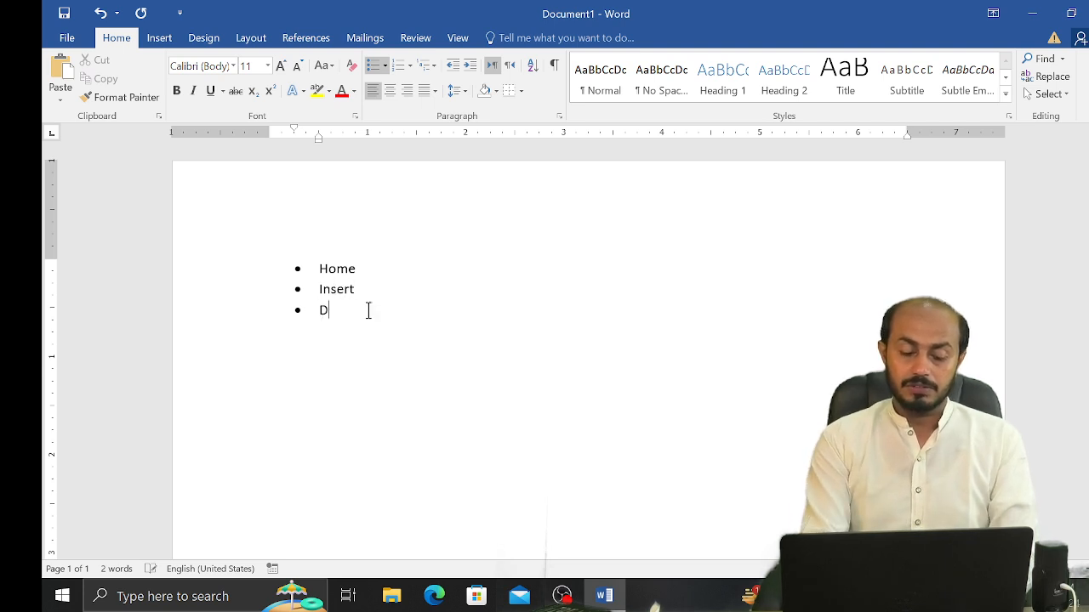
pyautogui.write('esign')
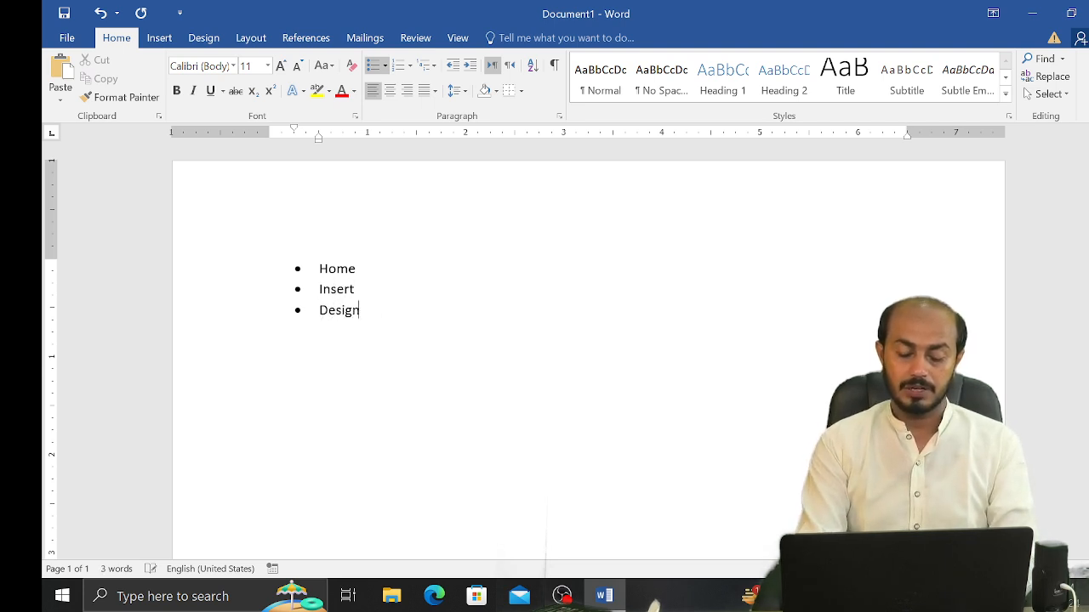
pyautogui.press('Return')
pyautogui.write('Layout')
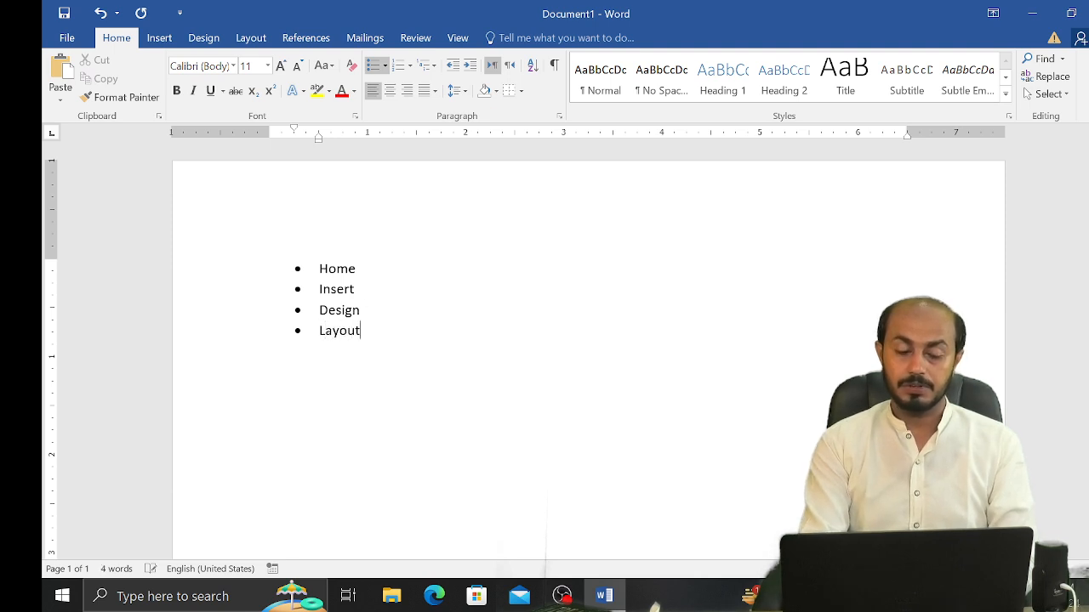
pyautogui.press('Return')
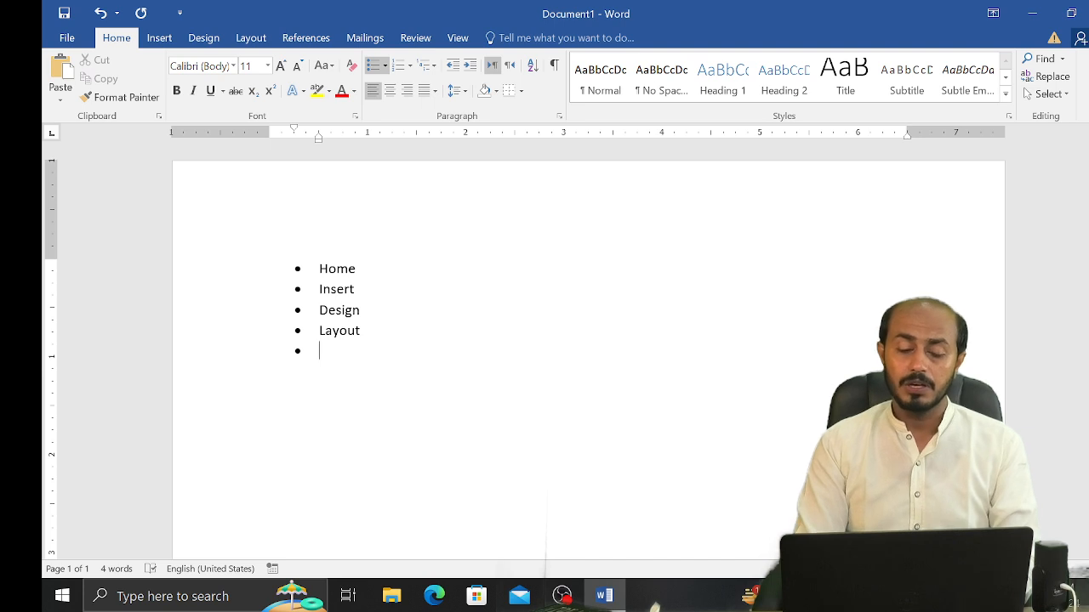
pyautogui.press('Return')
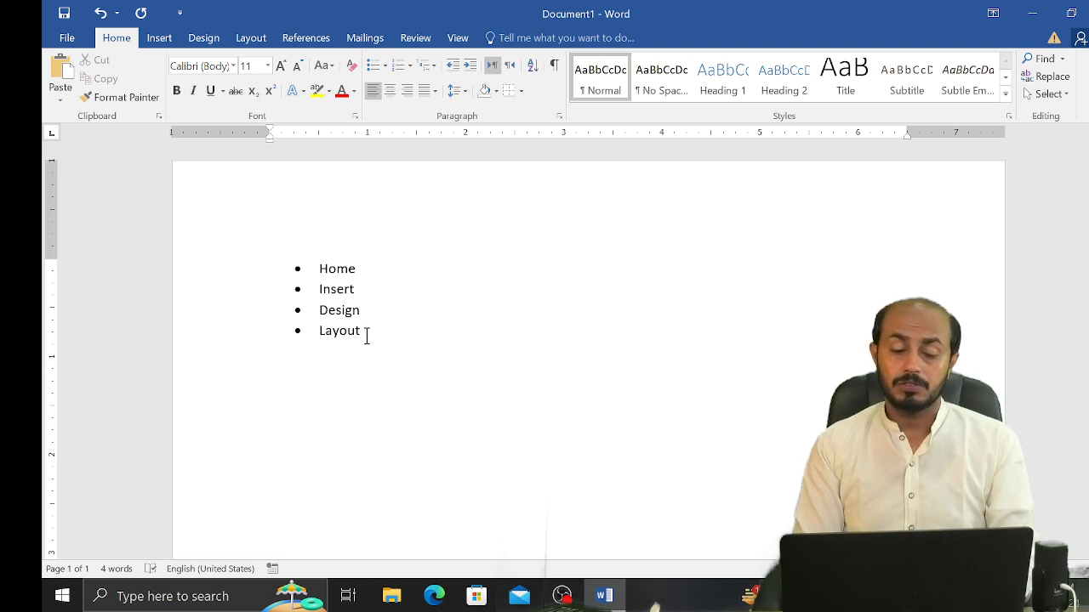
# Step: Start defining a new symbol bullet for all four list items, with the symbol font set to Webdings
pyautogui.moveTo(367, 336); pyautogui.dragTo(324, 247)
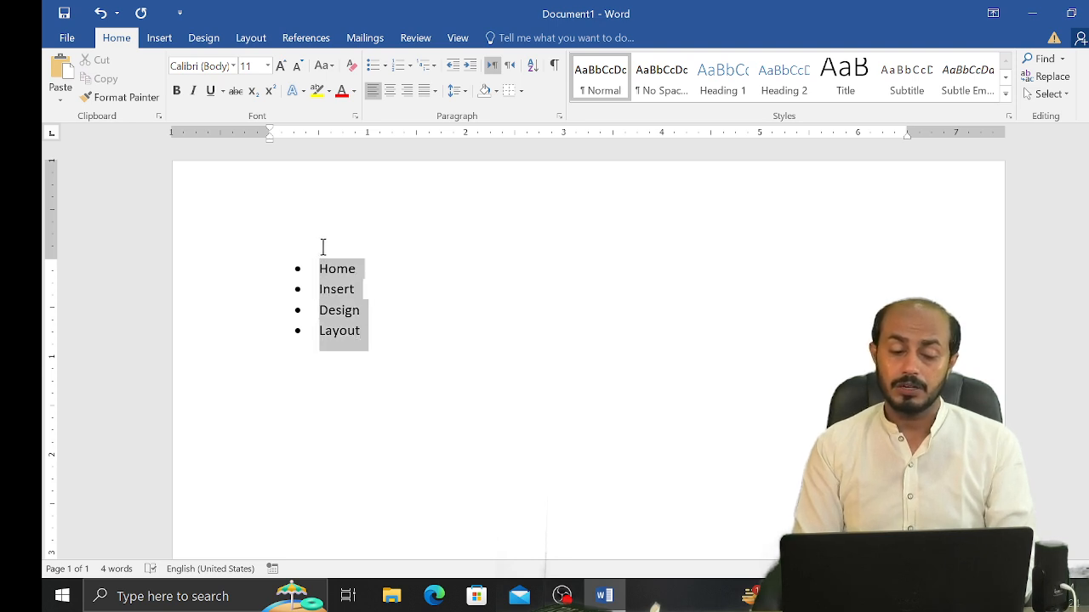
pyautogui.click(388, 68)
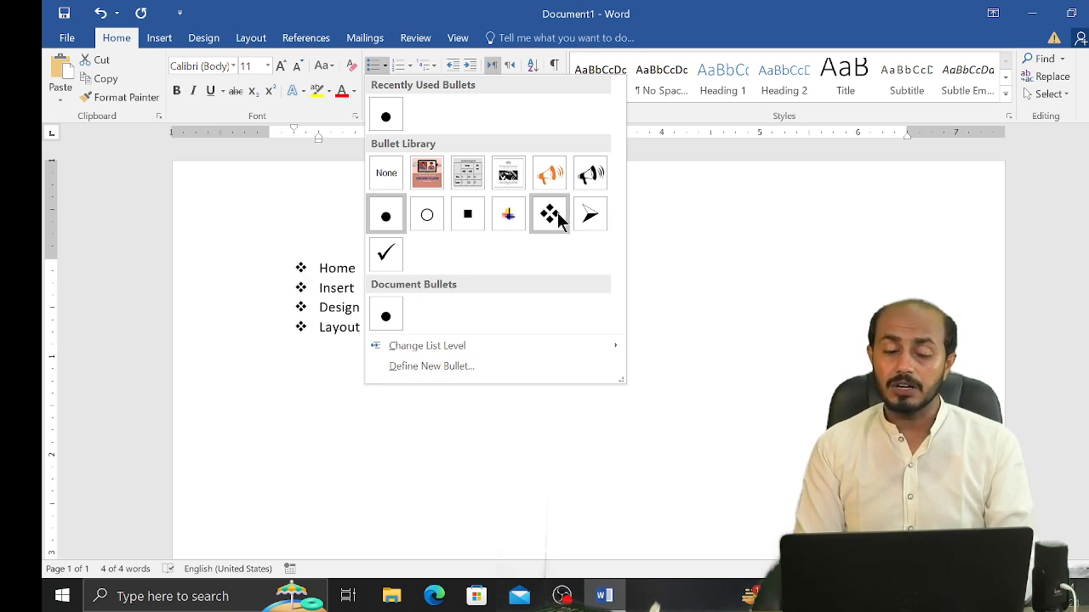
pyautogui.click(439, 365)
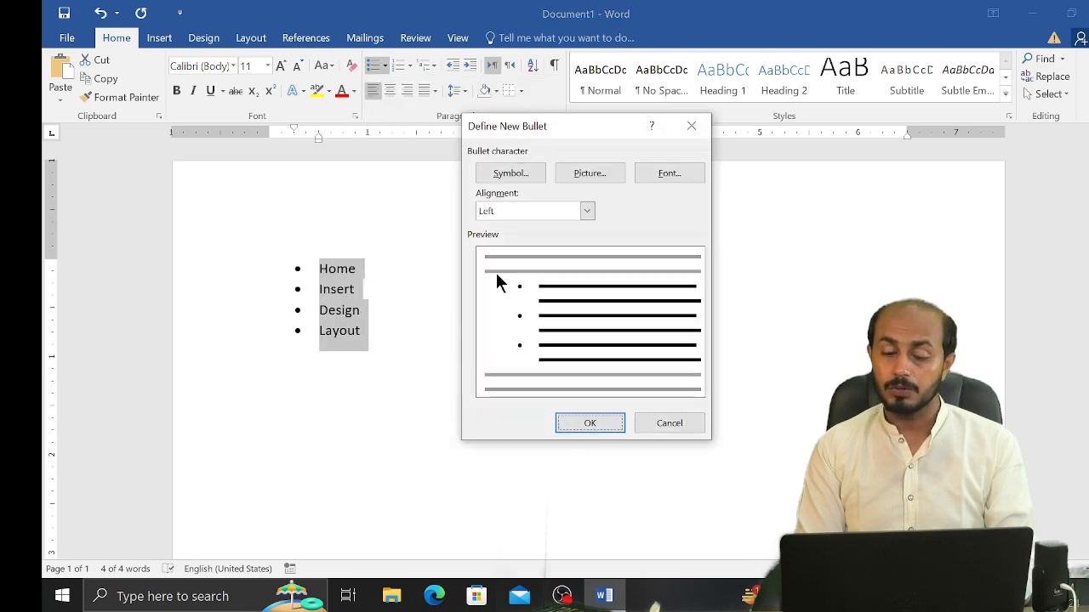
pyautogui.click(514, 179)
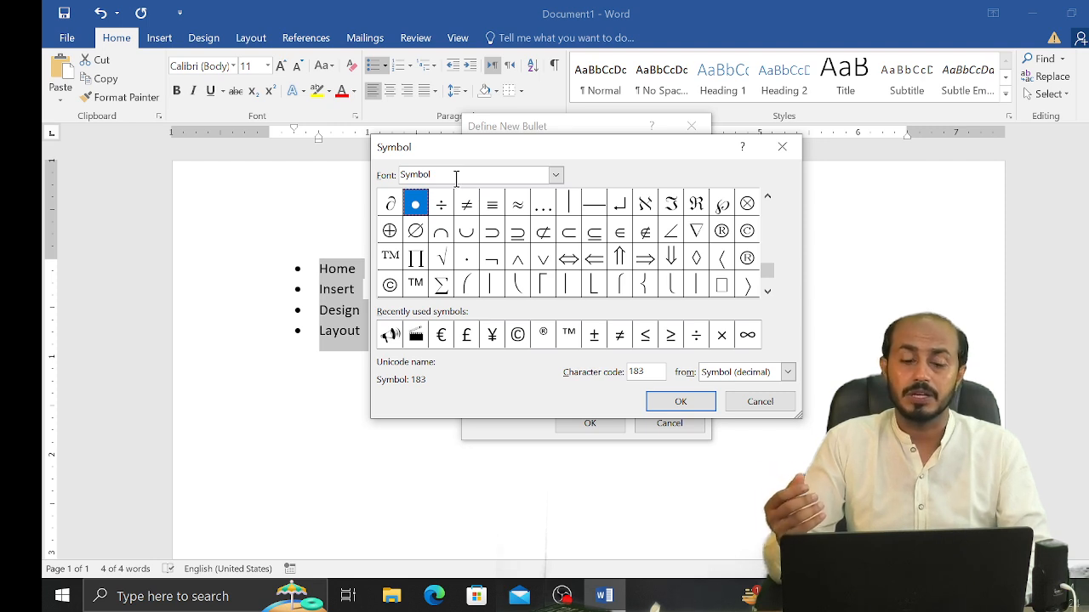
pyautogui.click(559, 175)
pyautogui.write('w')
pyautogui.press('BackSpace')
pyautogui.press('BackSpace')
pyautogui.press('BackSpace')
pyautogui.press('BackSpace')
pyautogui.press('BackSpace')
pyautogui.press('BackSpace')
pyautogui.press('BackSpace')
pyautogui.write('we')
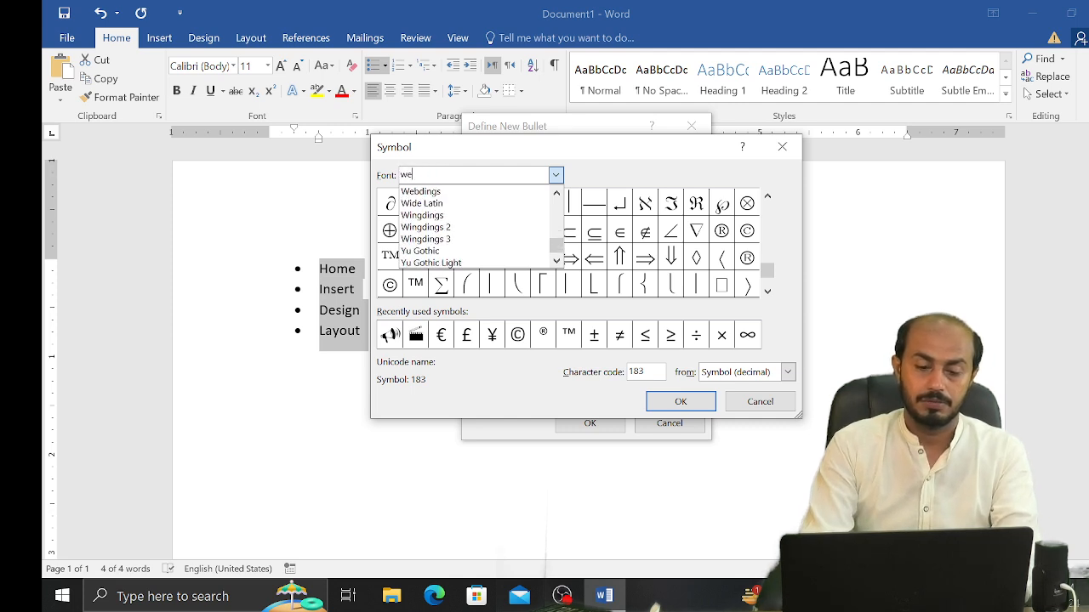
pyautogui.click(446, 191)
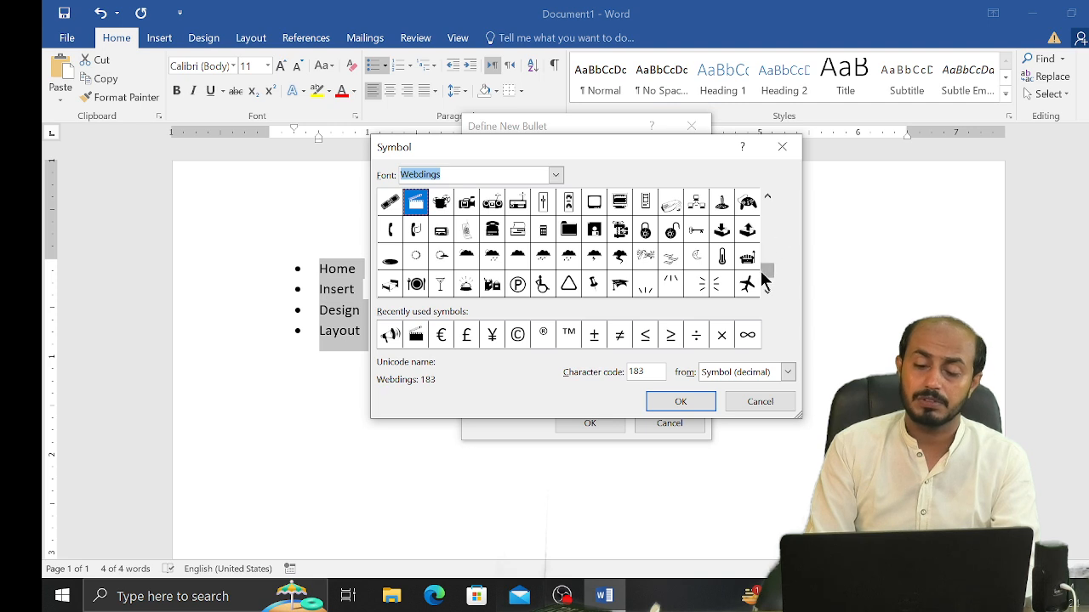
# Step: Choose the speaking-head symbol, Webdings character code 151, and apply it as the bullet of the four list items
pyautogui.moveTo(763, 275); pyautogui.dragTo(768, 208)
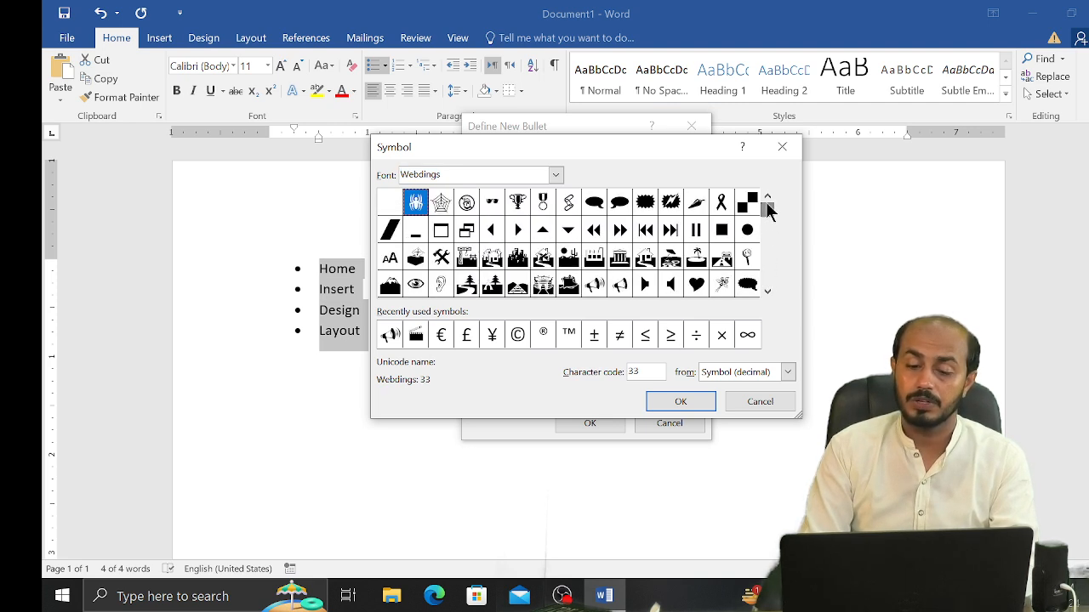
pyautogui.click(769, 250)
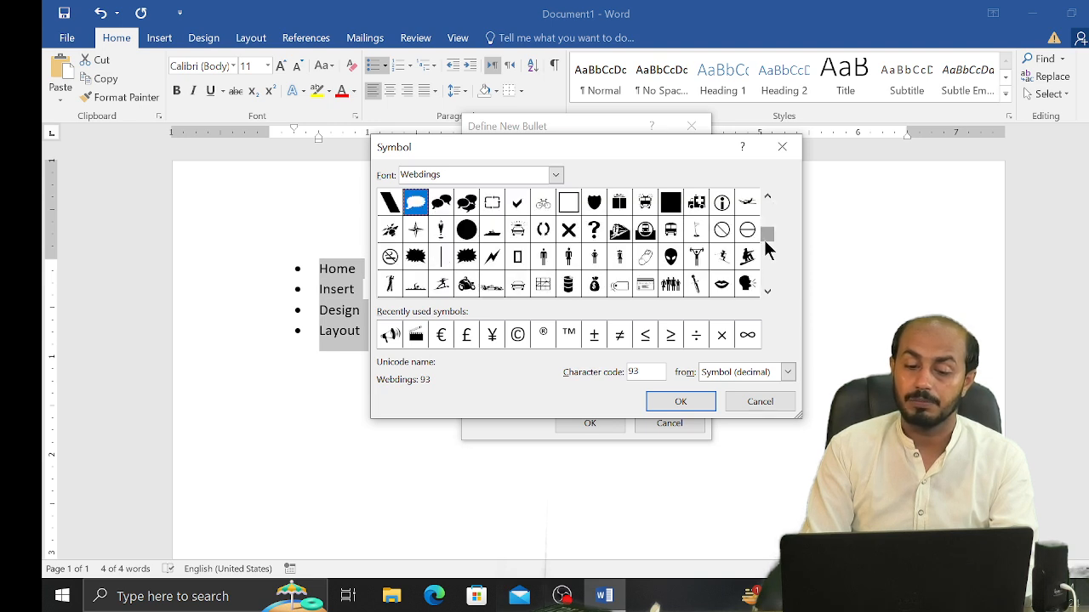
pyautogui.moveTo(767, 246); pyautogui.dragTo(765, 271)
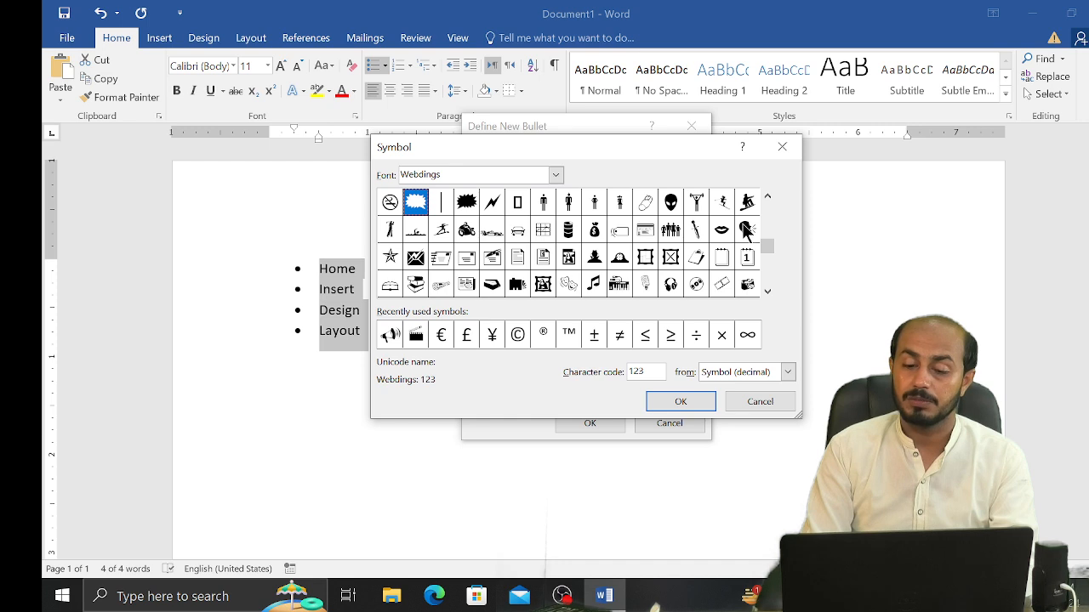
pyautogui.click(746, 230)
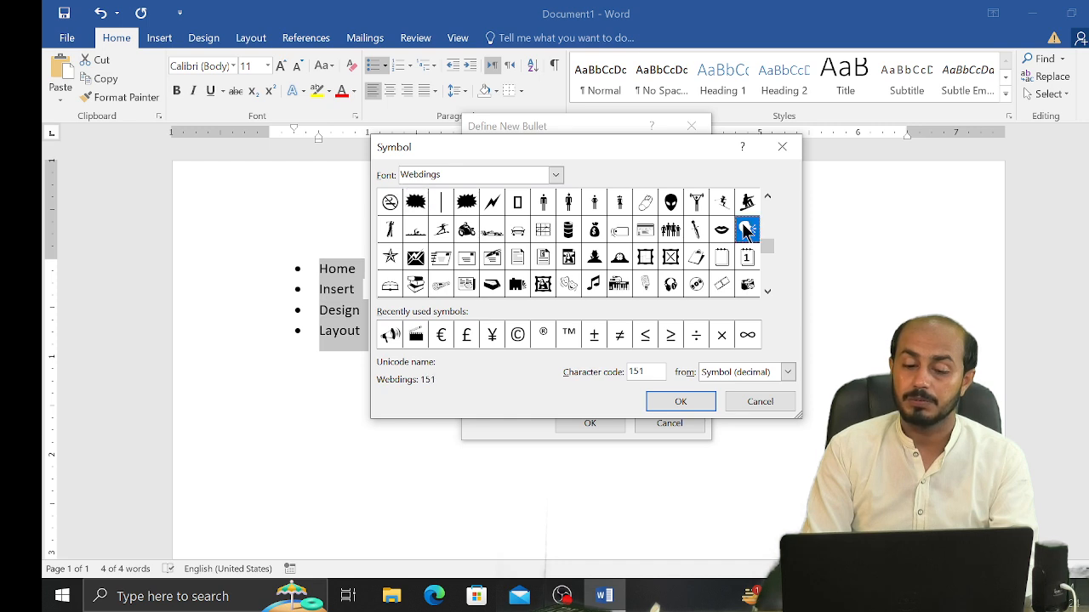
pyautogui.click(678, 400)
pyautogui.click(600, 418)
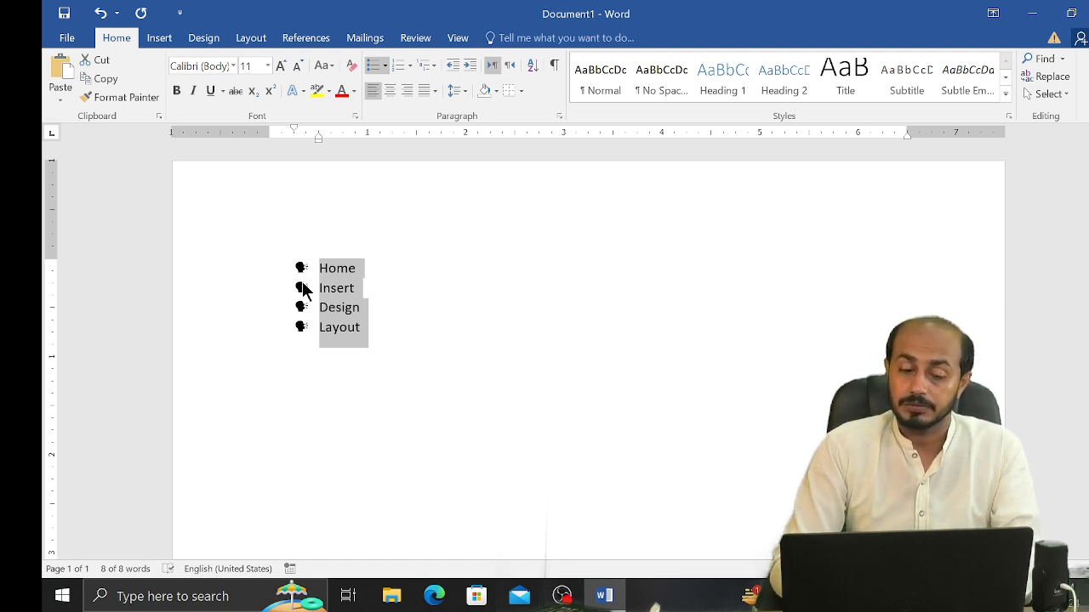
# Step: Redefine the bullet of the four list items with an orange font color
pyautogui.click(386, 67)
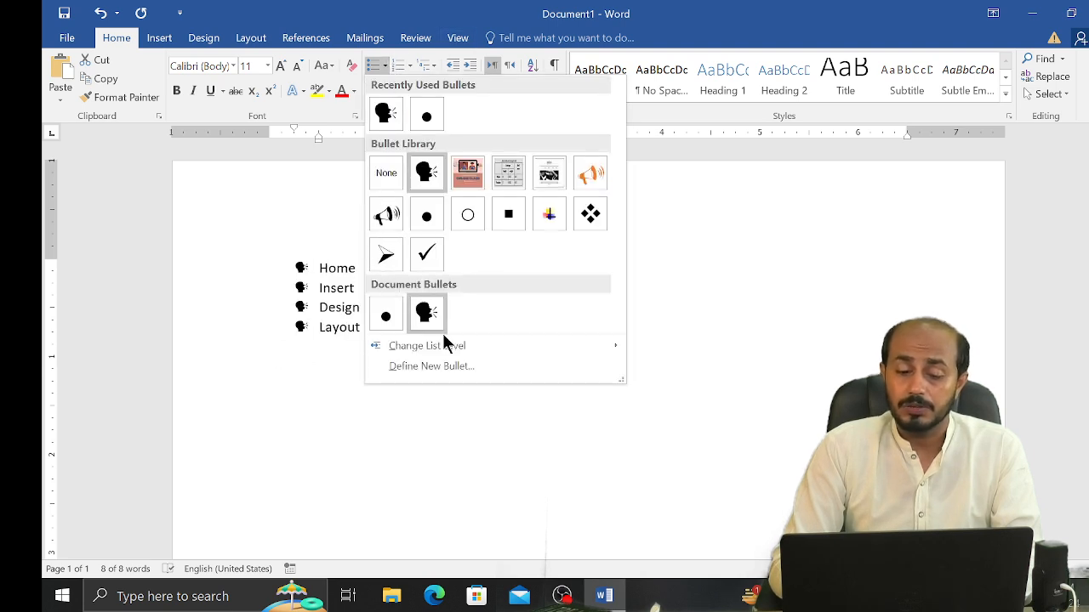
pyautogui.click(436, 360)
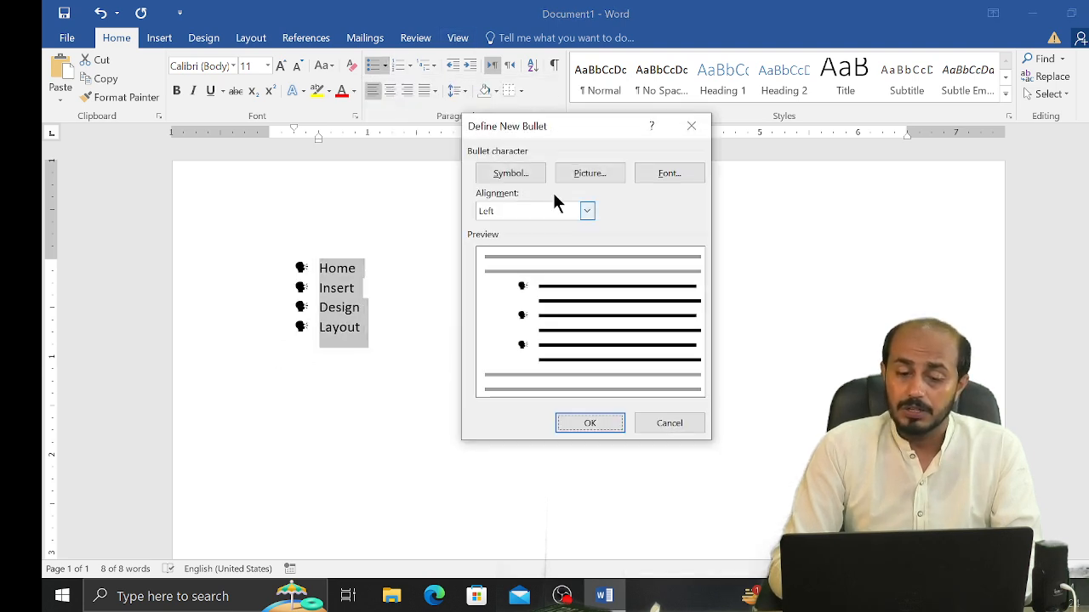
pyautogui.click(670, 173)
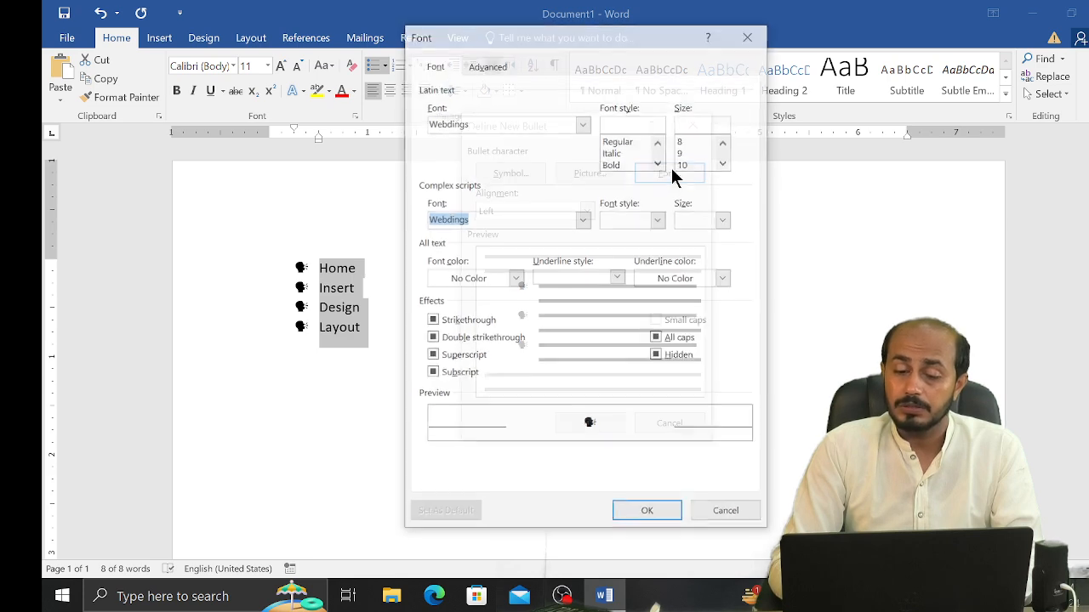
pyautogui.click(515, 279)
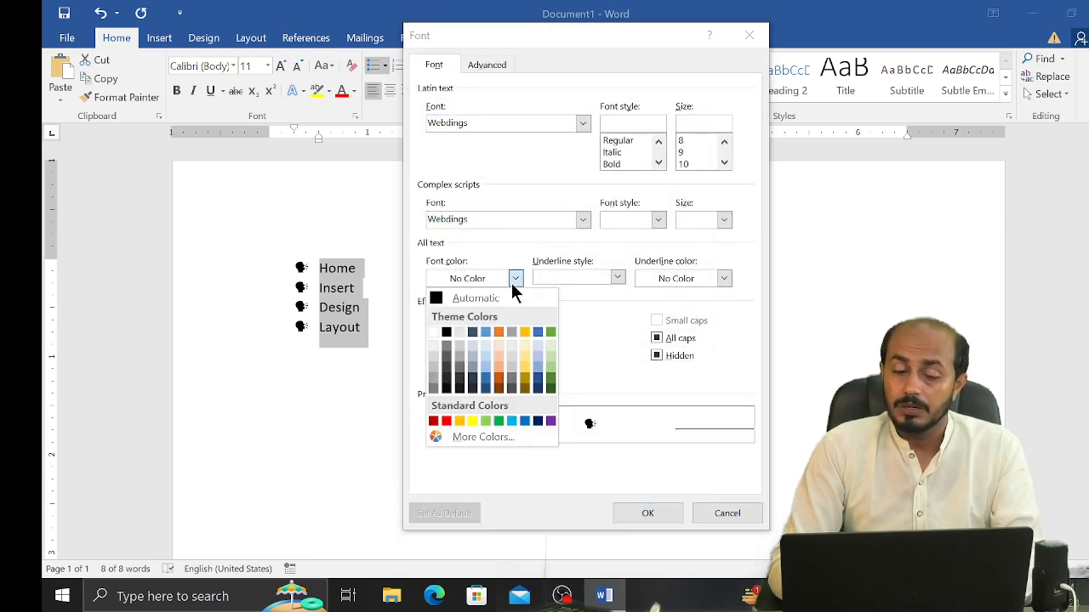
pyautogui.click(499, 334)
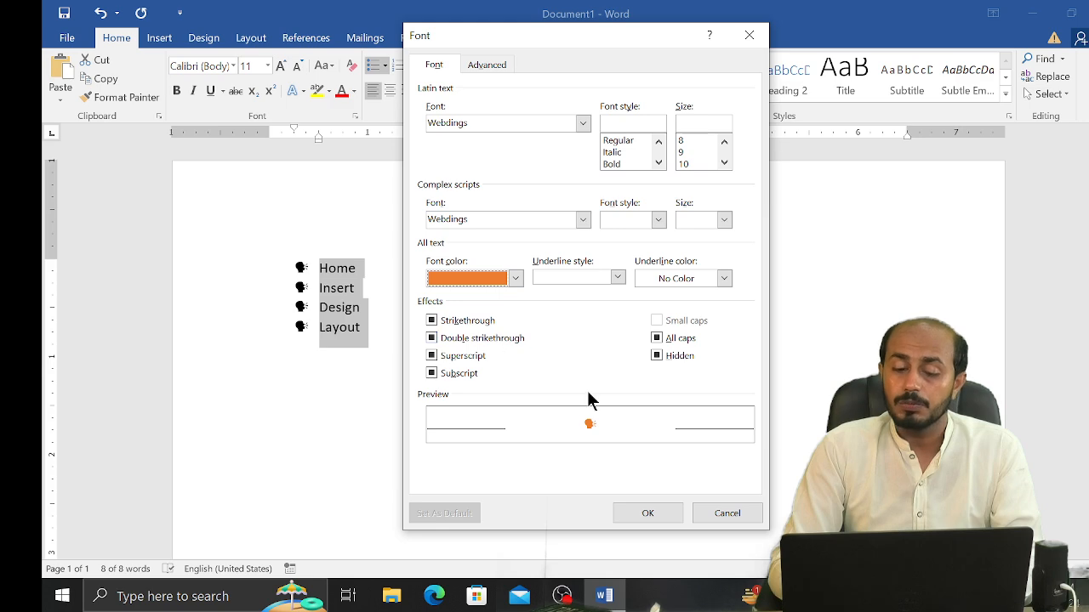
pyautogui.click(641, 514)
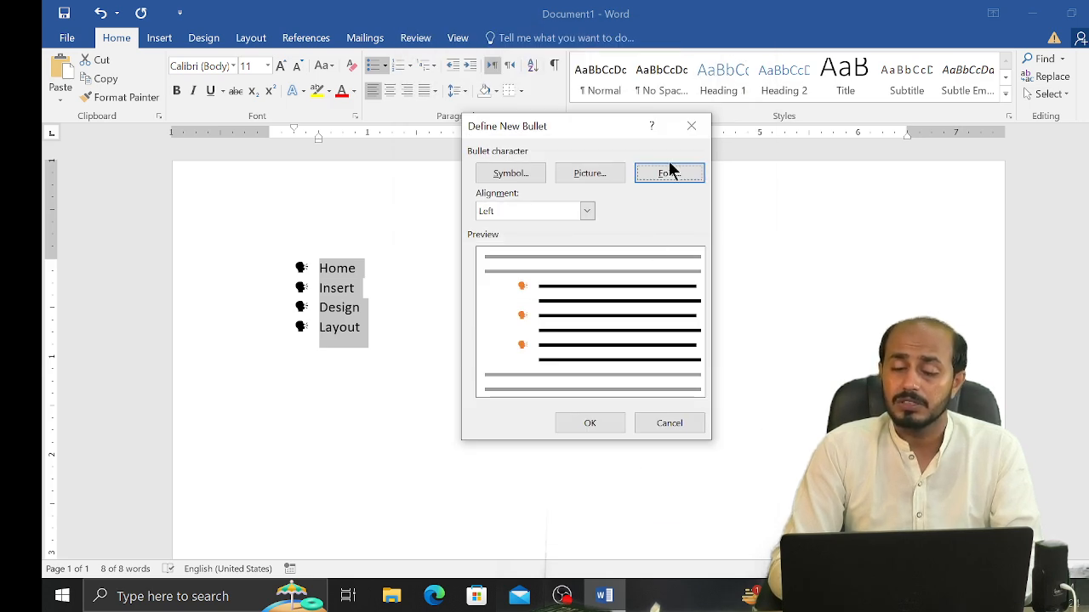
pyautogui.click(669, 173)
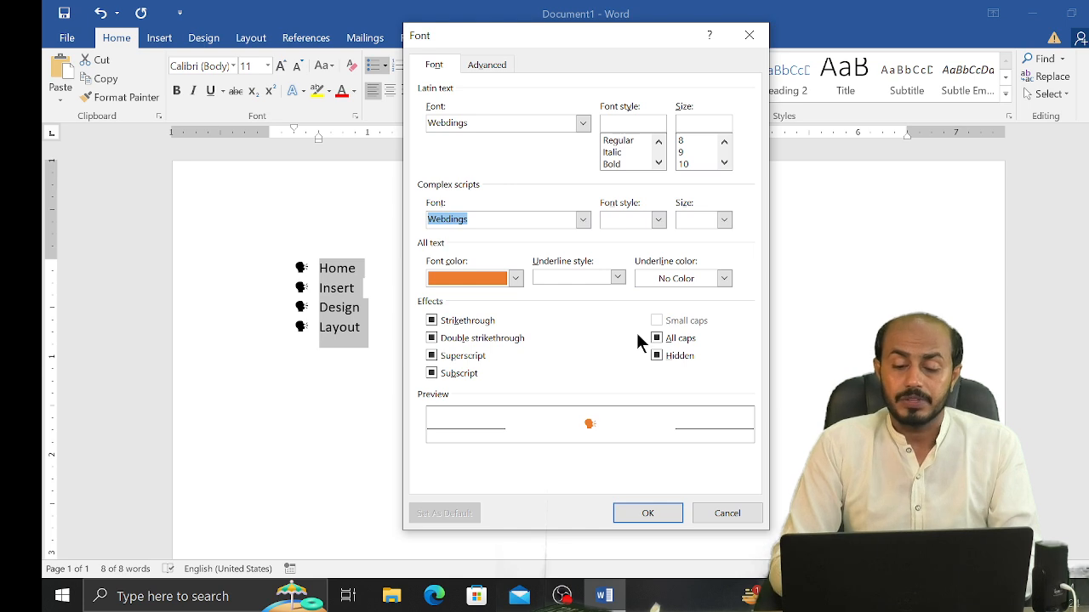
pyautogui.click(652, 511)
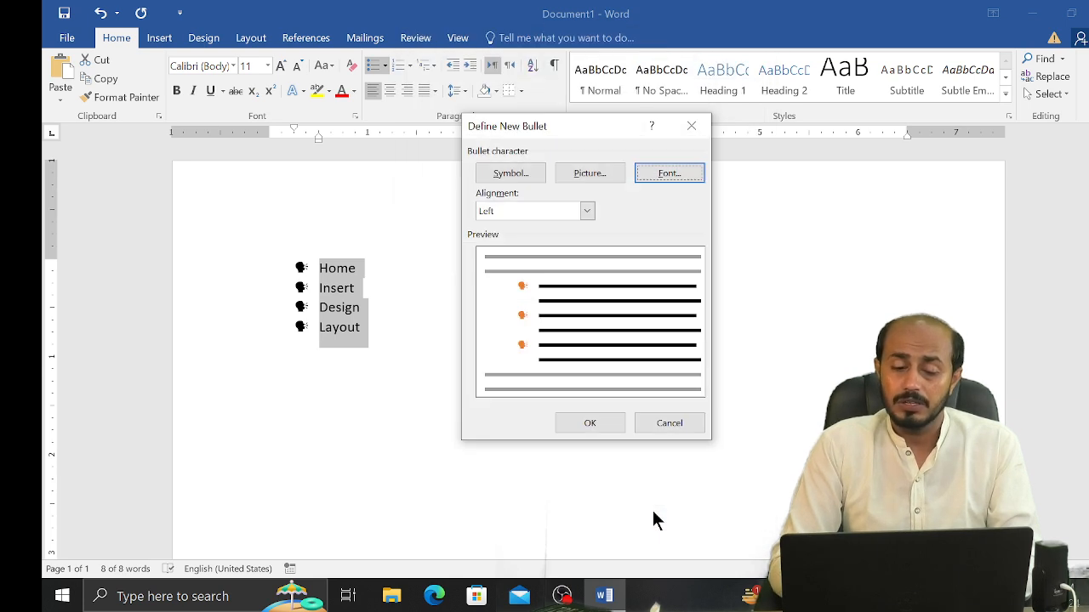
pyautogui.click(607, 420)
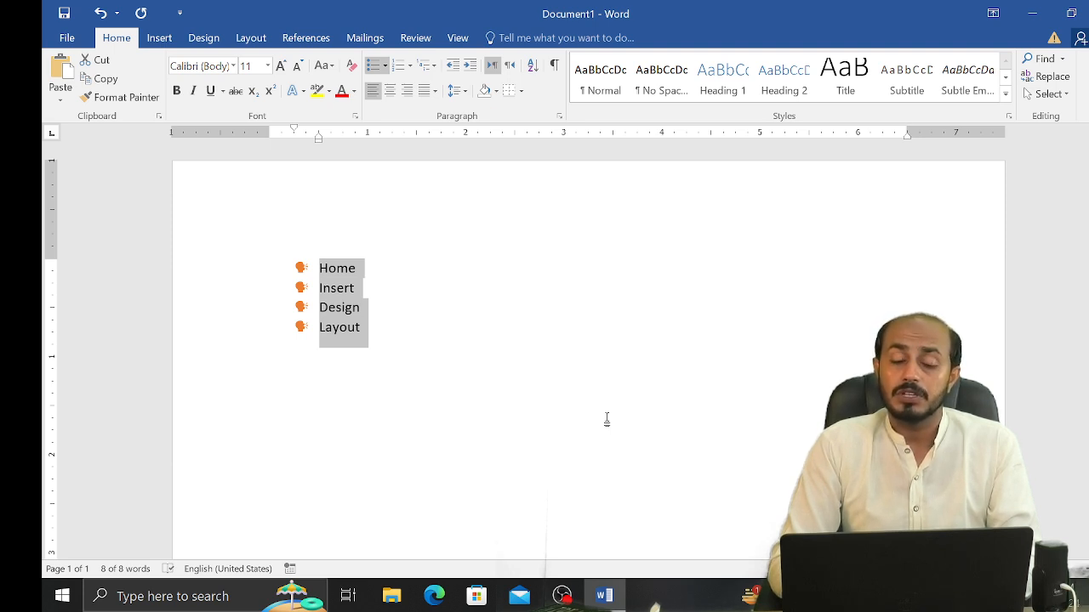
# Step: Change the bullet of only the Design item to the four-diamond bullet from the library
pyautogui.click(384, 326)
pyautogui.click(368, 307)
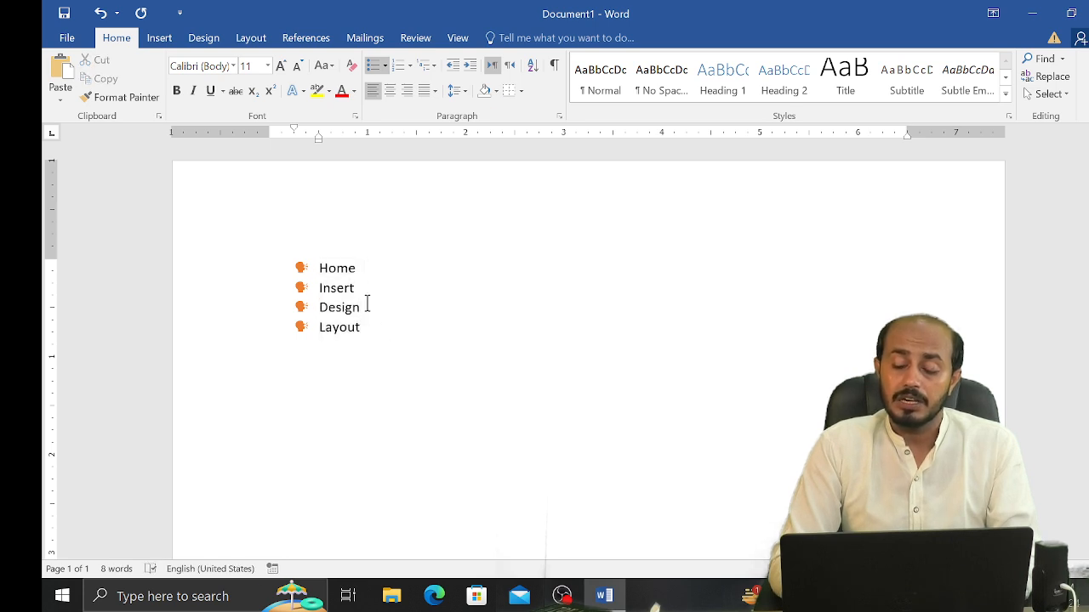
pyautogui.hotkey('shift', 'Left')
pyautogui.hotkey('shift', 'Left')
pyautogui.hotkey('shift', 'Left')
pyautogui.hotkey('shift', 'Left')
pyautogui.hotkey('shift', 'Left')
pyautogui.hotkey('shift', 'Left')
pyautogui.hotkey('shift', 'Left')
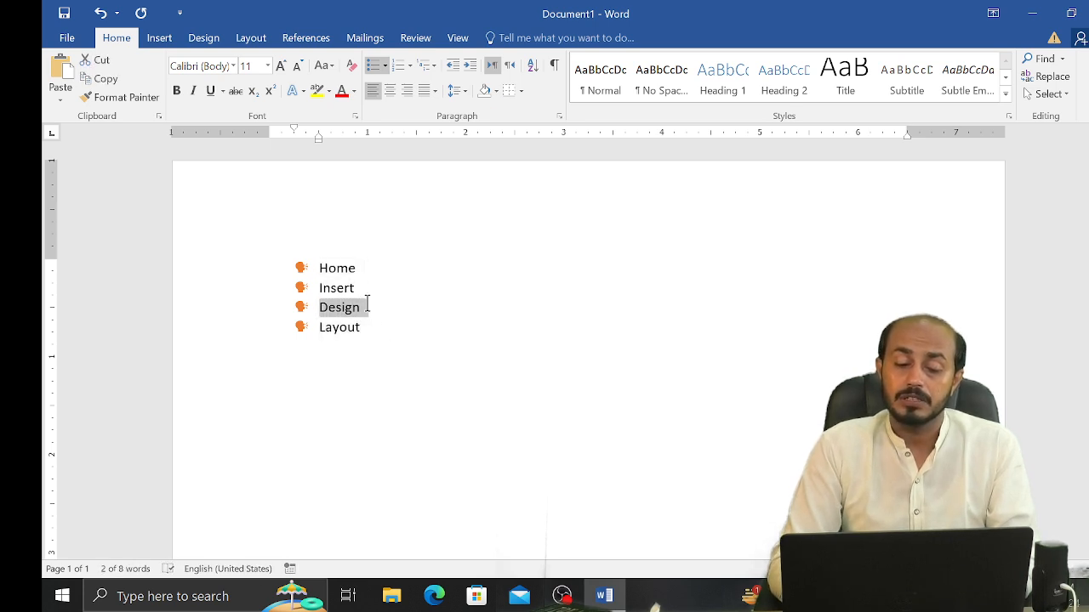
pyautogui.click(386, 70)
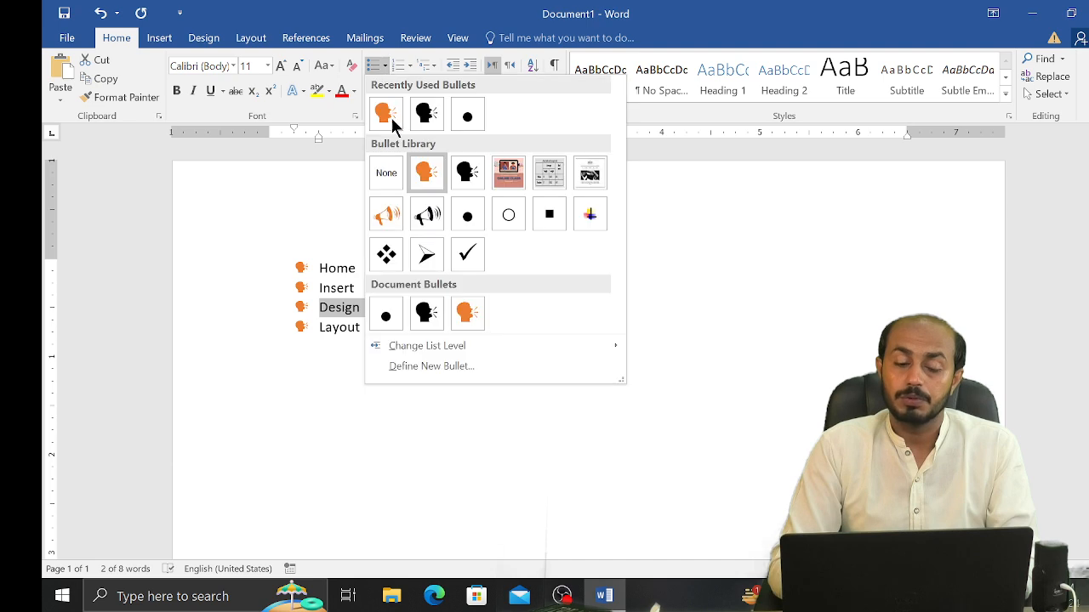
pyautogui.click(385, 255)
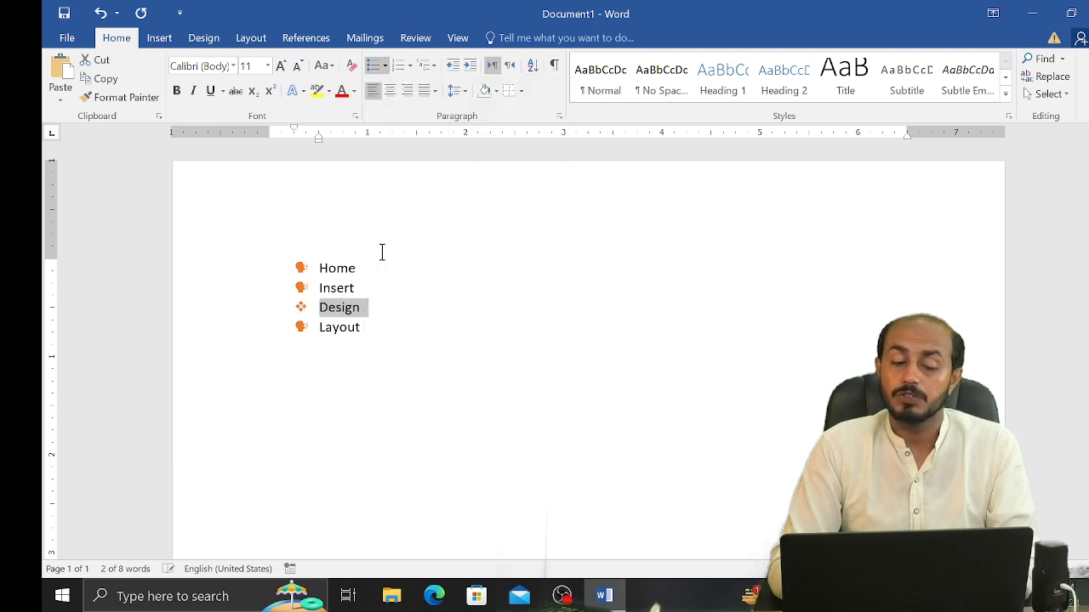
# Step: Redefine the bullet of the Design item with the Automatic font color
pyautogui.click(383, 67)
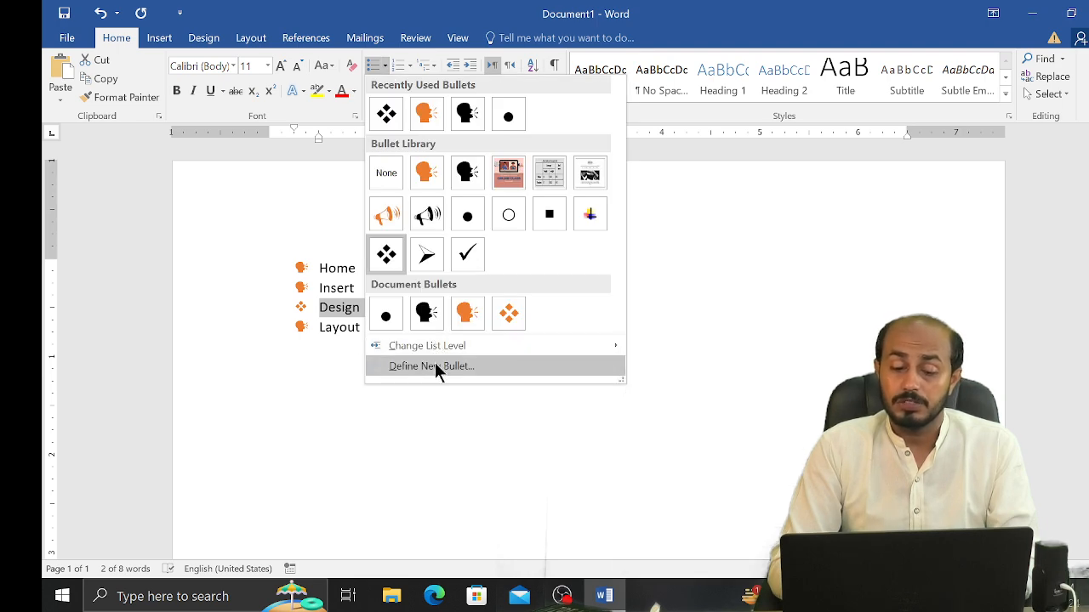
pyautogui.click(434, 365)
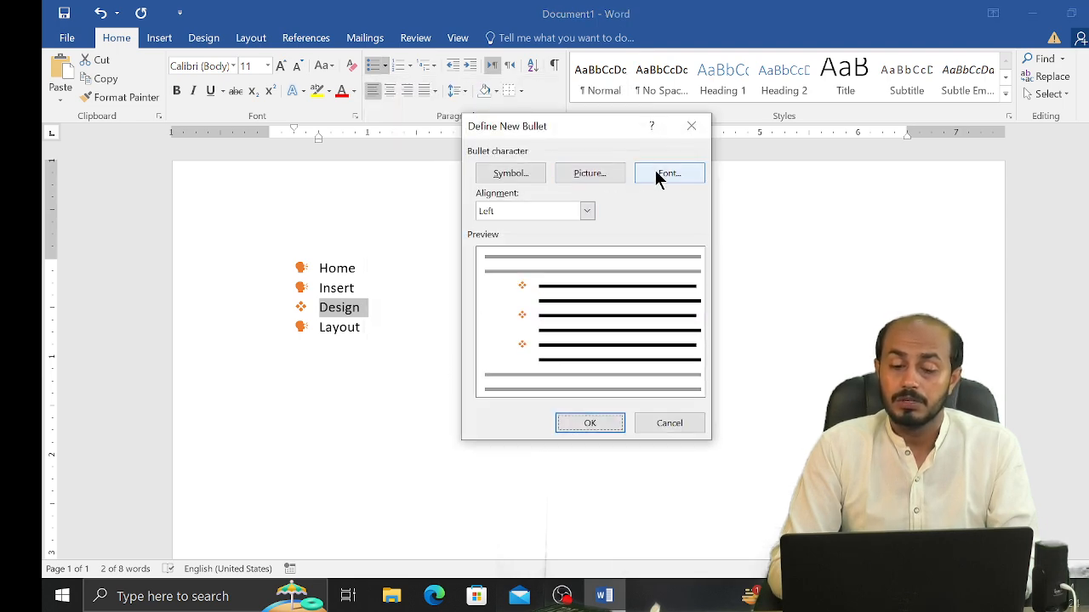
pyautogui.click(659, 175)
pyautogui.click(510, 280)
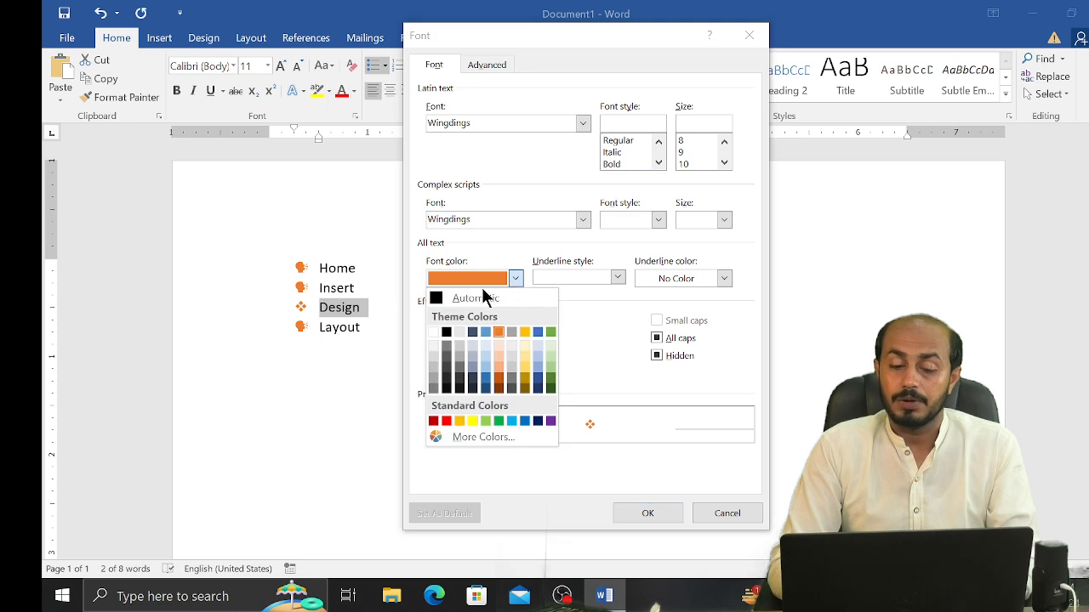
pyautogui.click(477, 298)
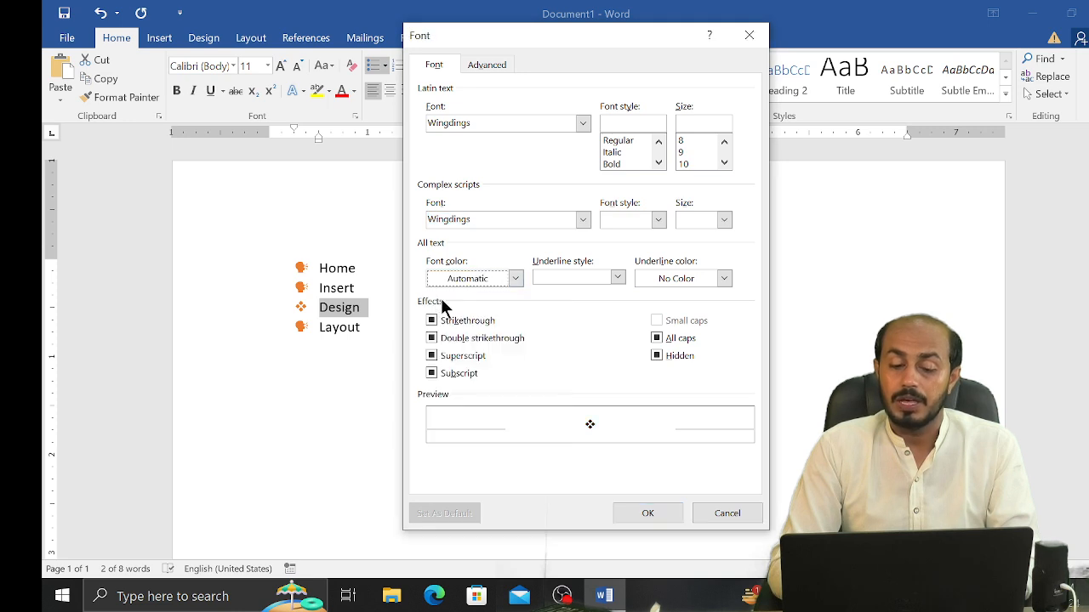
pyautogui.click(644, 515)
pyautogui.click(600, 420)
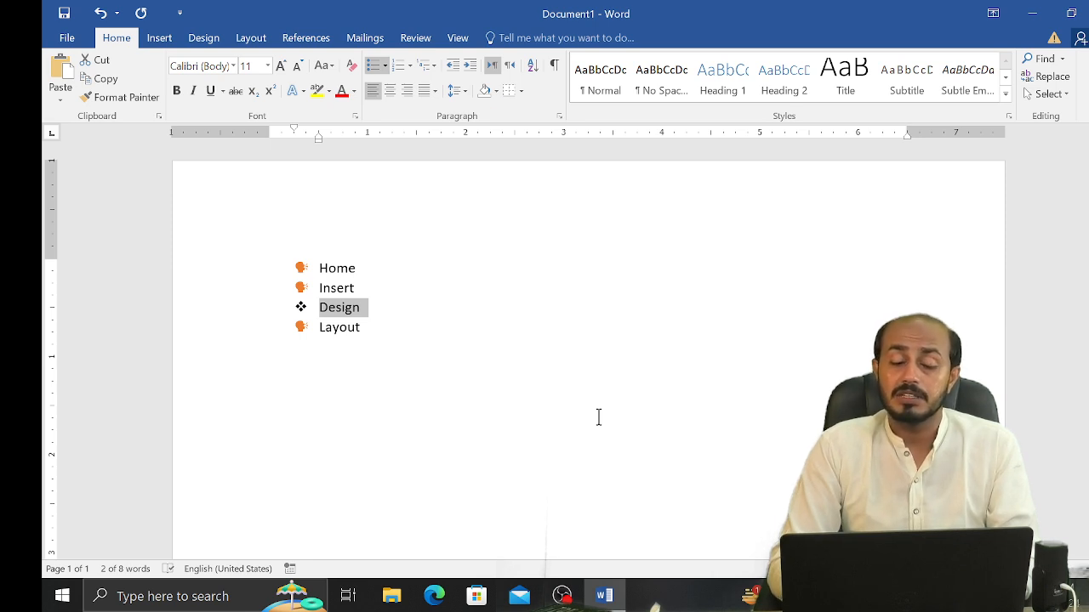
# Step: Define a picture bullet for only the Home item, using the "Brown Illustrated Online Class Mathematics Instagram Story" PNG from the Downloads folder
pyautogui.moveTo(374, 266); pyautogui.dragTo(321, 269)
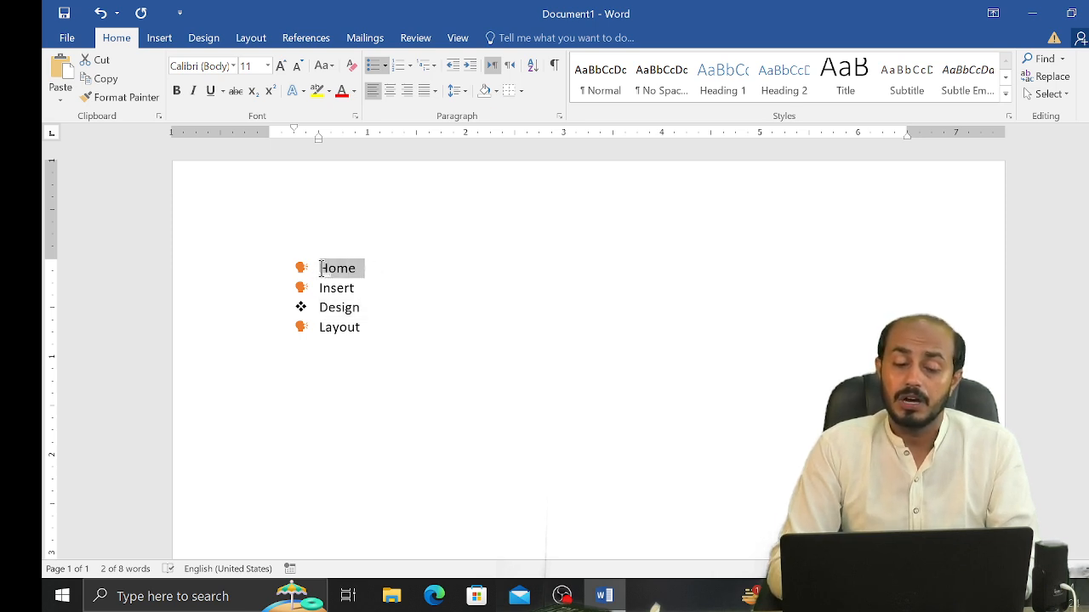
pyautogui.click(387, 66)
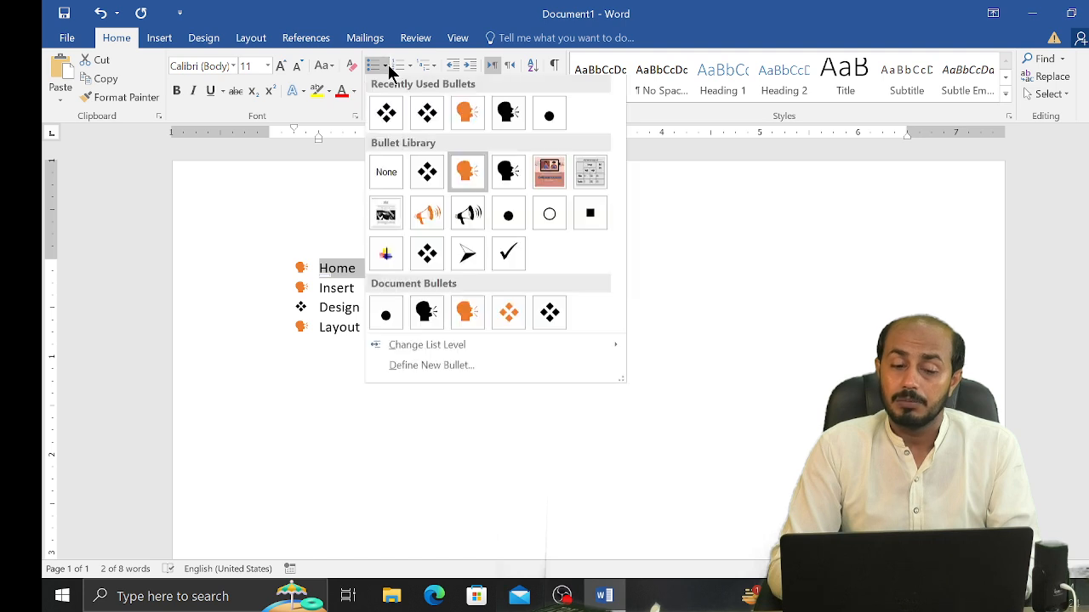
pyautogui.click(446, 366)
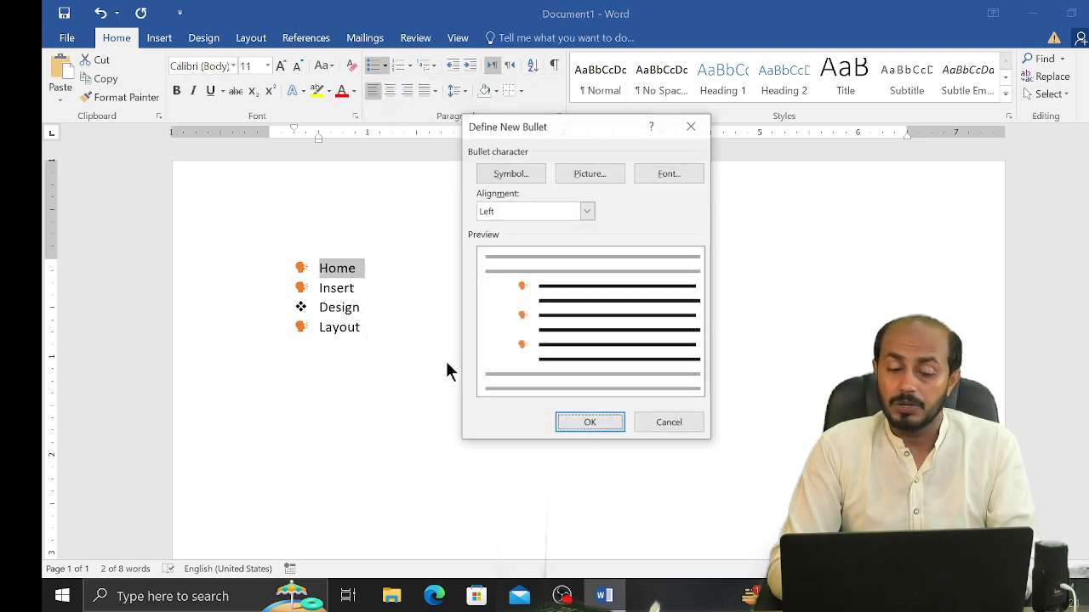
pyautogui.click(586, 177)
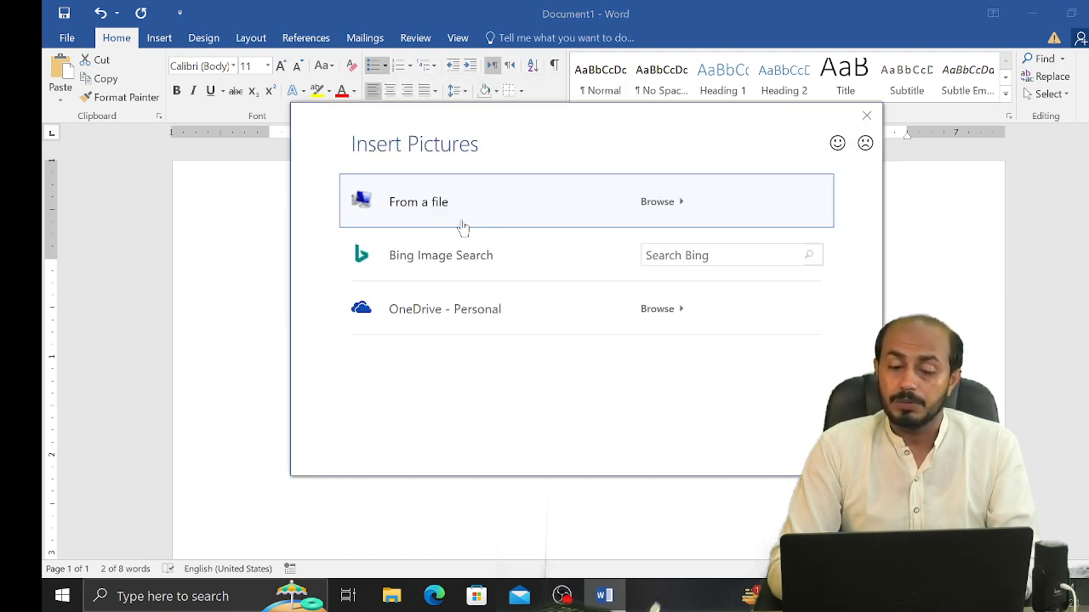
pyautogui.press('Escape')
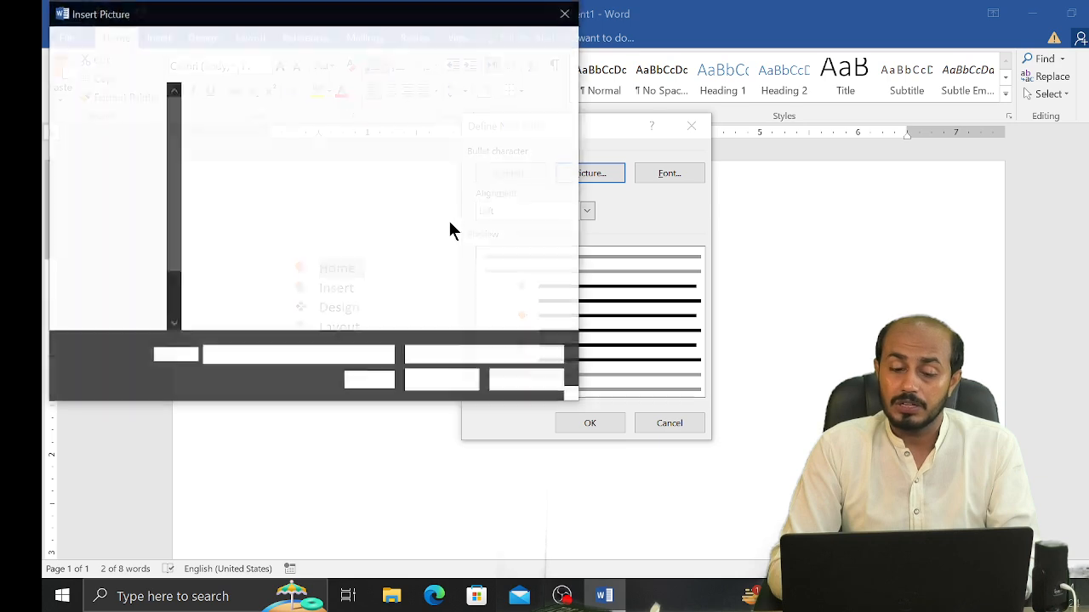
pyautogui.click(137, 207)
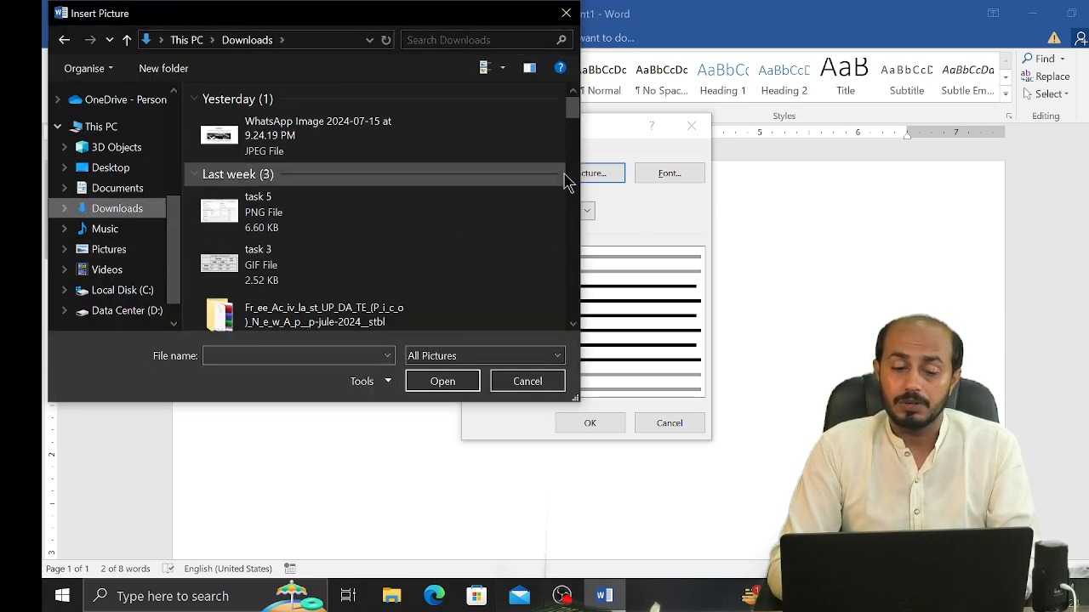
pyautogui.click(569, 195)
pyautogui.click(570, 195)
pyautogui.click(569, 195)
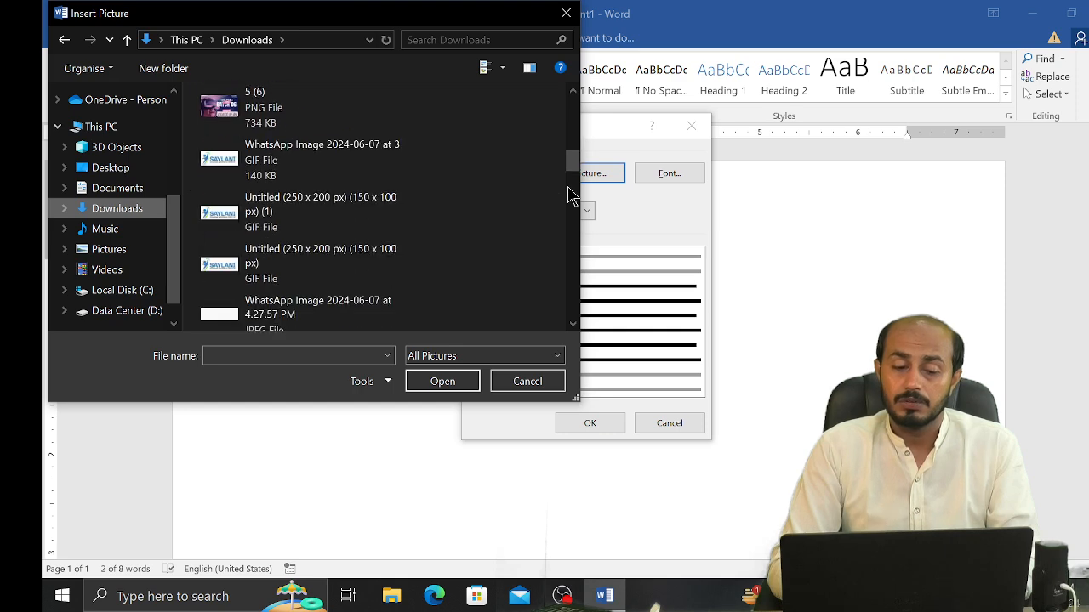
pyautogui.click(569, 194)
pyautogui.click(569, 195)
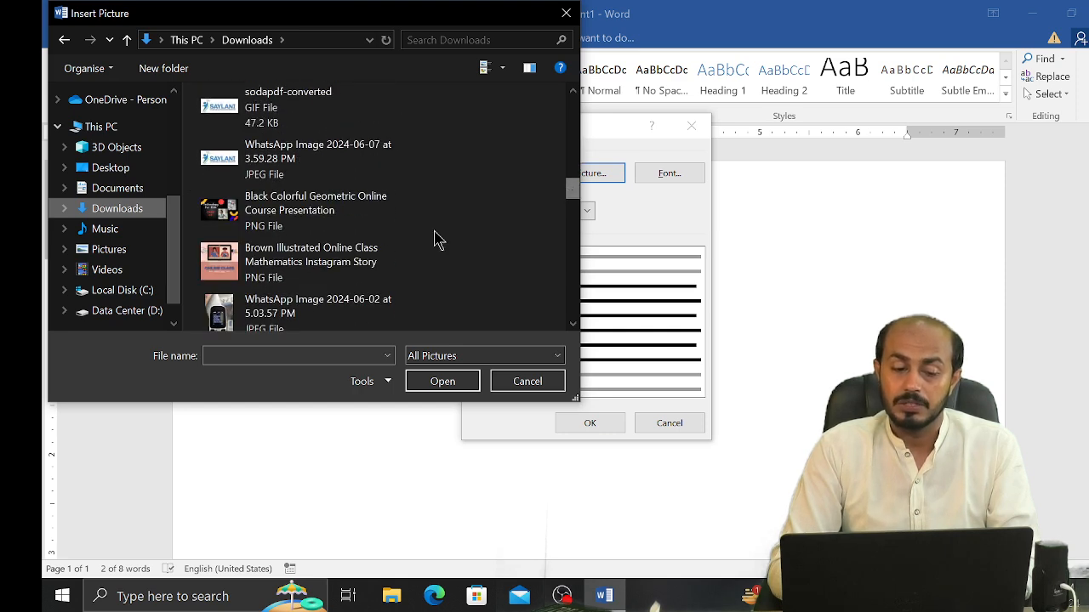
pyautogui.doubleClick(339, 263)
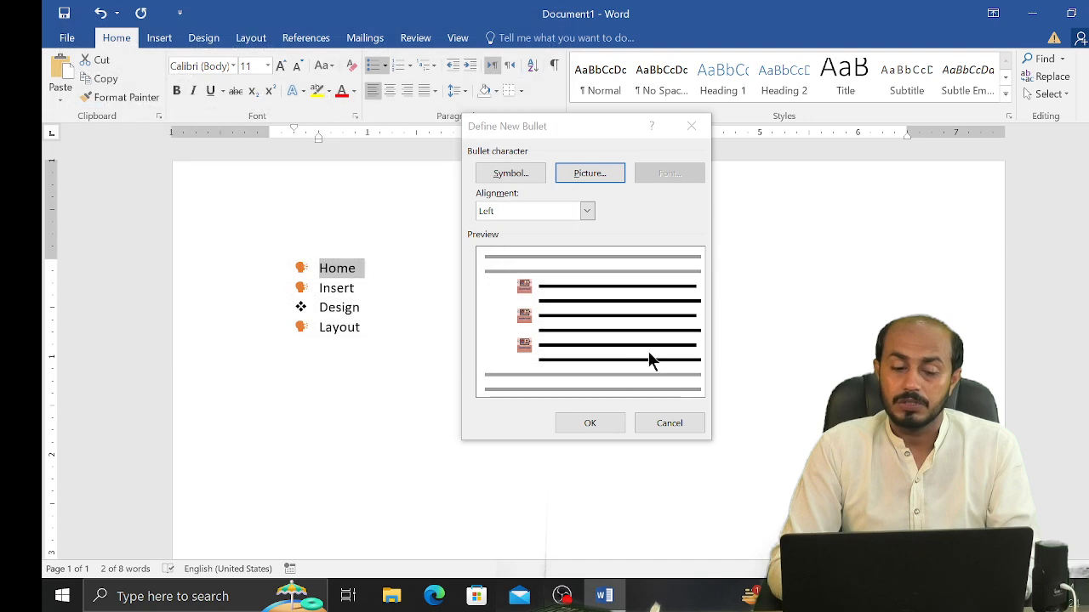
pyautogui.click(593, 419)
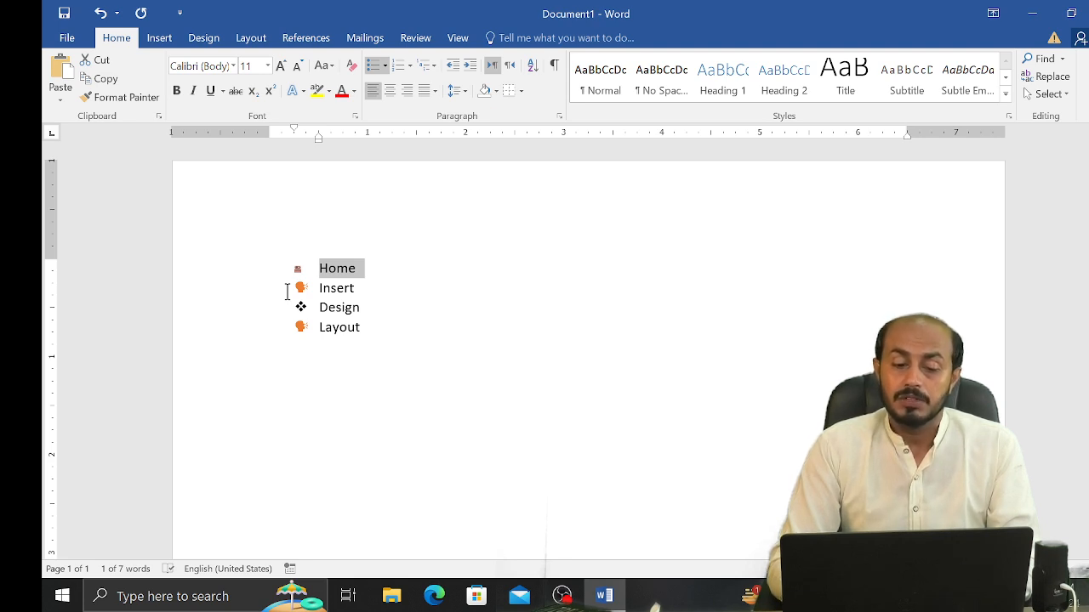
# Step: Number all four list items in the 1. 2. 3. format, and switch their numbering to the A. B. C. format
pyautogui.moveTo(364, 326); pyautogui.dragTo(343, 246)
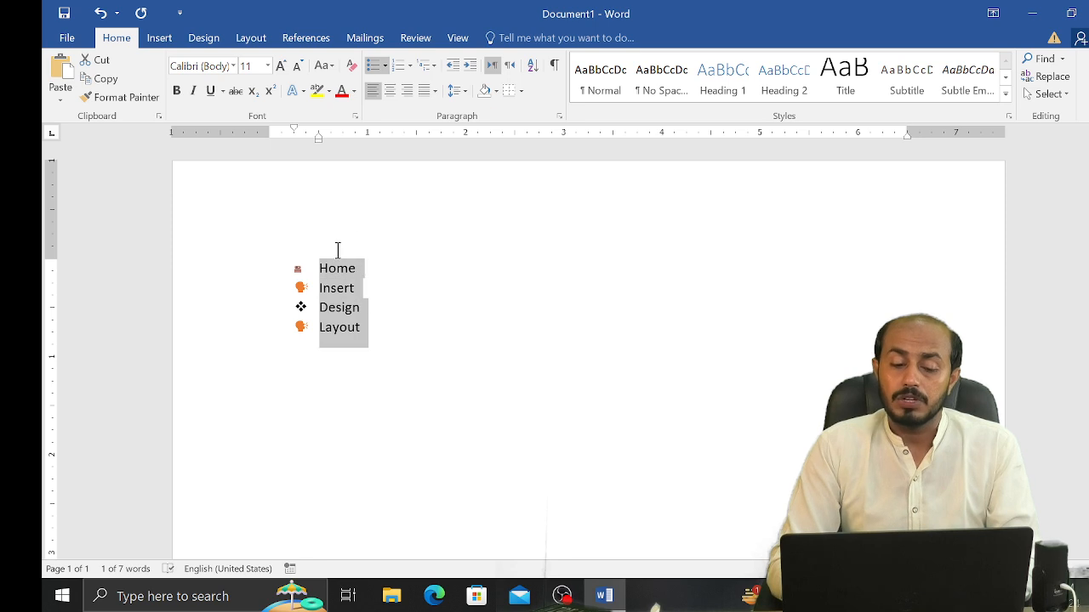
pyautogui.click(407, 66)
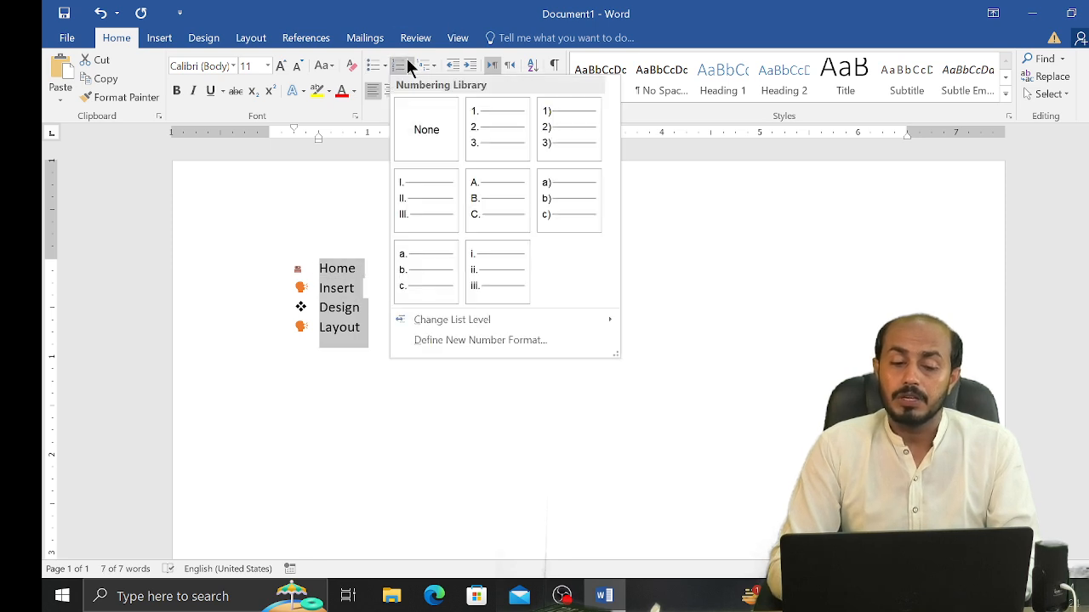
pyautogui.click(493, 115)
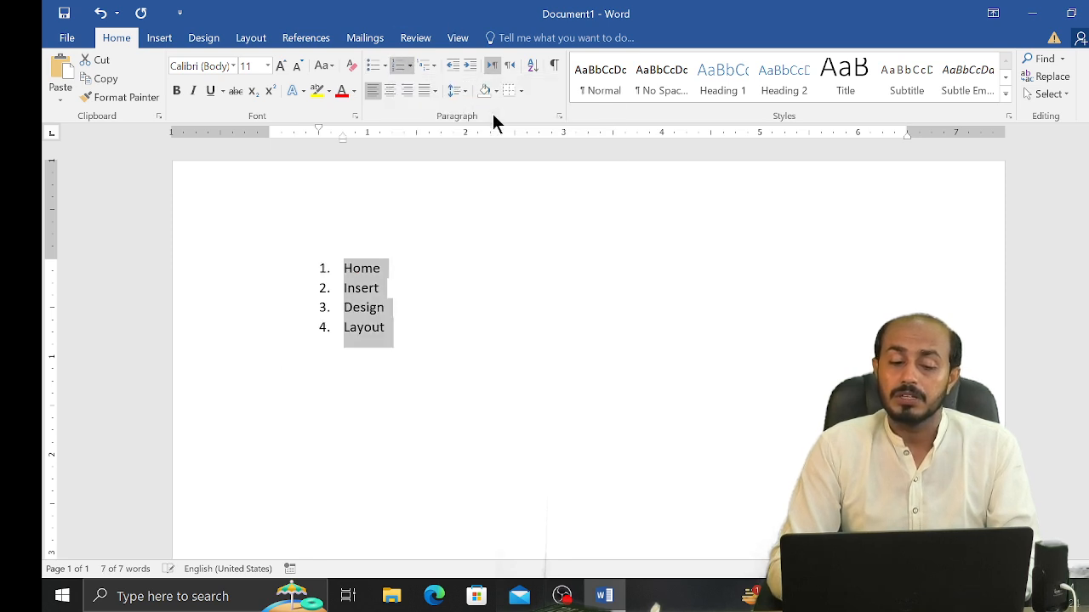
pyautogui.click(410, 65)
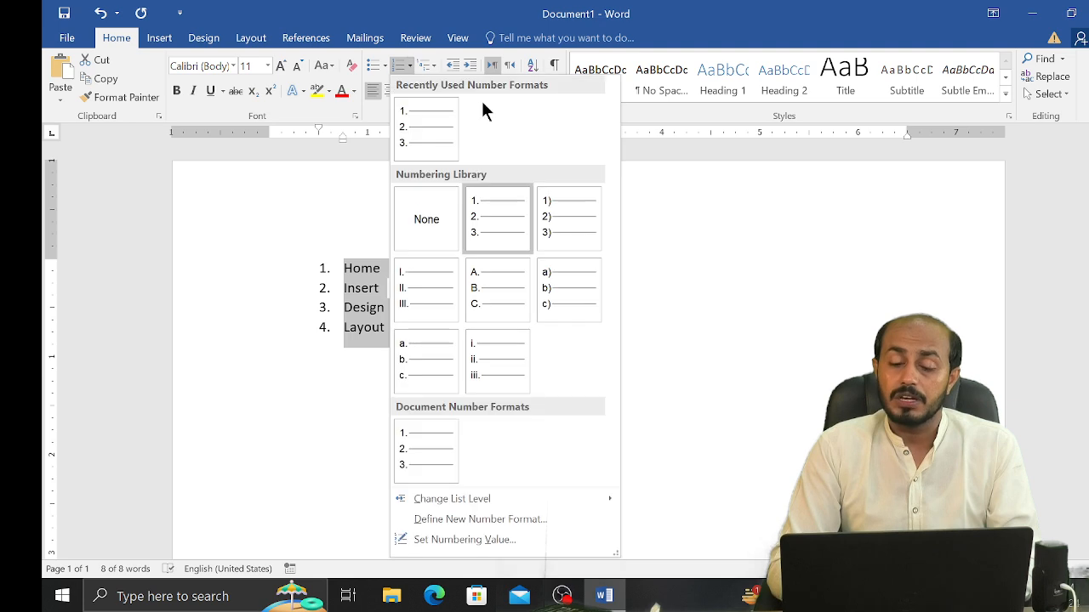
pyautogui.click(470, 279)
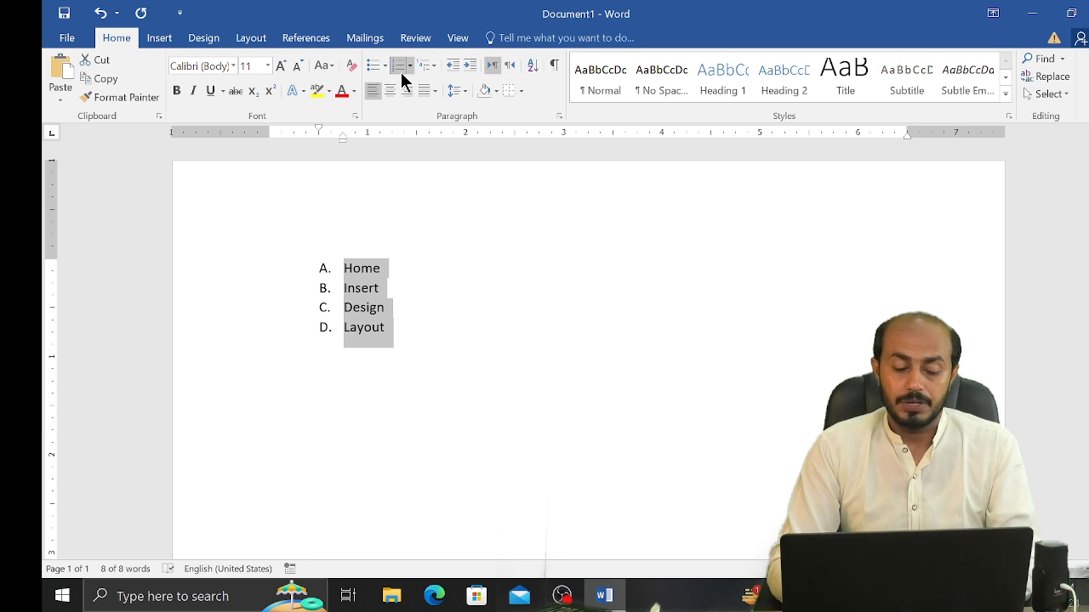
# Step: Delete the whole list and start a new bulleted list with the solid round bullet
pyautogui.press('Delete')
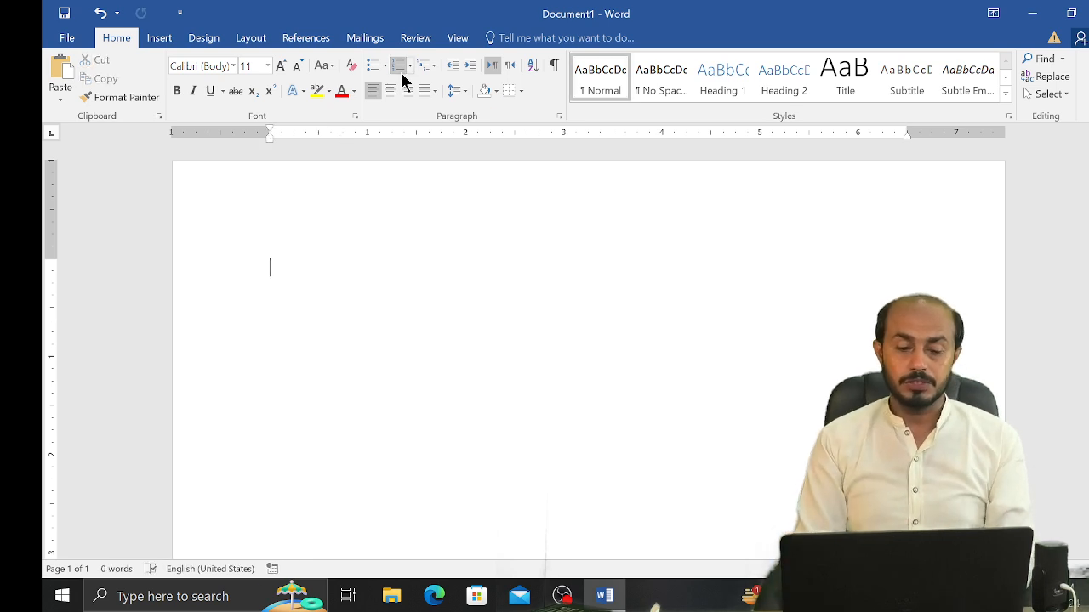
pyautogui.click(372, 68)
pyautogui.click(385, 68)
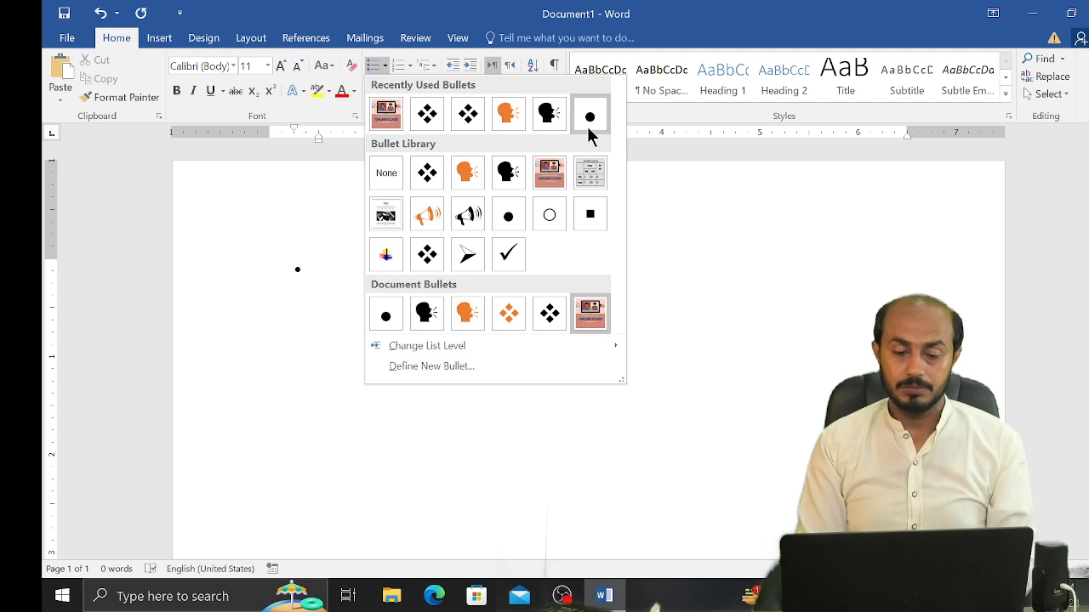
pyautogui.click(587, 123)
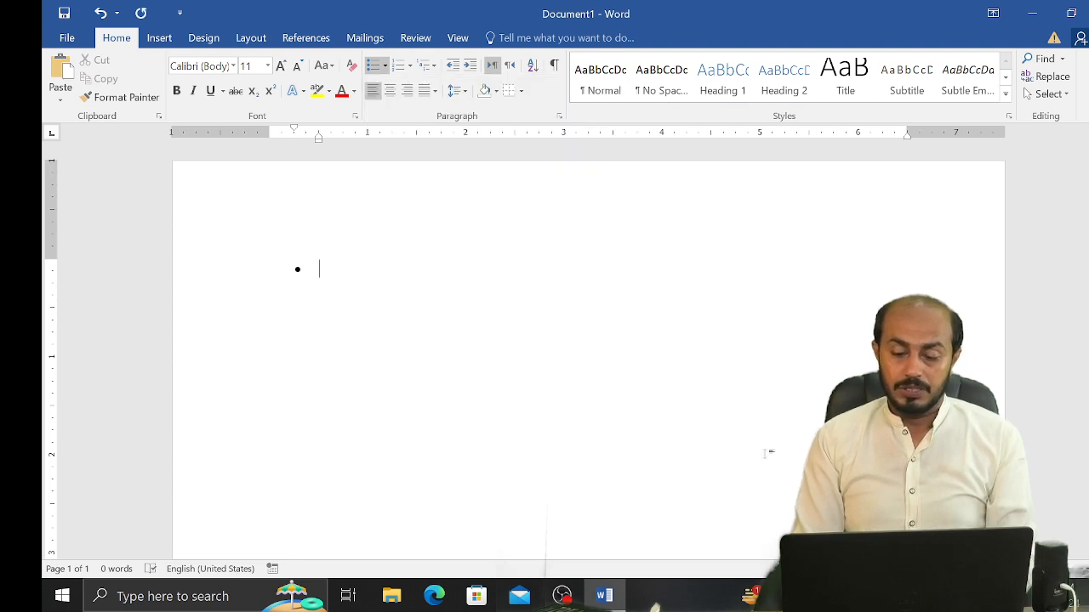
# Step: Enter Lahore, Karachi and Multan as three separate items of the bulleted list
pyautogui.click(1080, 569)
pyautogui.click(1080, 569)
pyautogui.click(1080, 570)
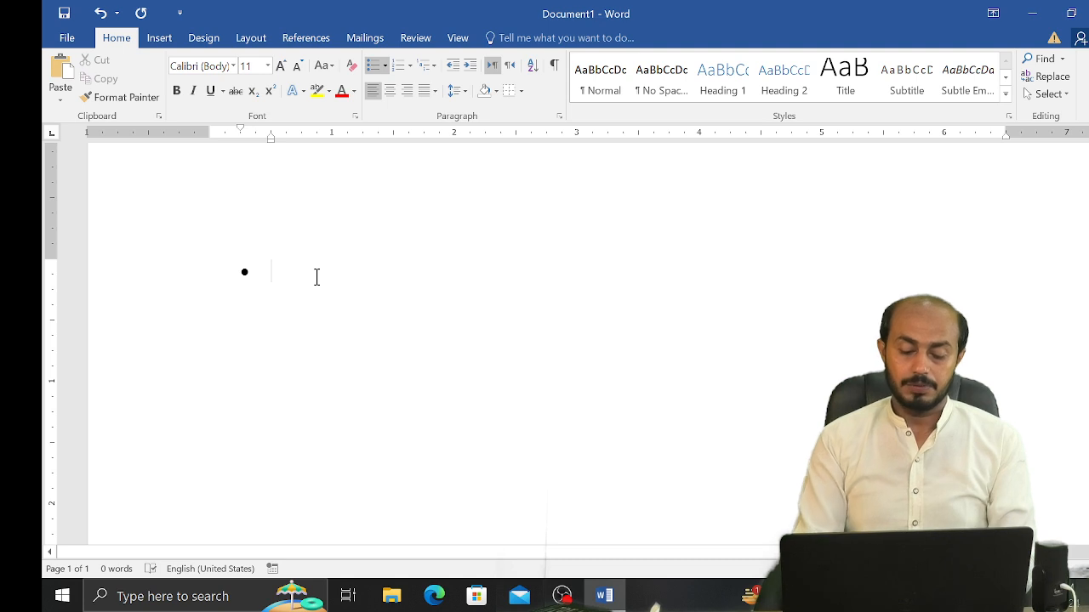
pyautogui.write('Lahore')
pyautogui.press('Return')
pyautogui.write('Karachi')
pyautogui.press('Return')
pyautogui.write('Multan')
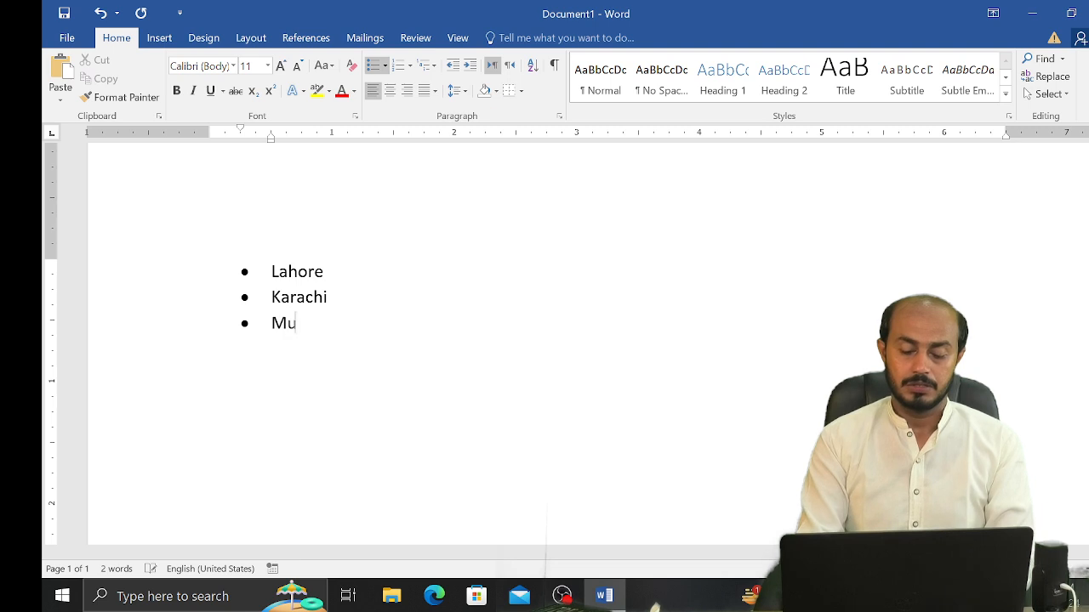
# Step: End the bulleted list after Multan and continue on an unbulleted line at the page margin
pyautogui.press('Return')
pyautogui.press('BackSpace')
pyautogui.press('BackSpace')
pyautogui.press('BackSpace')
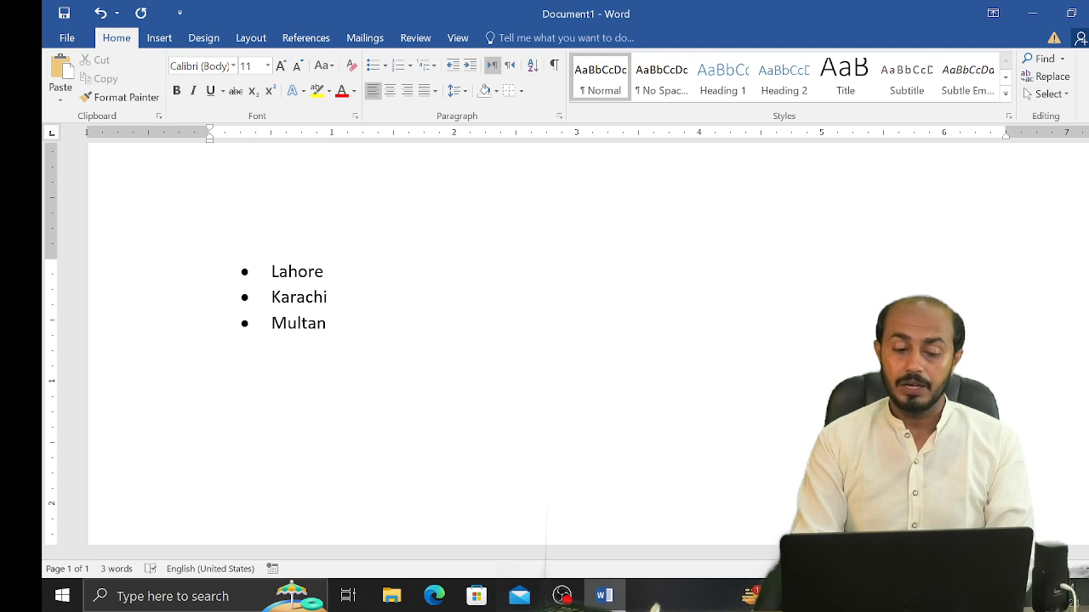
pyautogui.press('BackSpace')
pyautogui.press('Return')
pyautogui.press('BackSpace')
pyautogui.press('BackSpace')
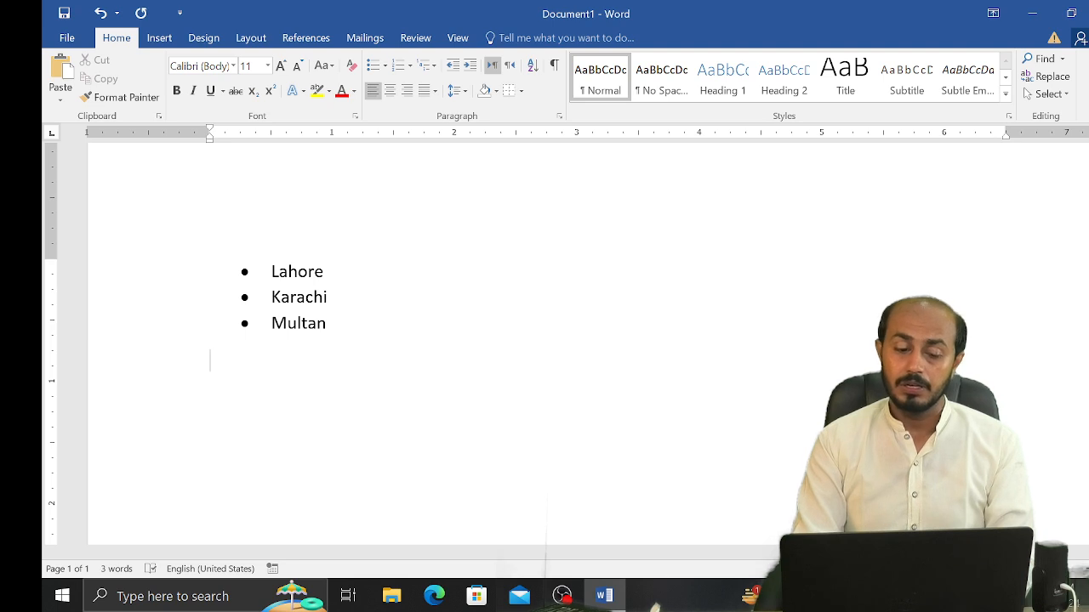
# Step: Add a bold, underlined heading "Lahore:" below the list, and start a new paragraph with bold and underline off
pyautogui.write('Lo')
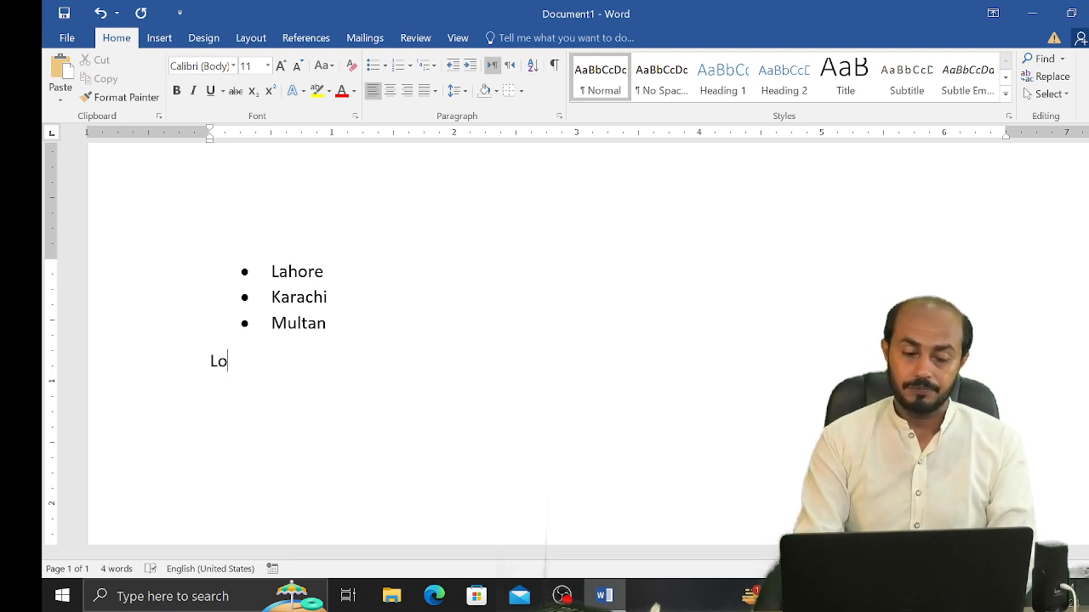
pyautogui.press('BackSpace')
pyautogui.write('ahore')
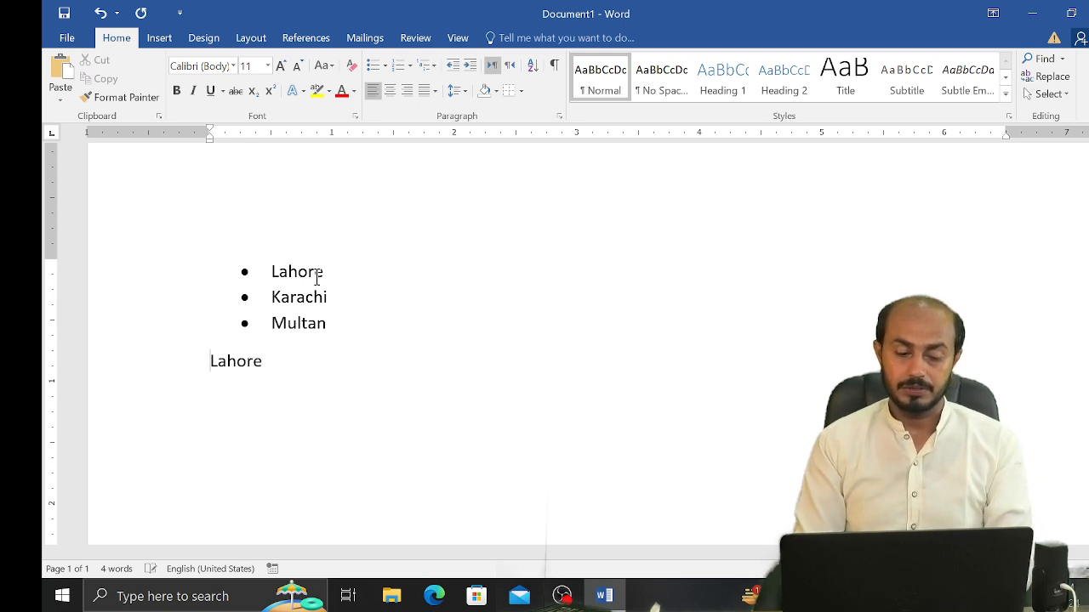
pyautogui.hotkey('shift', 'Home')
pyautogui.hotkey('ctrl', 'b')
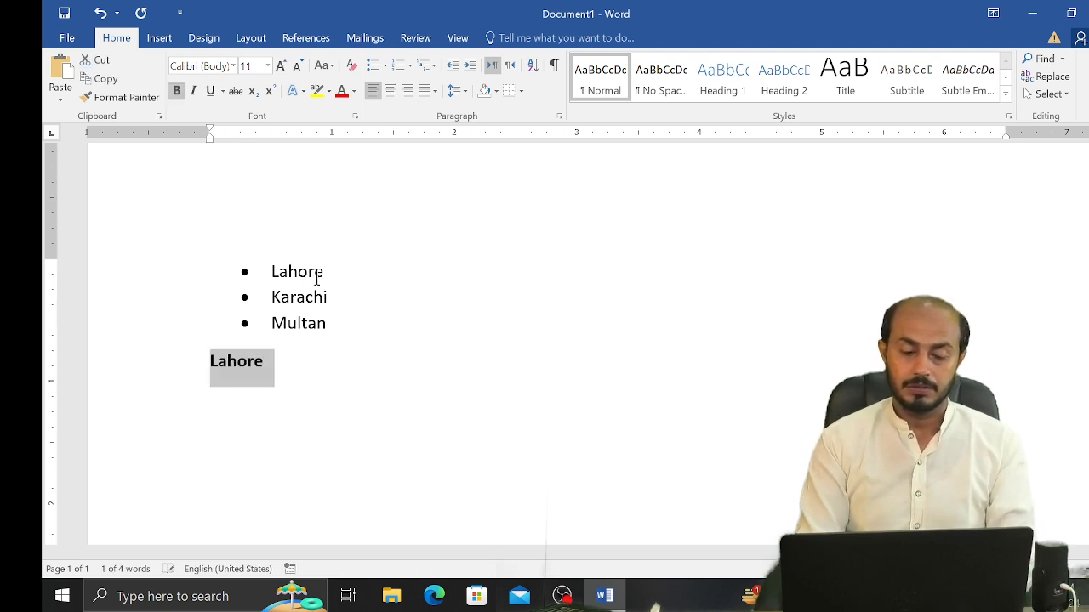
pyautogui.hotkey('ctrl', 'u')
pyautogui.press('End')
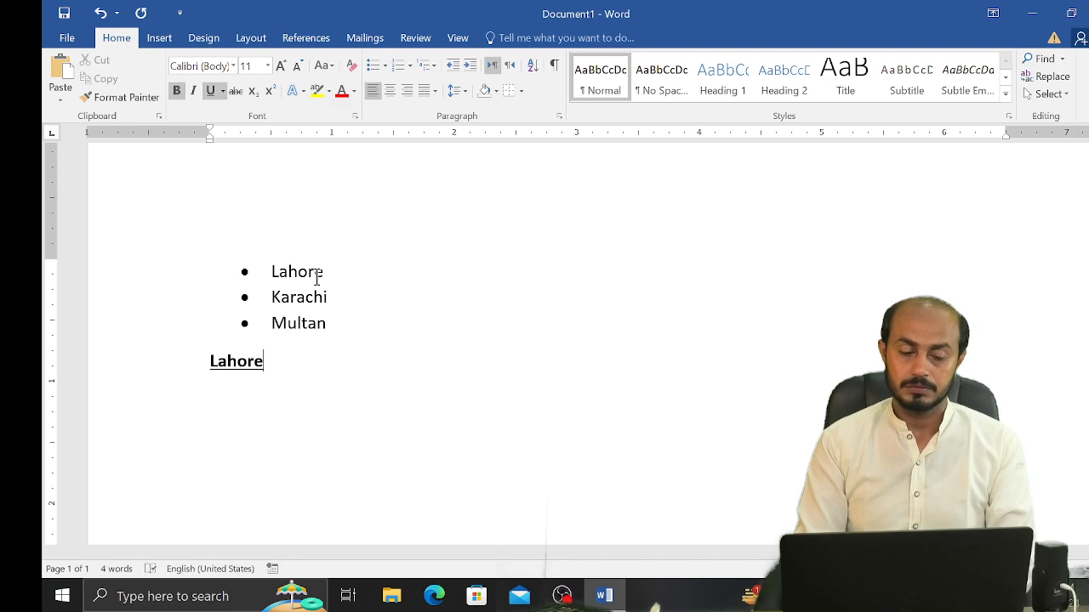
pyautogui.write(':')
pyautogui.press('Return')
pyautogui.hotkey('ctrl', 'b')
pyautogui.hotkey('ctrl', 'u')
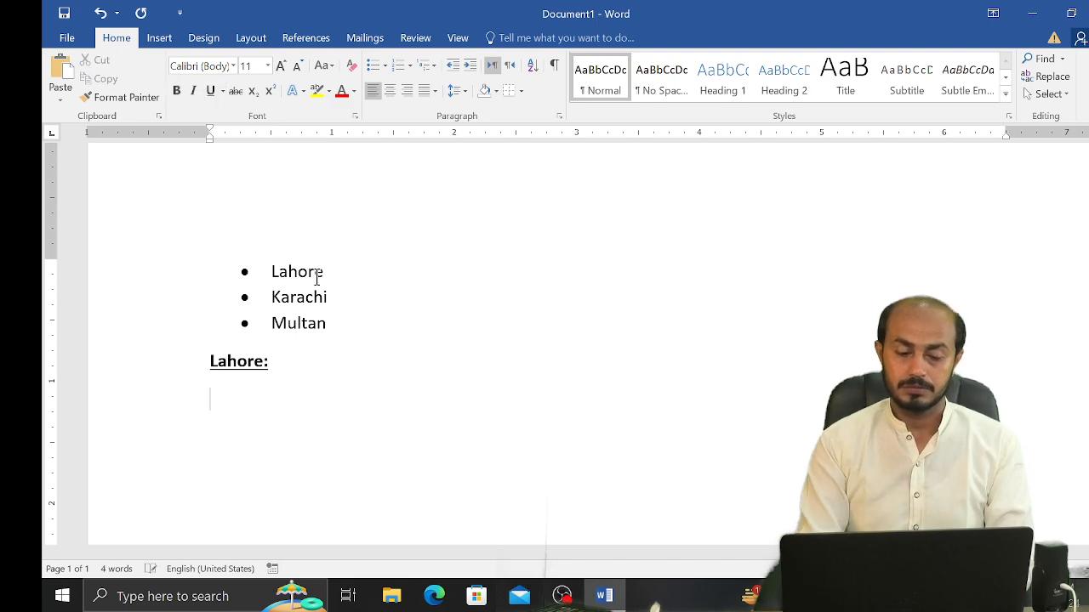
# Step: Generate sample paragraphs under the Lahore heading with =rand()
pyautogui.write('=rand')
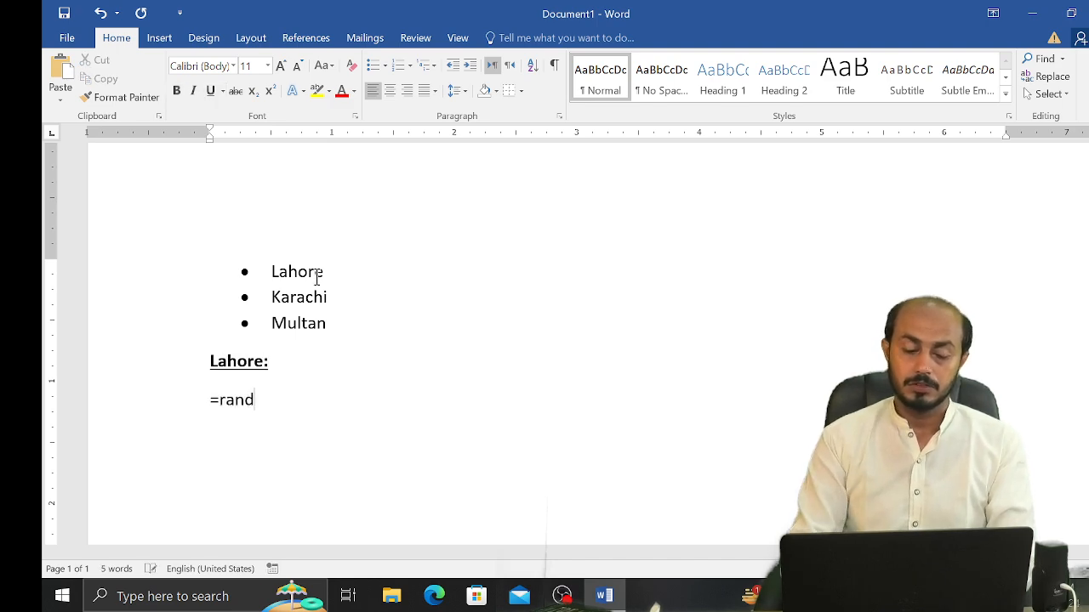
pyautogui.write('()')
pyautogui.press('Return')
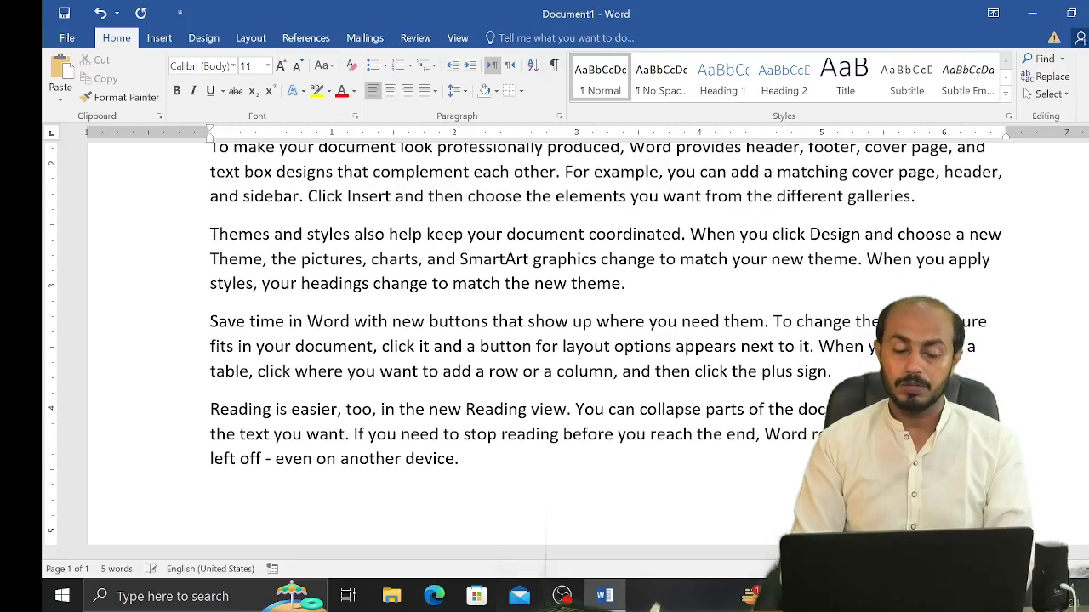
# Step: Delete all sample paragraphs after the first one under the Lahore heading
pyautogui.hotkey('shift', 'Up')
pyautogui.hotkey('shift', 'Up')
pyautogui.hotkey('shift', 'Up')
pyautogui.hotkey('shift', 'Up')
pyautogui.hotkey('shift', 'Up')
pyautogui.hotkey('shift', 'Up')
pyautogui.hotkey('shift', 'Up')
pyautogui.hotkey('shift', 'Up')
pyautogui.hotkey('shift', 'Up')
pyautogui.hotkey('shift', 'Up')
pyautogui.hotkey('shift', 'Up')
pyautogui.hotkey('shift', 'Up')
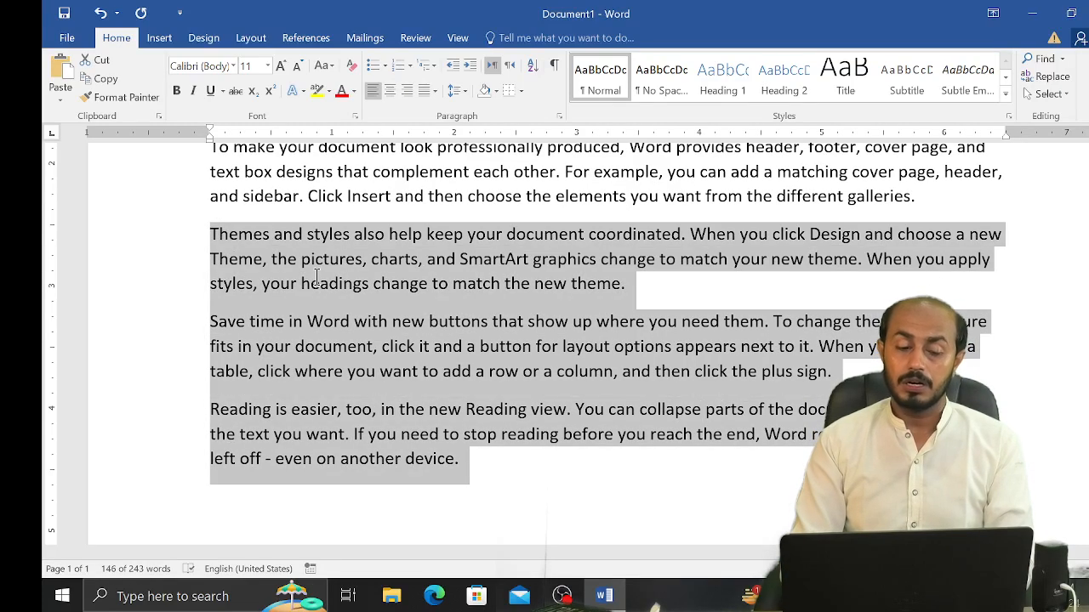
pyautogui.press('Delete')
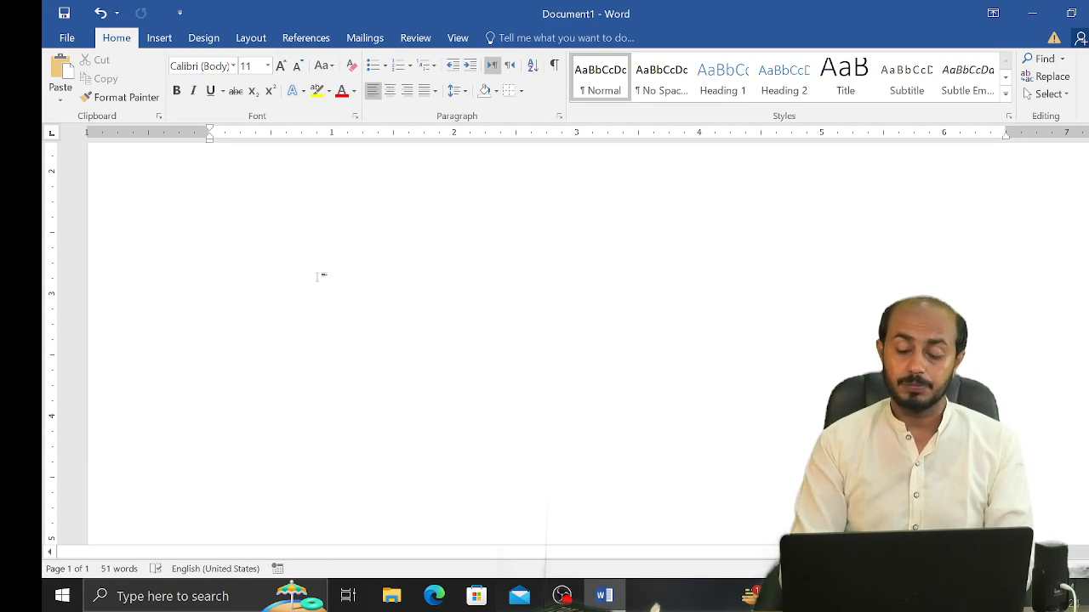
# Step: Select the Lahore, Karachi and Multan list items and try A., B., C. numbering in place of the bullets
pyautogui.scroll(3, 316, 276)
pyautogui.press('Up')
pyautogui.press('Up')
pyautogui.press('Right')
pyautogui.press('Right')
pyautogui.press('Right')
pyautogui.press('Right')
pyautogui.press('Right')
pyautogui.press('Right')
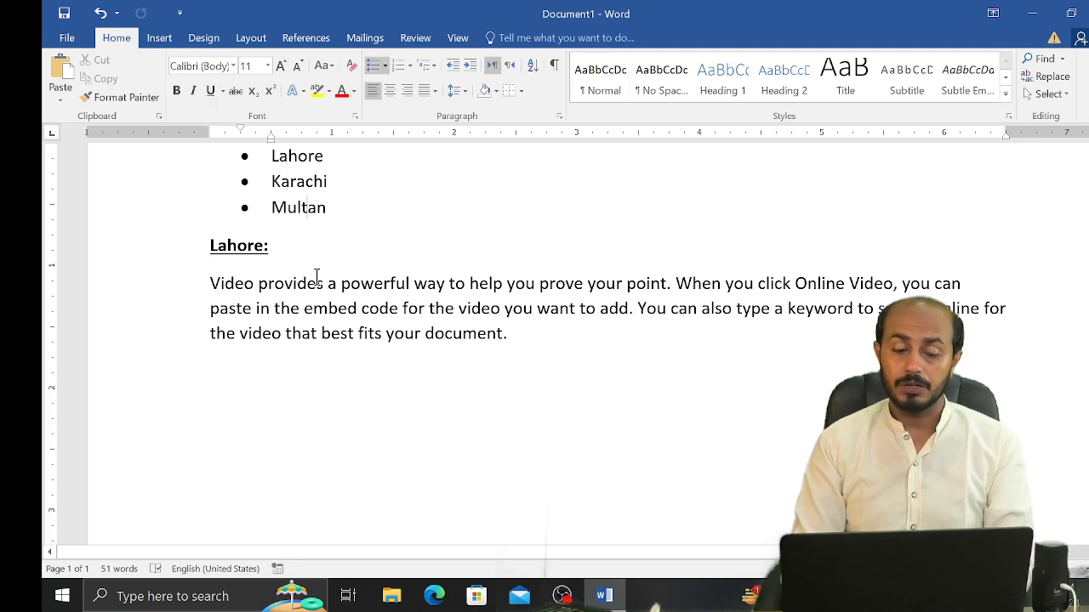
pyautogui.hotkey('shift', 'Up')
pyautogui.hotkey('shift', 'Up')
pyautogui.hotkey('shift', 'Left')
pyautogui.hotkey('shift', 'Left')
pyautogui.hotkey('shift', 'Left')
pyautogui.hotkey('shift', 'Left')
pyautogui.hotkey('shift', 'Left')
pyautogui.hotkey('shift', 'Left')
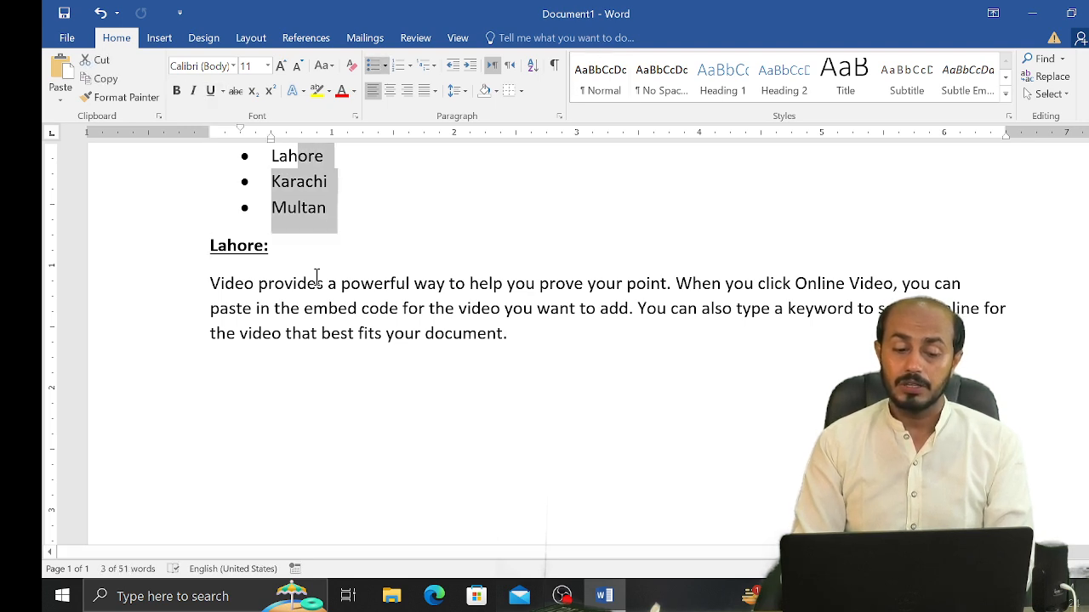
pyautogui.hotkey('shift', 'Left')
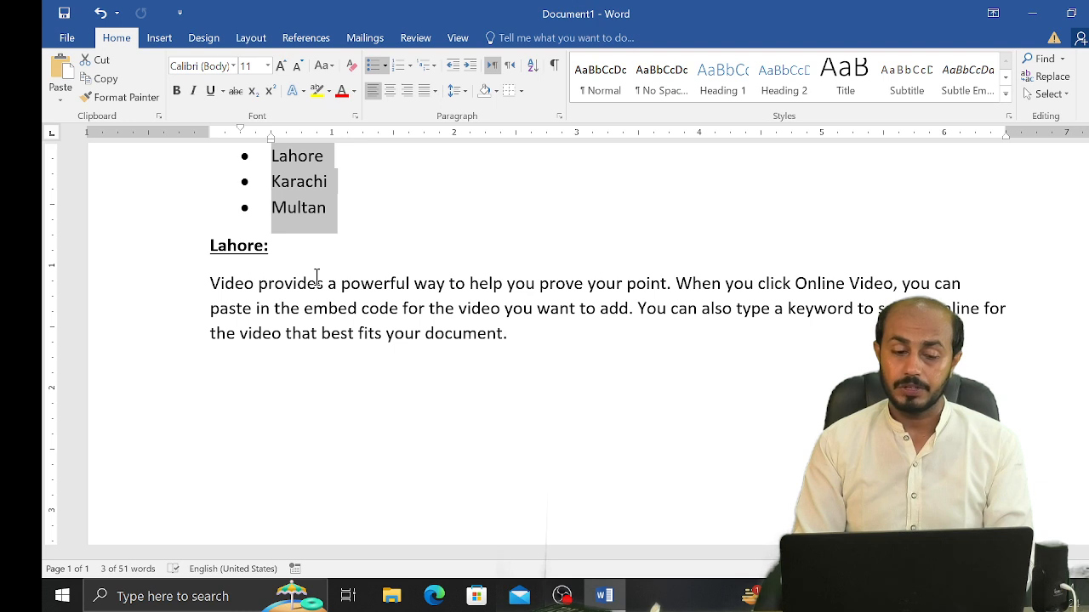
pyautogui.click(398, 67)
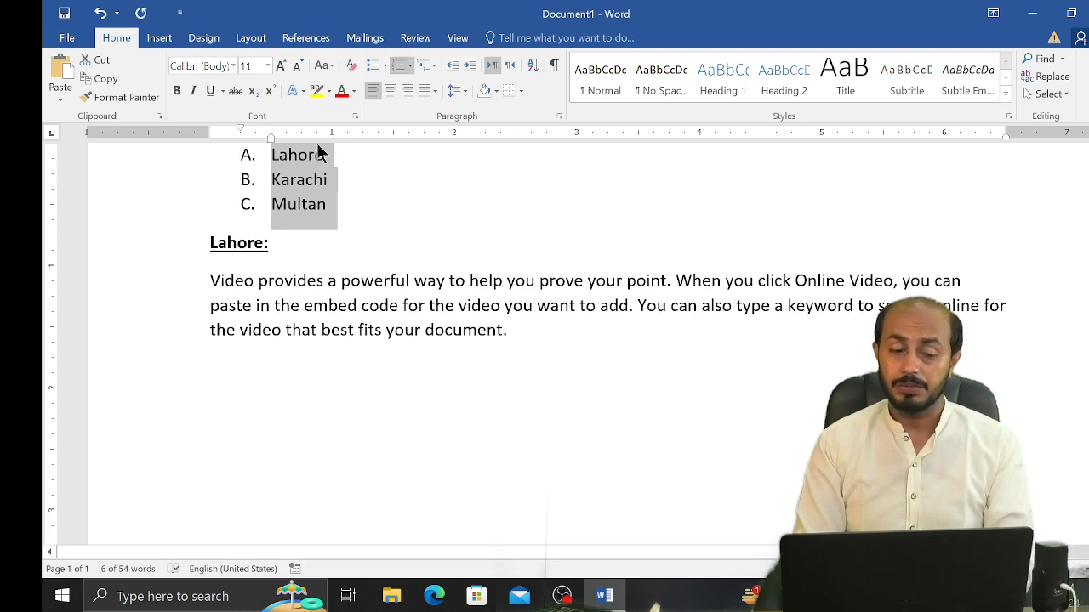
# Step: Try 1., 2., 3. numbering on the city list, and undo both numbering changes to restore the bullets
pyautogui.click(409, 66)
pyautogui.click(477, 114)
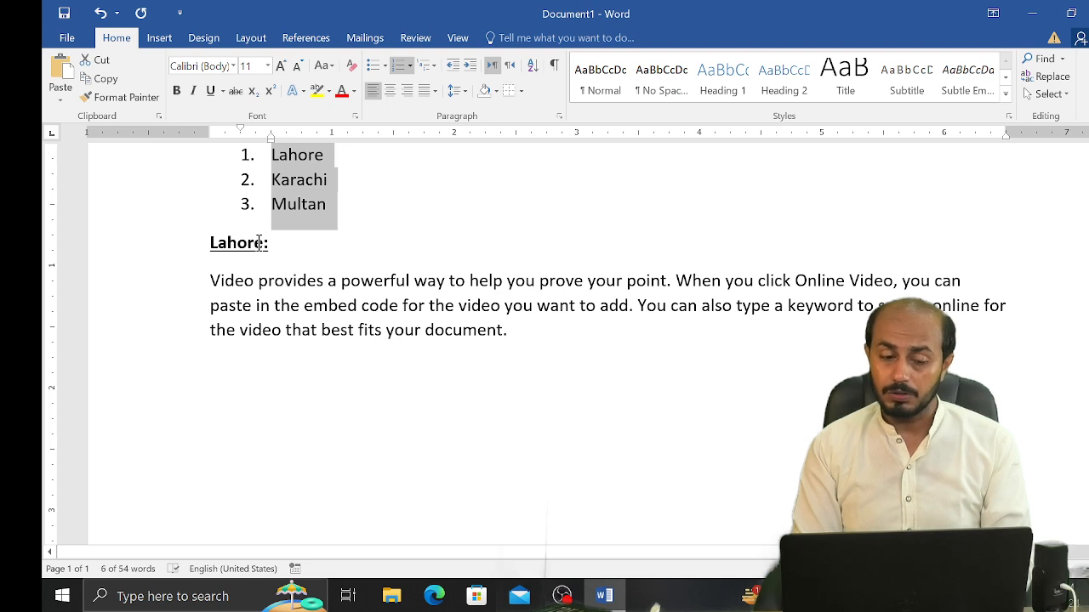
pyautogui.hotkey('ctrl', 'z')
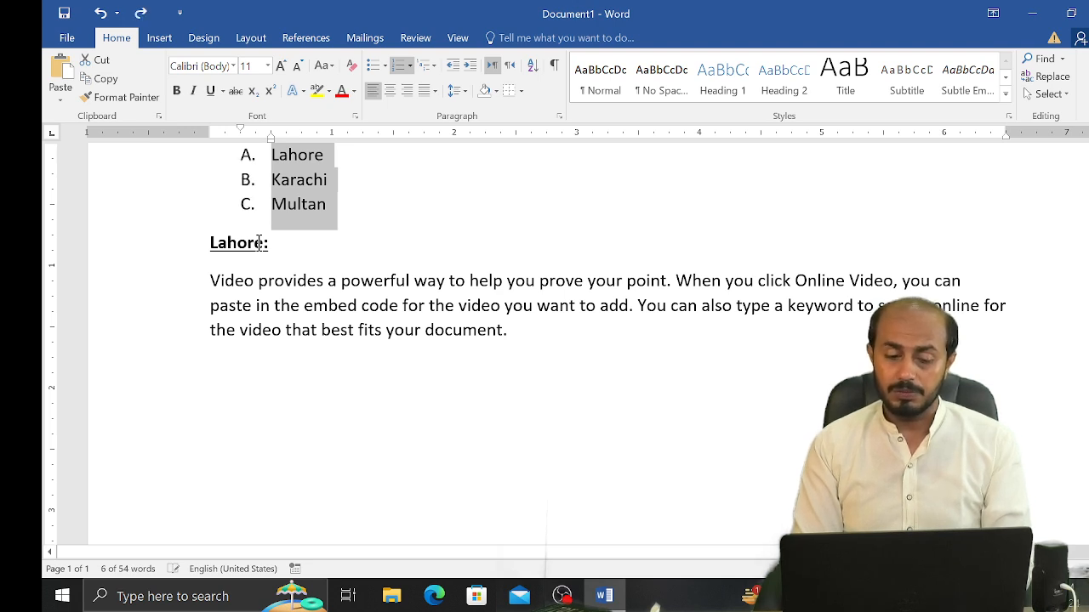
pyautogui.hotkey('ctrl', 'z')
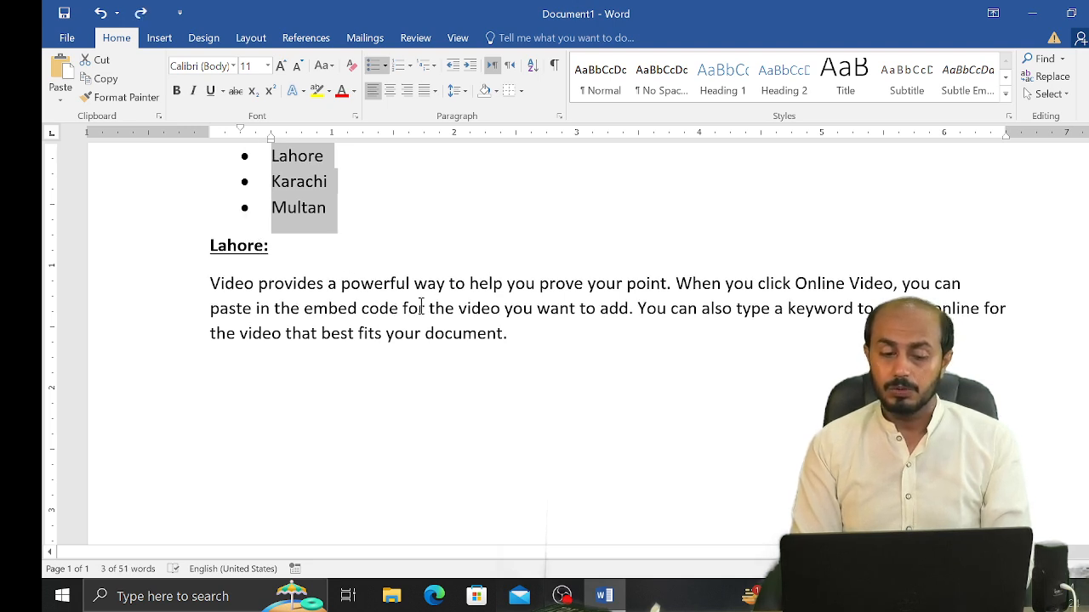
# Step: Replace the underlined heading below the list with "Multan:" and after that with "Karachi:"
pyautogui.doubleClick(249, 255)
pyautogui.write('Multan:')
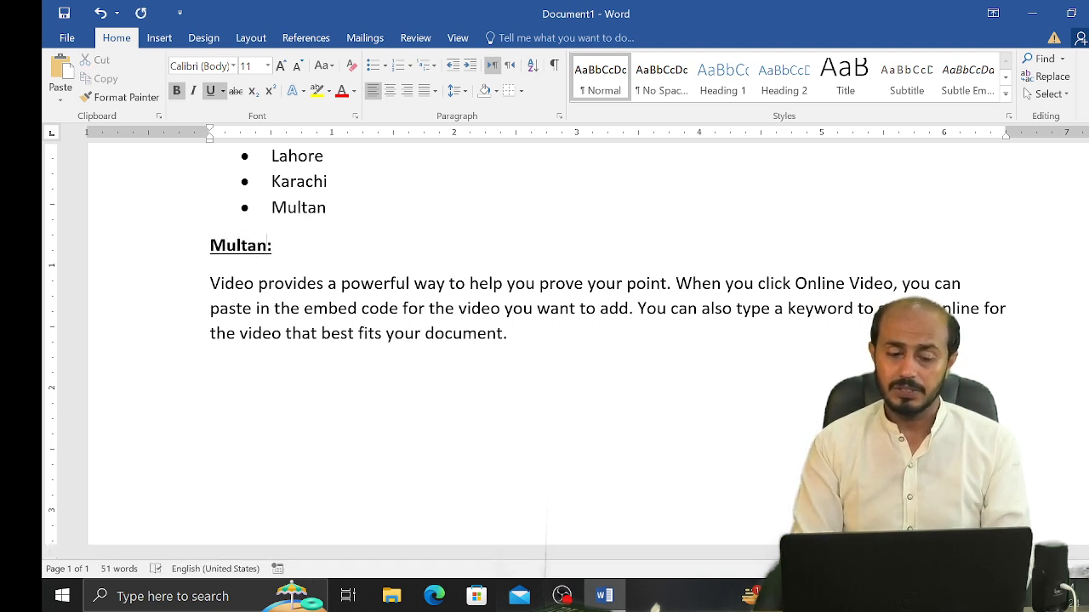
pyautogui.doubleClick(217, 249)
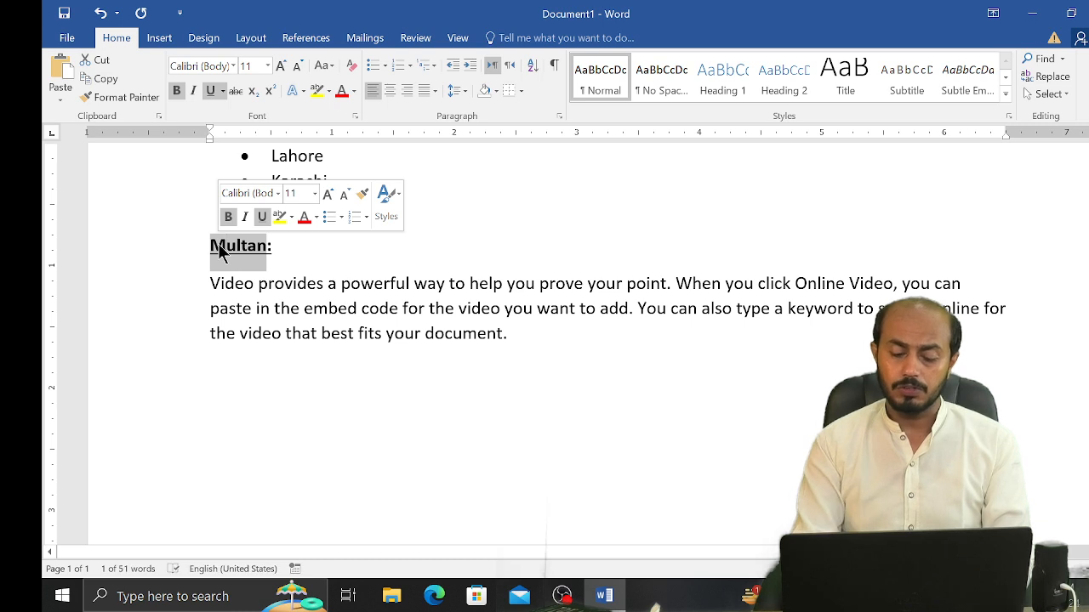
pyautogui.write('Karachi:')
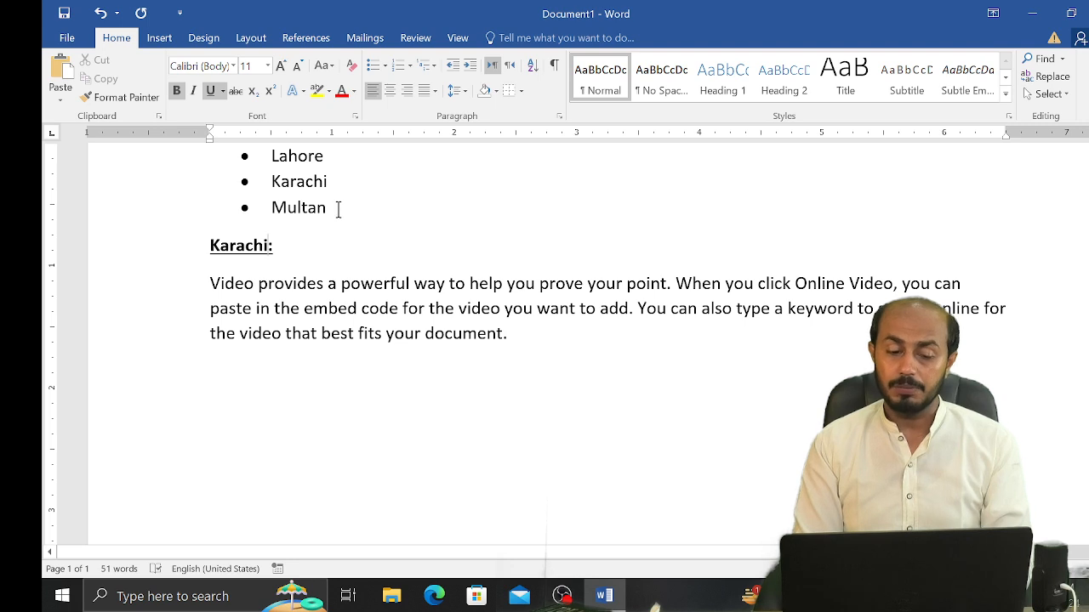
# Step: Number the three city list items 1., 2., 3. and change the heading below them to "Lahore:"
pyautogui.moveTo(316, 193); pyautogui.dragTo(282, 154)
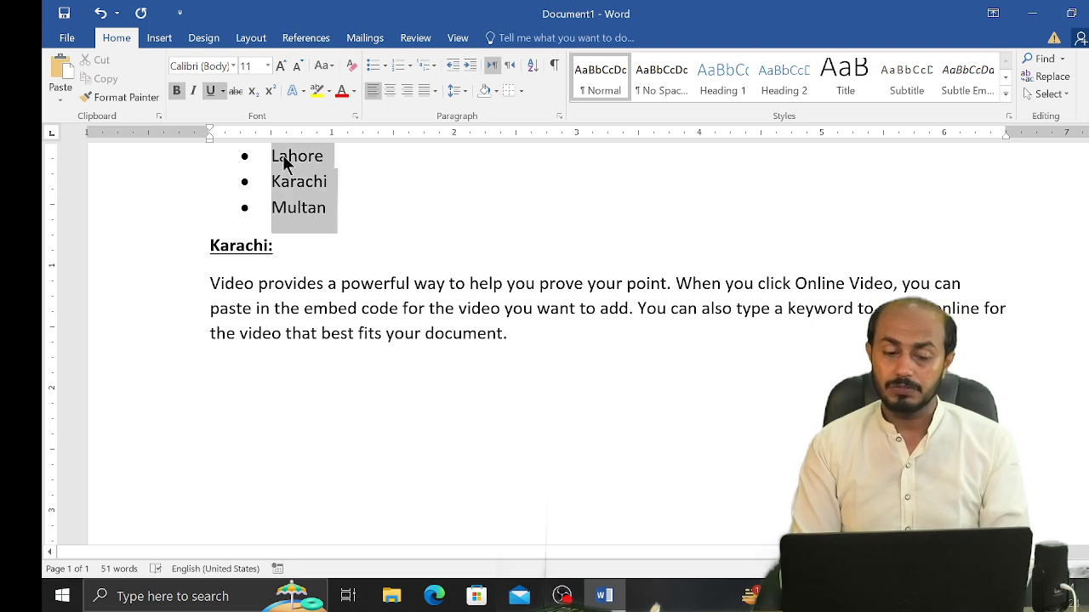
pyautogui.click(410, 65)
pyautogui.click(430, 111)
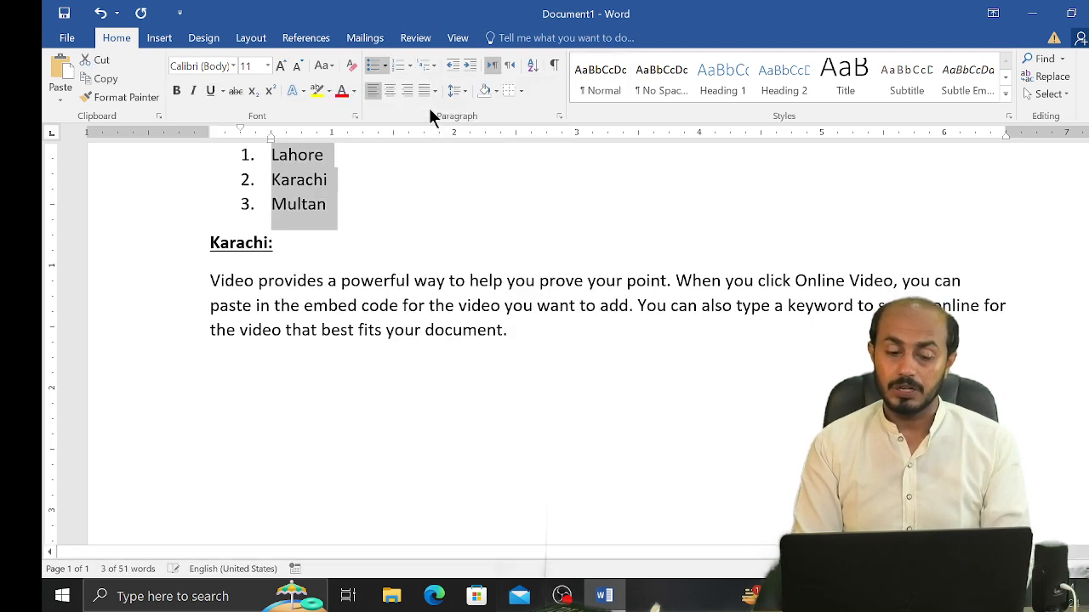
pyautogui.doubleClick(251, 240)
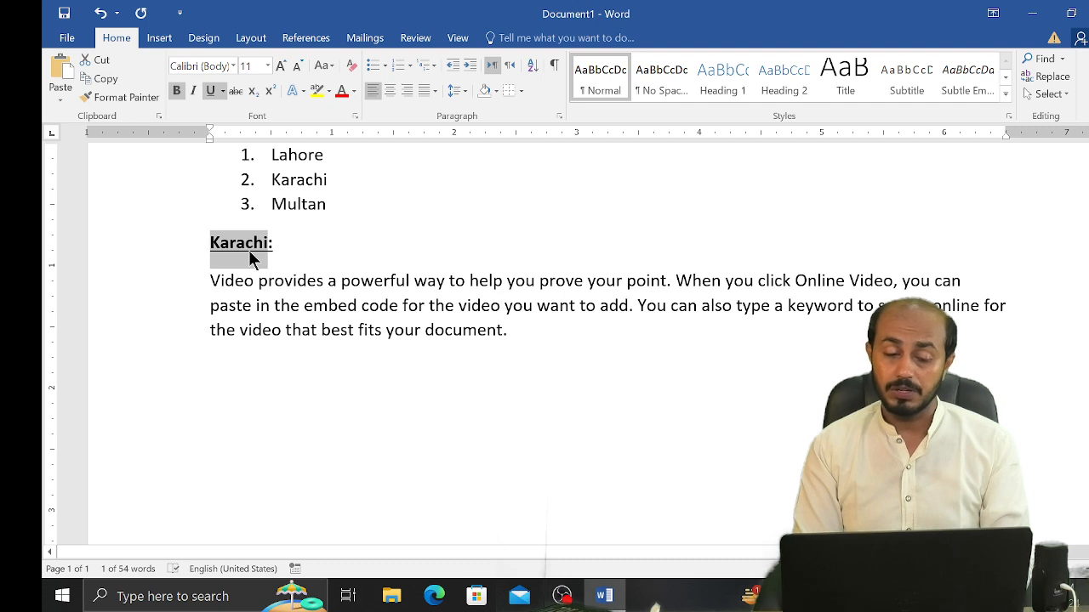
pyautogui.write('Lahore:')
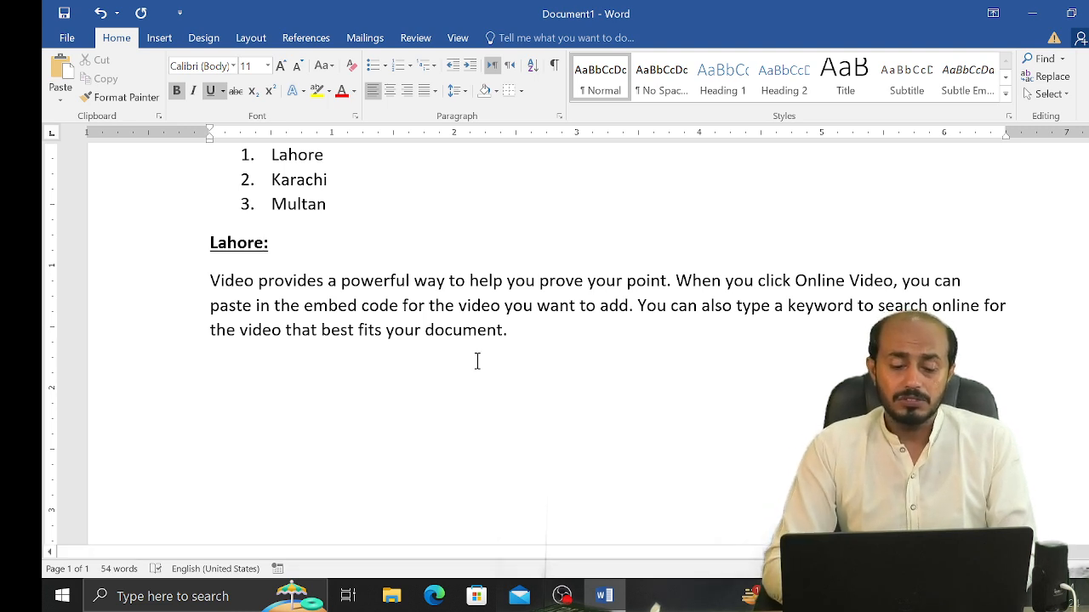
# Step: Find and open Google Chrome from the Windows search
pyautogui.click(203, 596)
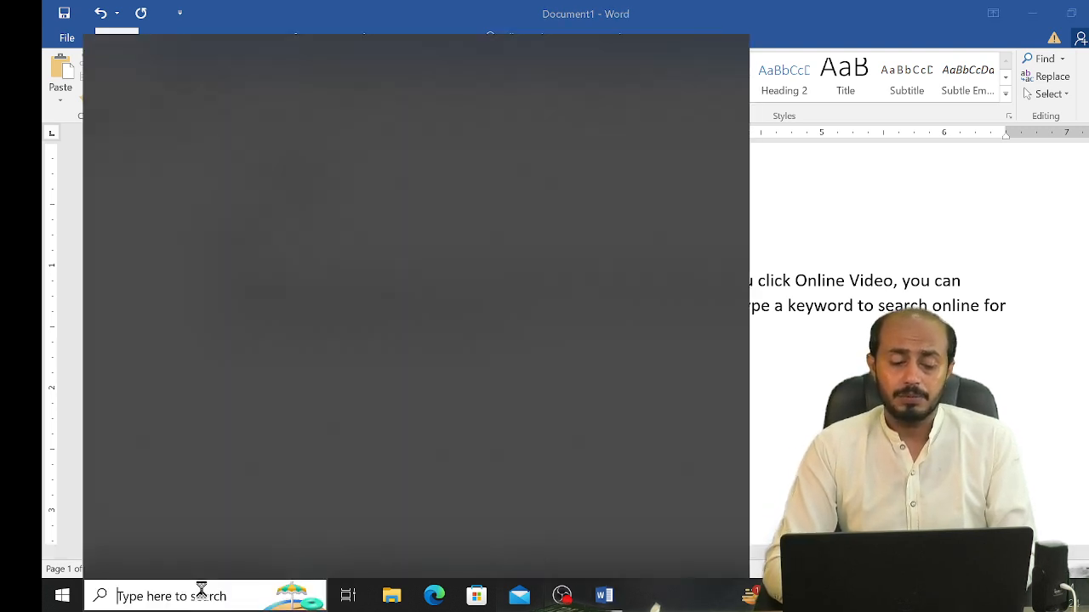
pyautogui.write('goo')
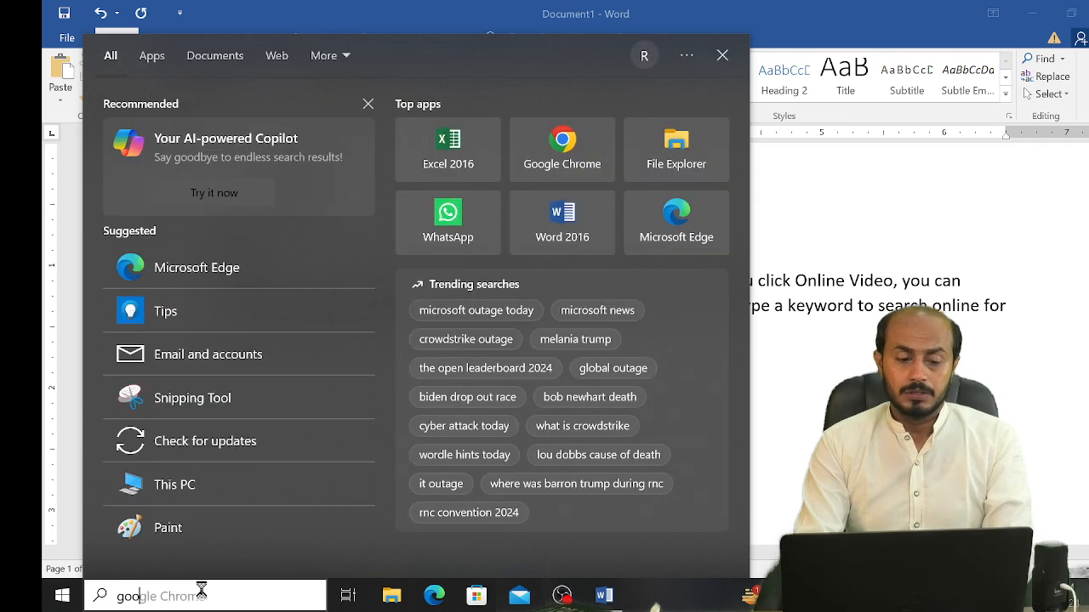
pyautogui.press('Escape')
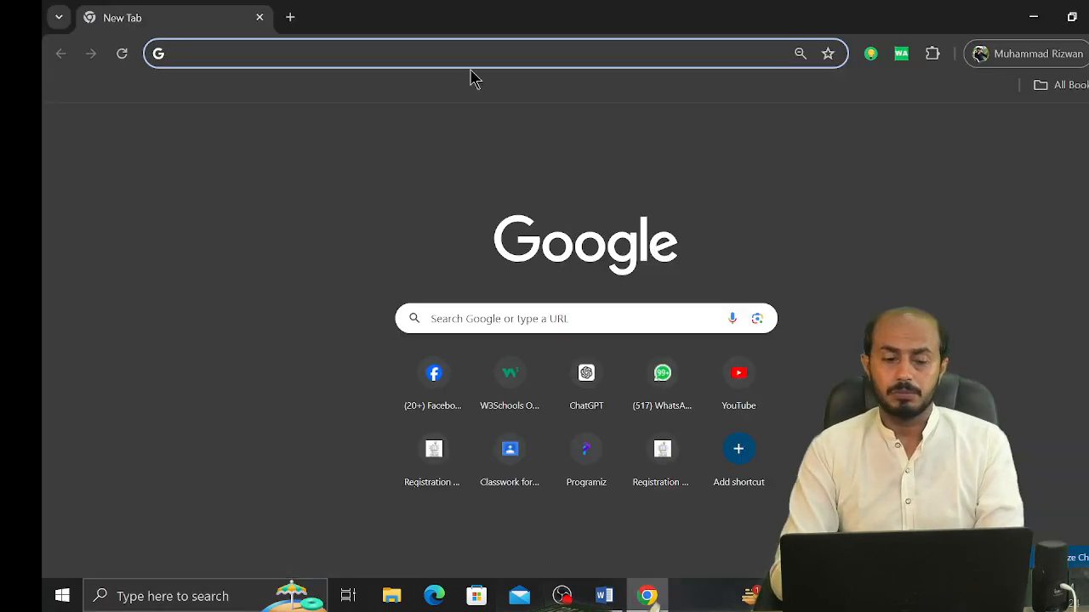
# Step: Search Google for "order list in html" and switch to the image results
pyautogui.click(473, 54)
pyautogui.write('order')
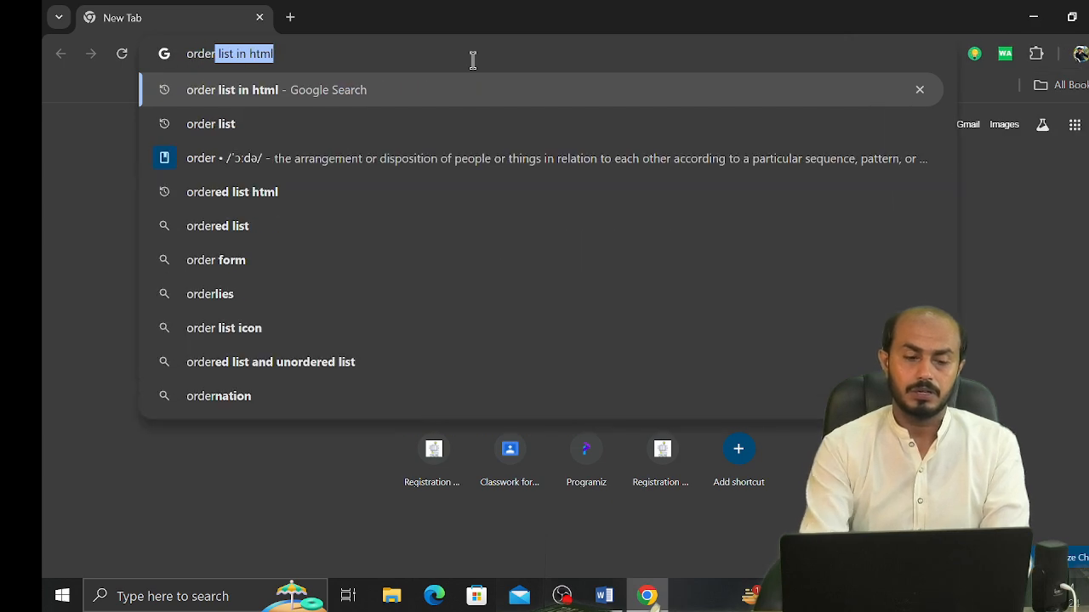
pyautogui.press('Right')
pyautogui.press('Return')
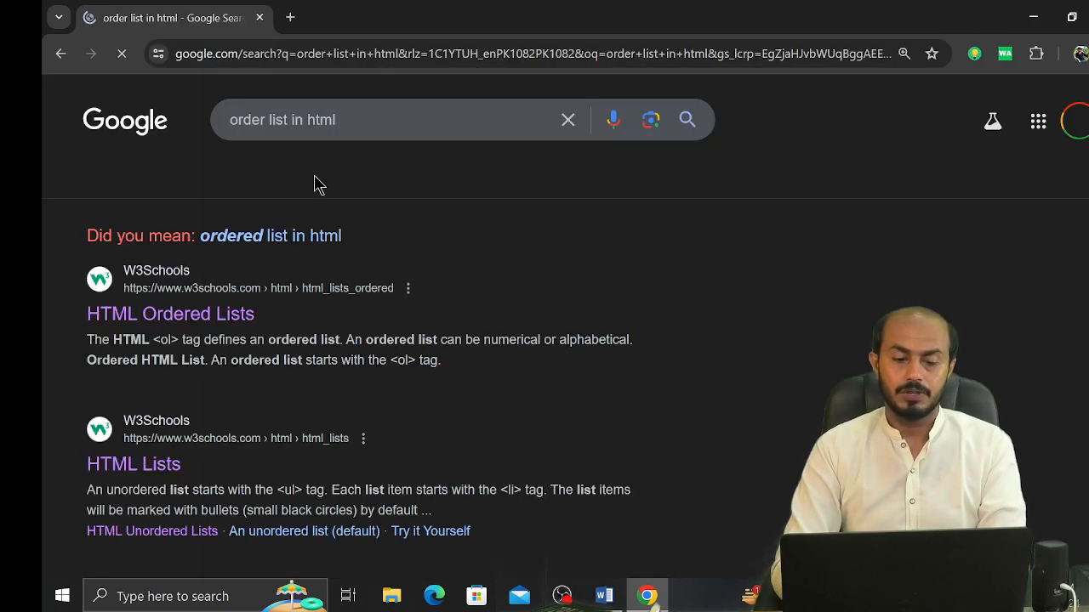
pyautogui.click(170, 179)
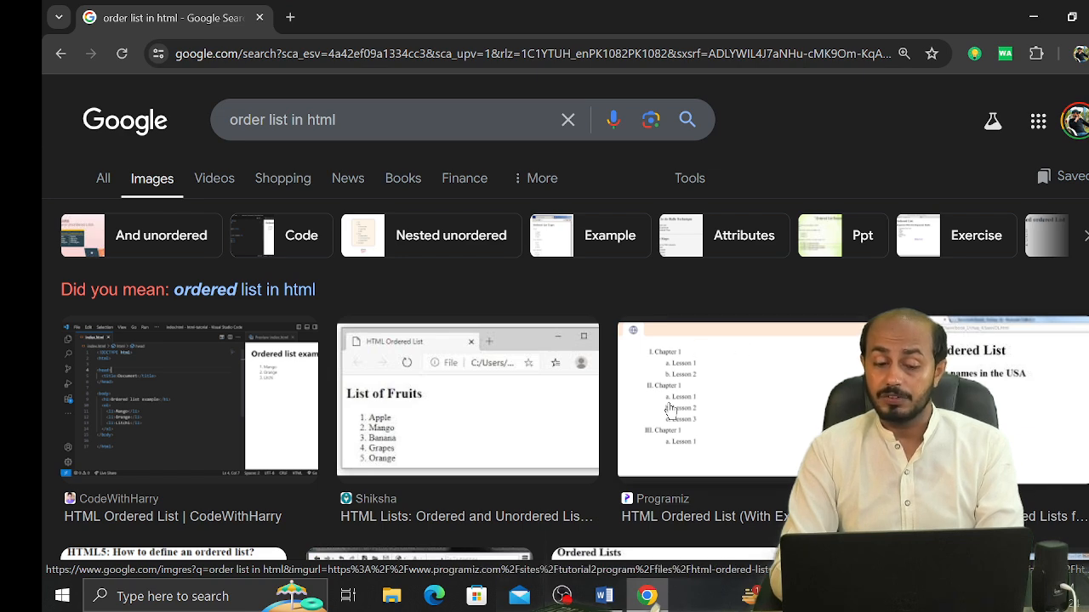
# Step: Look through the image results for list examples and open the OpenClassrooms picture comparing unordered and ordered lists
pyautogui.scroll(-5, 545, 341)
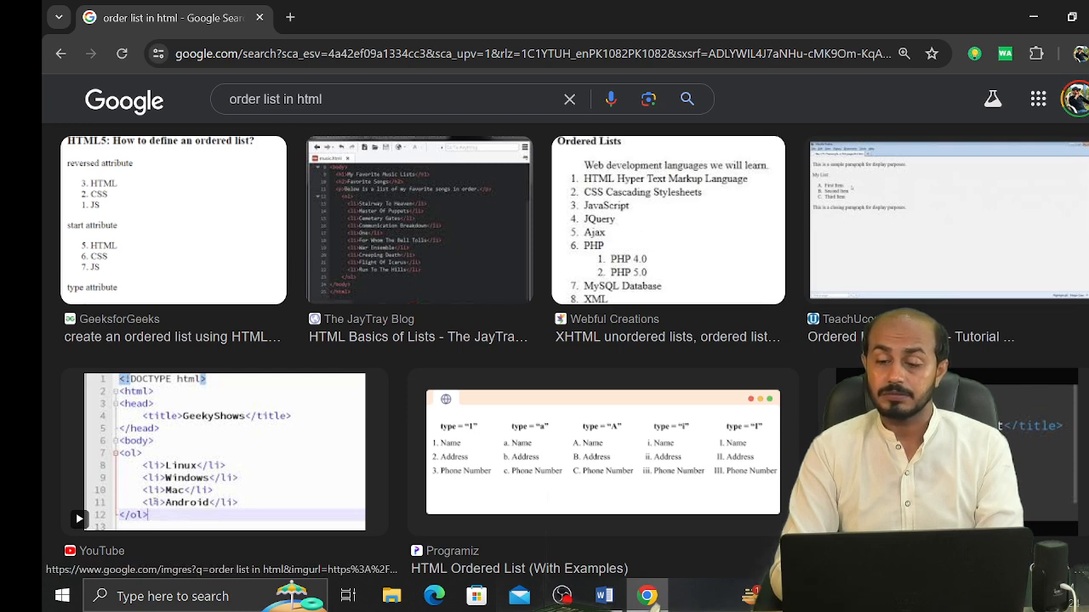
pyautogui.scroll(-4, 944, 217)
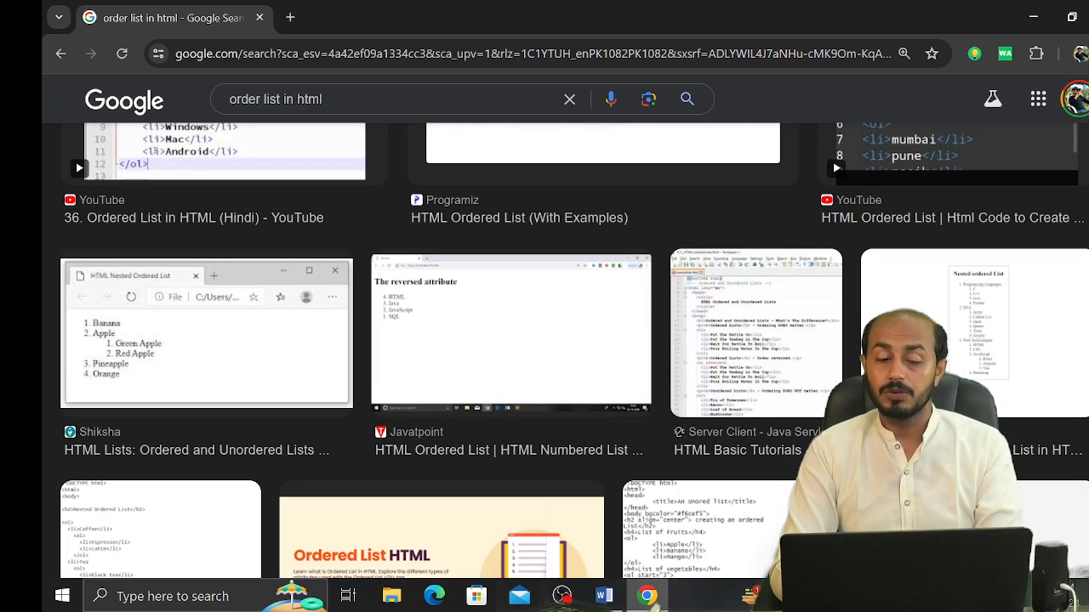
pyautogui.scroll(-6, 574, 350)
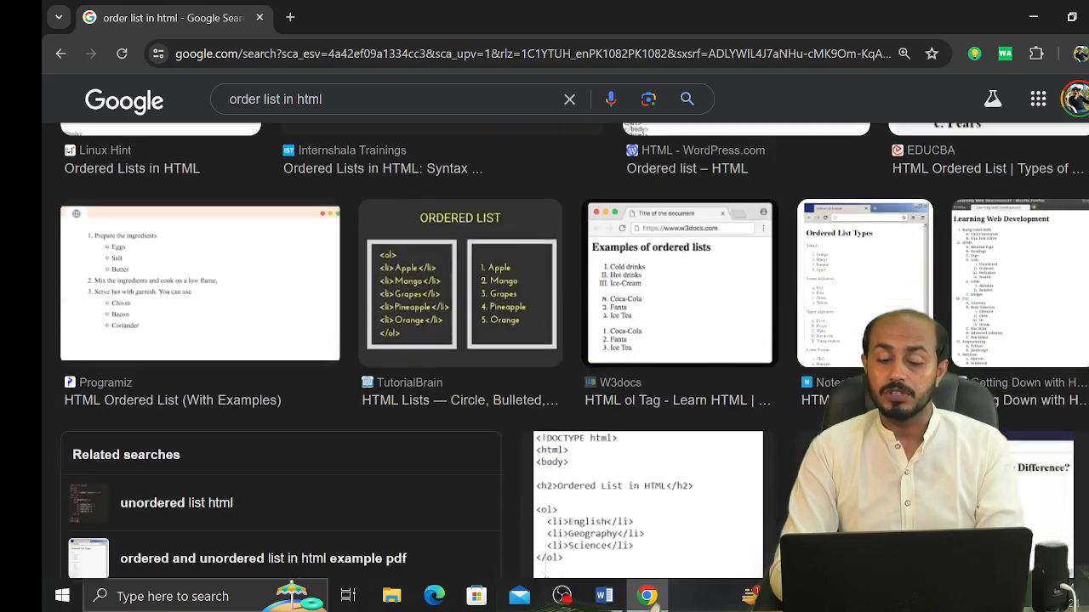
pyautogui.scroll(-8, 575, 351)
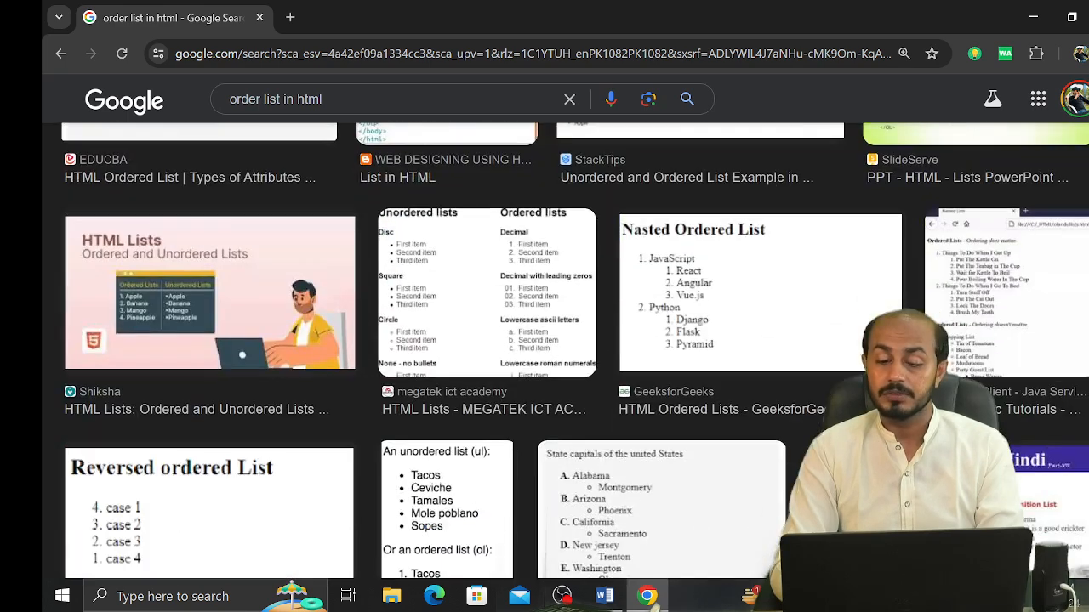
pyautogui.scroll(-2, 574, 351)
pyautogui.scroll(-1, 574, 350)
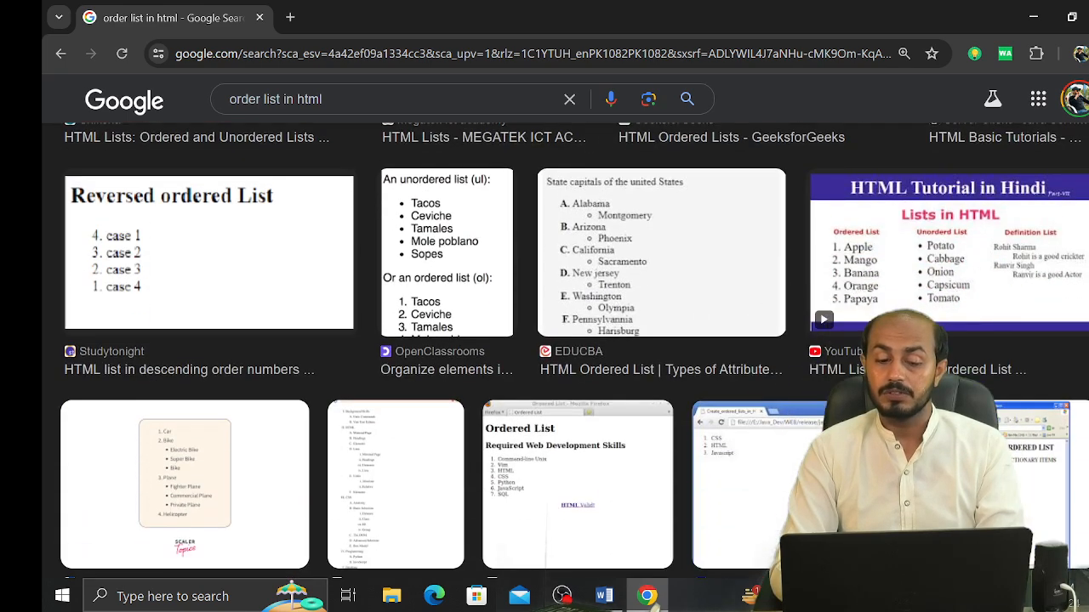
pyautogui.click(439, 252)
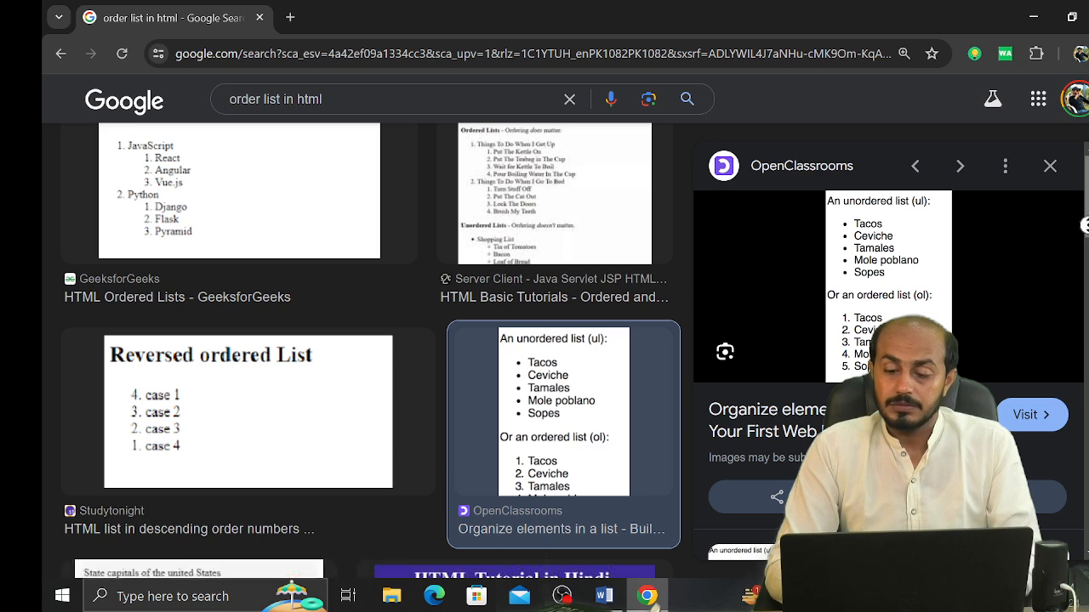
# Step: Examine the related images beside the preview and further image results for examples of ordered, unordered and nested lists
pyautogui.moveTo(1084, 224); pyautogui.dragTo(1084, 402)
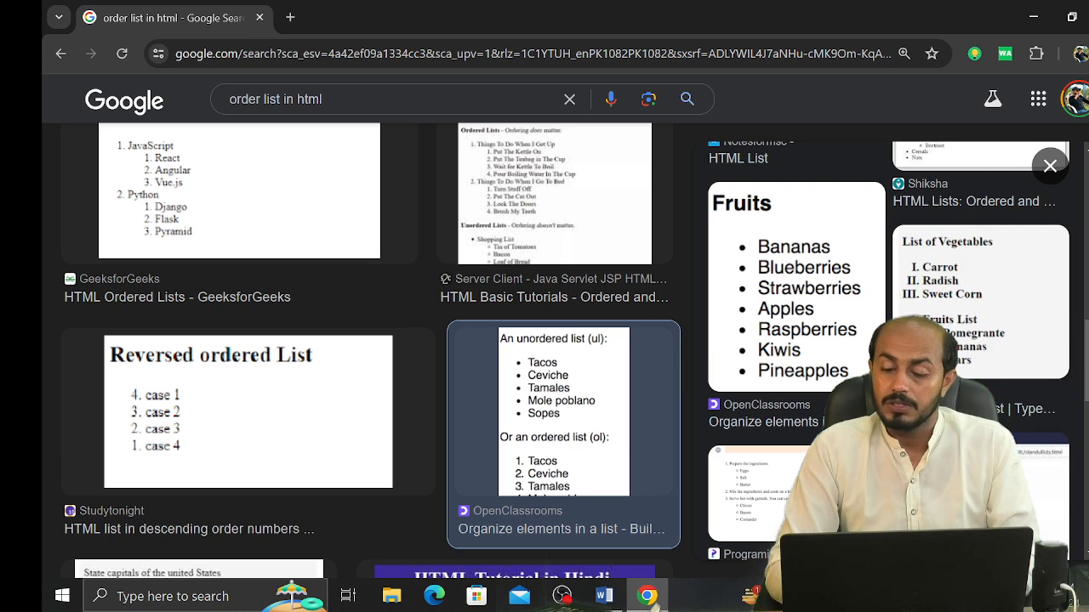
pyautogui.scroll(10, 922, 306)
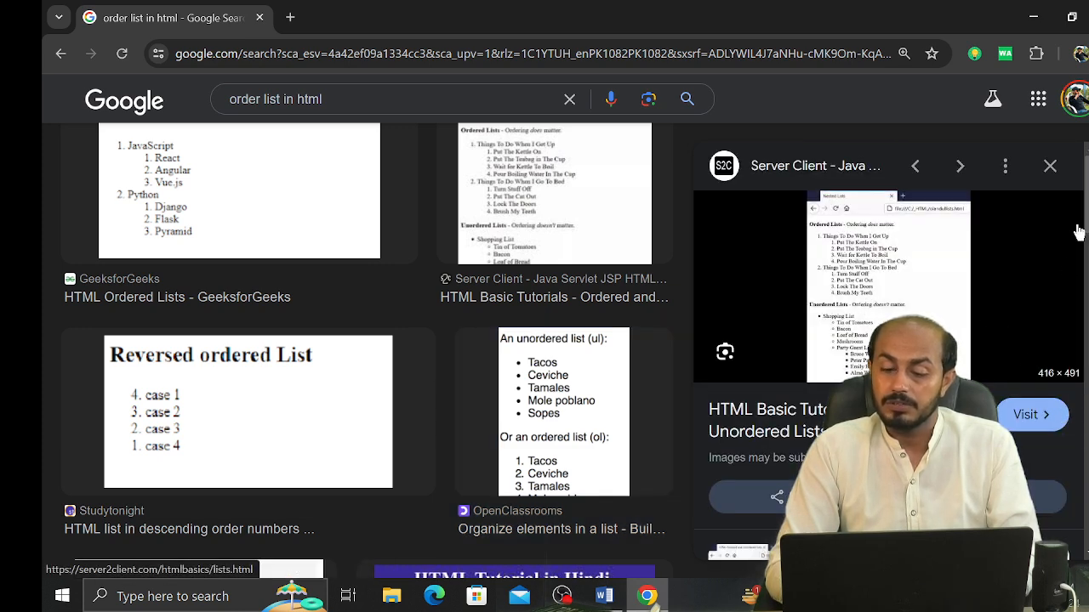
pyautogui.scroll(-5, 888, 340)
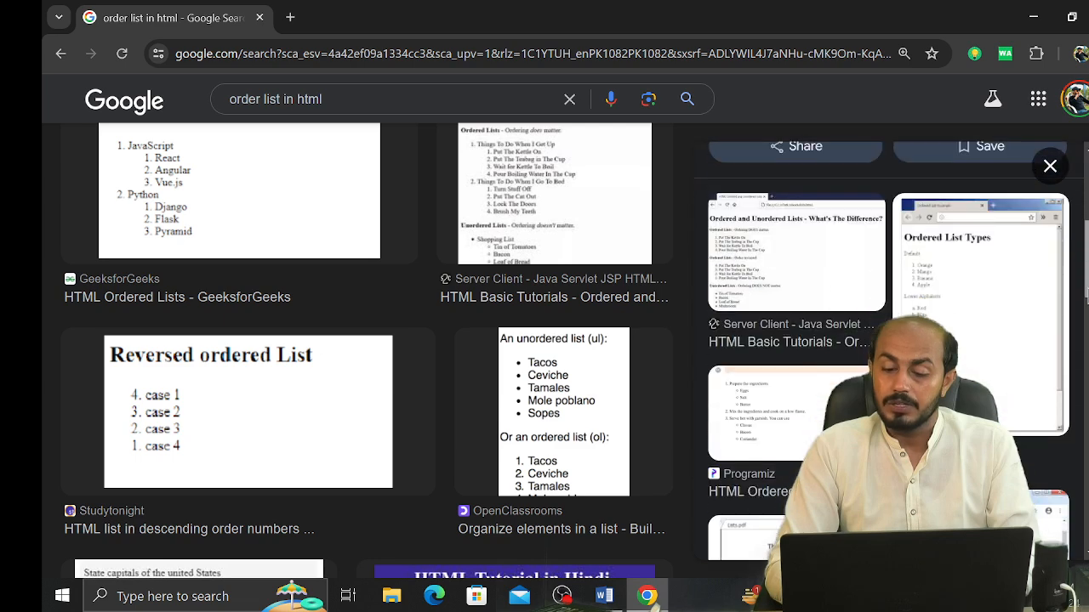
pyautogui.scroll(-4, 366, 348)
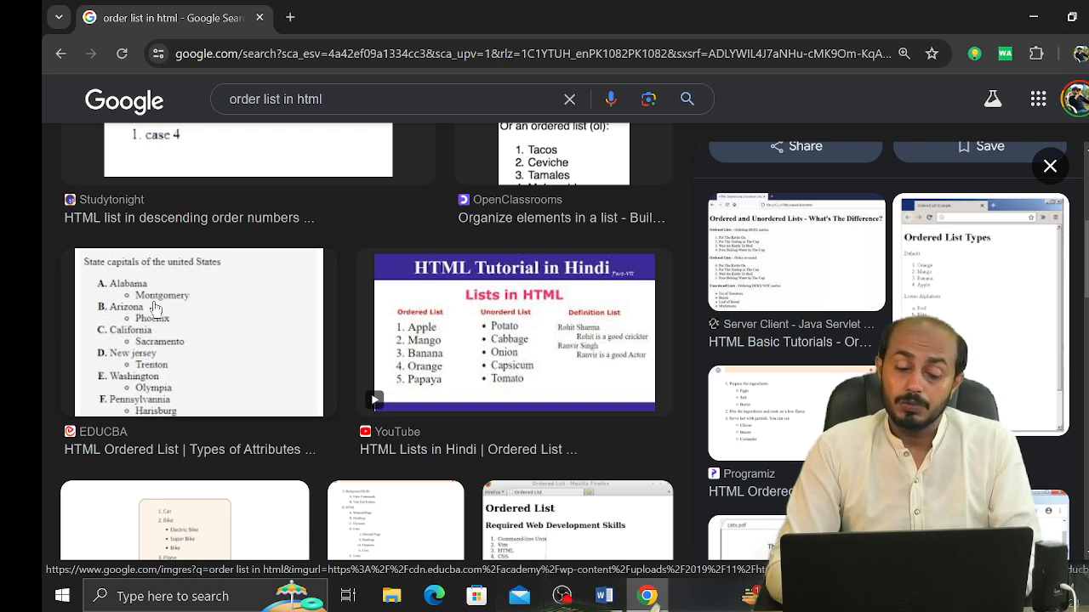
pyautogui.scroll(-10, 367, 351)
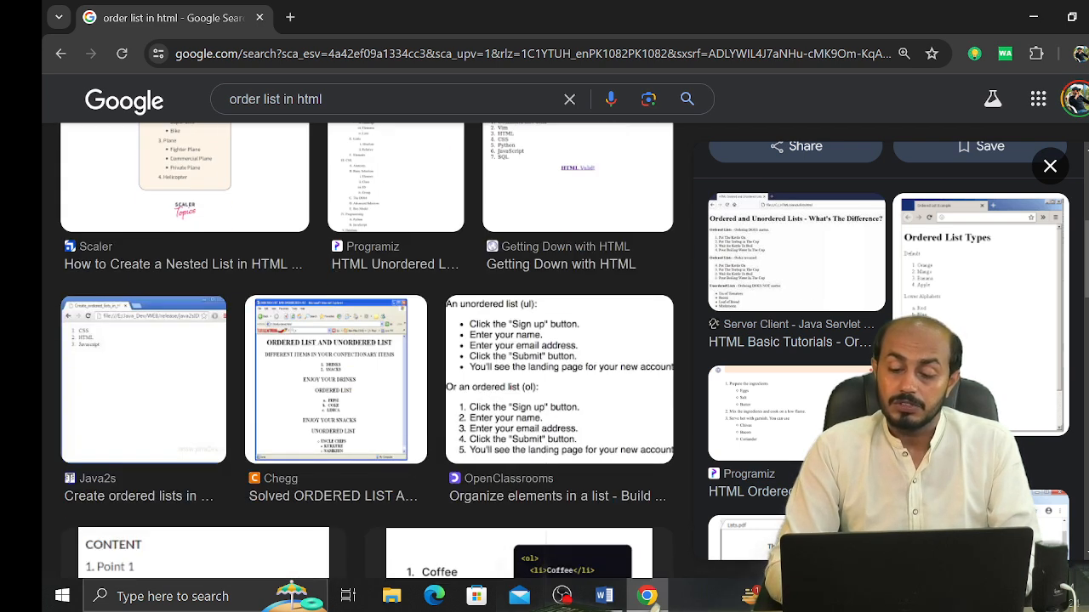
pyautogui.scroll(-7, 367, 350)
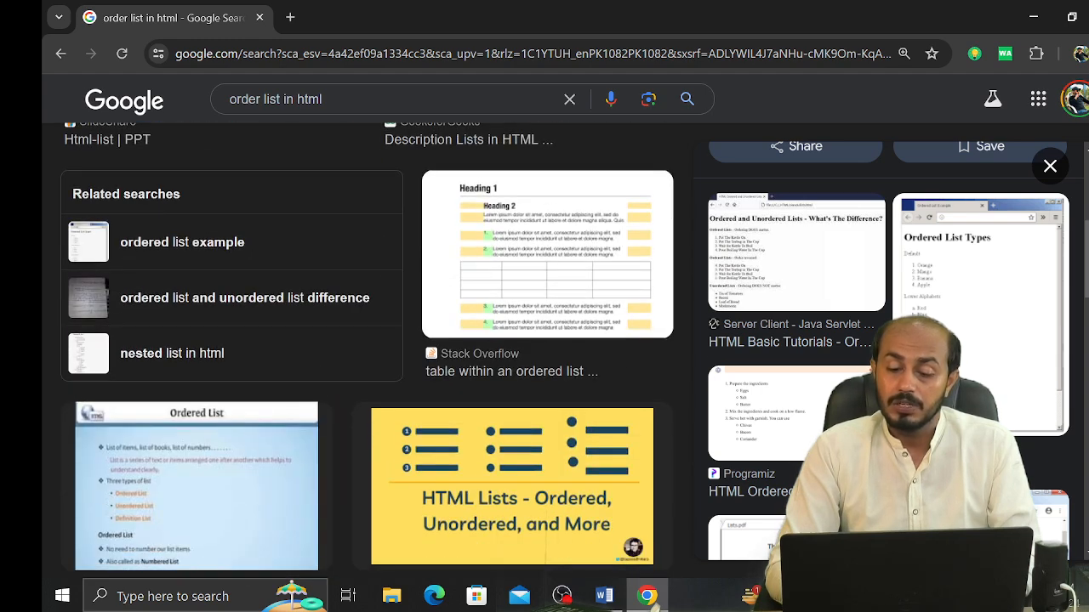
pyautogui.scroll(-5, 367, 351)
pyautogui.scroll(-4, 366, 352)
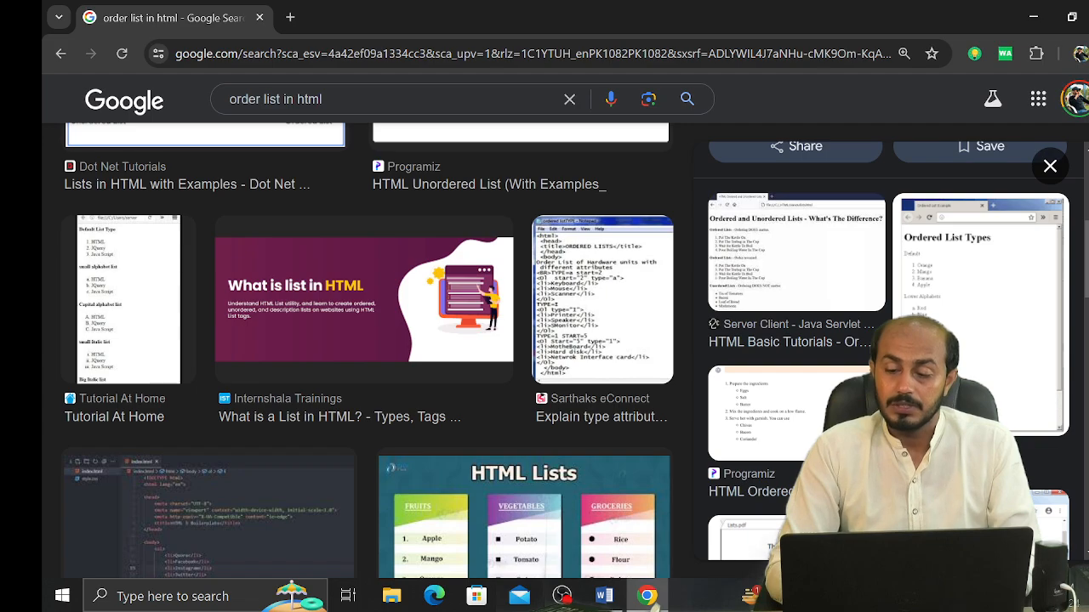
# Step: Narrow the Google image results with the suggested Example filter
pyautogui.scroll(-10, 367, 351)
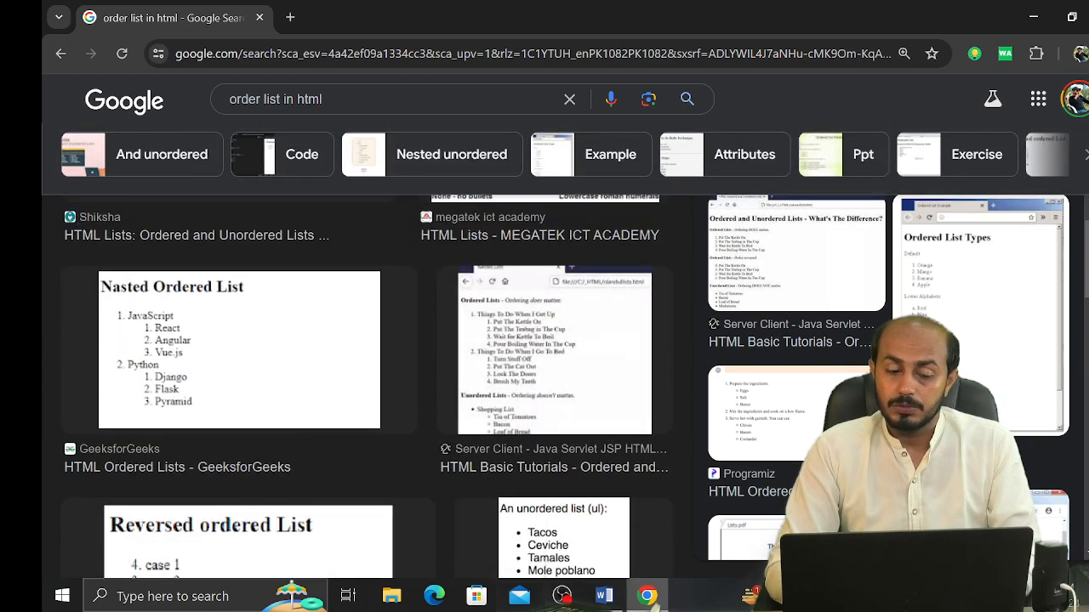
pyautogui.scroll(15, 366, 387)
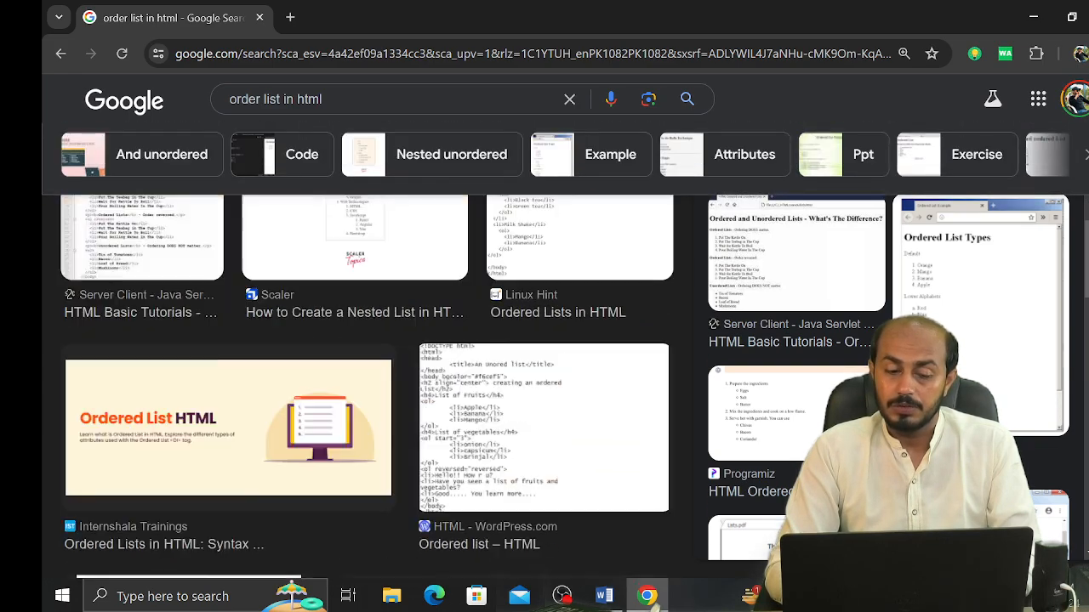
pyautogui.scroll(5, 367, 387)
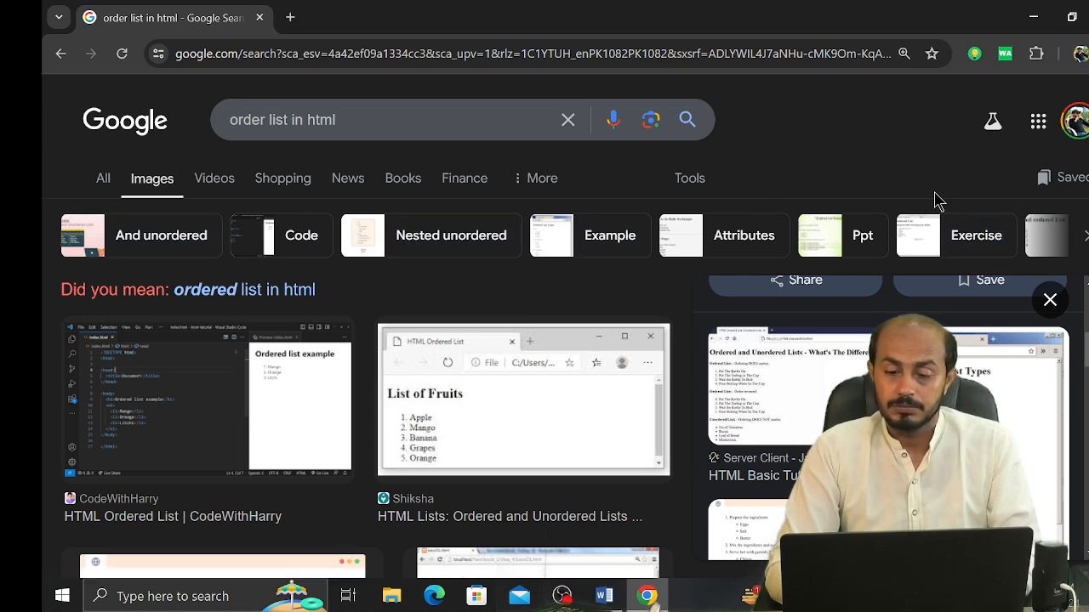
pyautogui.click(630, 235)
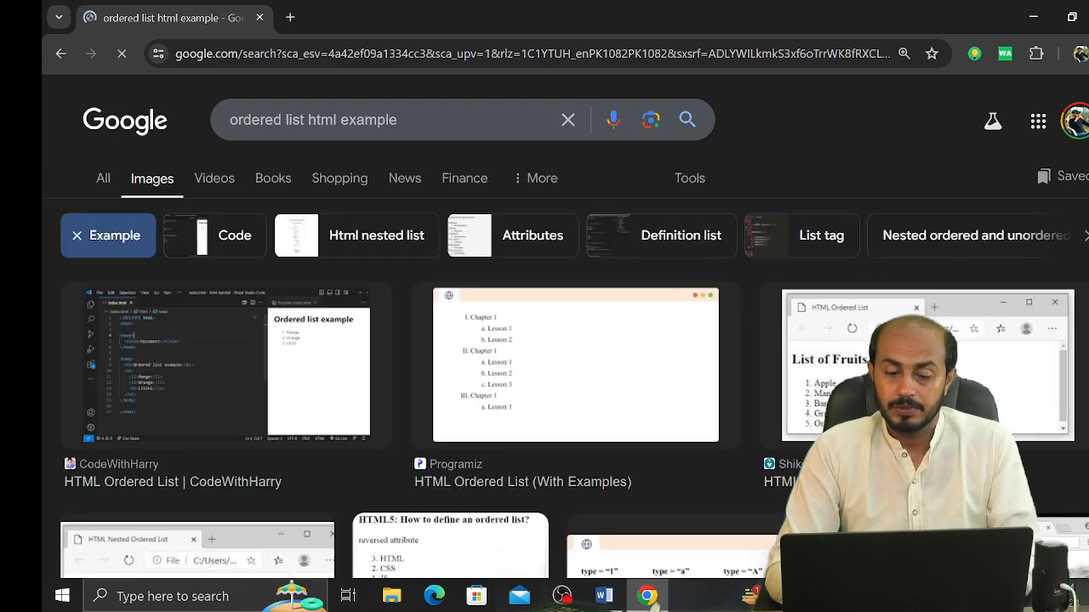
# Step: Look through the ordered list example images for numbered, lettered, Roman numeral, bulleted and nested lists
pyautogui.scroll(-5, 574, 352)
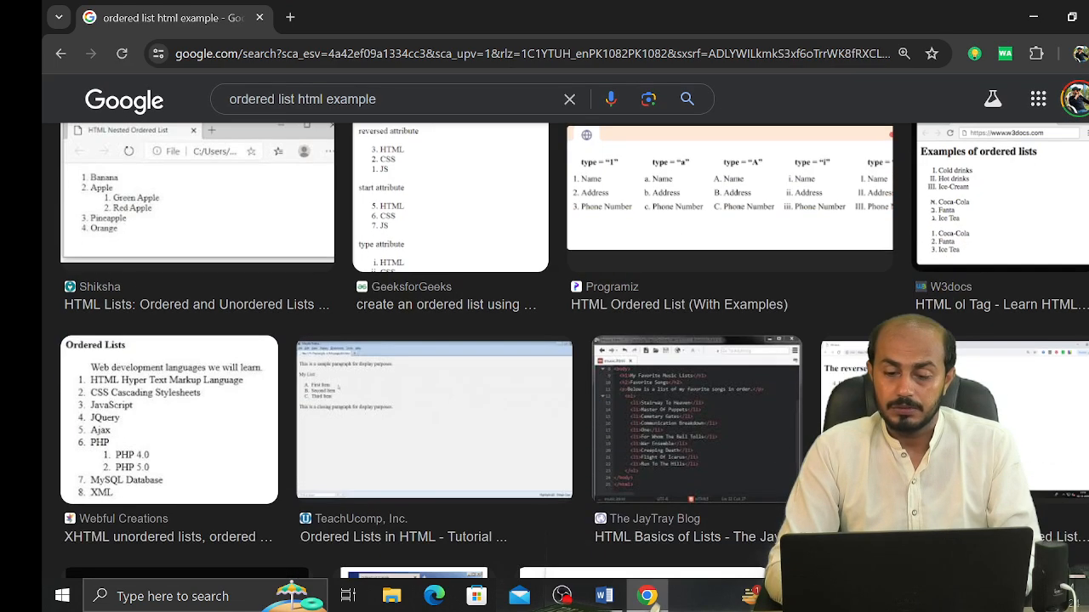
pyautogui.scroll(-8, 575, 351)
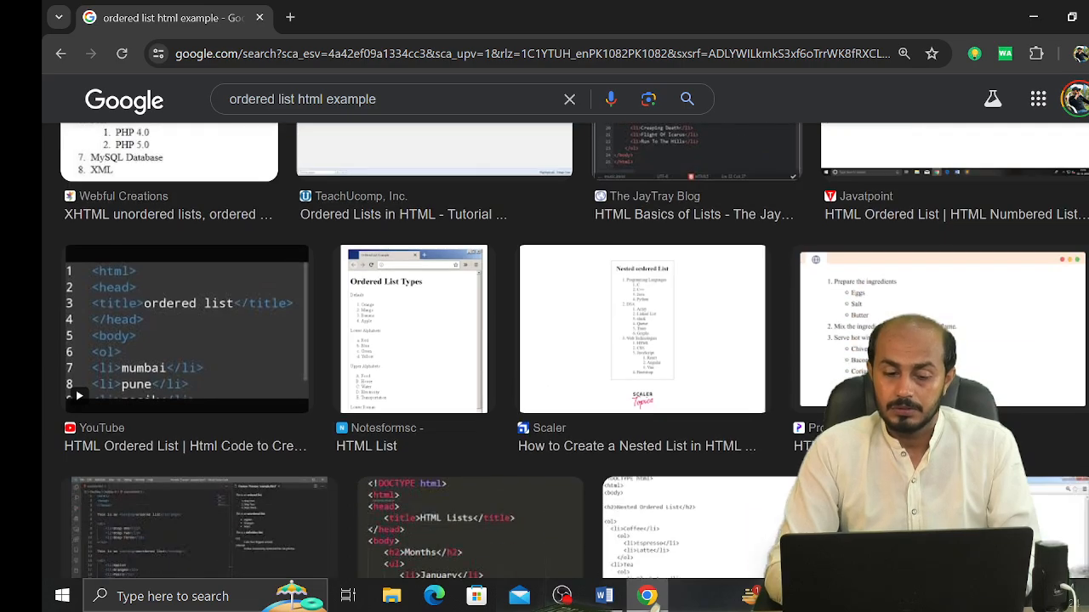
pyautogui.scroll(-10, 574, 352)
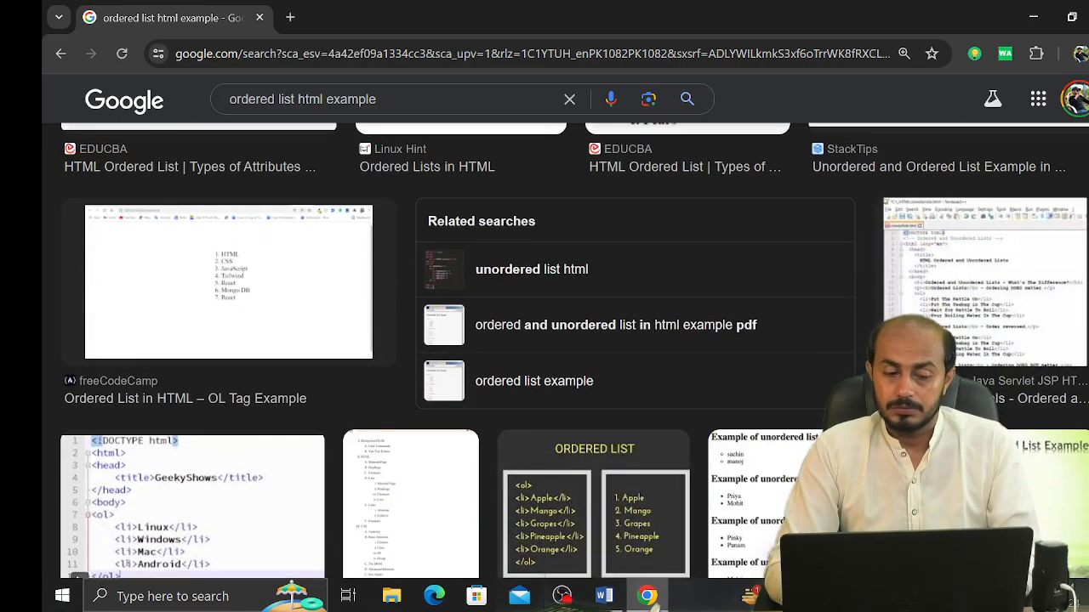
pyautogui.scroll(-4, 574, 352)
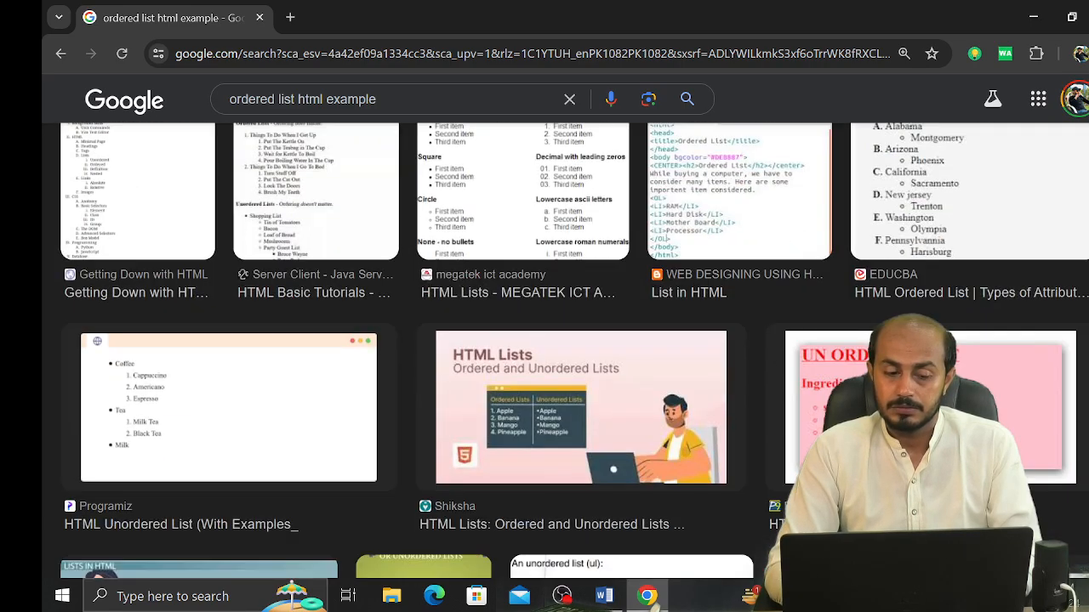
pyautogui.scroll(-15, 1077, 314)
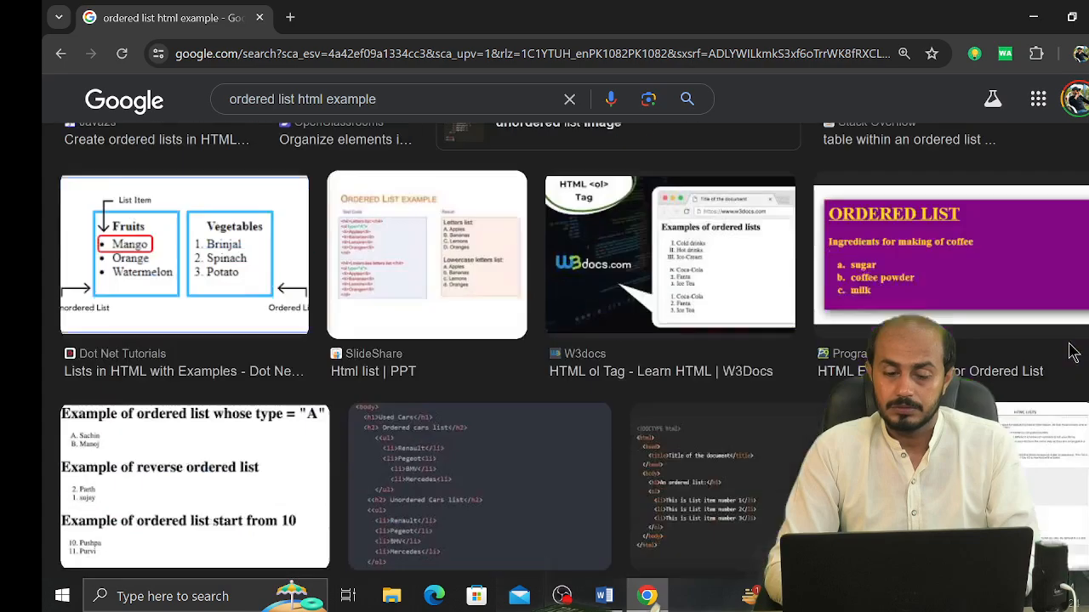
pyautogui.scroll(-4, 1074, 353)
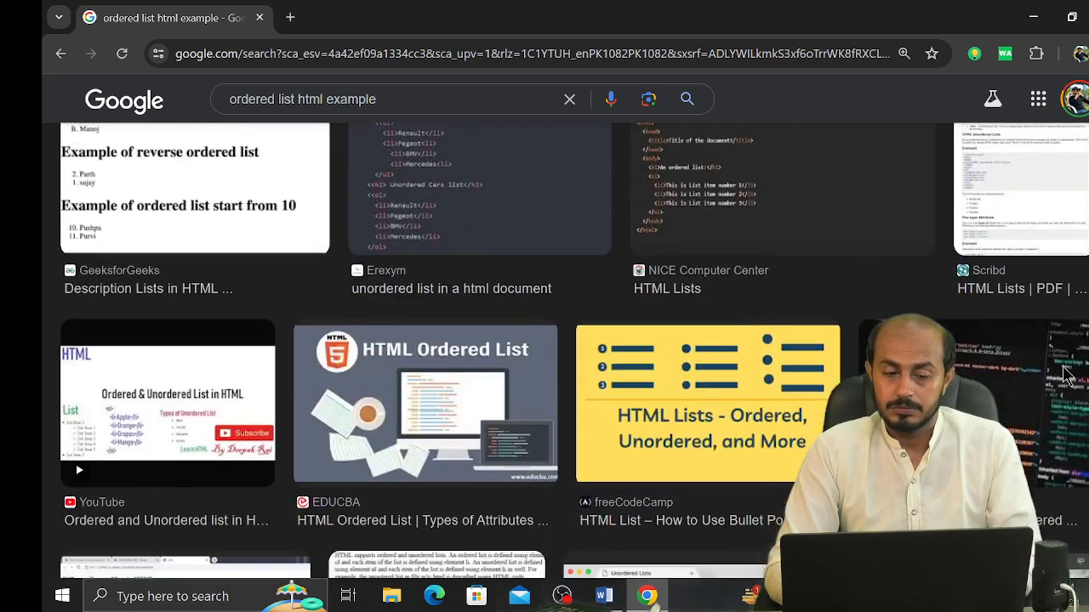
pyautogui.scroll(-4, 1063, 387)
pyautogui.scroll(-1, 1059, 405)
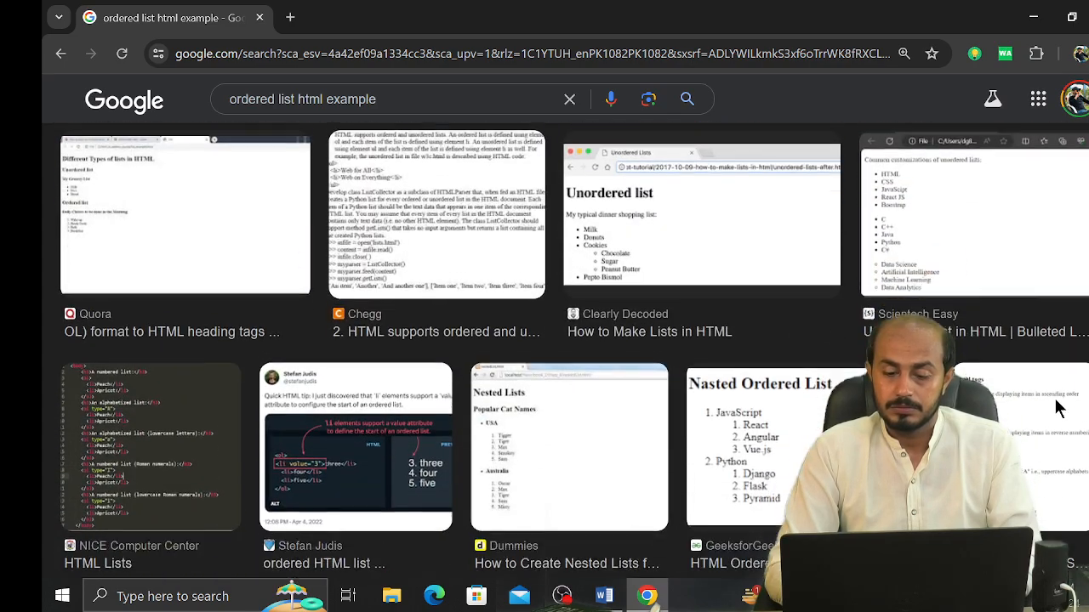
pyautogui.scroll(-3, 1059, 411)
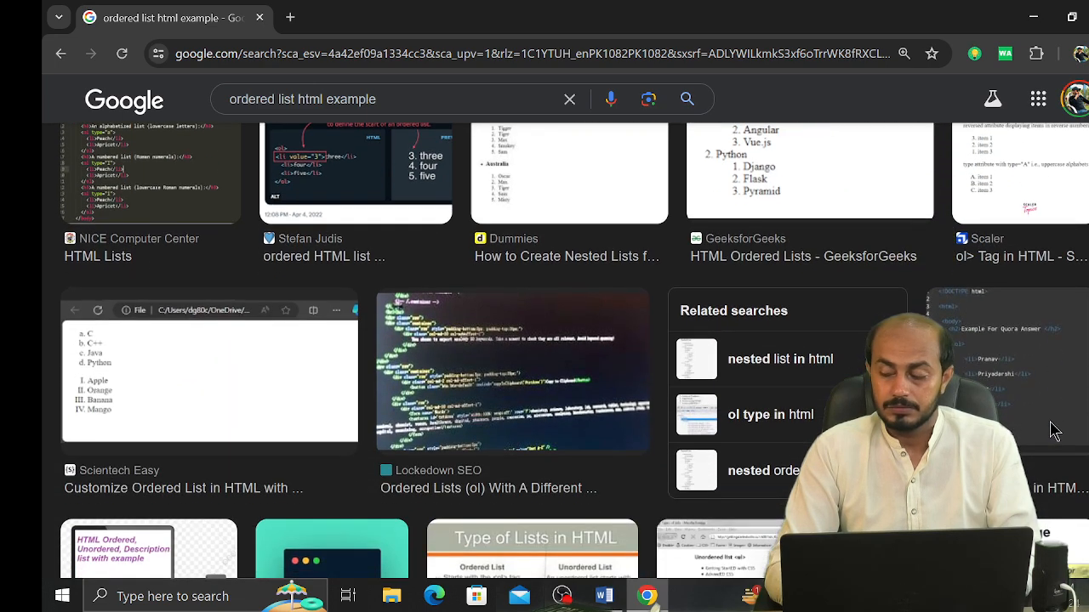
pyautogui.scroll(-3, 1055, 432)
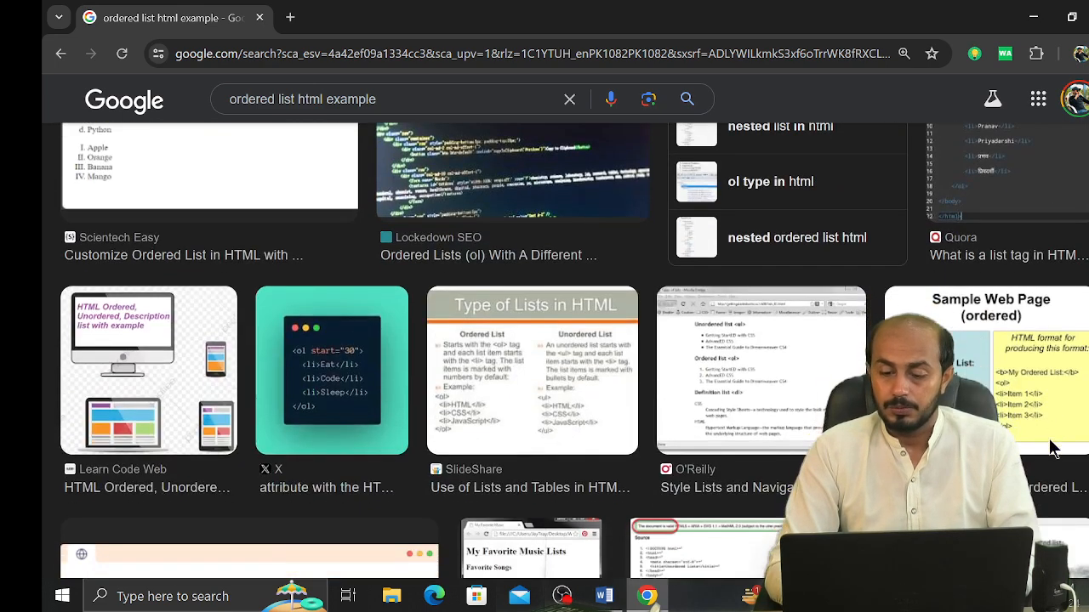
pyautogui.scroll(-2, 1052, 455)
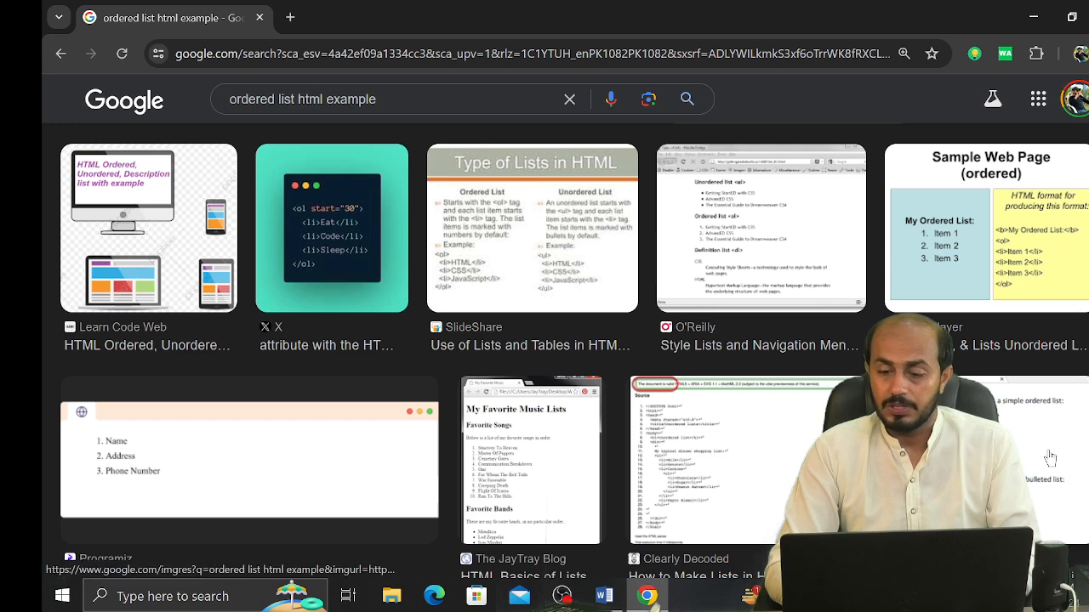
# Step: Switch to the Word document and add the lines Item 1, Item 2 and Item 3 below the Lahore paragraph
pyautogui.hotkey('alt', 'Tab')
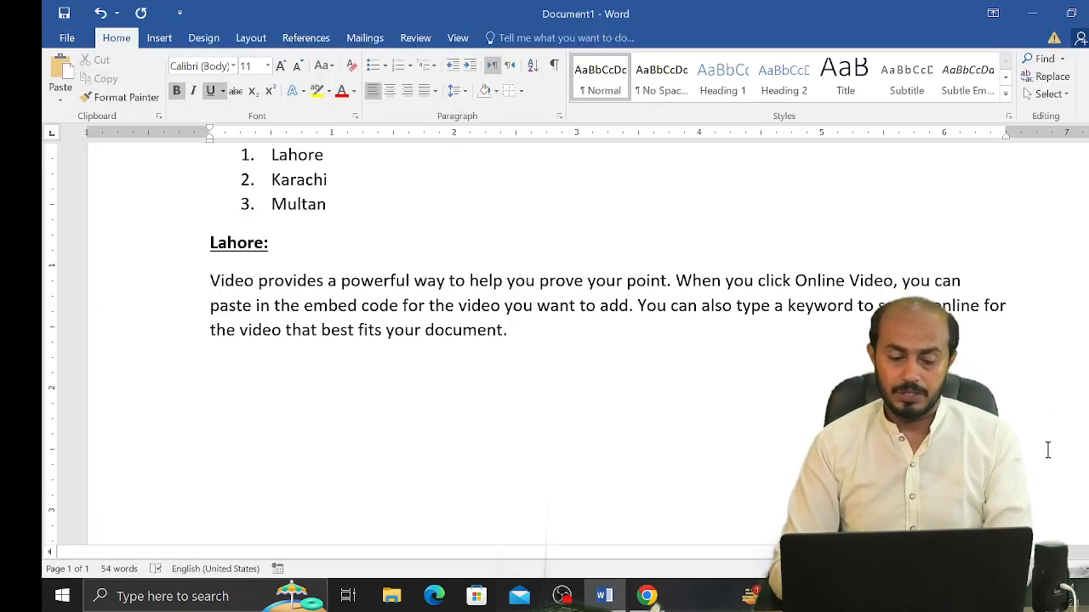
pyautogui.click(734, 427)
pyautogui.press('Return')
pyautogui.press('Return')
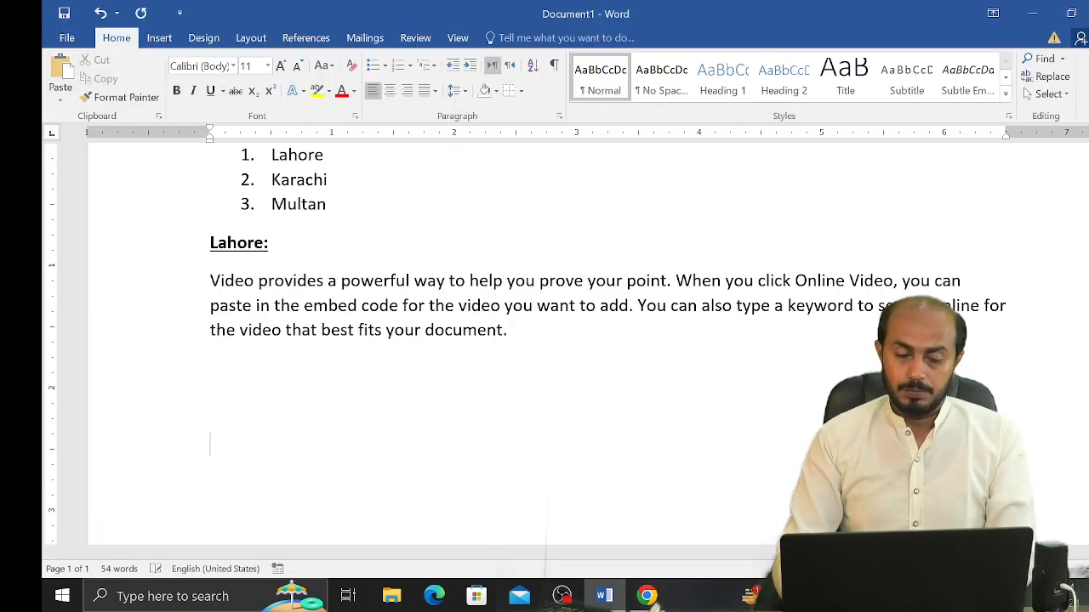
pyautogui.write('Item 1 I')
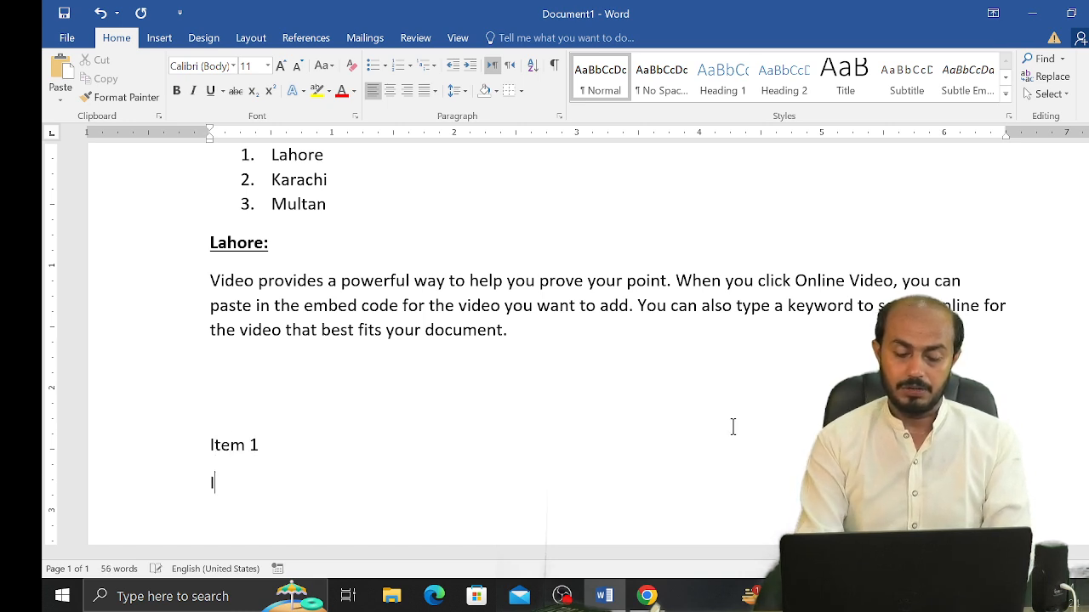
pyautogui.write('tem 2 Item 3')
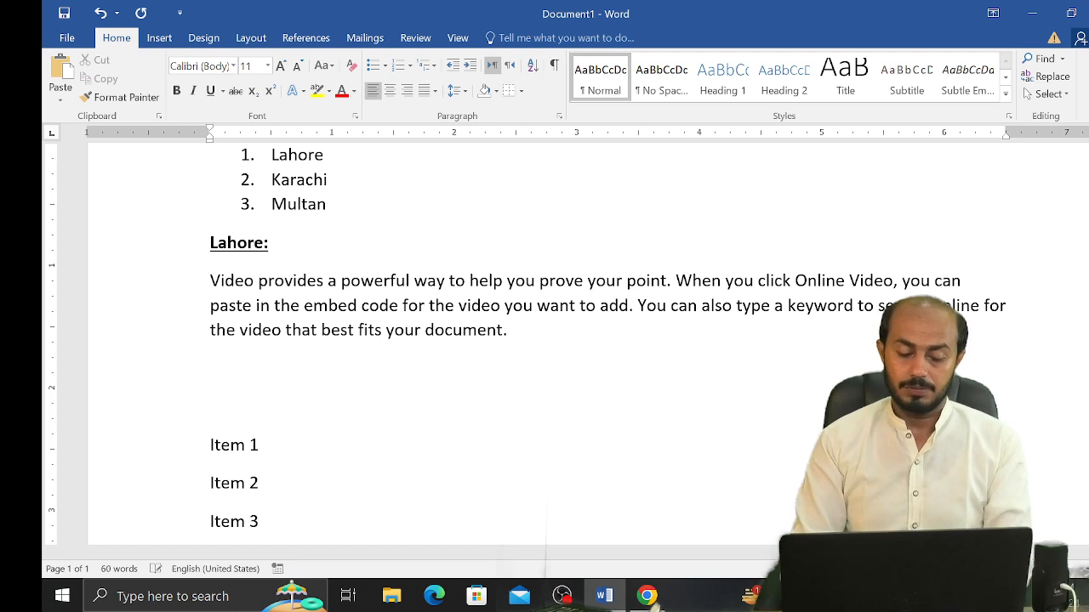
# Step: Format the Item 1 to Item 3 lines as a bulleted list and change it to 1. 2. 3. numbering
pyautogui.hotkey('shift', 'Home')
pyautogui.hotkey('shift', 'Up')
pyautogui.hotkey('shift', 'Up')
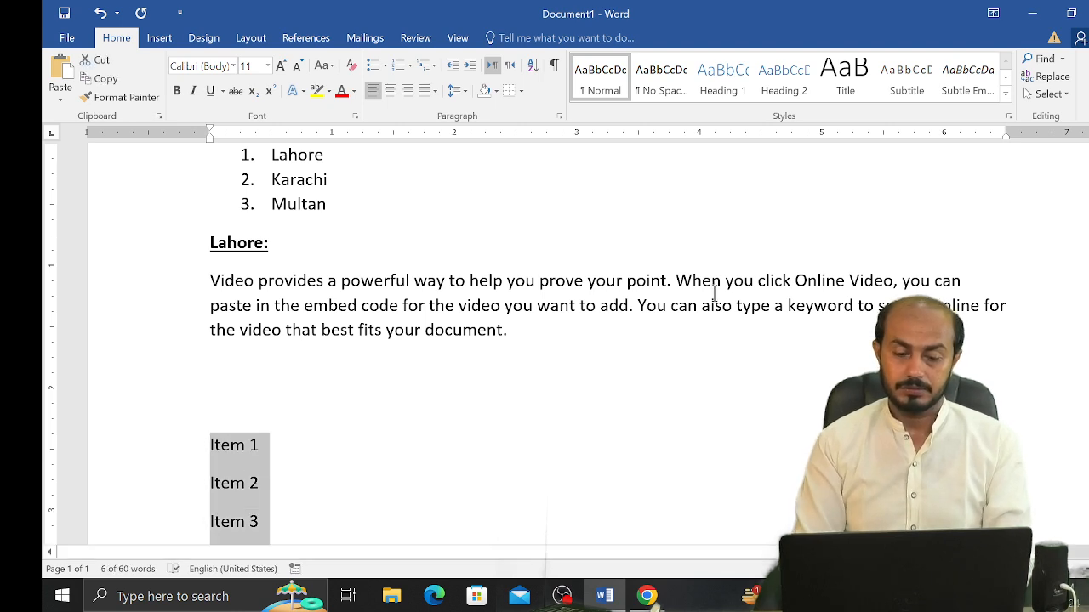
pyautogui.click(376, 68)
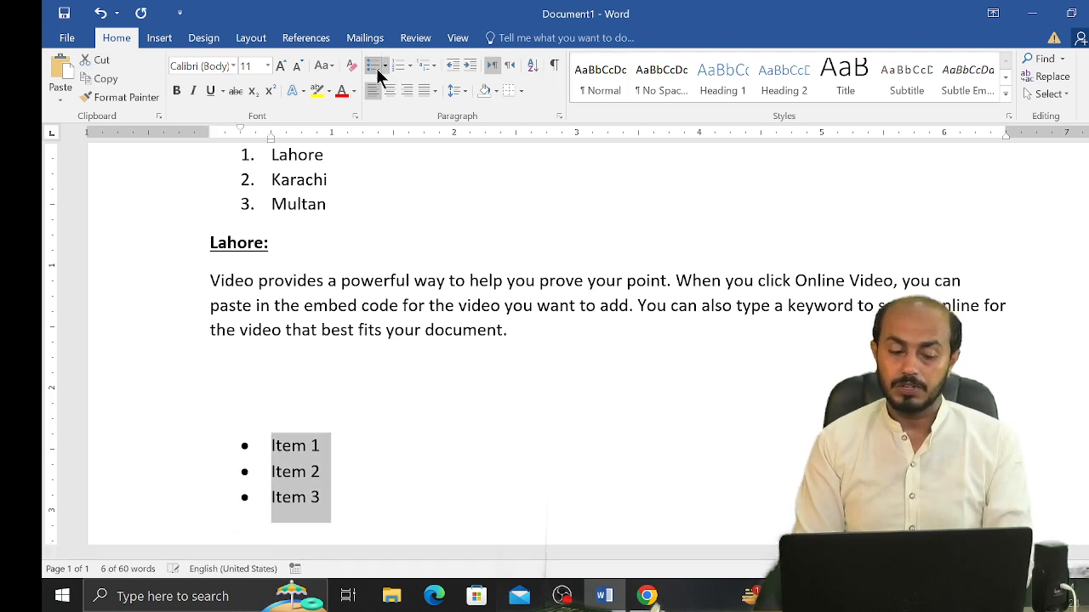
pyautogui.click(402, 73)
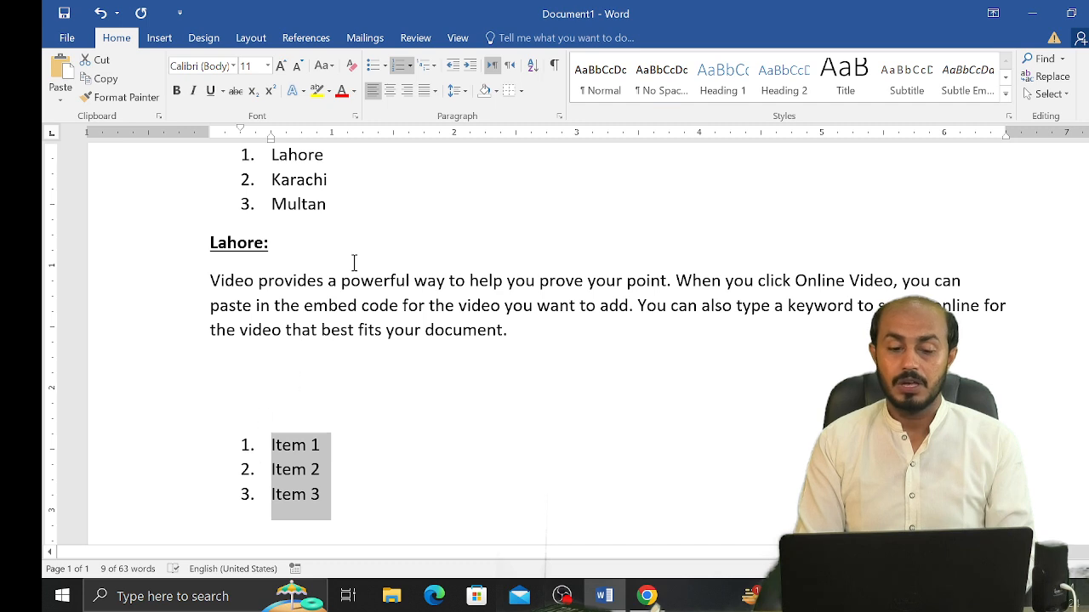
pyautogui.click(409, 65)
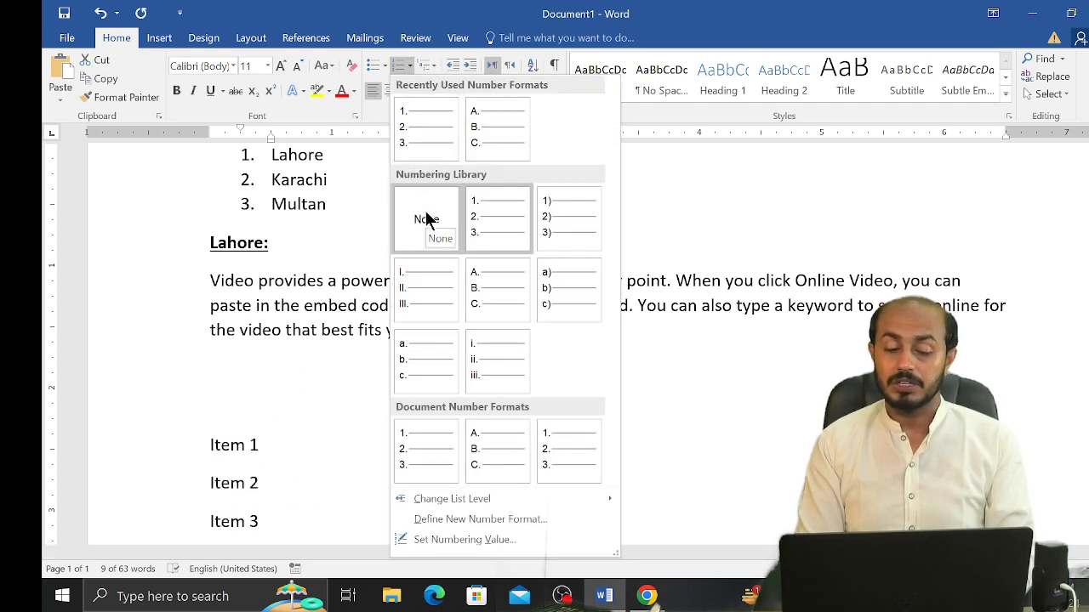
pyautogui.click(428, 147)
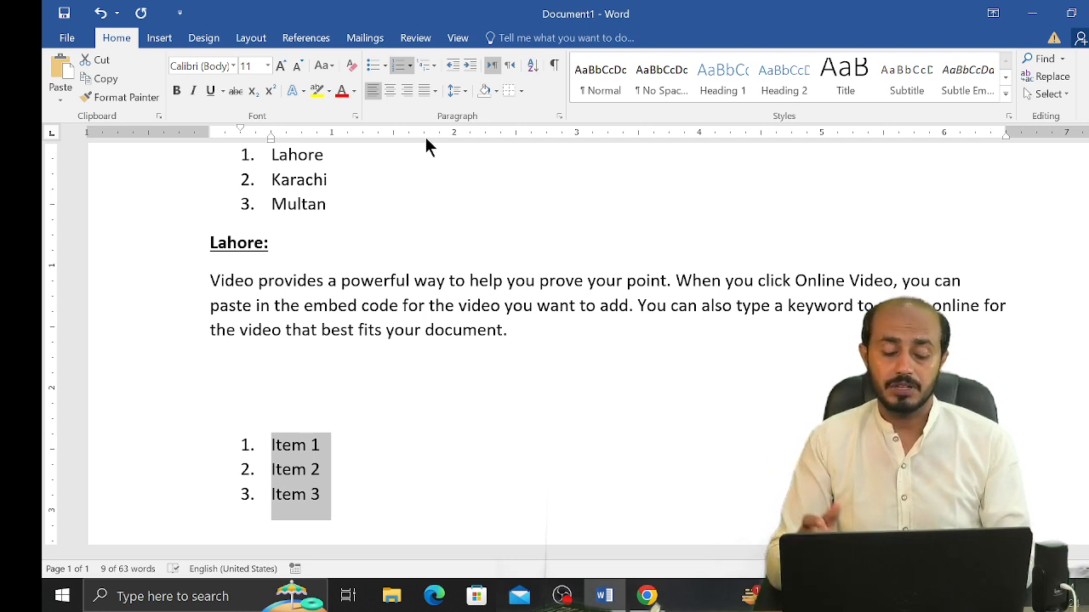
# Step: Switch back to Chrome and narrow the image results with the suggested Html nested list filter
pyautogui.hotkey('alt', 'Tab')
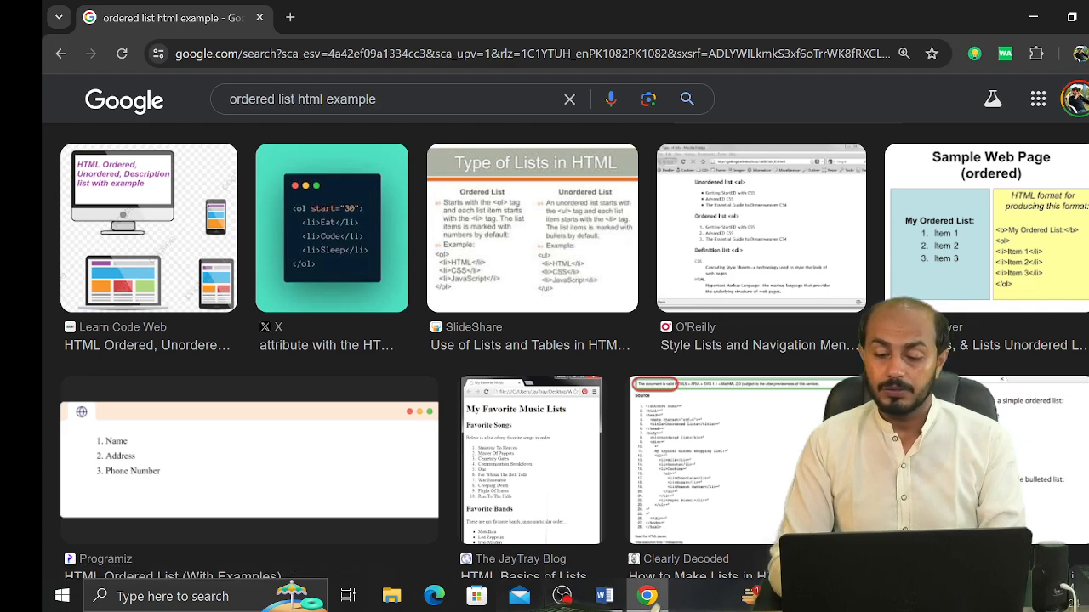
pyautogui.scroll(-10, 544, 358)
pyautogui.scroll(-10, 544, 383)
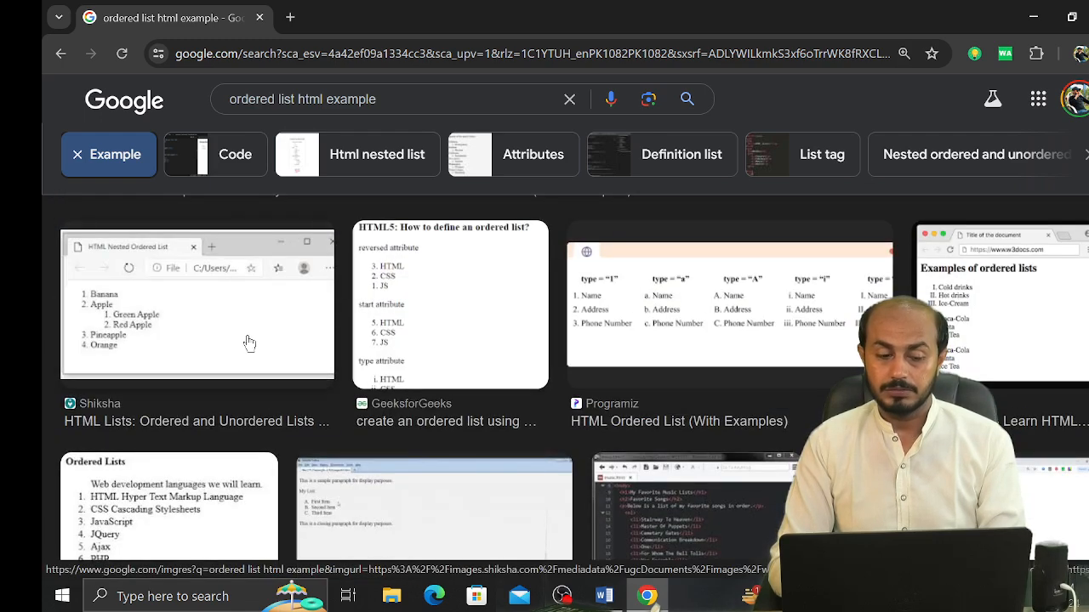
pyautogui.click(388, 169)
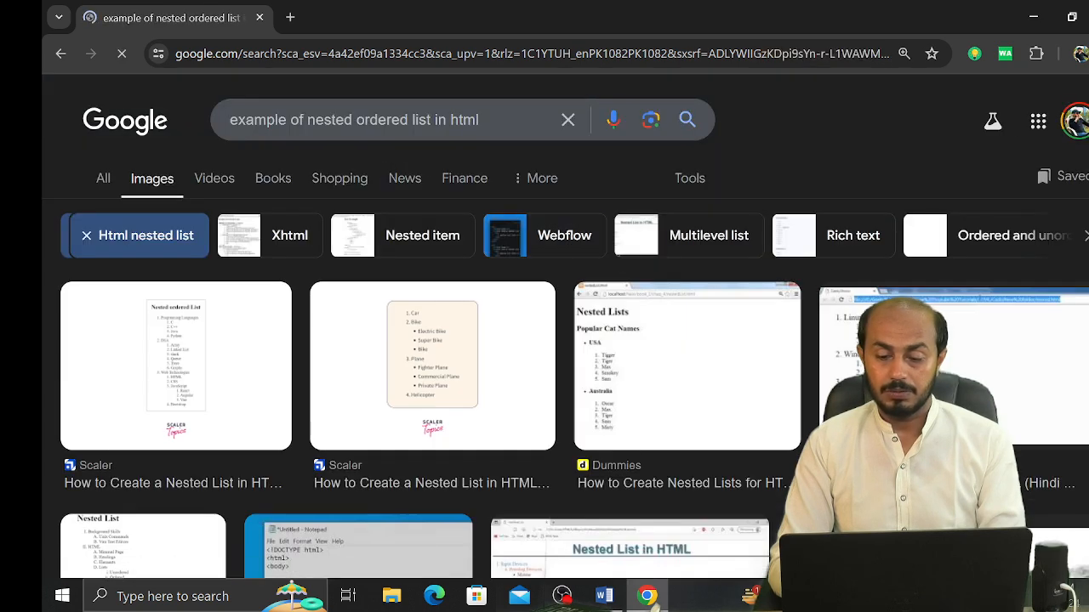
# Step: Look through the nested list images and open the wikiHow picture of the Drinks list
pyautogui.scroll(-5, 544, 349)
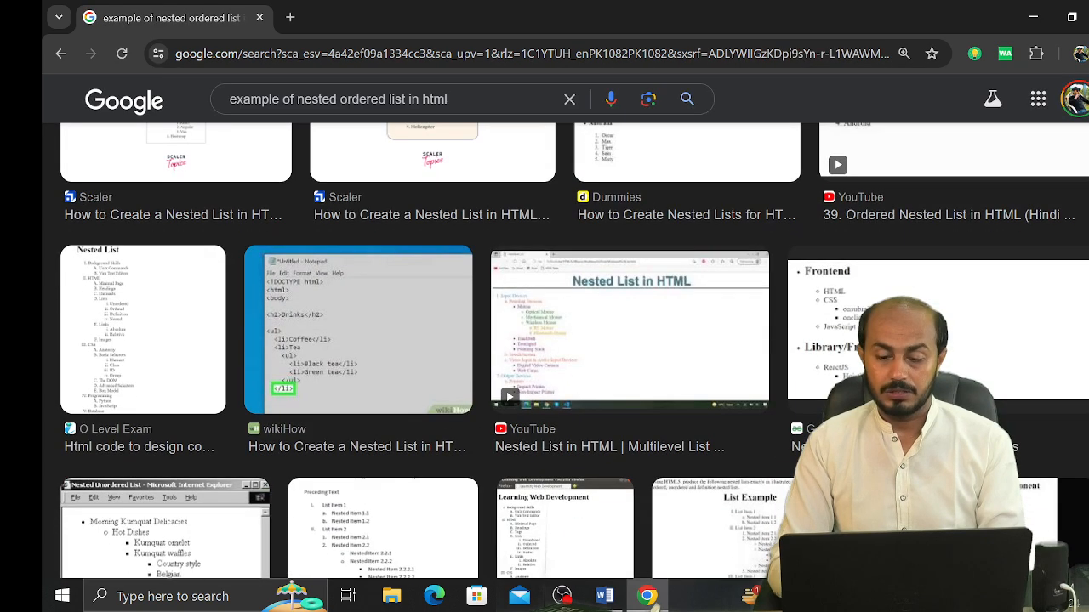
pyautogui.scroll(-3, 544, 348)
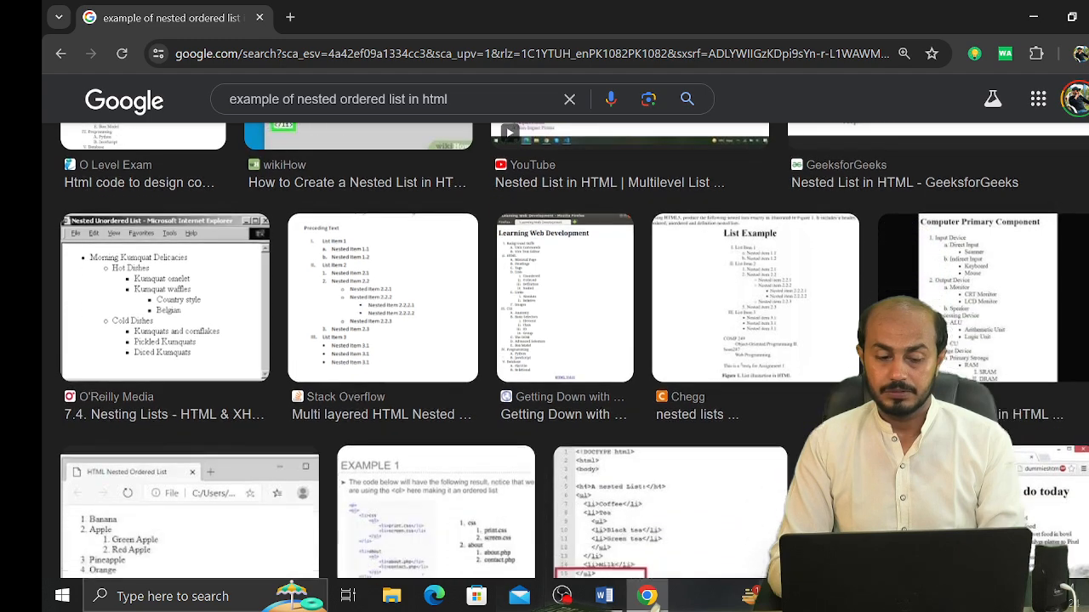
pyautogui.scroll(-10, 545, 348)
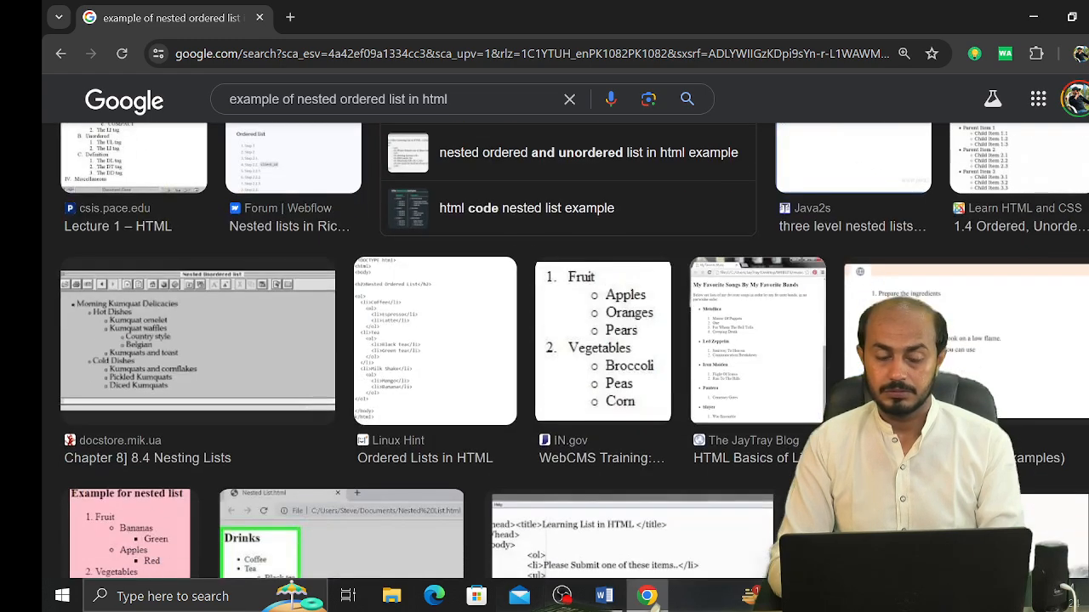
pyautogui.scroll(-4, 545, 349)
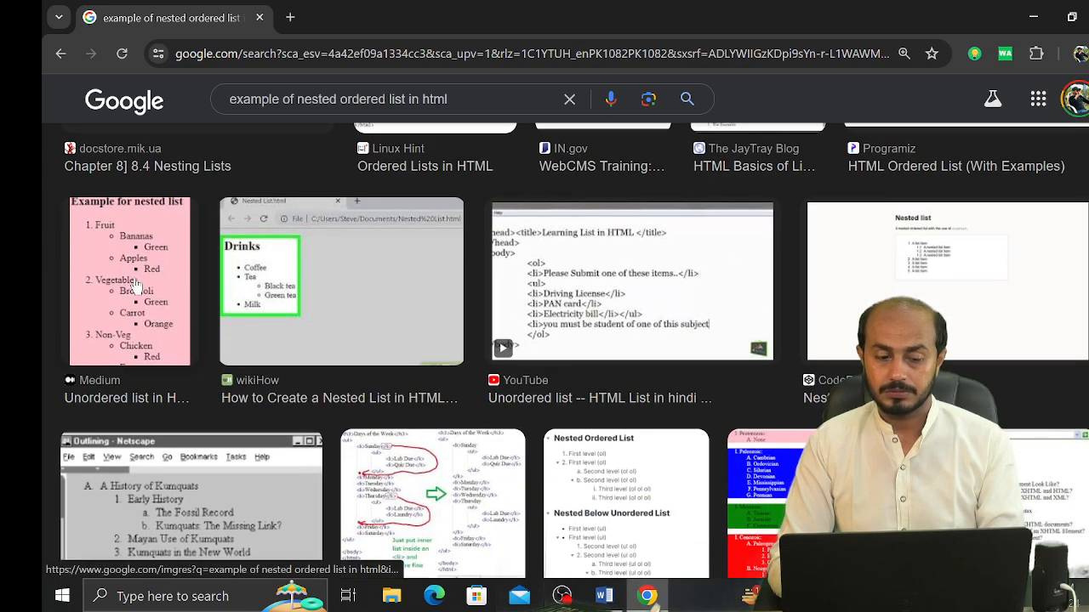
pyautogui.click(316, 272)
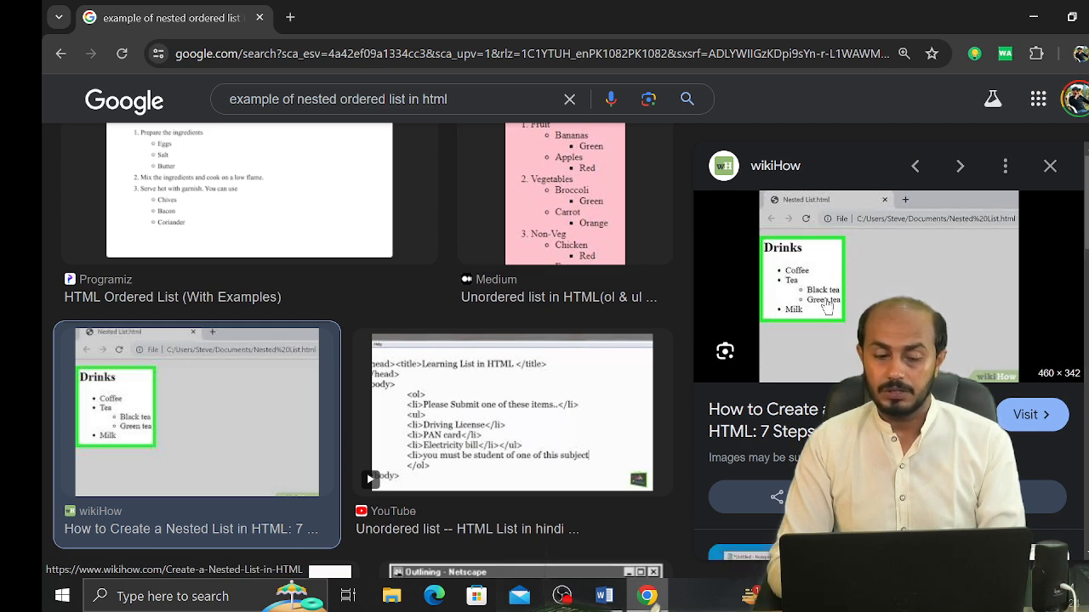
# Step: Save the wikiHow Drinks nested list picture to the Desktop as a JPEG image under its suggested name
pyautogui.rightClick(827, 307)
pyautogui.scroll(-1, 915, 247)
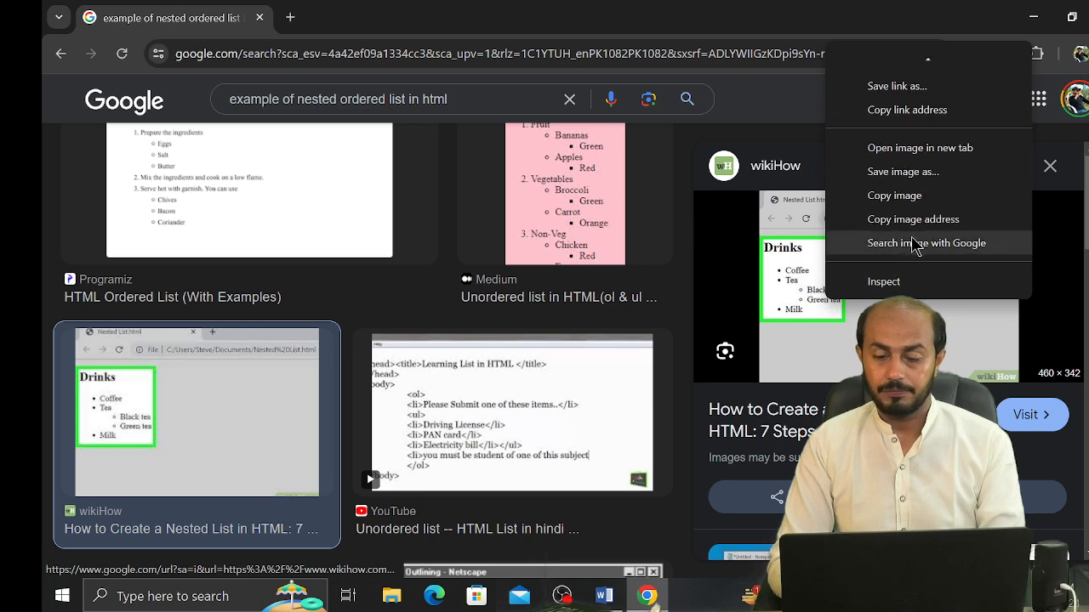
pyautogui.click(876, 171)
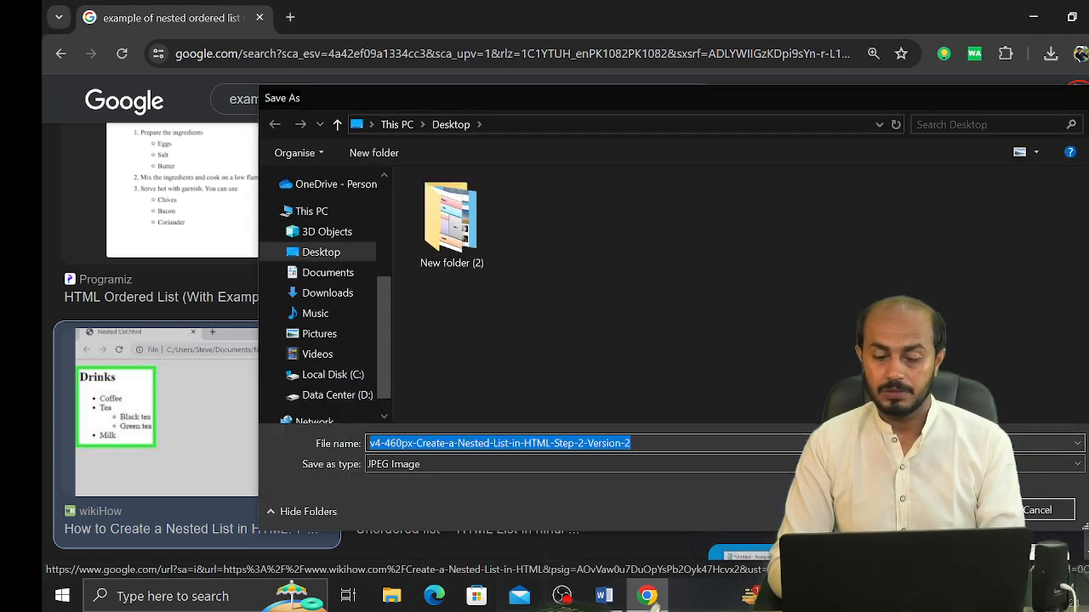
pyautogui.press('Return')
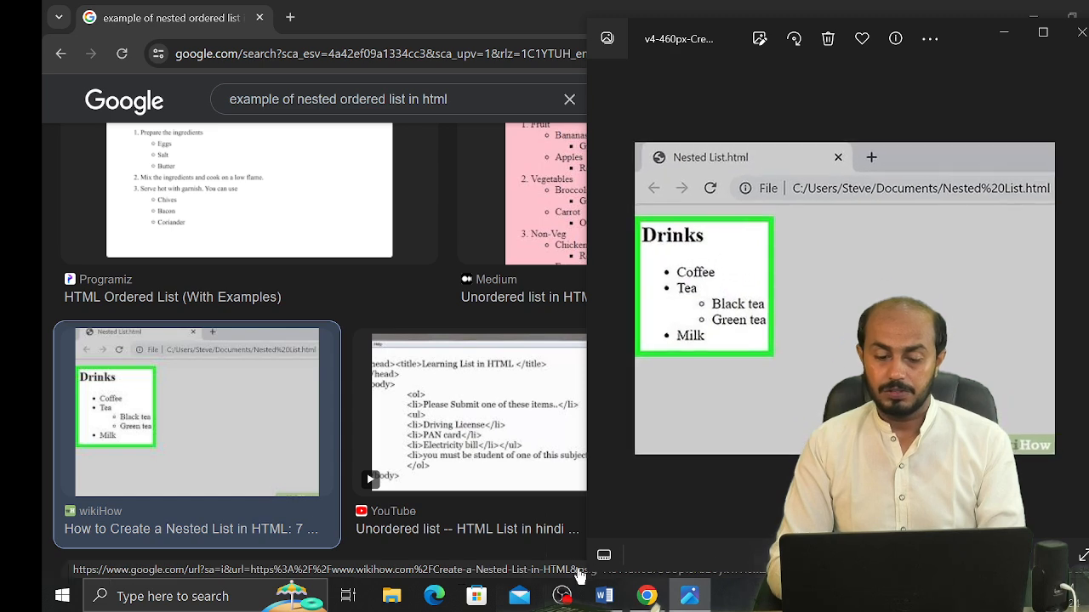
# Step: Switch to Word and dock the document window beside the Drinks picture
pyautogui.click(603, 598)
pyautogui.press('super+Left')
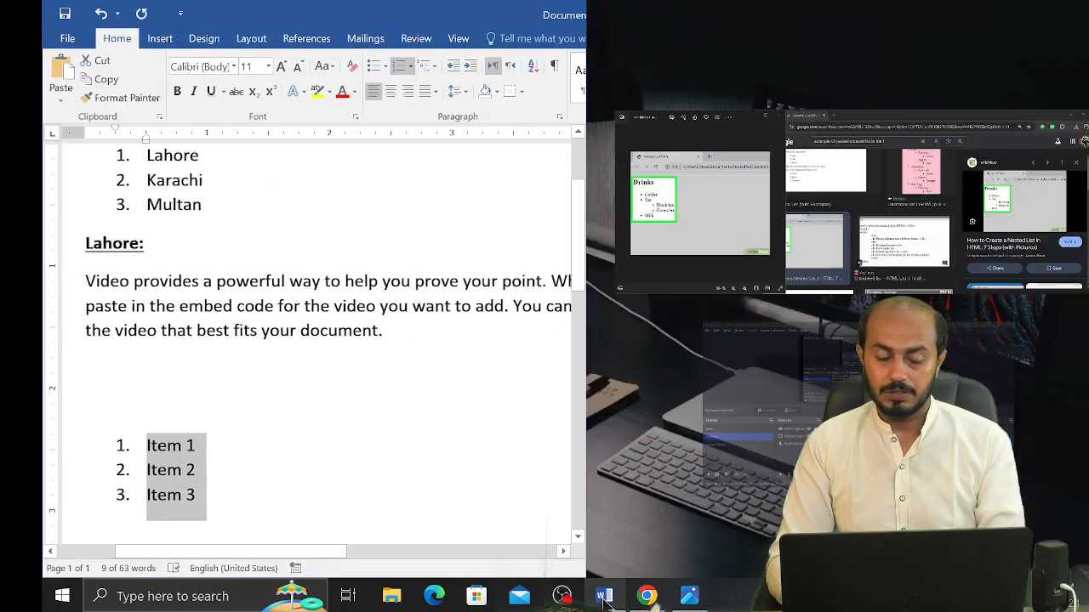
pyautogui.press('Return')
pyautogui.click(466, 491)
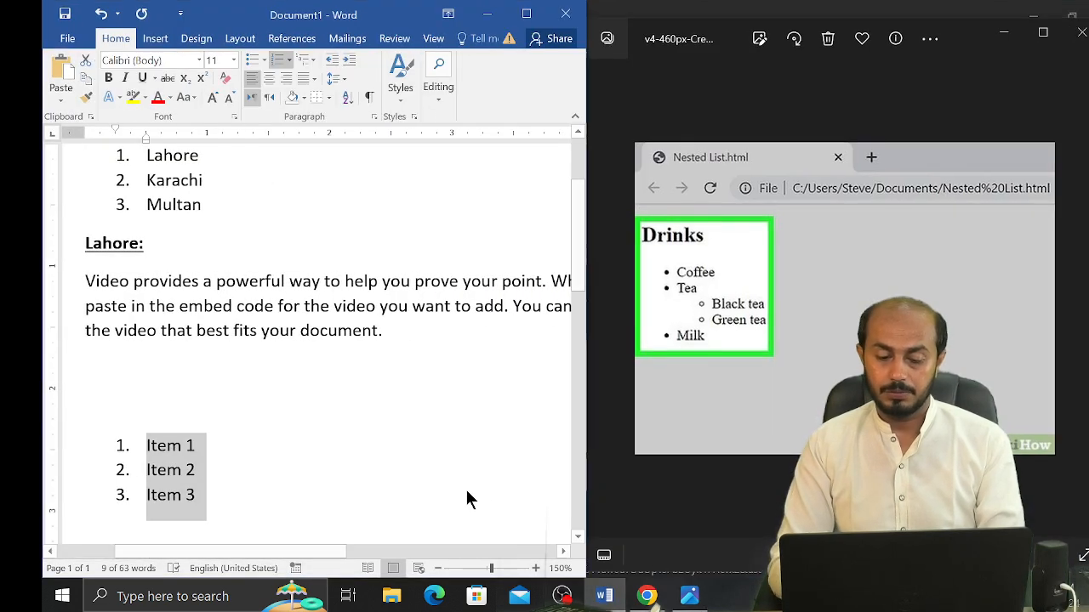
# Step: Delete the document's entire content and return to the start of the page
pyautogui.hotkey('ctrl', 'a')
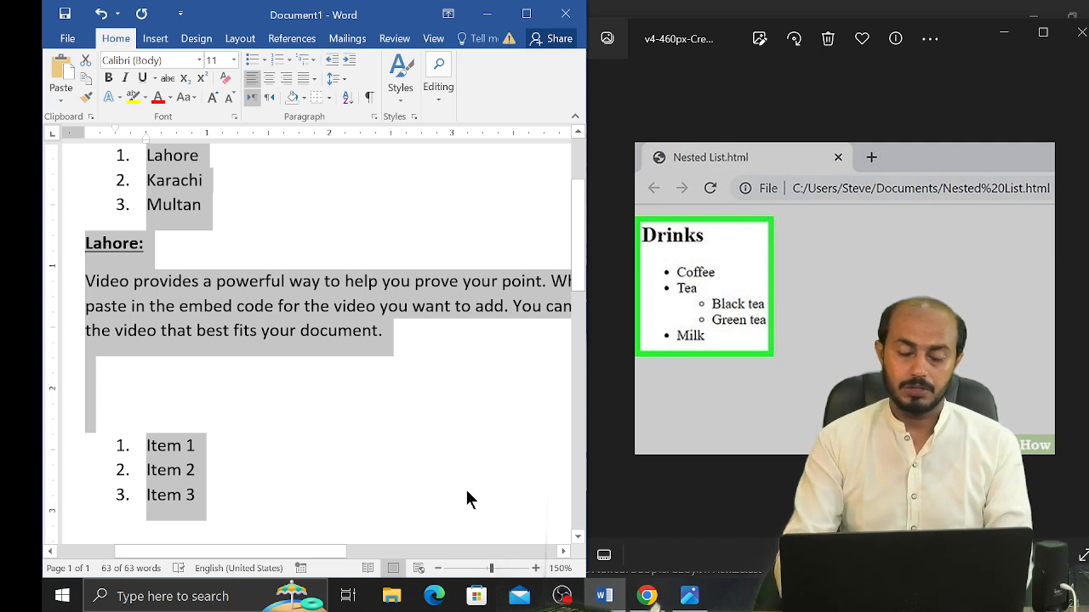
pyautogui.press('Delete')
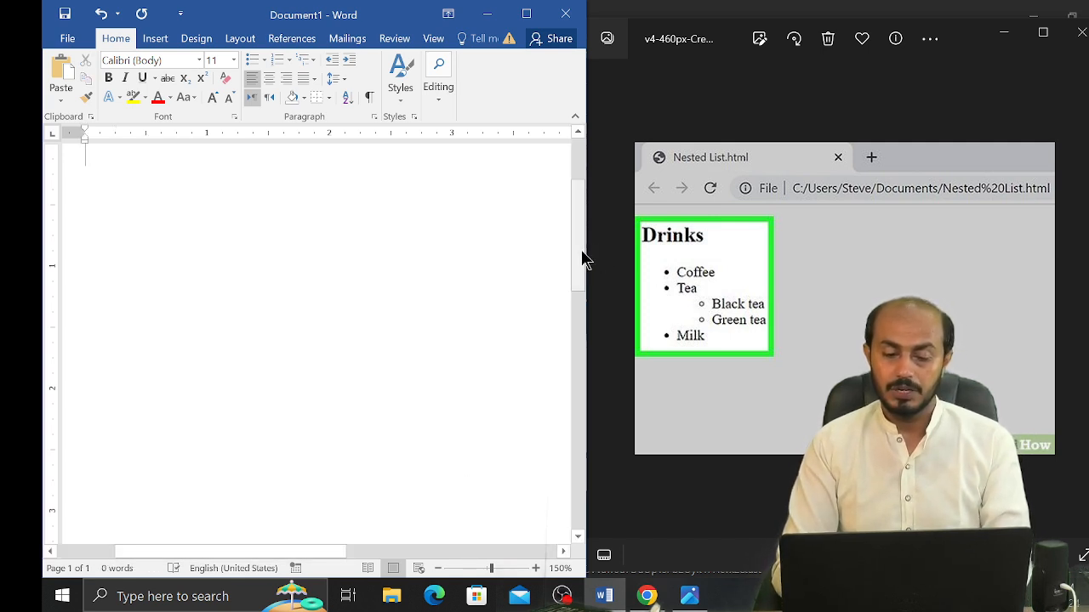
pyautogui.moveTo(582, 249); pyautogui.dragTo(581, 213)
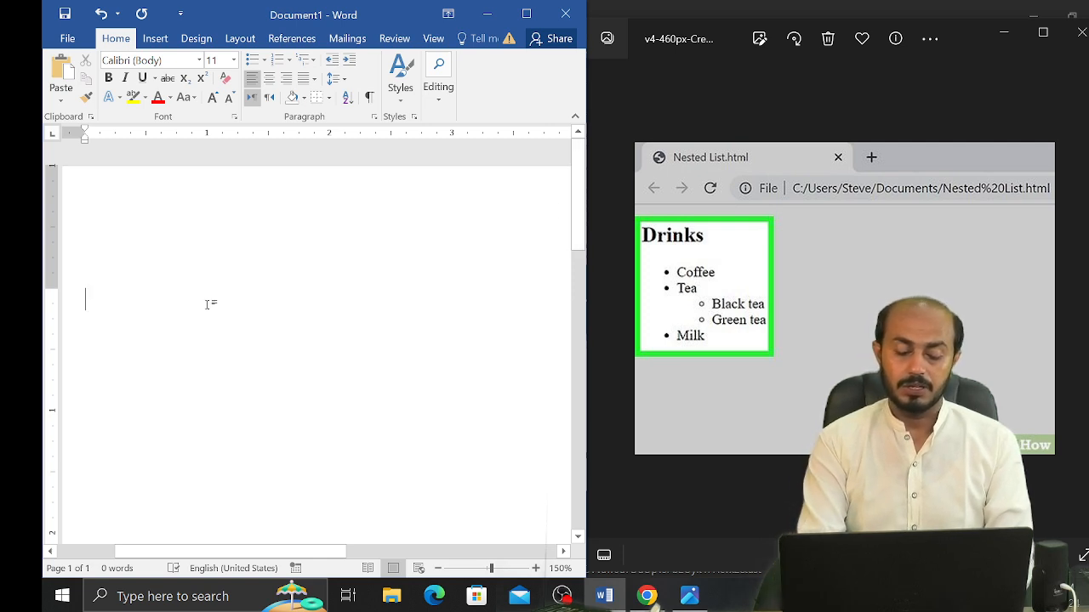
# Step: Write the heading Drinks and format it bold at 18 pt
pyautogui.write('Drinks')
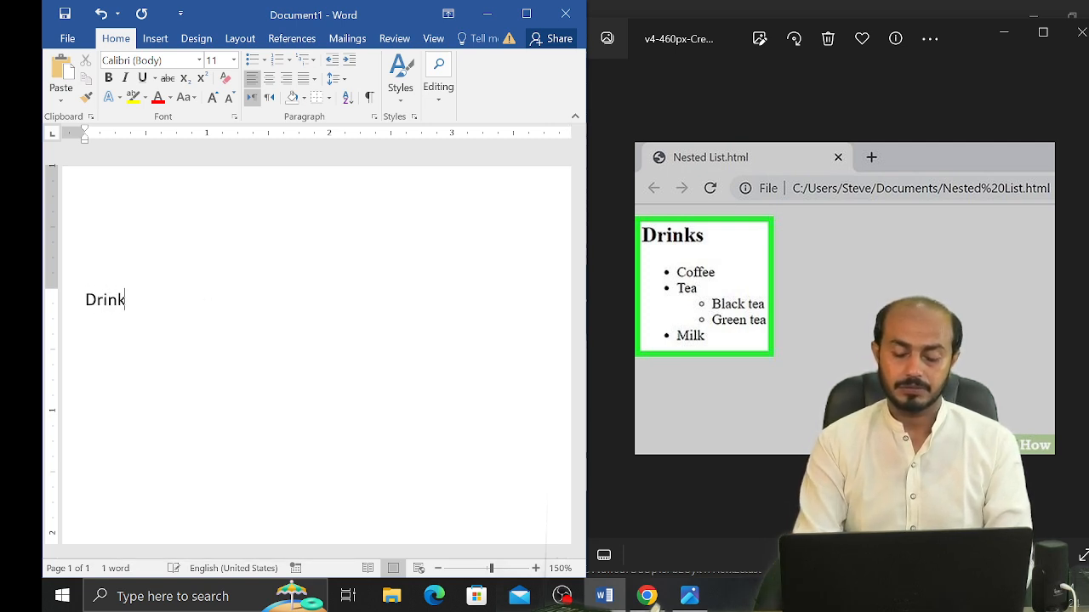
pyautogui.hotkey('ctrl', 'a')
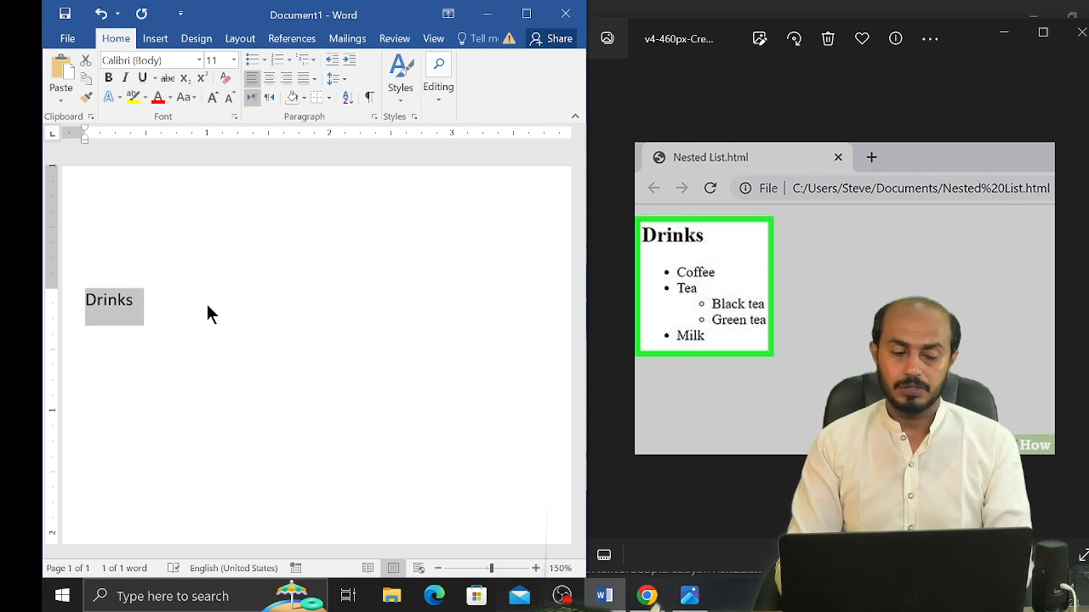
pyautogui.hotkey('ctrl', 'b')
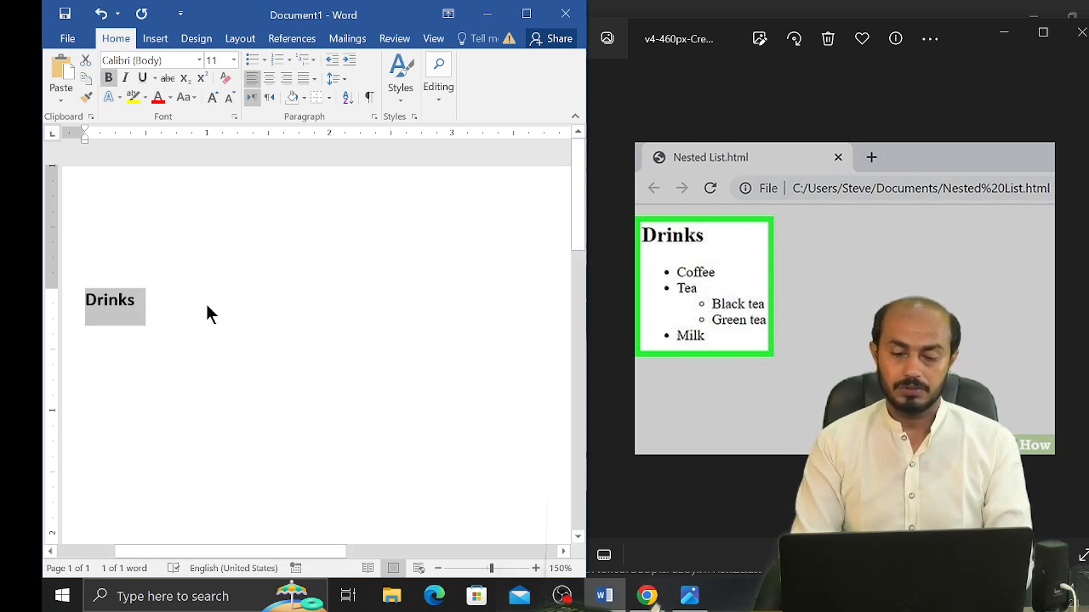
pyautogui.hotkey('ctrl', 'shift', '.')
pyautogui.hotkey('ctrl', 'shift', '.')
pyautogui.hotkey('ctrl', 'shift', '.')
pyautogui.hotkey('ctrl', 'shift', '.')
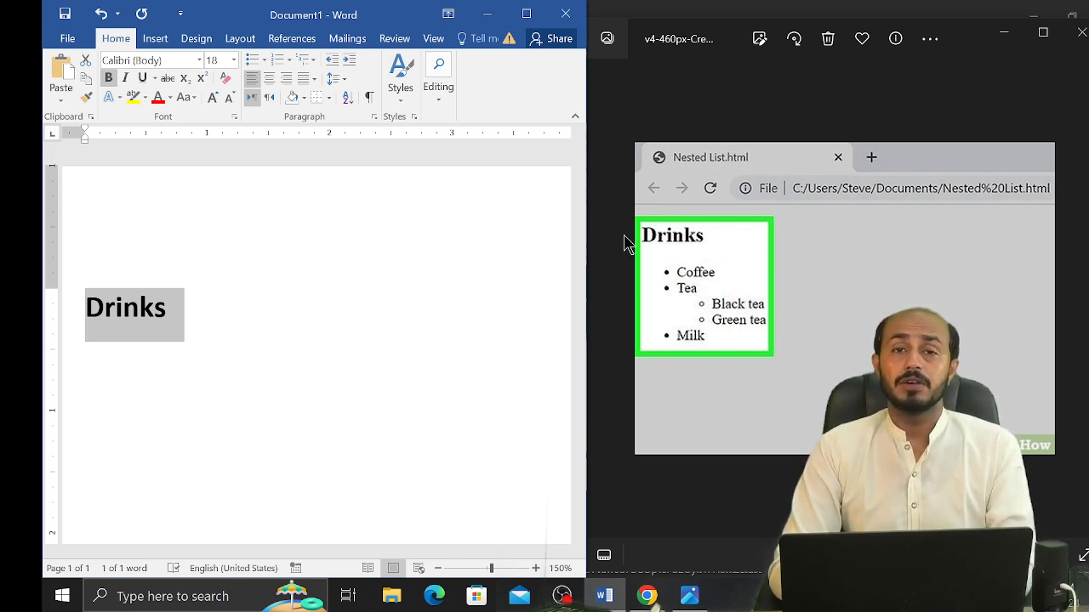
# Step: Change the Drinks heading's font to Times New Roman
pyautogui.click(174, 62)
pyautogui.write('Times New Roman')
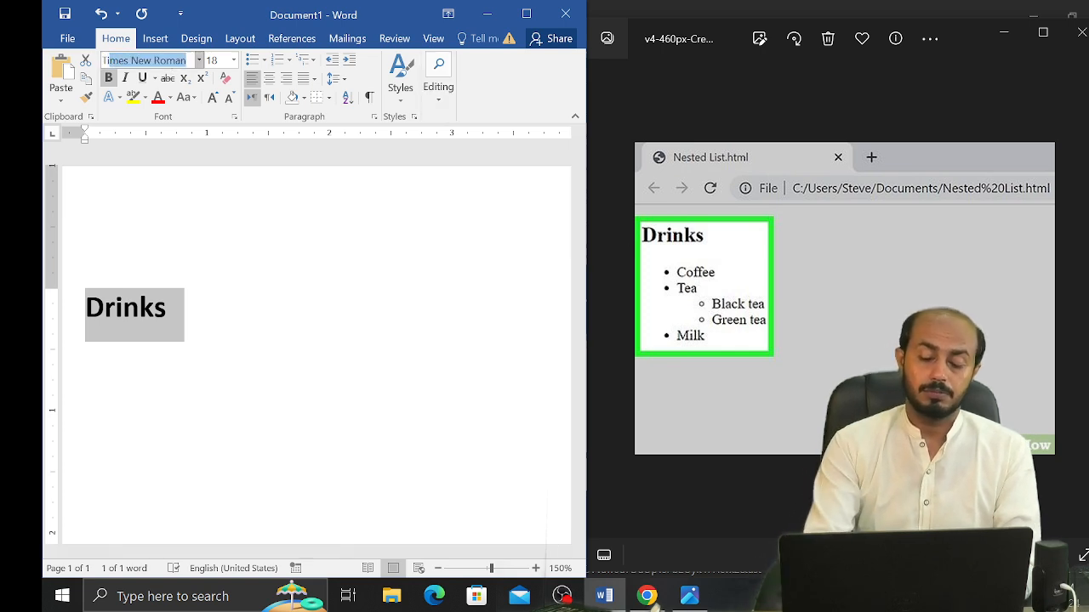
pyautogui.press('Return')
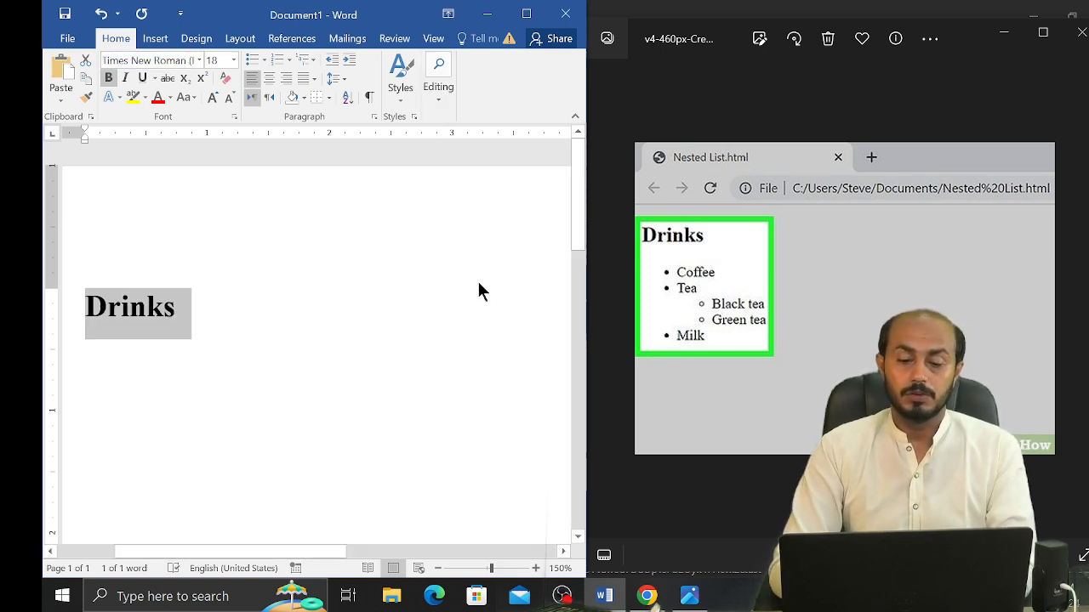
pyautogui.click(204, 334)
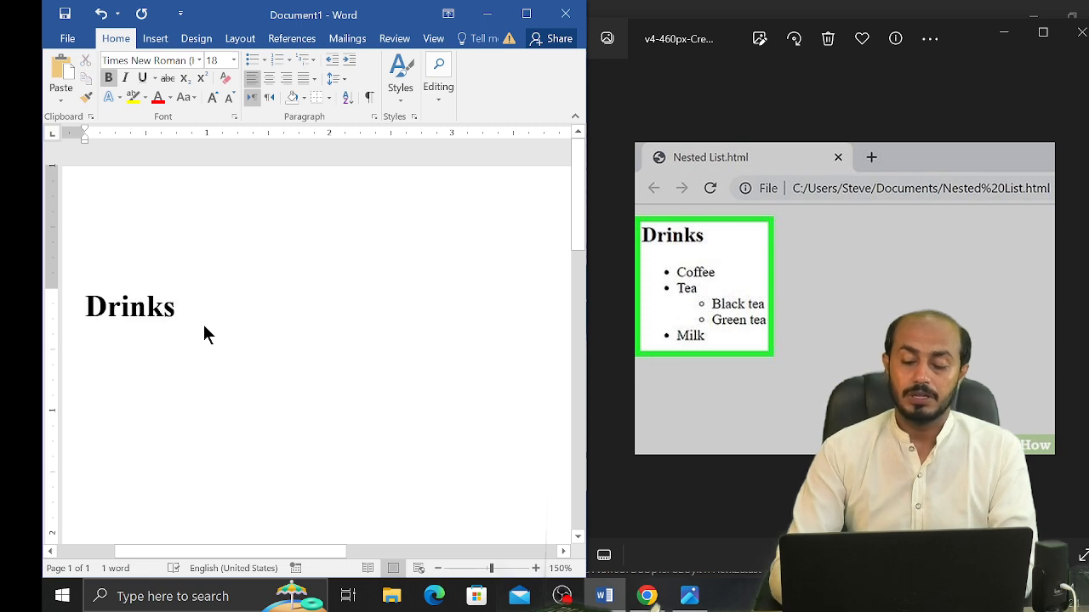
# Step: Start a bulleted list in default text formatting below the heading with the items Coffee and Tea
pyautogui.press('Return')
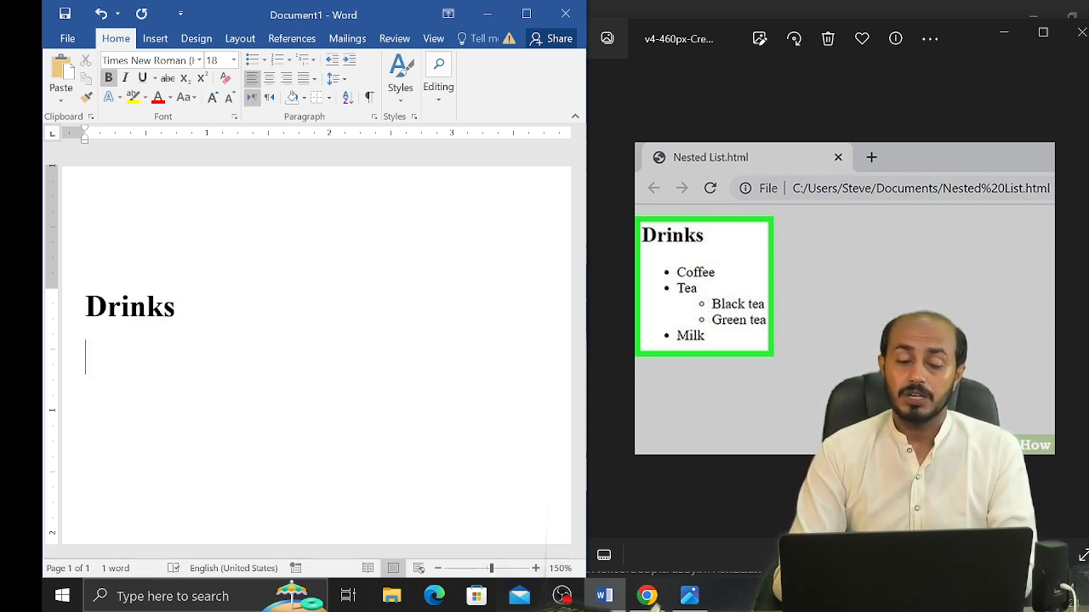
pyautogui.hotkey('ctrl', 'space')
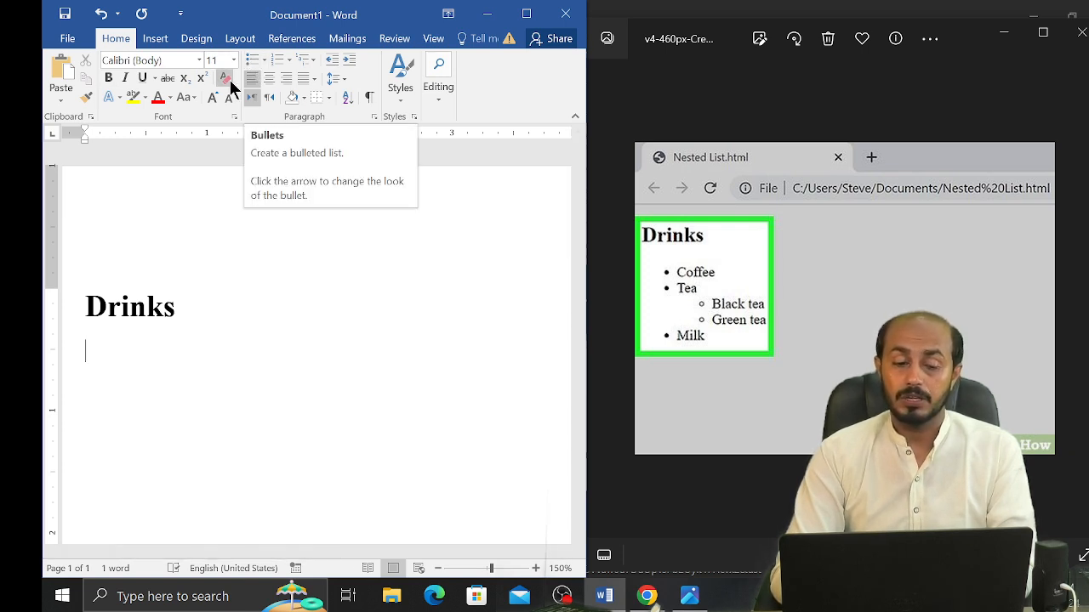
pyautogui.click(252, 62)
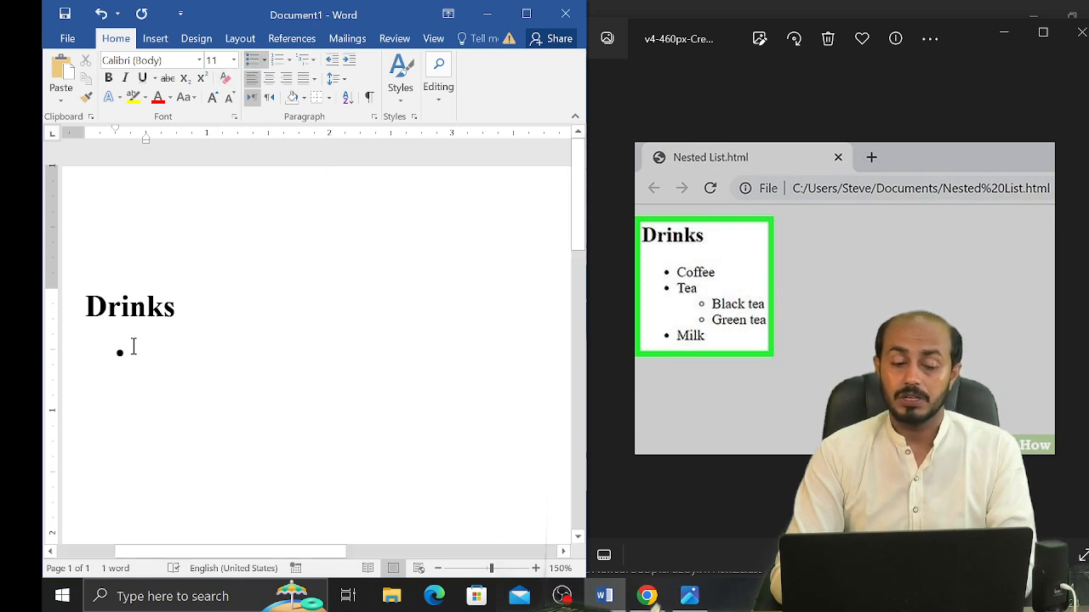
pyautogui.write('C')
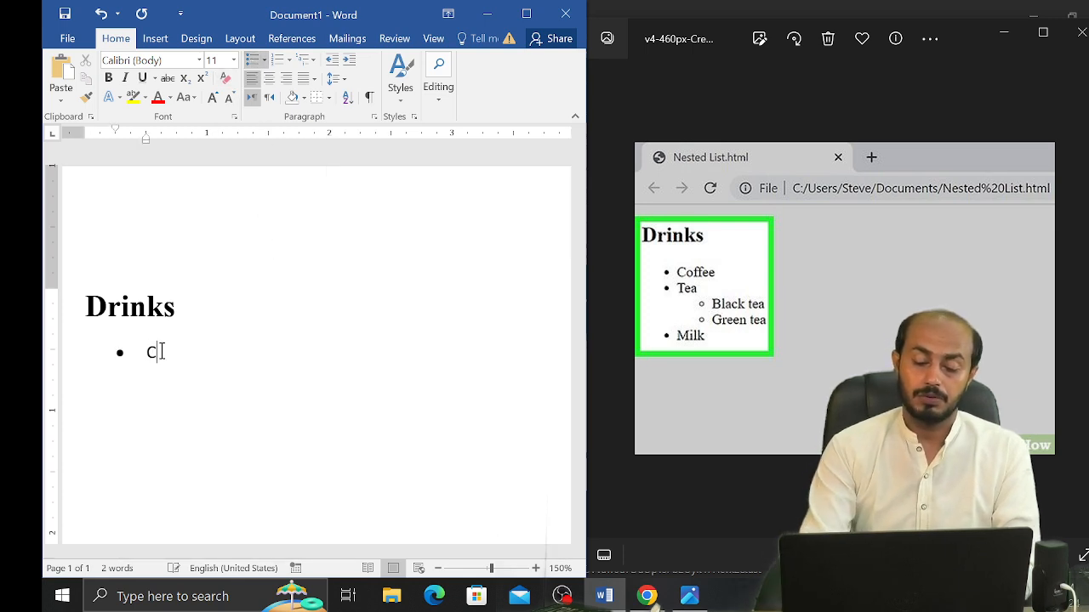
pyautogui.write('offee')
pyautogui.press('Return')
pyautogui.write('Tea')
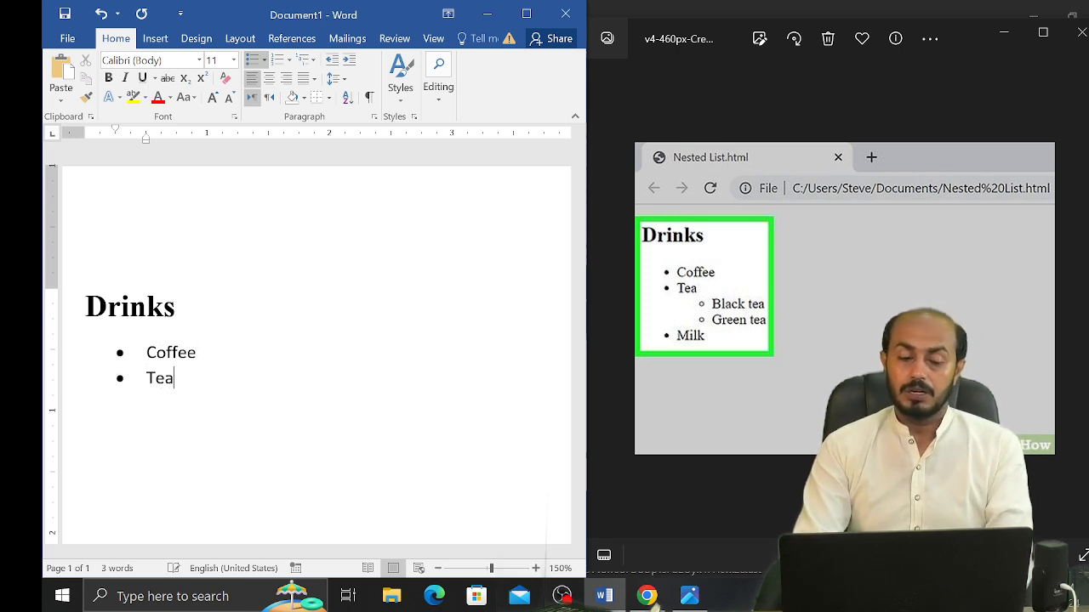
pyautogui.press('Return')
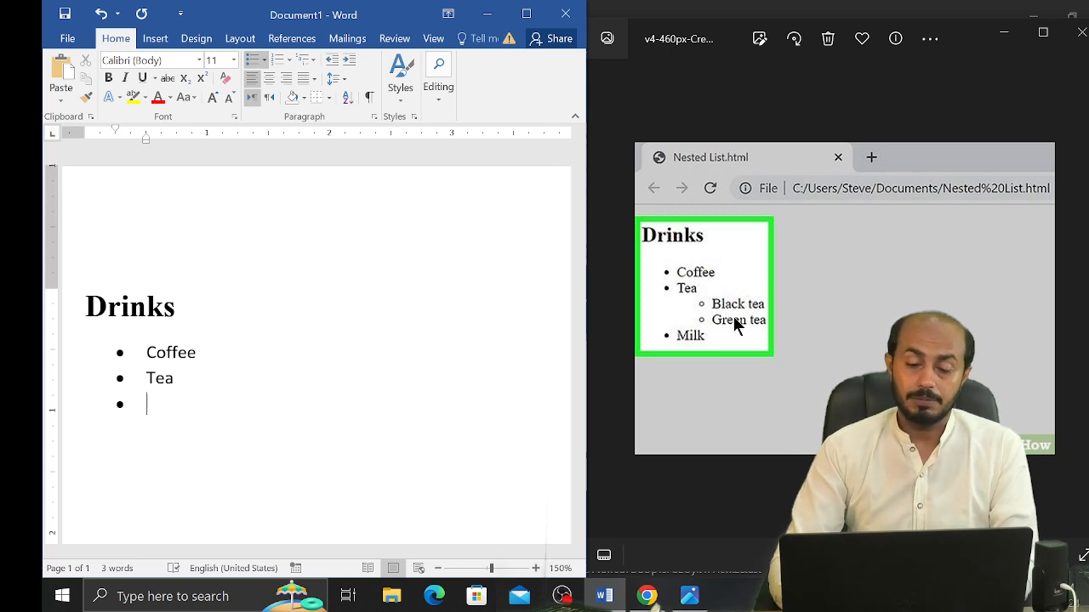
pyautogui.write('Black Tre')
pyautogui.press('BackSpace')
pyautogui.press('BackSpace')
pyautogui.write('ea')
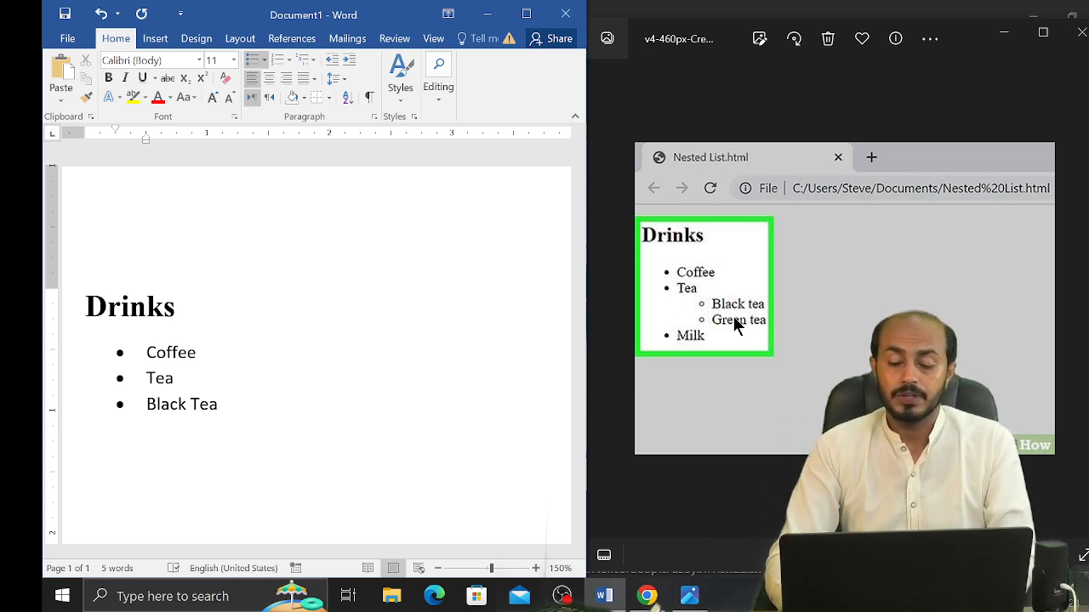
pyautogui.press('BackSpace')
pyautogui.press('BackSpace')
pyautogui.press('BackSpace')
pyautogui.press('BackSpace')
pyautogui.press('BackSpace')
pyautogui.press('BackSpace')
pyautogui.press('BackSpace')
pyautogui.press('BackSpace')
pyautogui.press('BackSpace')
pyautogui.press('BackSpace')
pyautogui.press('BackSpace')
pyautogui.press('BackSpace')
# Step: Add Black Tea and Green tea as second-level bullets under Tea
pyautogui.press('Return')
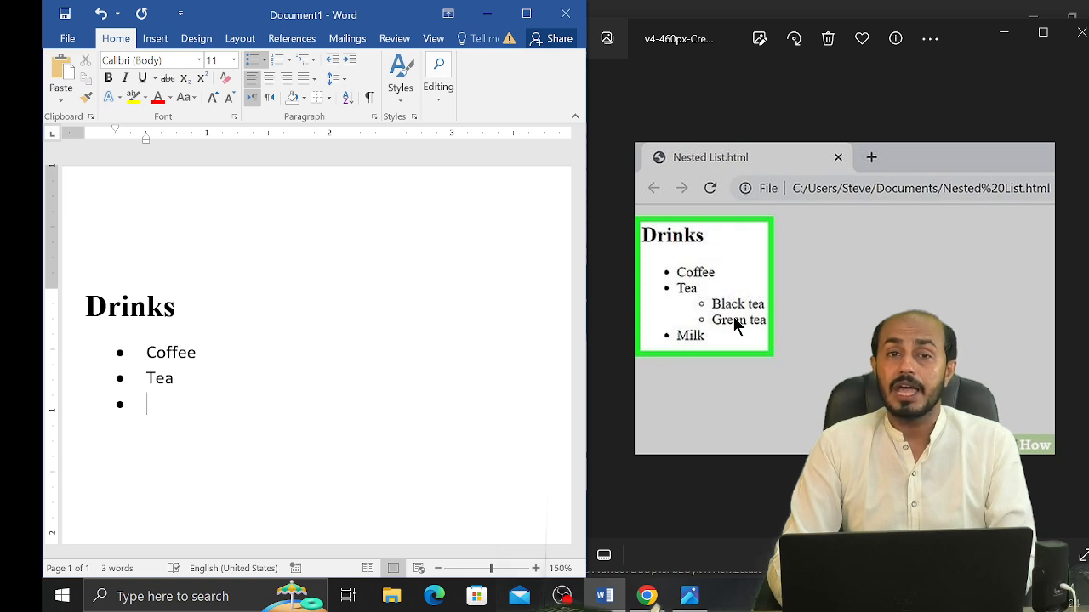
pyautogui.press('Tab')
pyautogui.write('B')
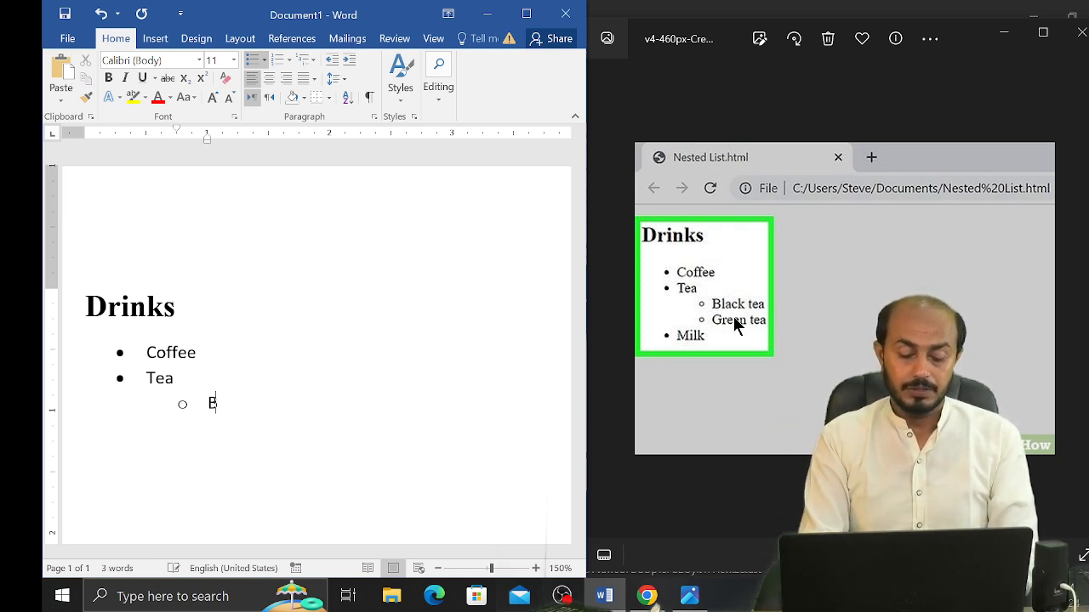
pyautogui.write('lack Tea')
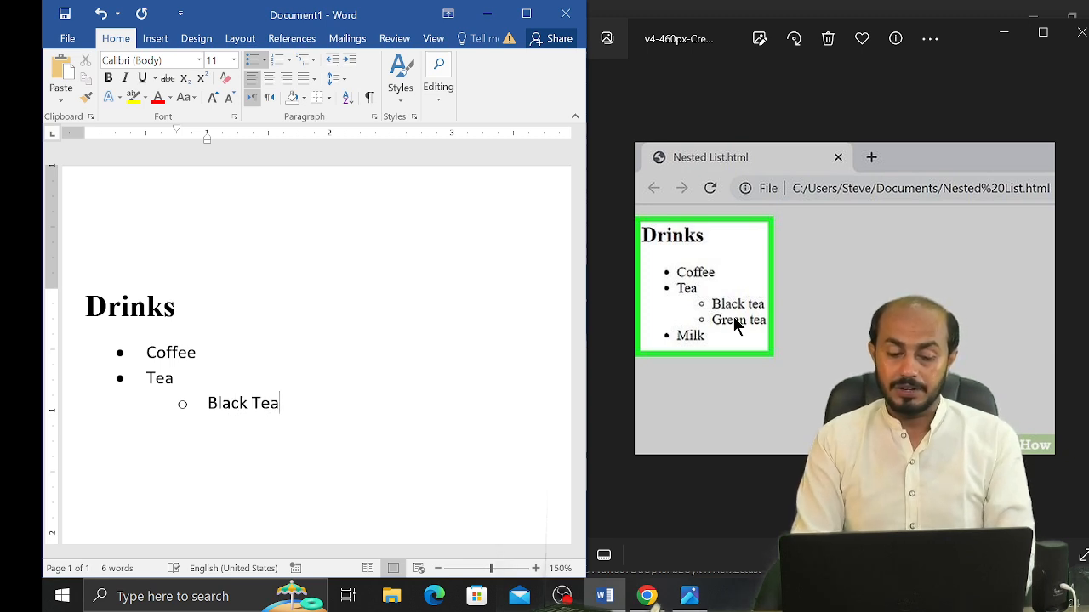
pyautogui.press('Return')
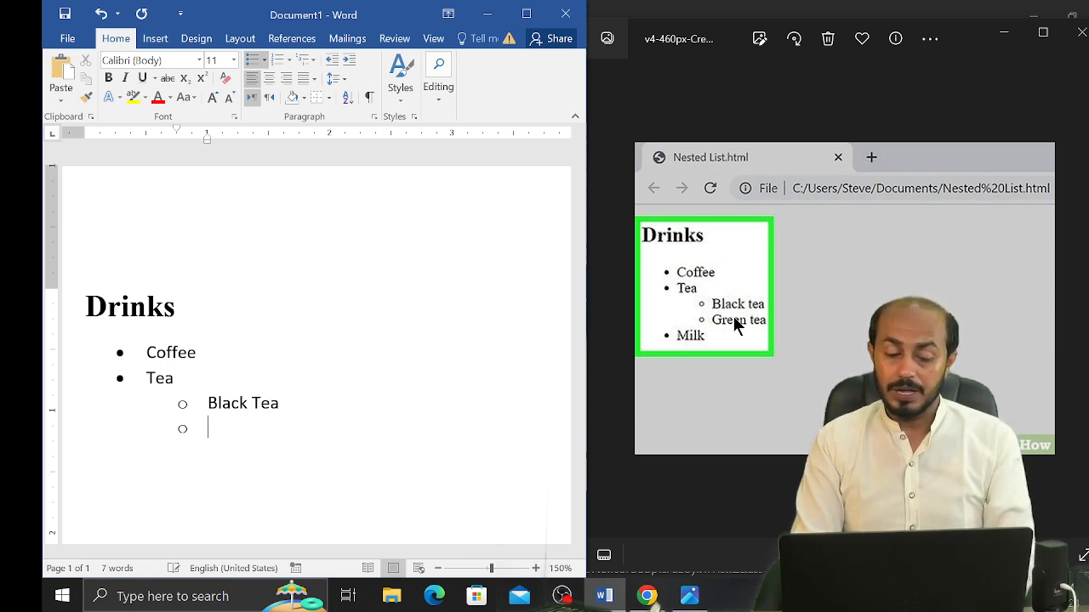
pyautogui.write('Gree')
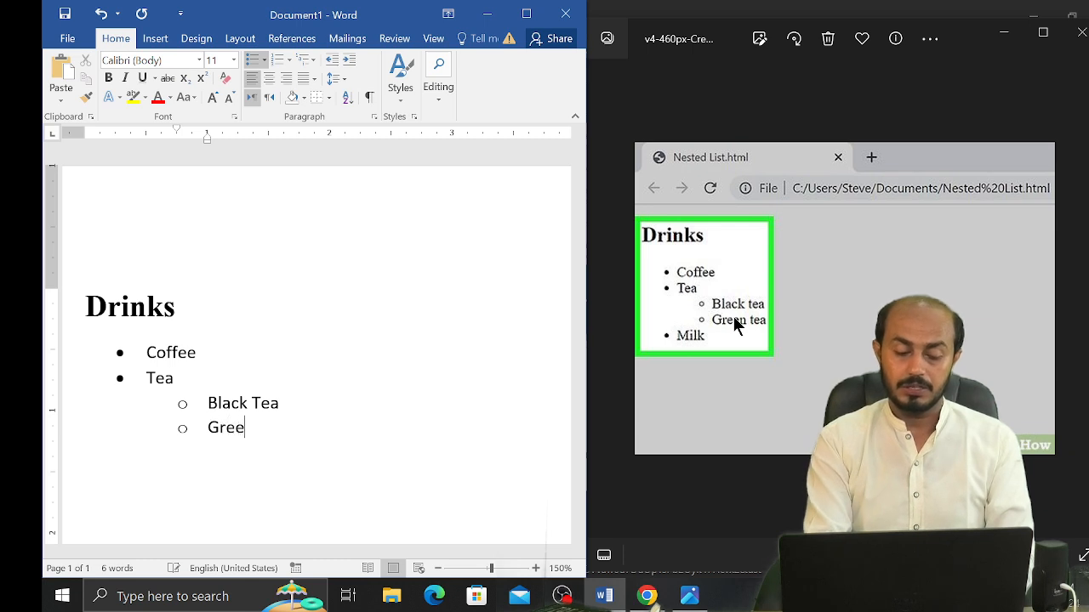
pyautogui.write('n tea')
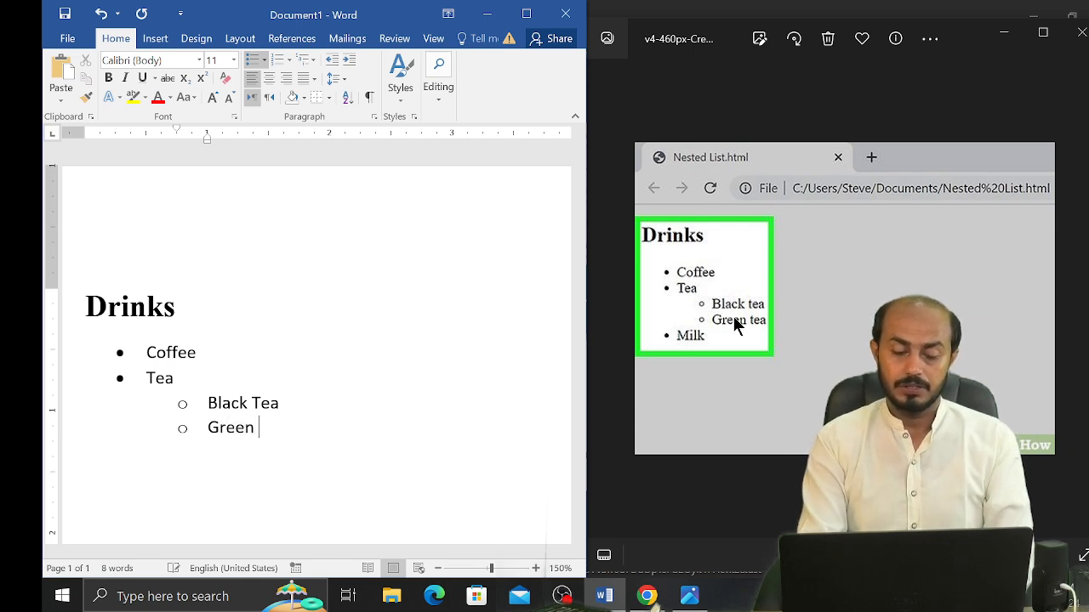
# Step: Add Milk as a first-level bullet below the Green tea sub-item
pyautogui.press('Return')
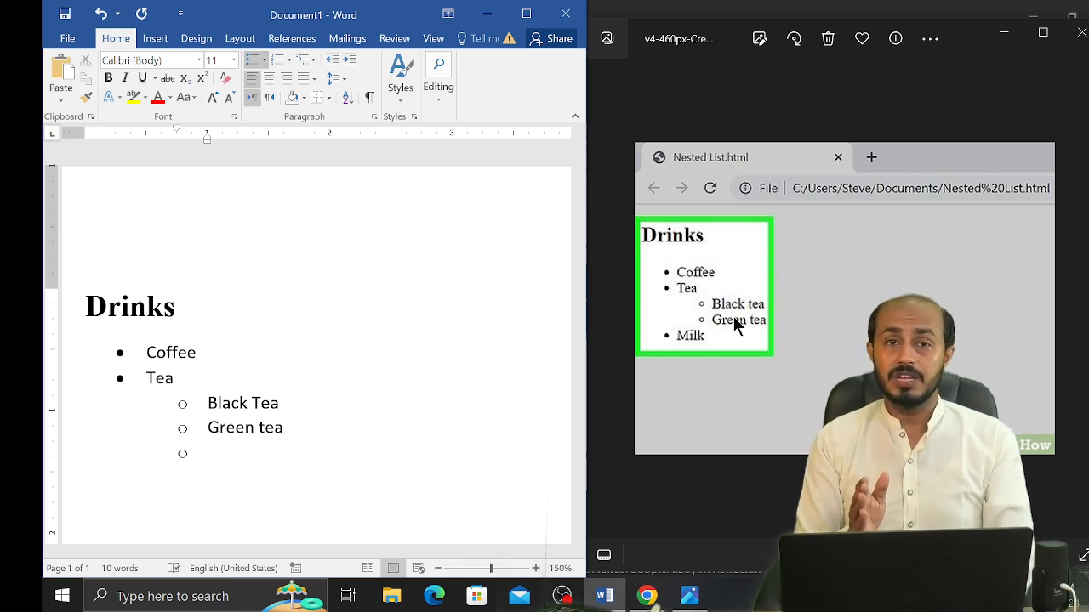
pyautogui.hotkey('shift', 'Tab')
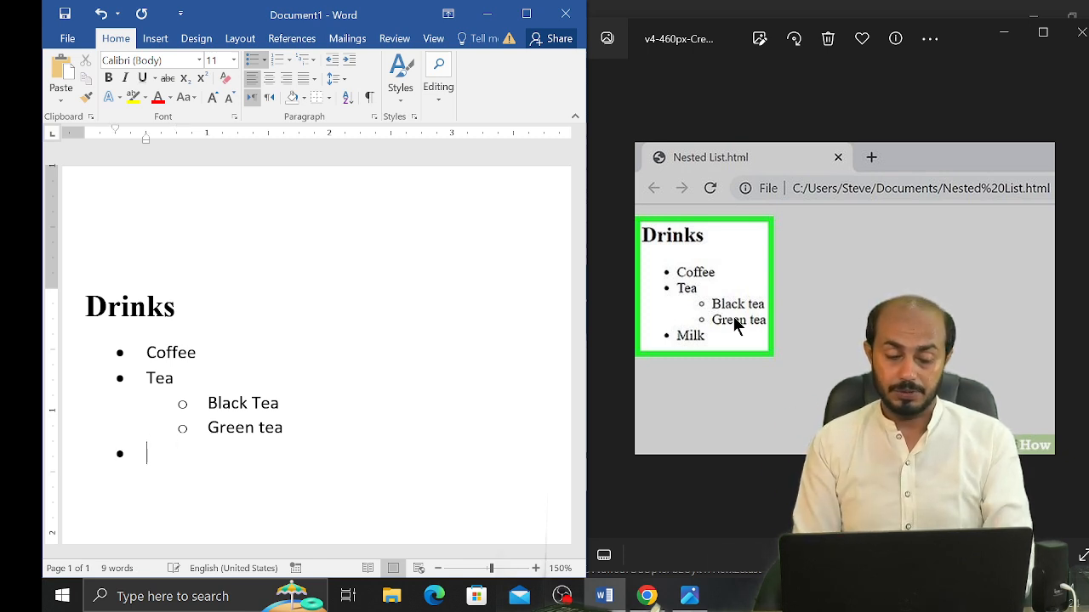
pyautogui.write('Milk')
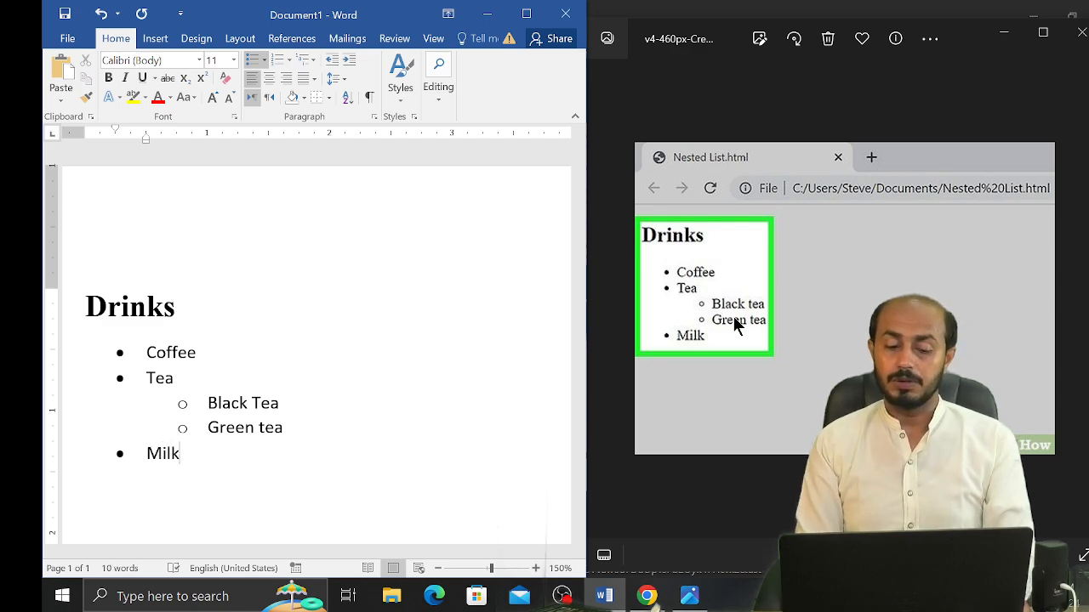
# Step: Switch to Chrome and open the Medium picture of the pink Fruit, Vegetables and Non-Veg nested list
pyautogui.hotkey('alt', 'Tab')
pyautogui.hotkey('alt', 'Tab')
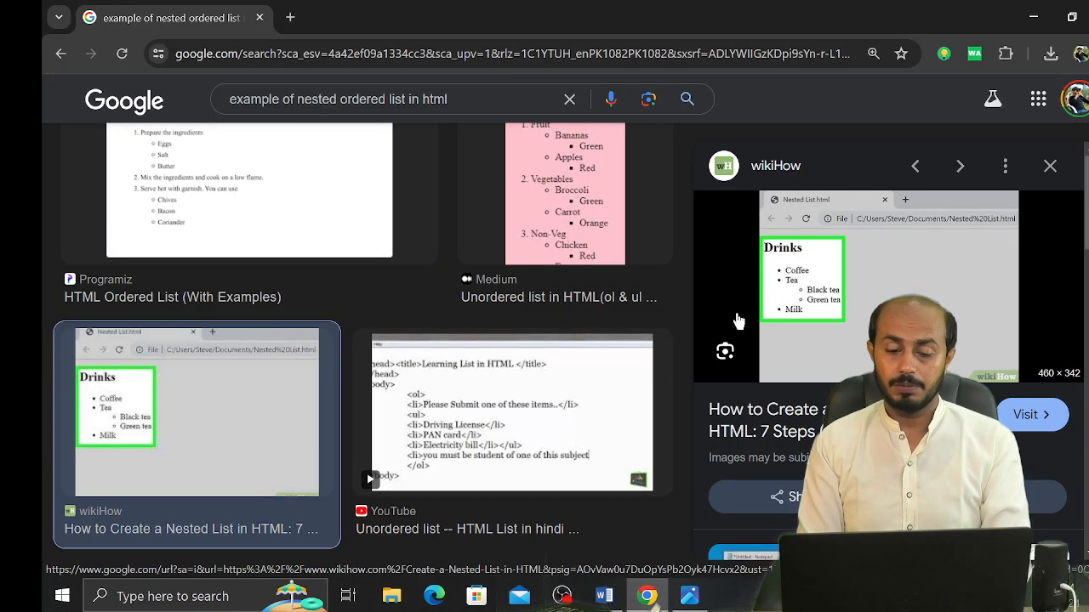
pyautogui.click(593, 208)
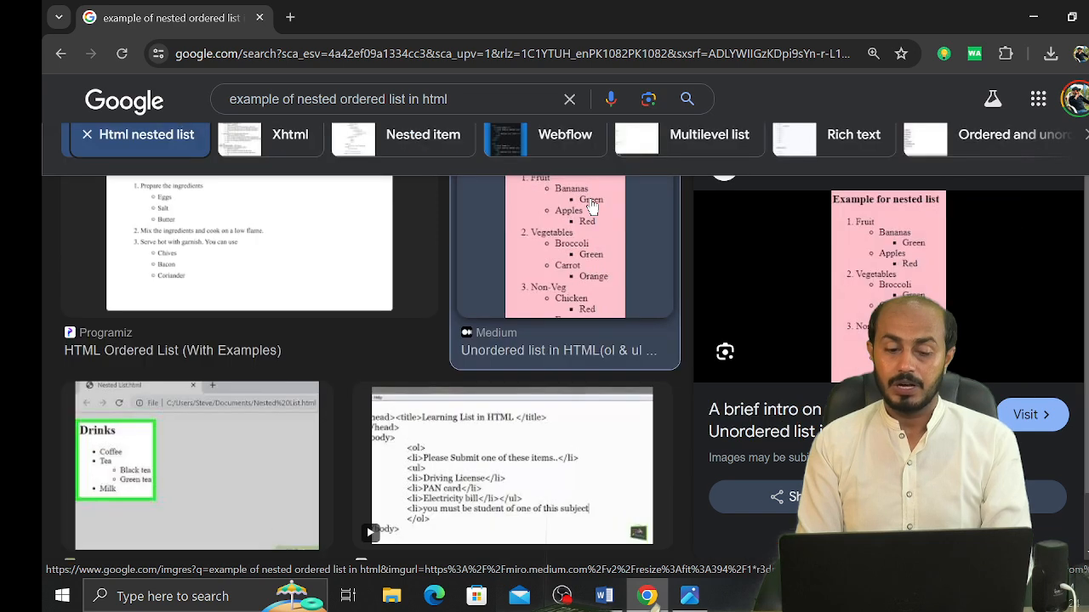
# Step: Save the Medium nested list picture to the Desktop as a PNG image under its suggested name
pyautogui.rightClick(963, 293)
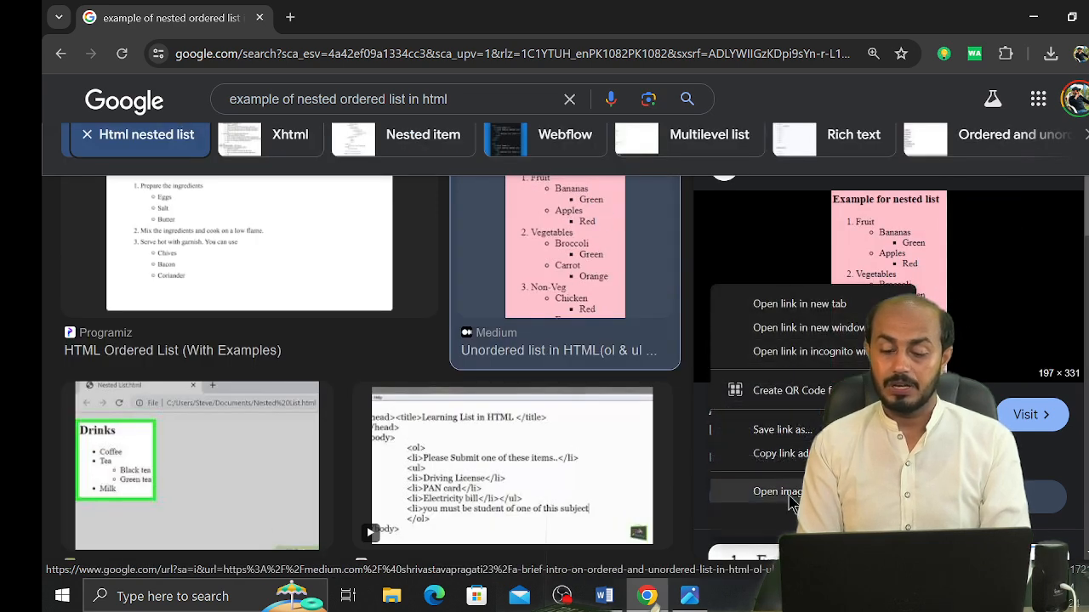
pyautogui.scroll(-3, 790, 498)
pyautogui.click(799, 416)
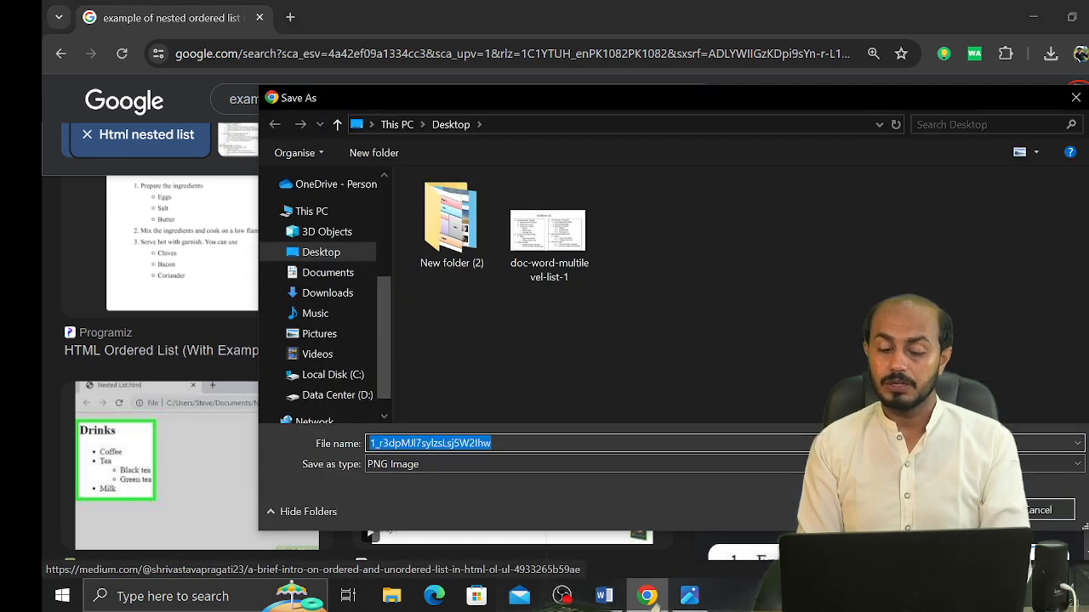
pyautogui.press('Return')
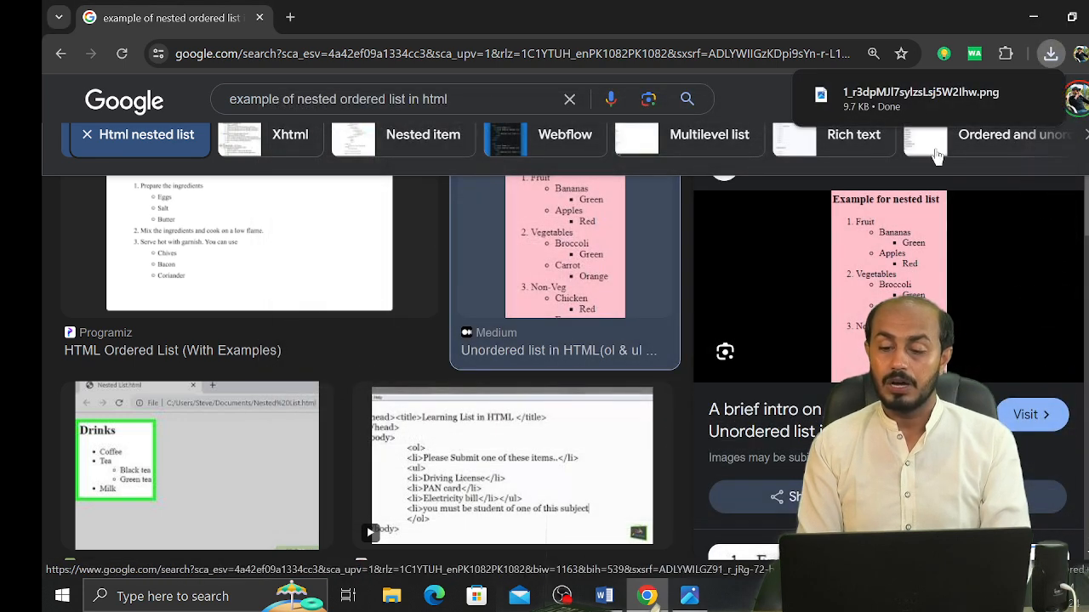
# Step: Open the downloaded nested list picture and dock its window to the right half of the screen
pyautogui.click(923, 104)
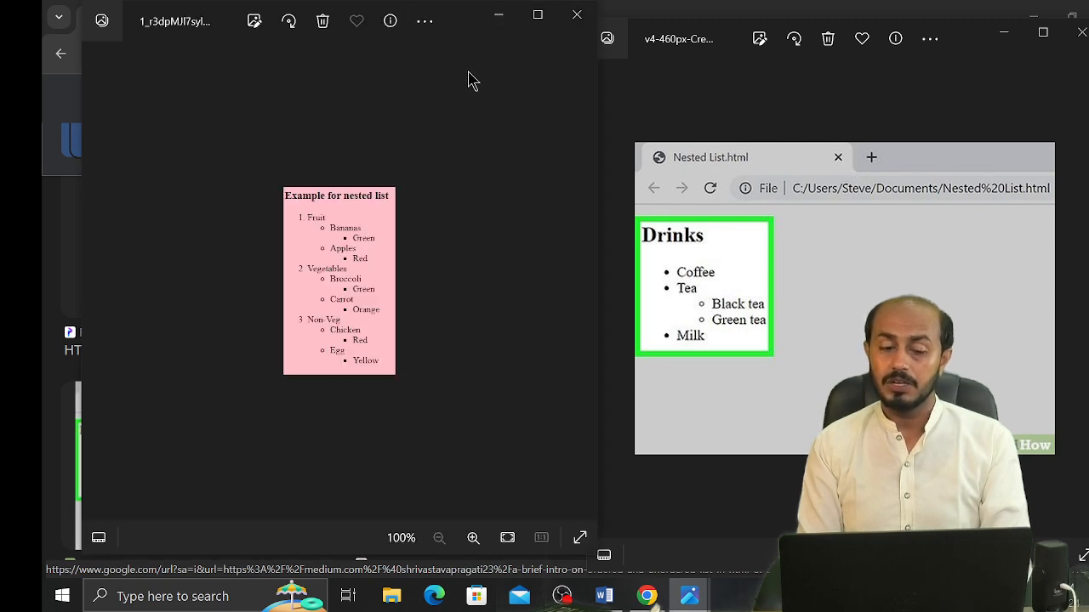
pyautogui.press('super+Right')
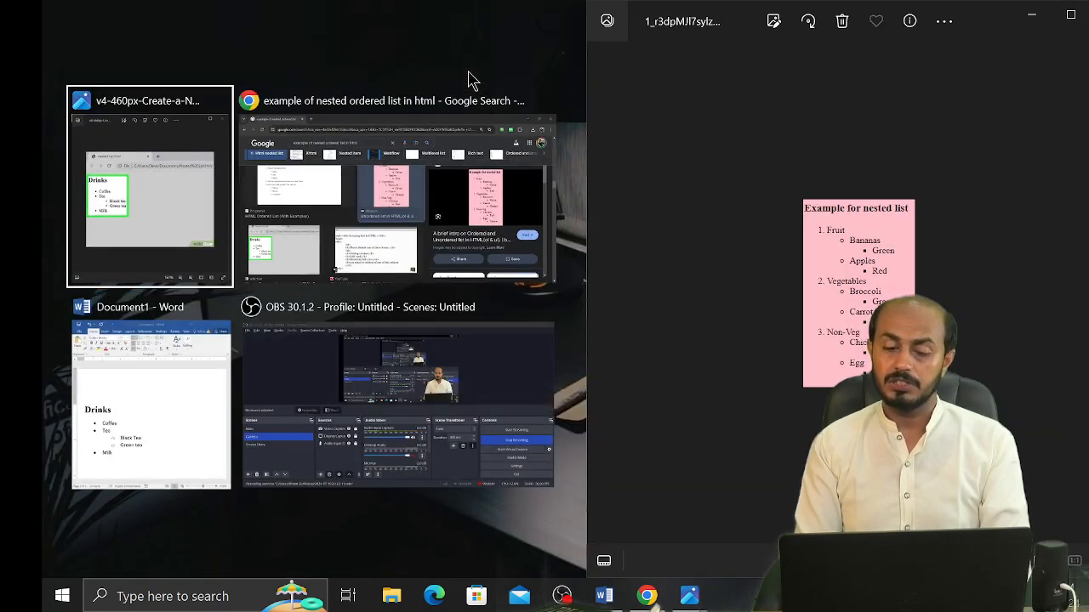
# Step: Place the Word document beside the nested list picture and enlarge the picture for reading
pyautogui.click(171, 338)
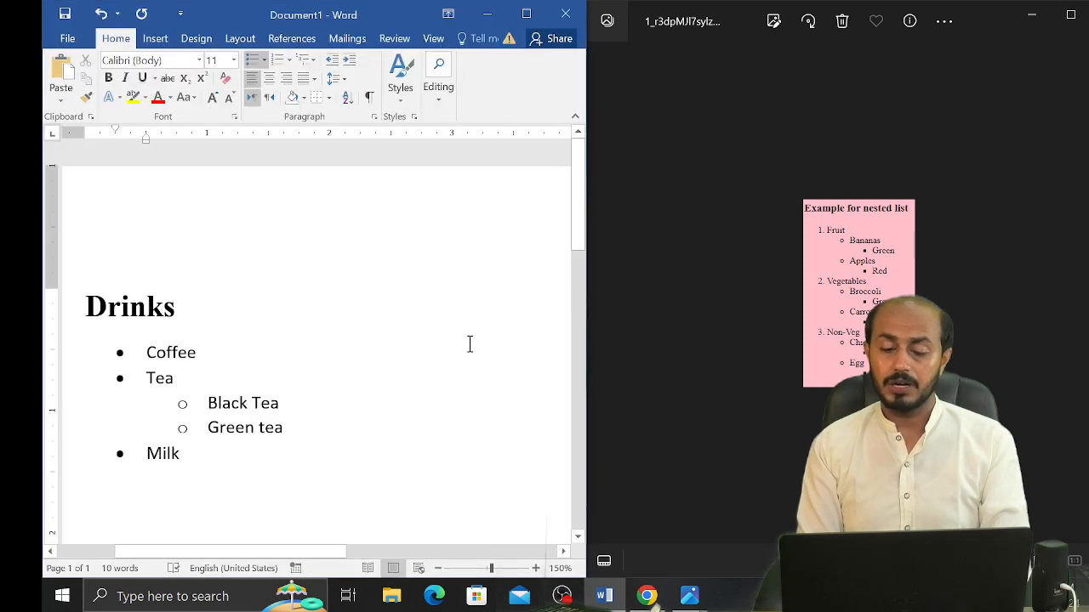
pyautogui.click(902, 383)
pyautogui.scroll(8, 901, 383)
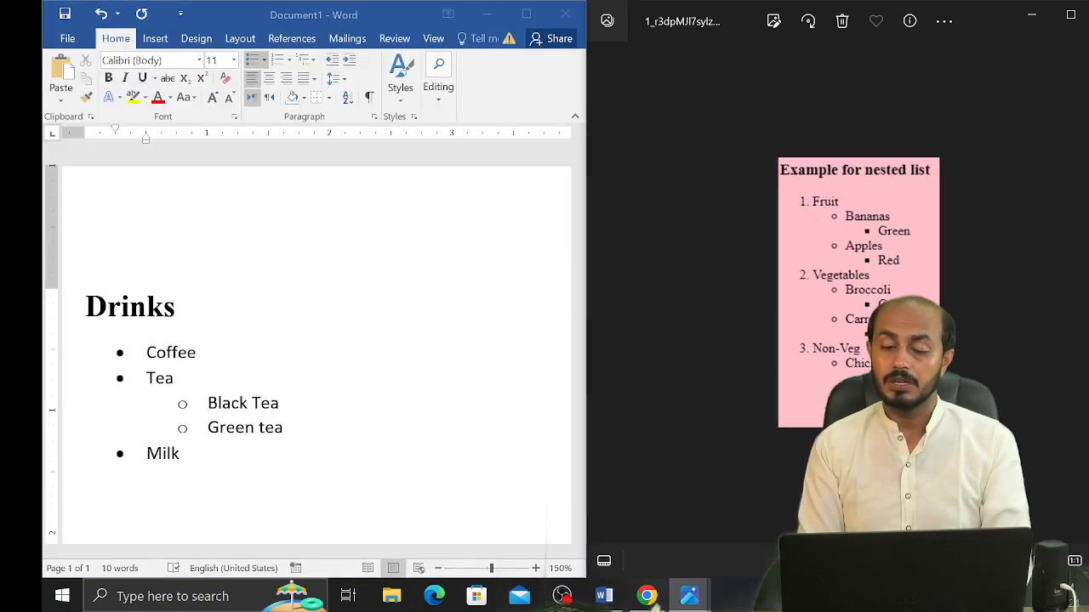
# Step: Delete the entire Drinks list and remove the leftover bullet, leaving an empty unindented line
pyautogui.click(224, 527)
pyautogui.hotkey('ctrl', 'a')
pyautogui.press('BackSpace')
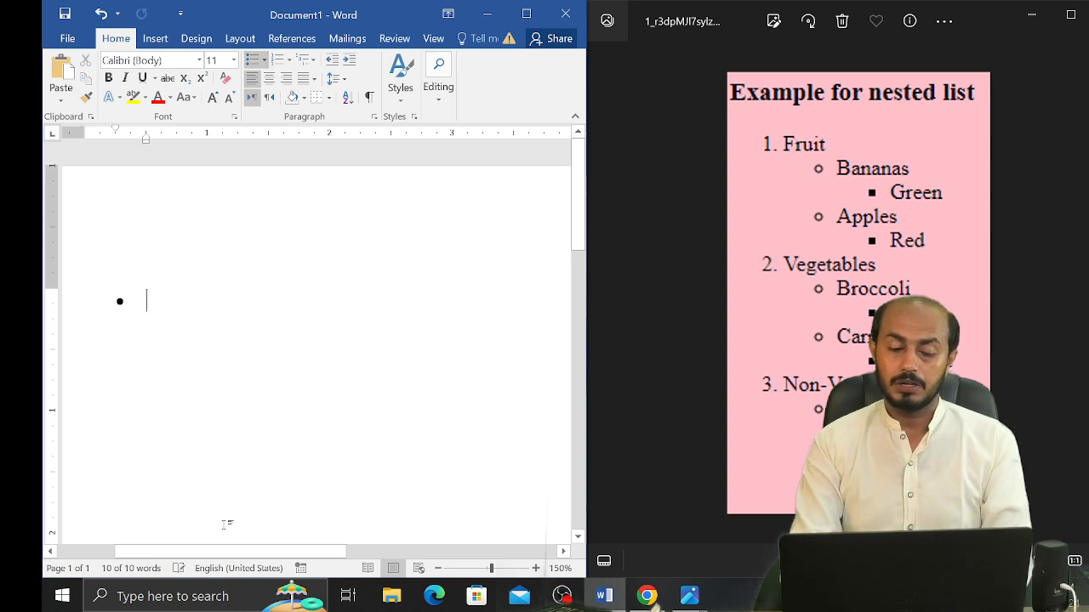
pyautogui.press('BackSpace')
pyautogui.press('BackSpace')
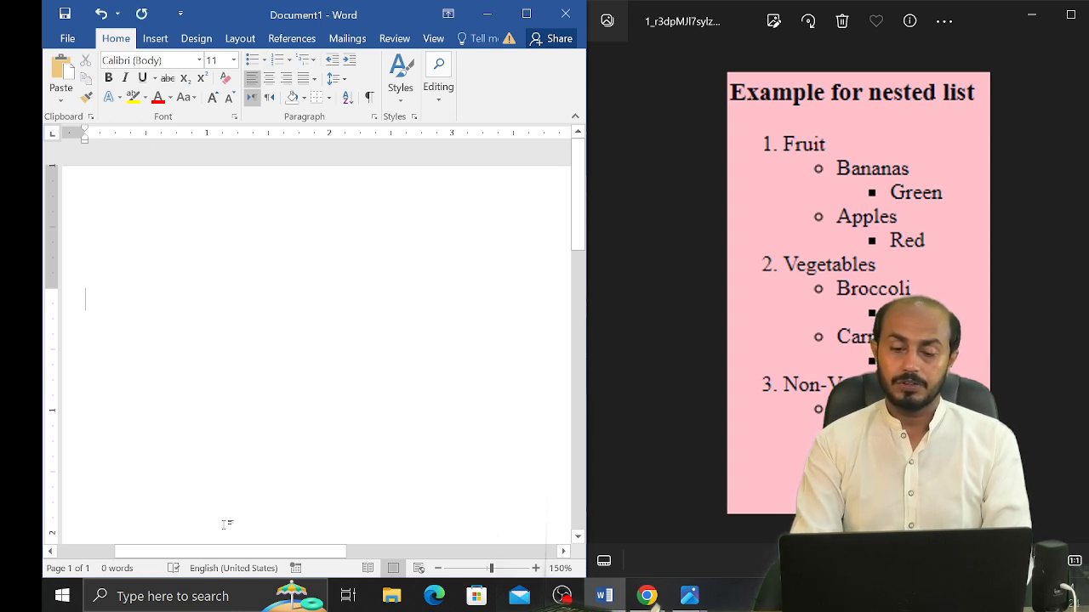
# Step: Enter the heading text "Example for nested list" on the first line of the document
pyautogui.write('Example for nested list')
pyautogui.hotkey('ctrl', 'Left')
pyautogui.hotkey('ctrl', 'shift', 'Left')
pyautogui.hotkey('ctrl', 'shift', 'Left')
pyautogui.press('Right')
pyautogui.press('Right')
pyautogui.press('Right')
pyautogui.press('Right')
pyautogui.press('Right')
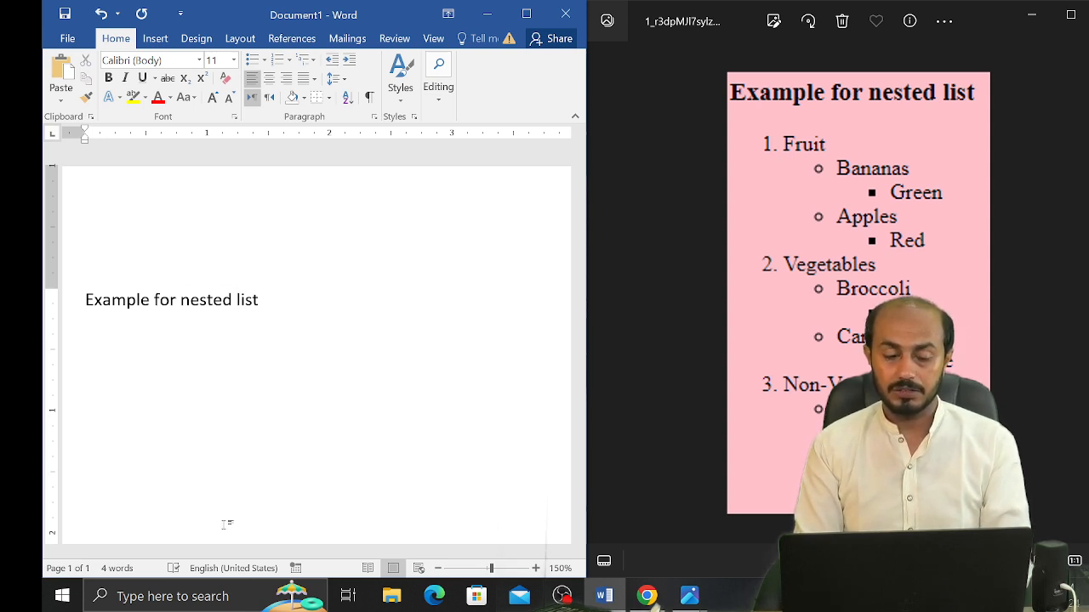
# Step: Set the font of the whole "Example for nested list" heading to Times New Roman
pyautogui.hotkey('ctrl', 'shift', 'Left')
pyautogui.hotkey('ctrl', 'shift', 'Left')
pyautogui.hotkey('ctrl', 'shift', 'Left')
pyautogui.hotkey('ctrl', 'shift', 'Left')
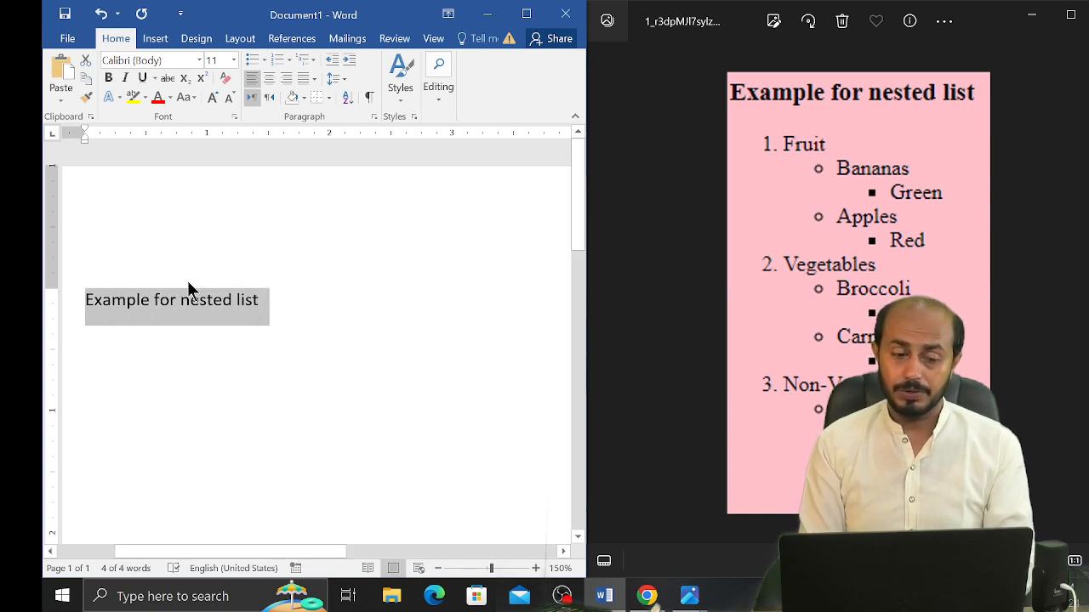
pyautogui.click(170, 60)
pyautogui.write('Times New Roman')
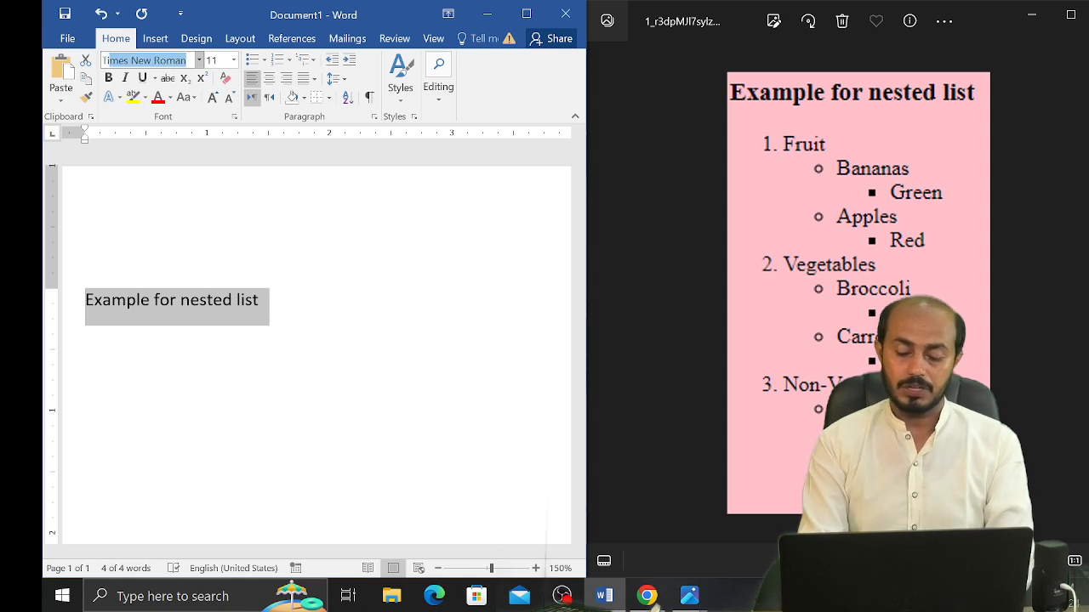
pyautogui.press('Return')
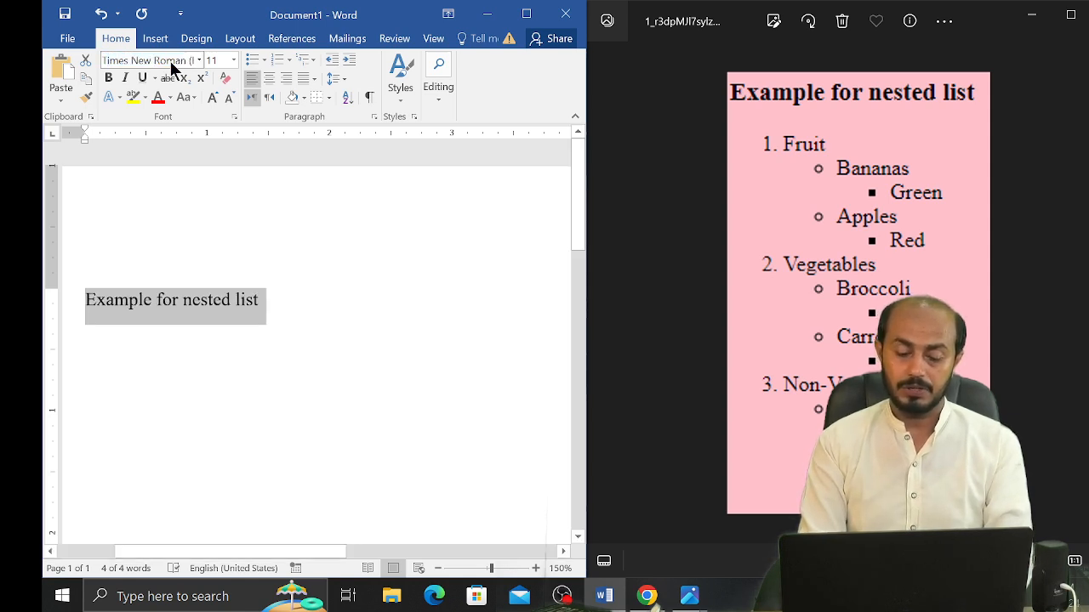
# Step: Make the heading bold and four size steps larger, and start a new line below it with default character formatting
pyautogui.hotkey('ctrl', 'b')
pyautogui.hotkey('ctrl', 'shift', '.')
pyautogui.hotkey('ctrl', 'shift', '.')
pyautogui.hotkey('ctrl', 'shift', '.')
pyautogui.hotkey('ctrl', 'shift', '.')
pyautogui.press('End')
pyautogui.press('Return')
pyautogui.hotkey('ctrl', 'space')
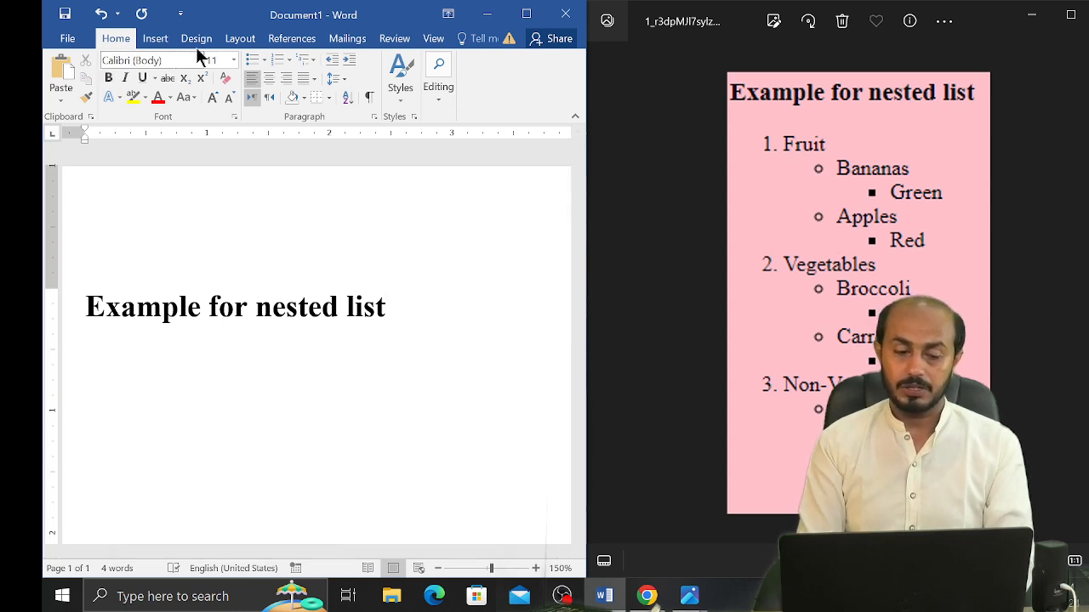
# Step: Start a numbered list below the heading with Fruit as item 1 and Bananas as its second-level item
pyautogui.click(276, 60)
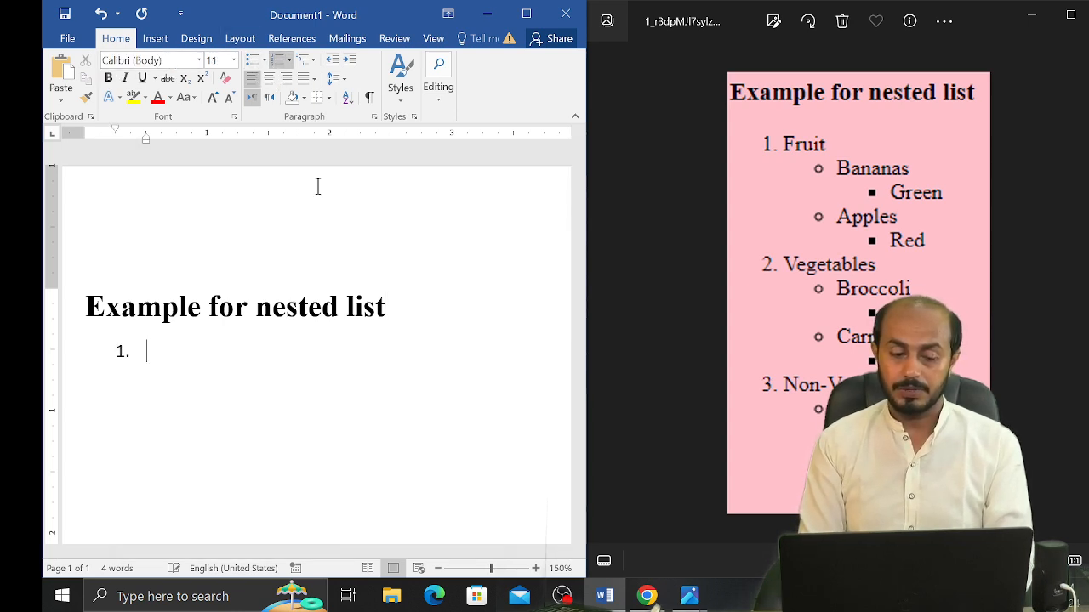
pyautogui.write('Fruit')
pyautogui.press('Return')
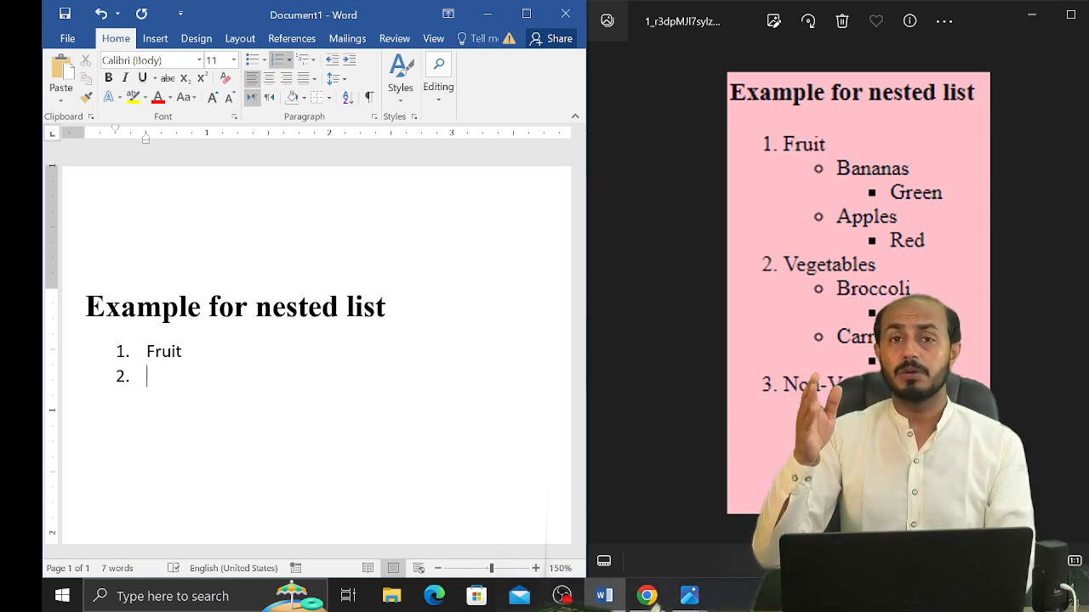
pyautogui.press('Tab')
pyautogui.write('Bana')
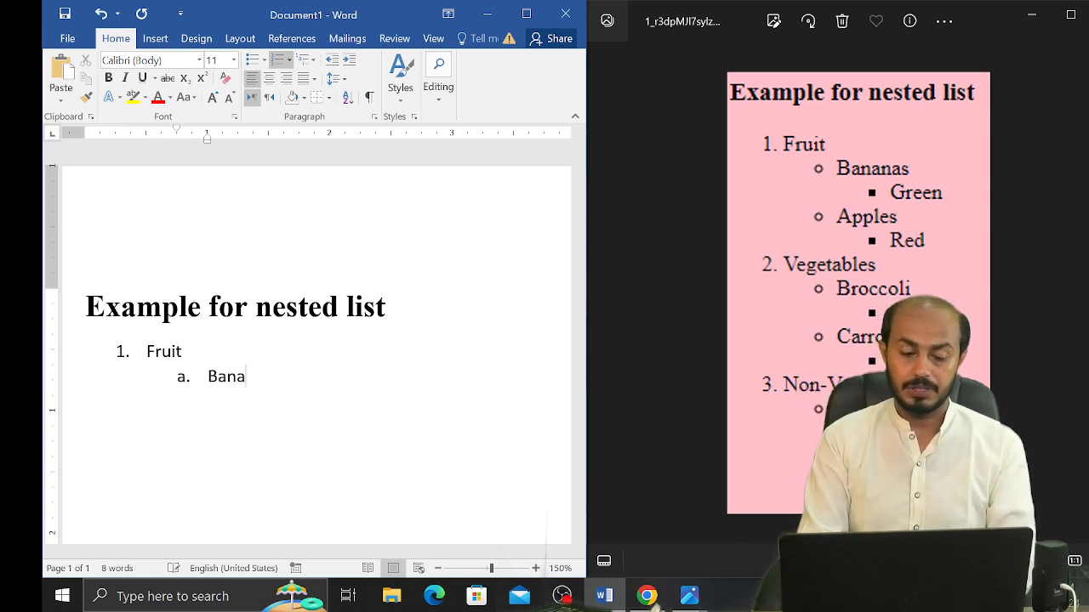
pyautogui.write('nas')
pyautogui.press('Return')
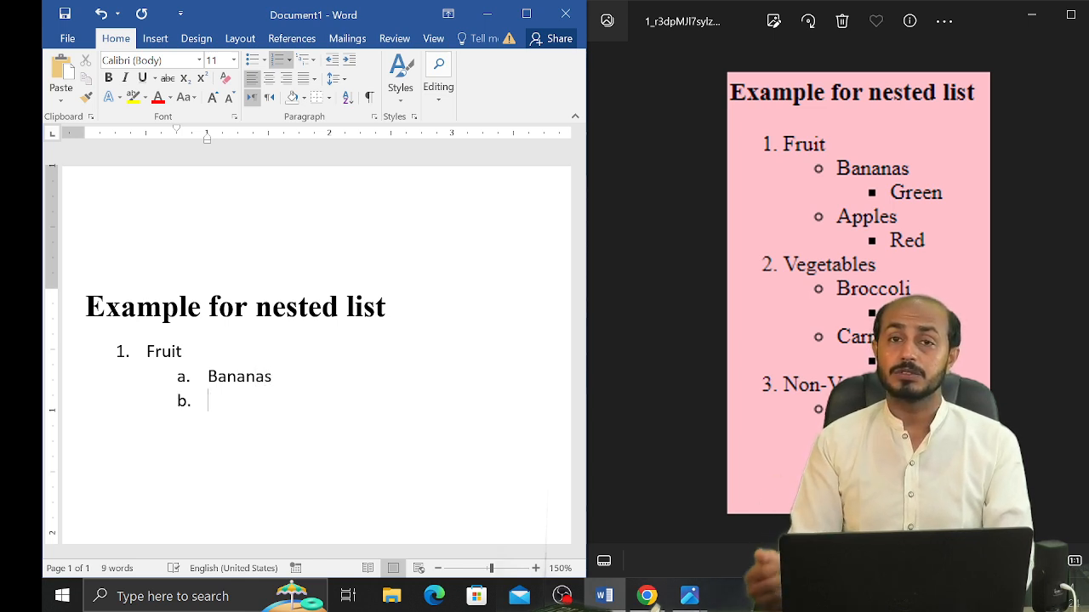
# Step: Add Green as a third-level item under Bananas and promote the empty item after it to the second list level
pyautogui.press('Tab')
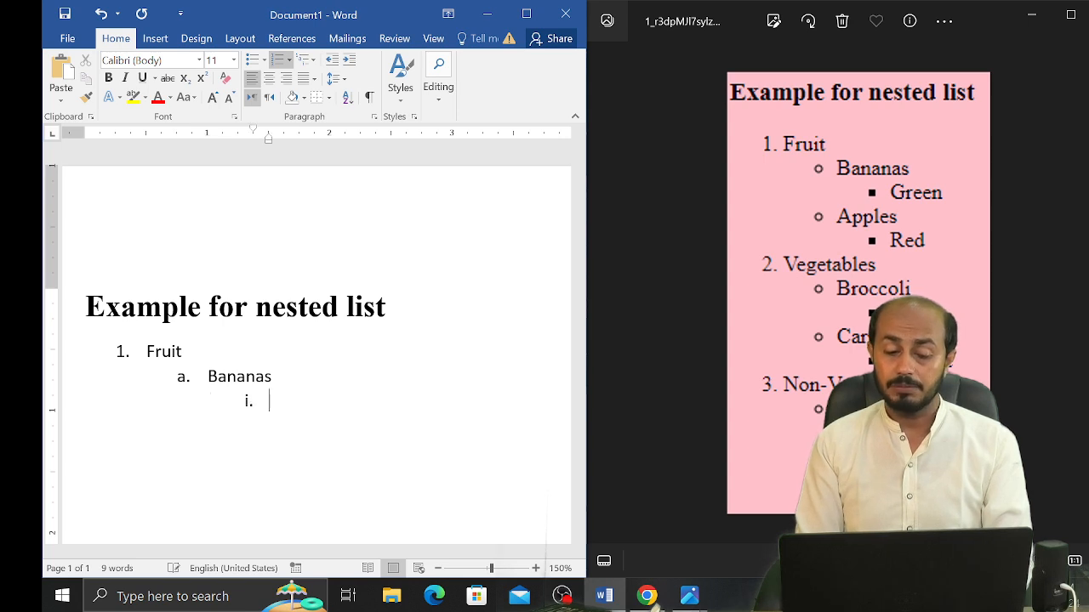
pyautogui.write('Green')
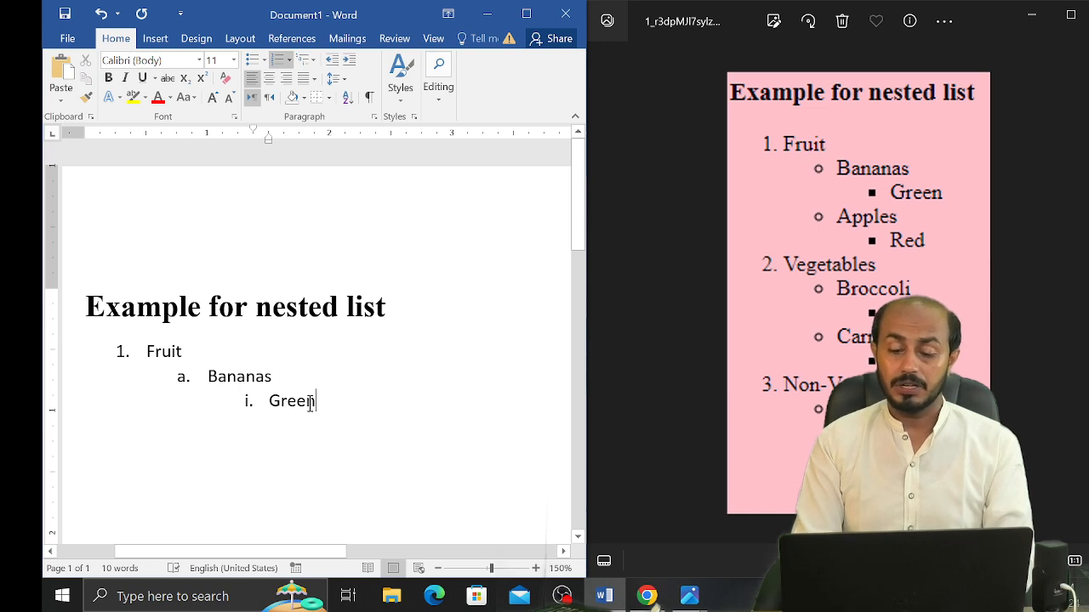
pyautogui.press('Return')
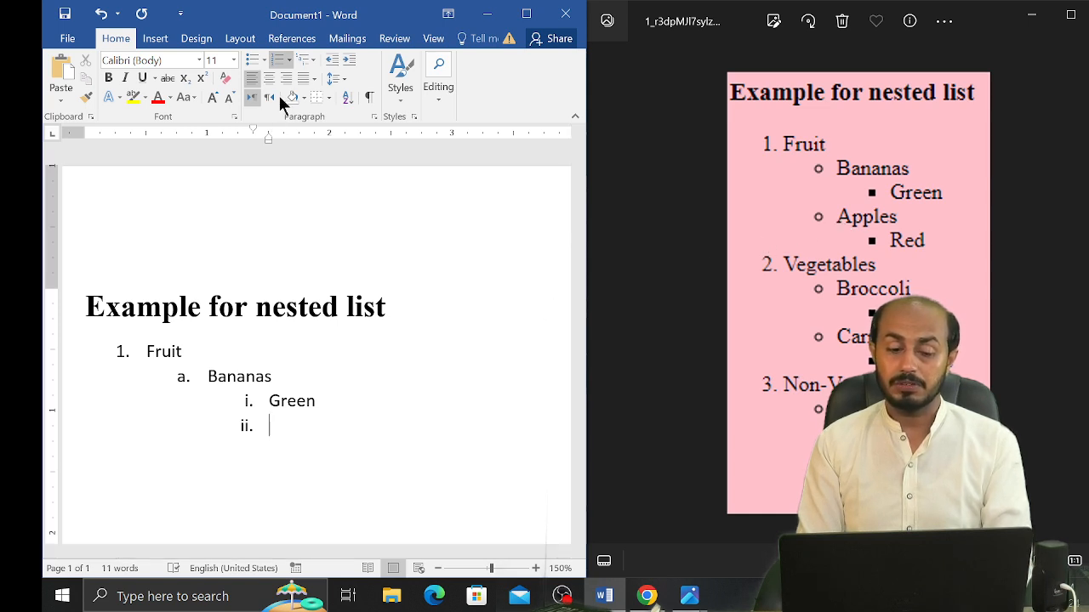
pyautogui.click(289, 60)
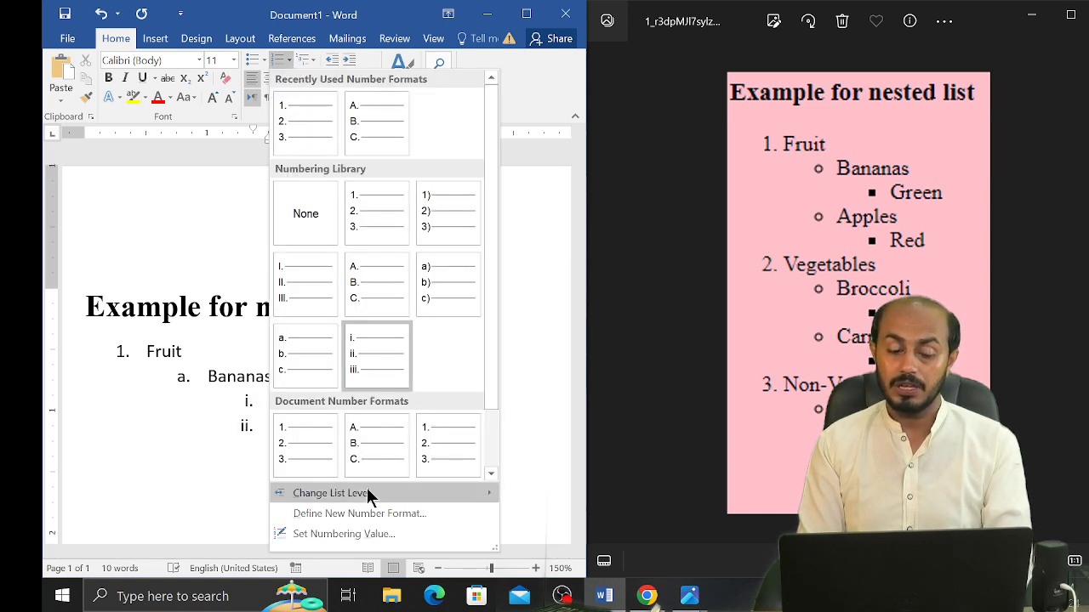
pyautogui.moveTo(388, 493)
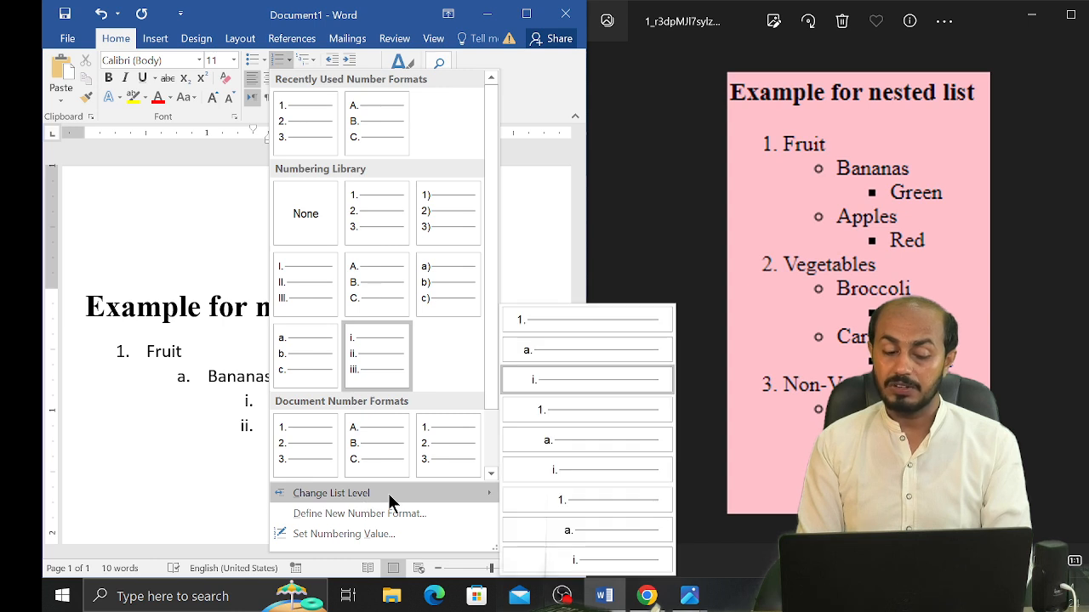
pyautogui.click(605, 354)
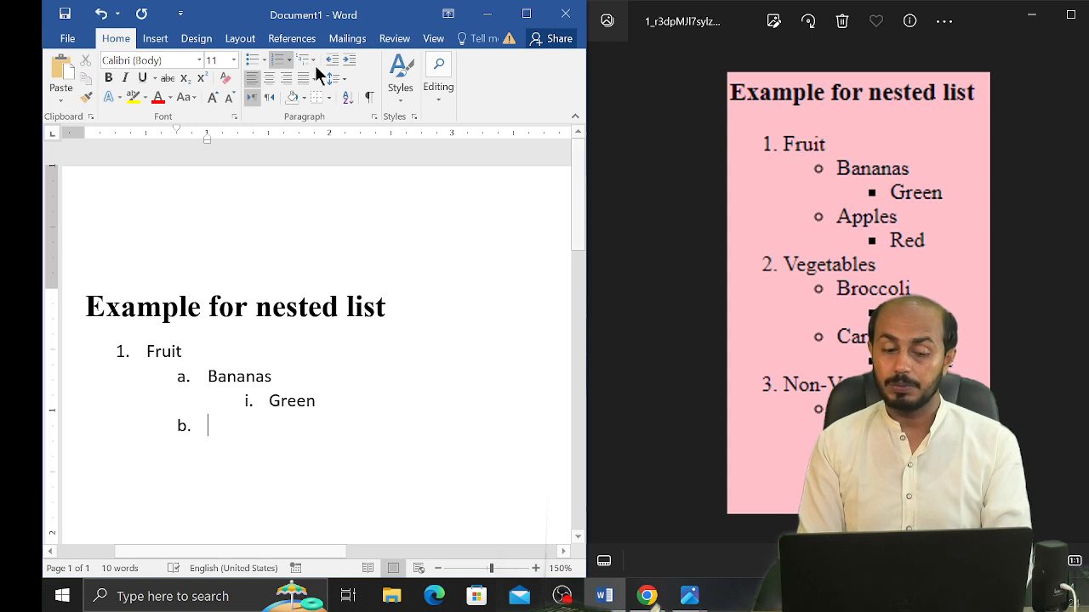
# Step: Try the seventh and first list levels on the empty item below Green, and return it to the second level
pyautogui.click(291, 65)
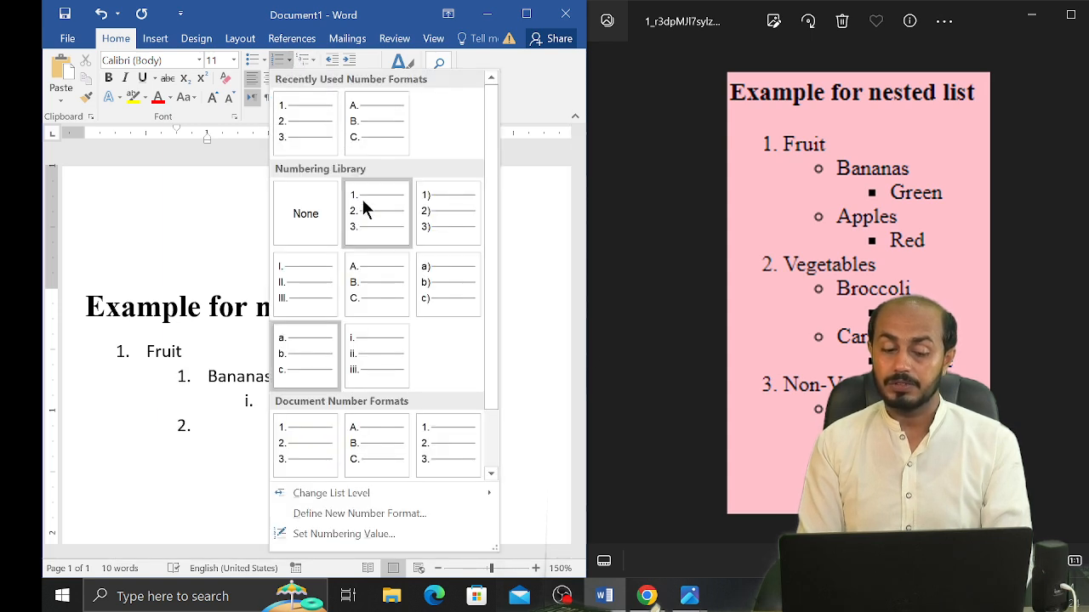
pyautogui.moveTo(439, 493)
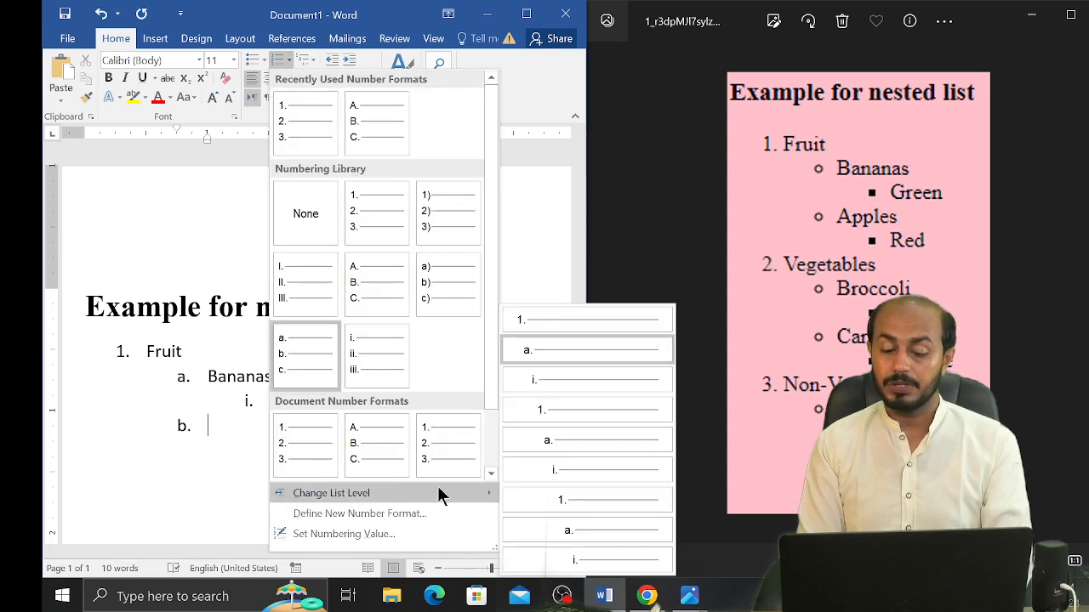
pyautogui.click(634, 507)
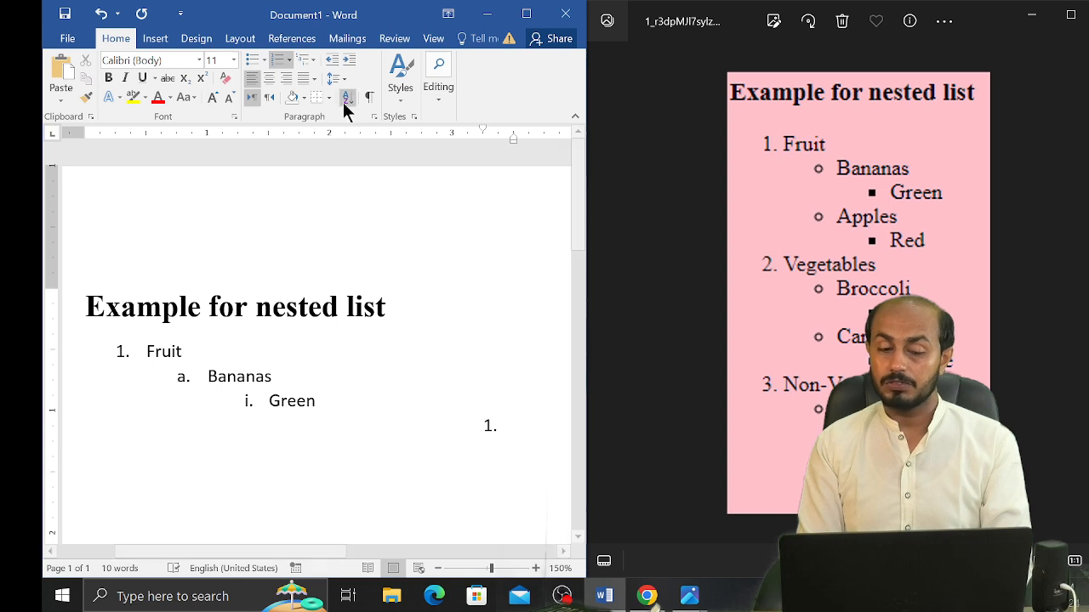
pyautogui.click(291, 65)
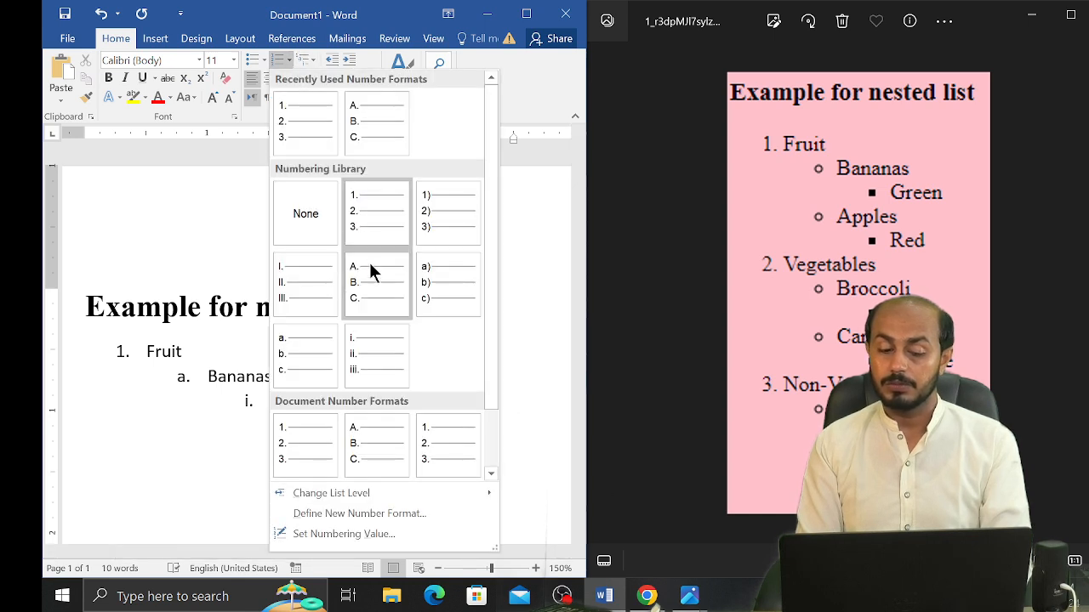
pyautogui.moveTo(401, 498)
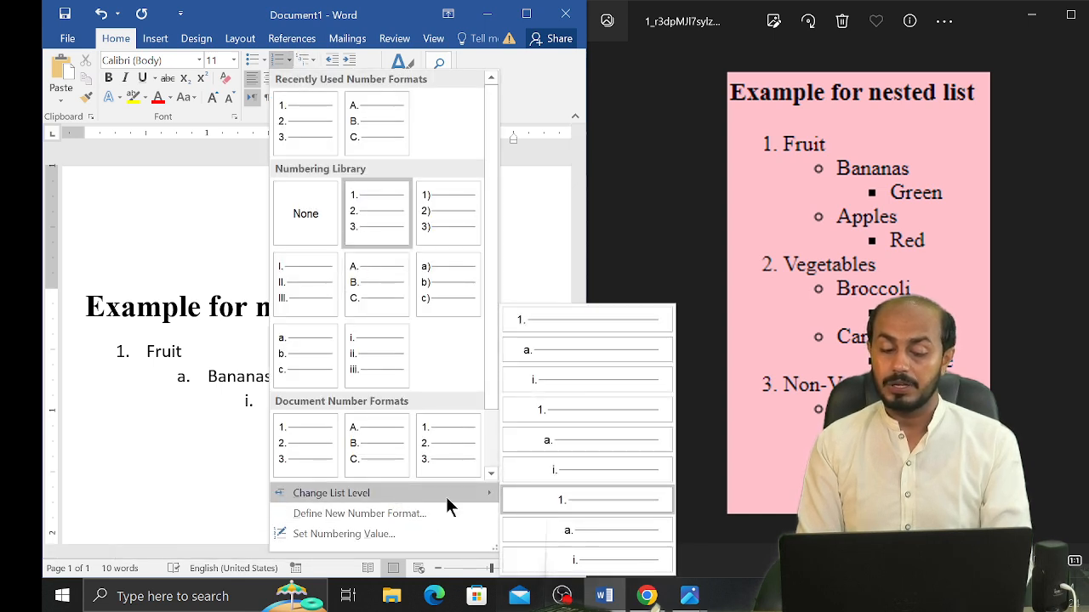
pyautogui.click(616, 326)
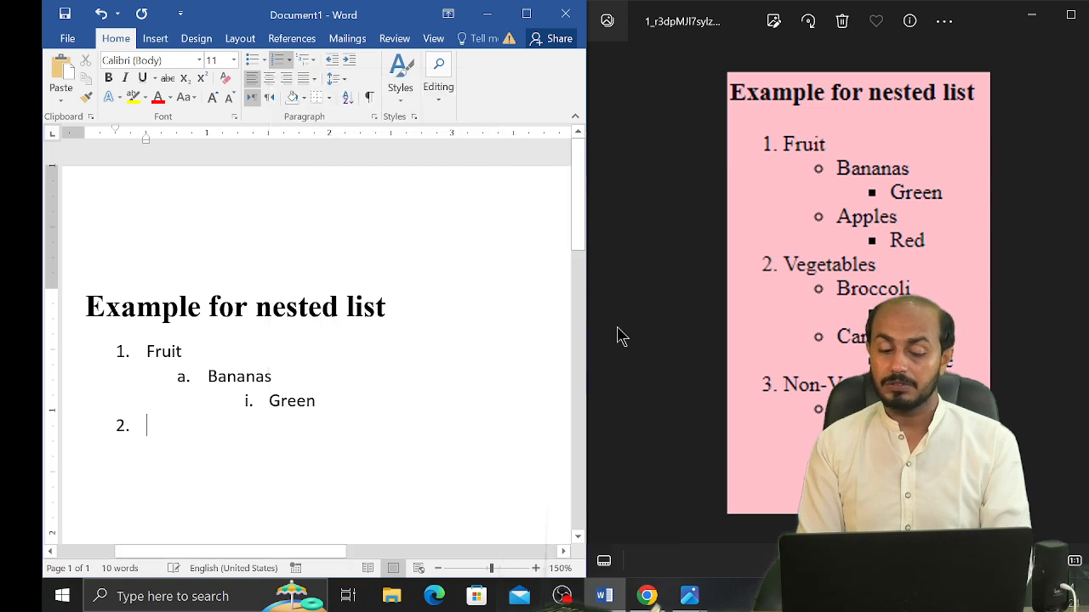
pyautogui.click(288, 58)
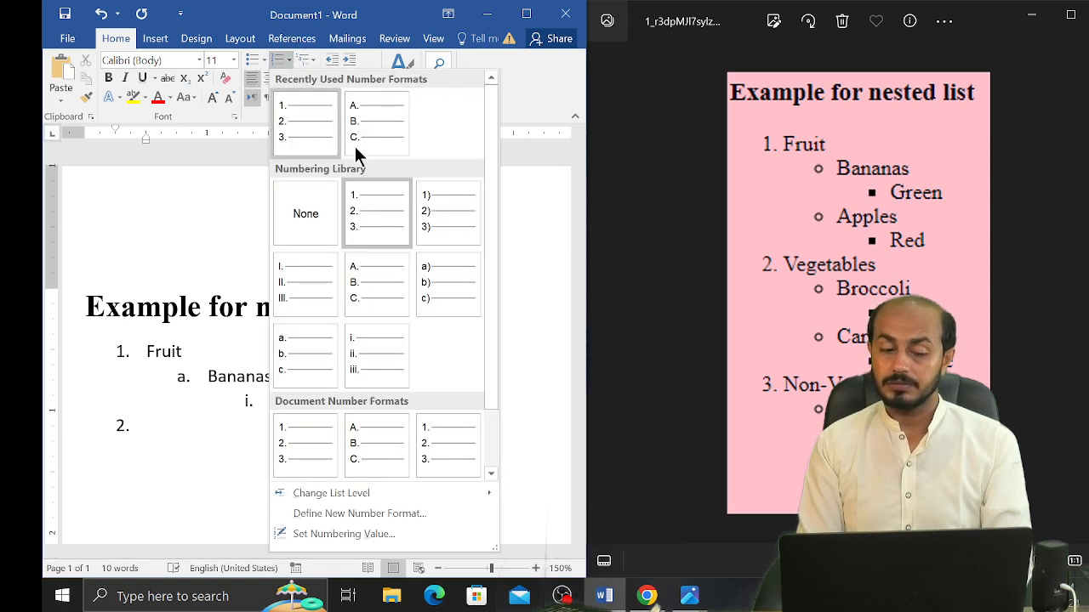
pyautogui.moveTo(385, 496)
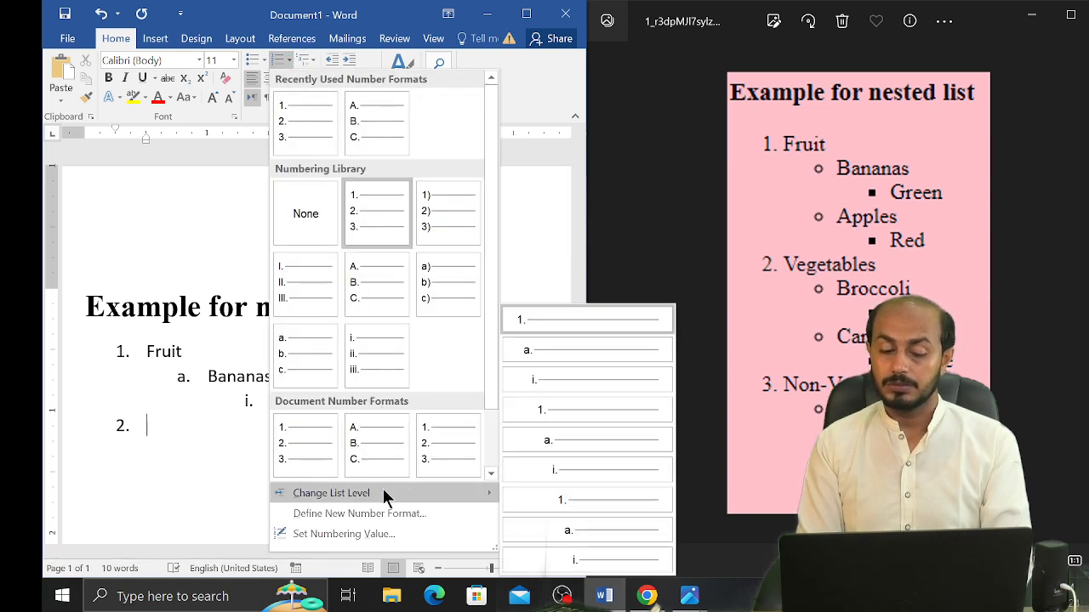
pyautogui.click(610, 350)
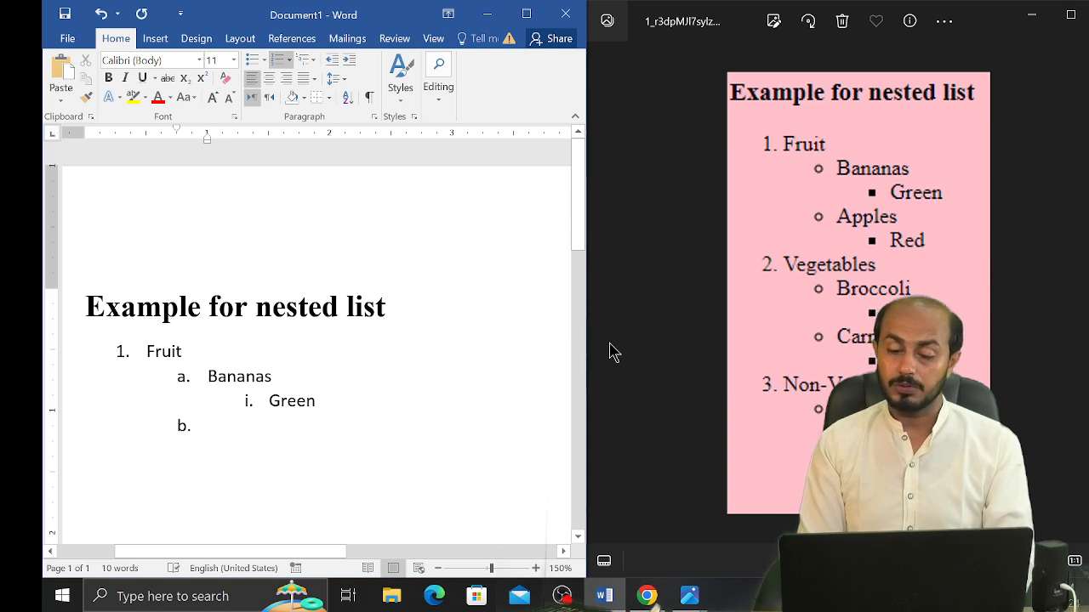
# Step: Enter Apples as the second sub-item of Fruit, with Red as a third-level item beneath it
pyautogui.write('App')
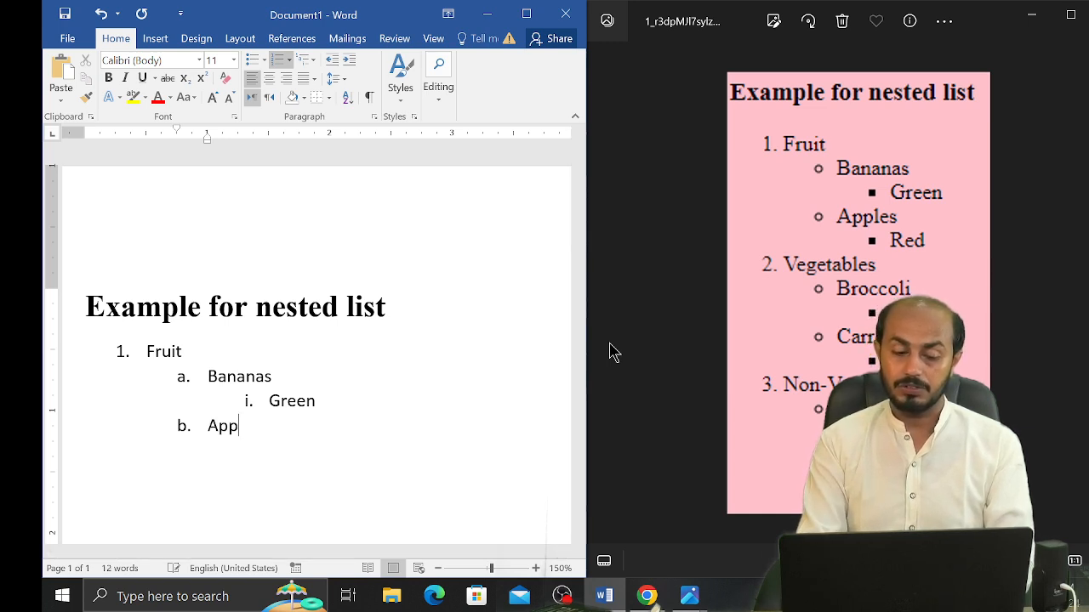
pyautogui.write('les')
pyautogui.press('Return')
pyautogui.press('Tab')
pyautogui.write('Red')
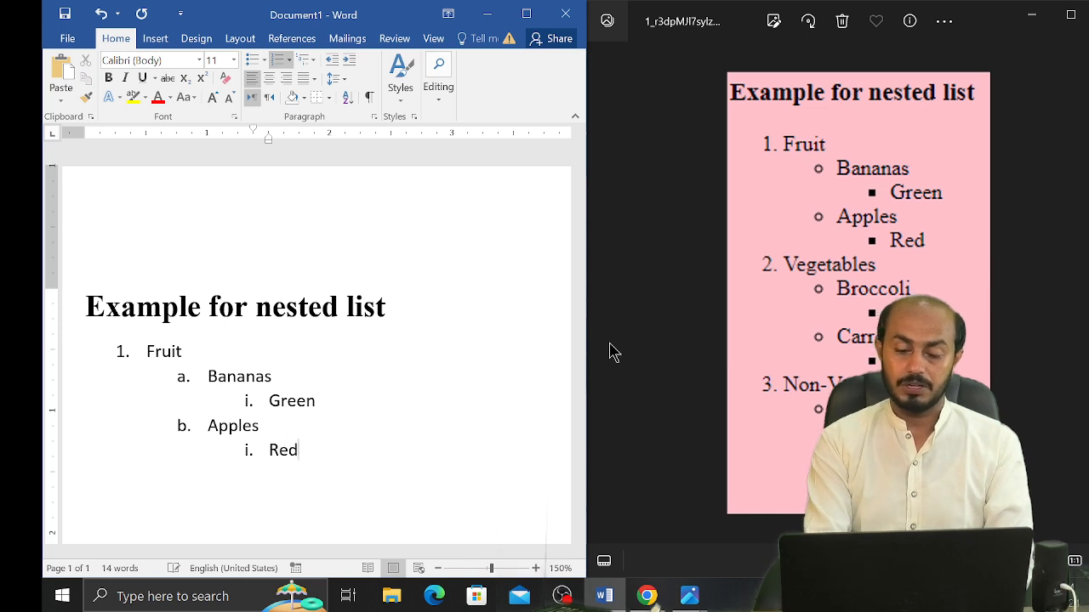
# Step: Add Vegetables as the second first-level numbered item below Red
pyautogui.press('Return')
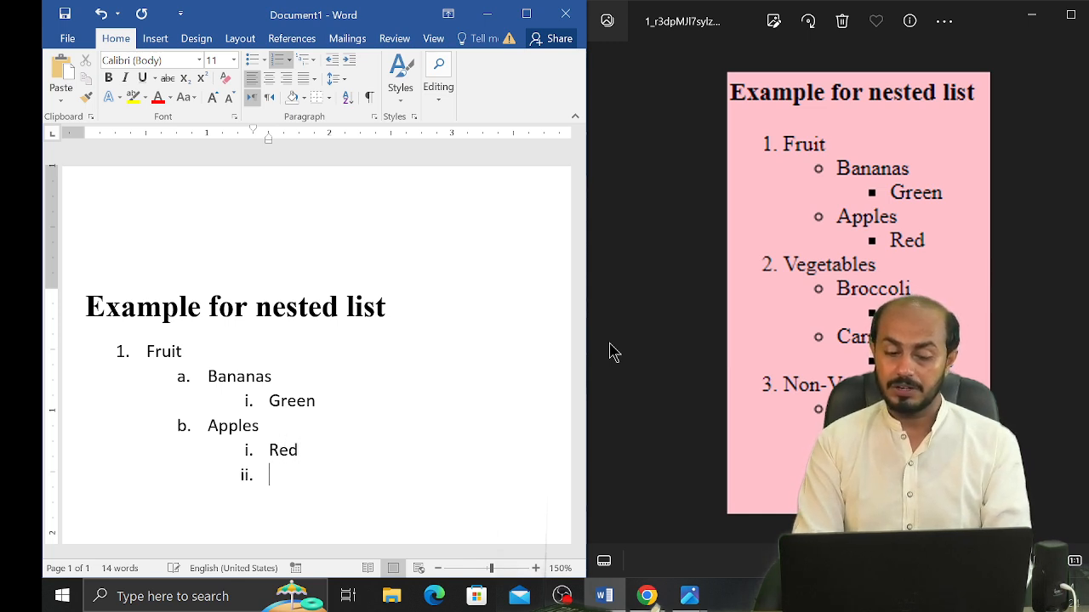
pyautogui.hotkey('shift', 'Tab')
pyautogui.hotkey('shift', 'Tab')
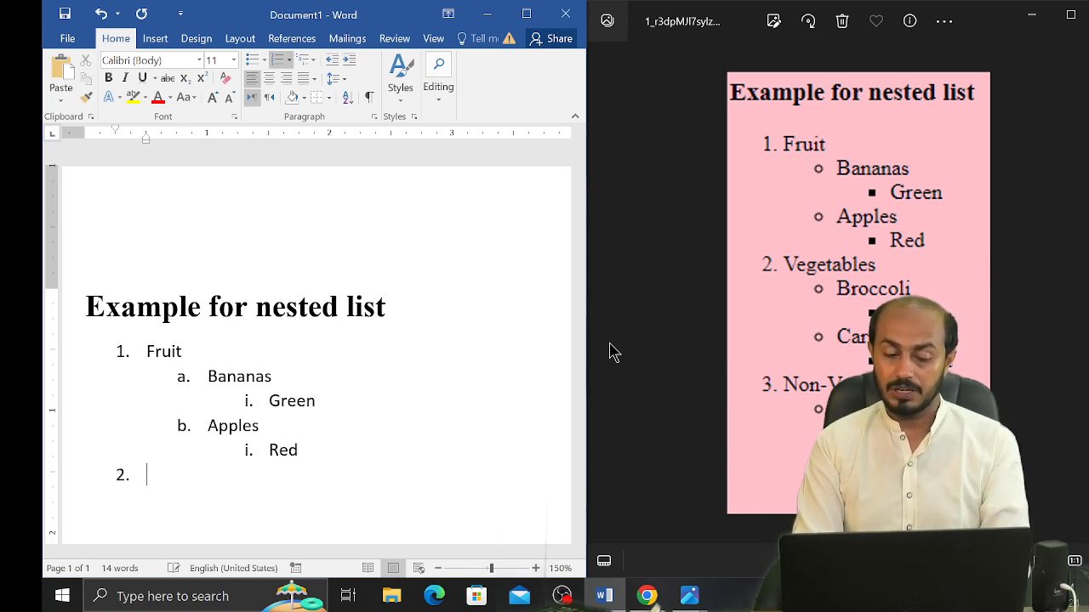
pyautogui.write('Ve')
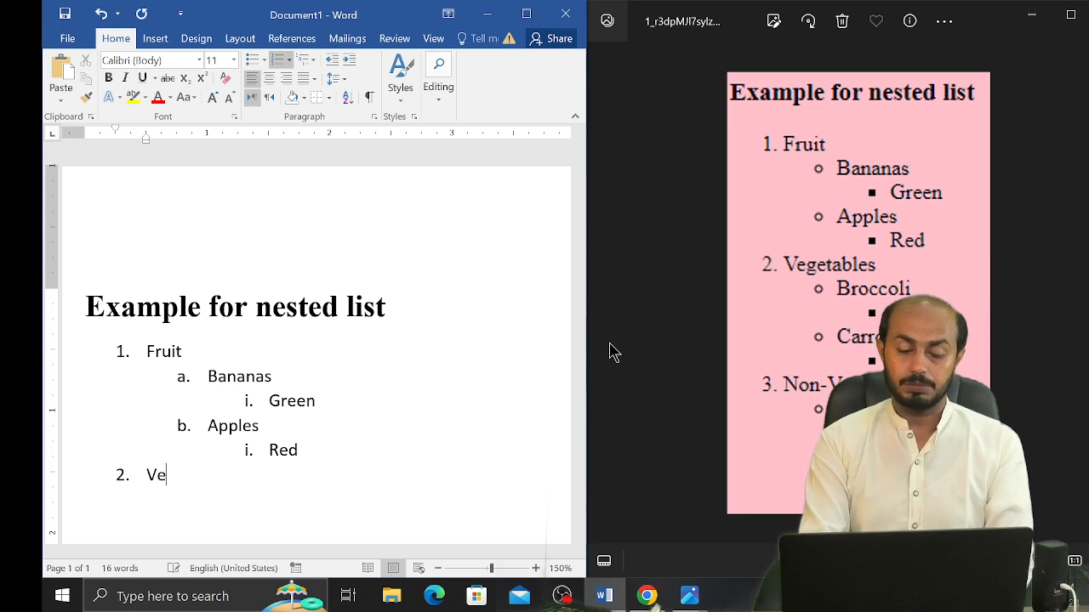
pyautogui.write('getables')
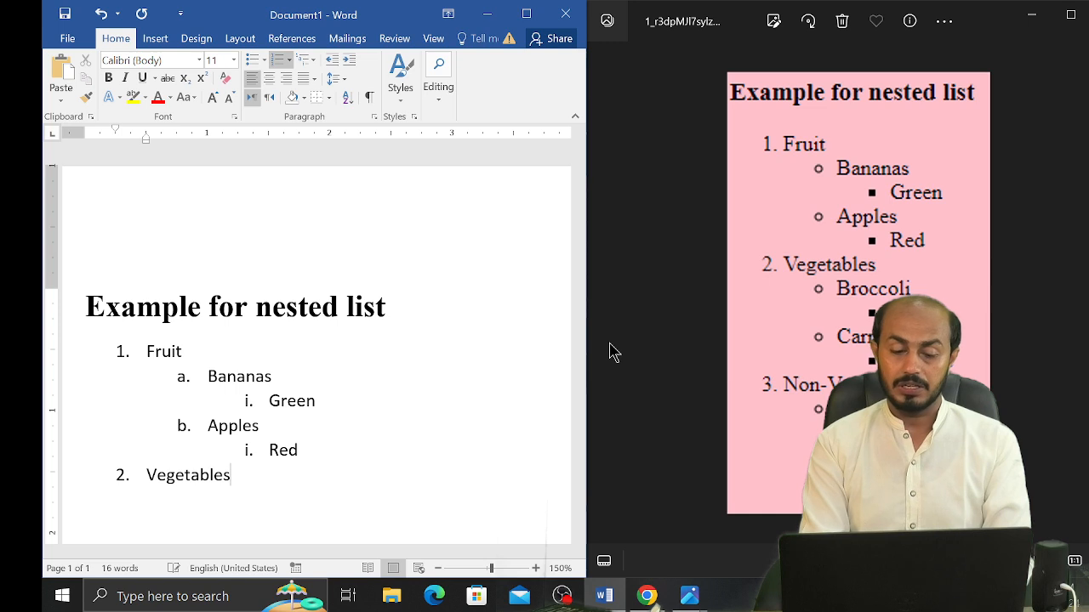
# Step: Add Broccoli as the first sub-item of Vegetables, with Green as a third-level item beneath it
pyautogui.press('Return')
pyautogui.press('Tab')
pyautogui.write('B')
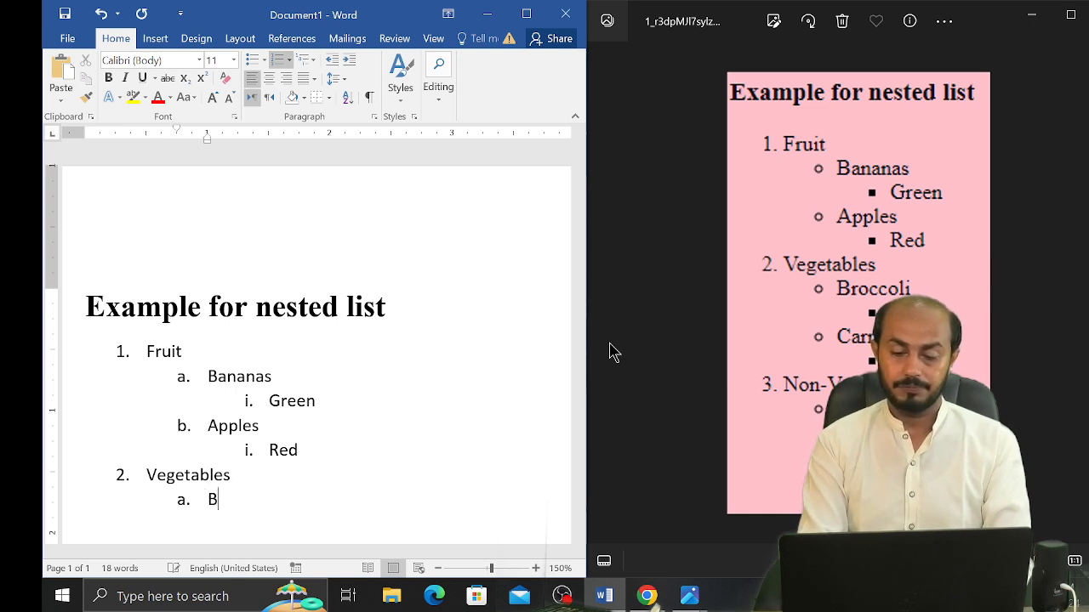
pyautogui.write('roccoli')
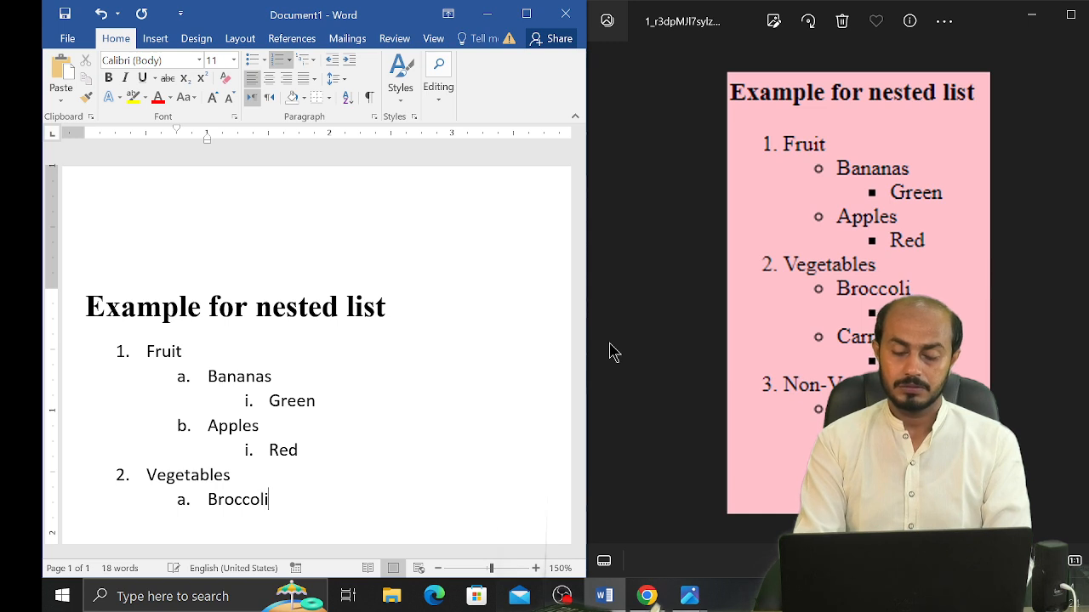
pyautogui.press('Return')
pyautogui.press('Tab')
pyautogui.write('Green')
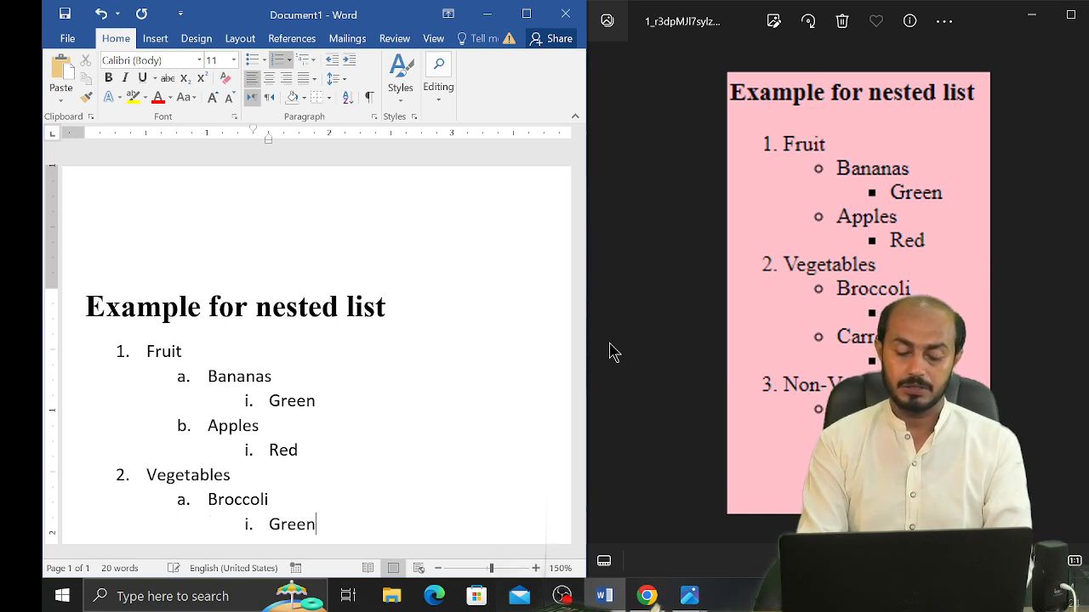
# Step: Add Carrot as the second sub-item of Vegetables, with Orange as a third-level item beneath it
pyautogui.press('Return')
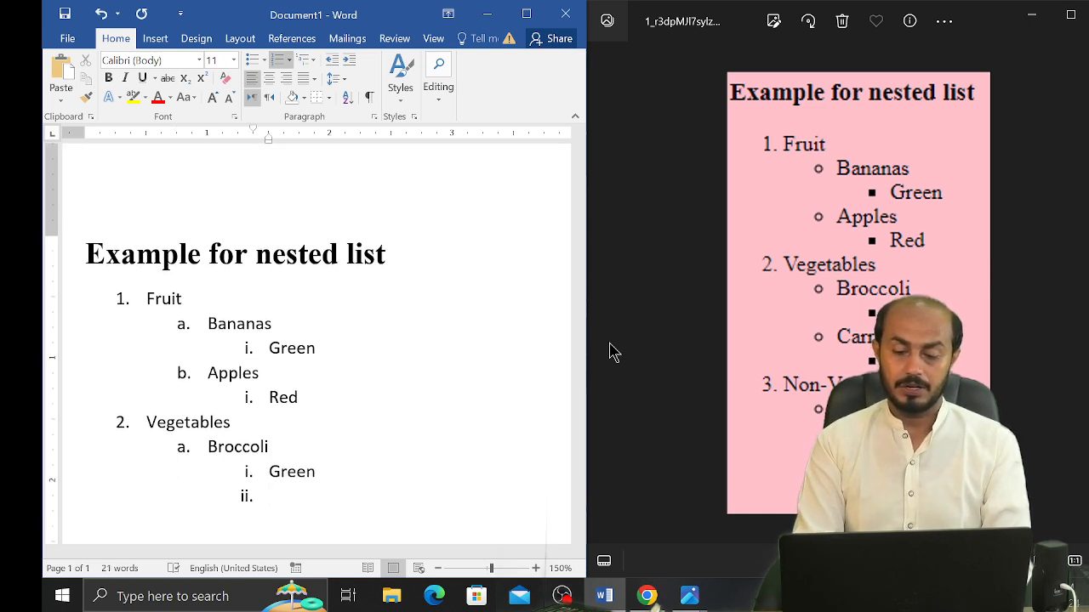
pyautogui.hotkey('shift', 'Tab')
pyautogui.write('Carrot')
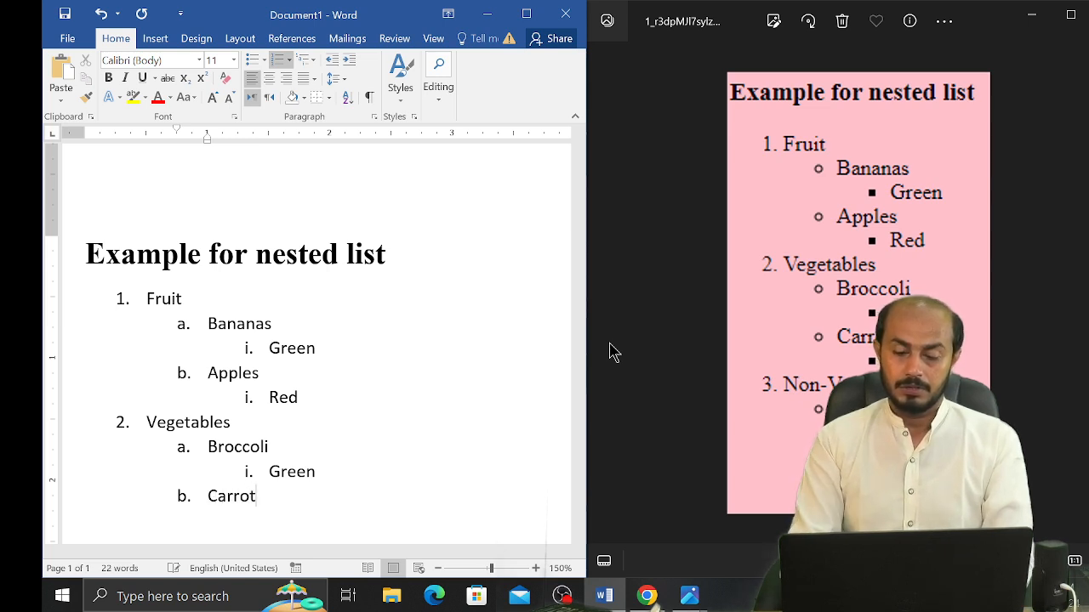
pyautogui.press('Return')
pyautogui.press('Tab')
pyautogui.write('Or')
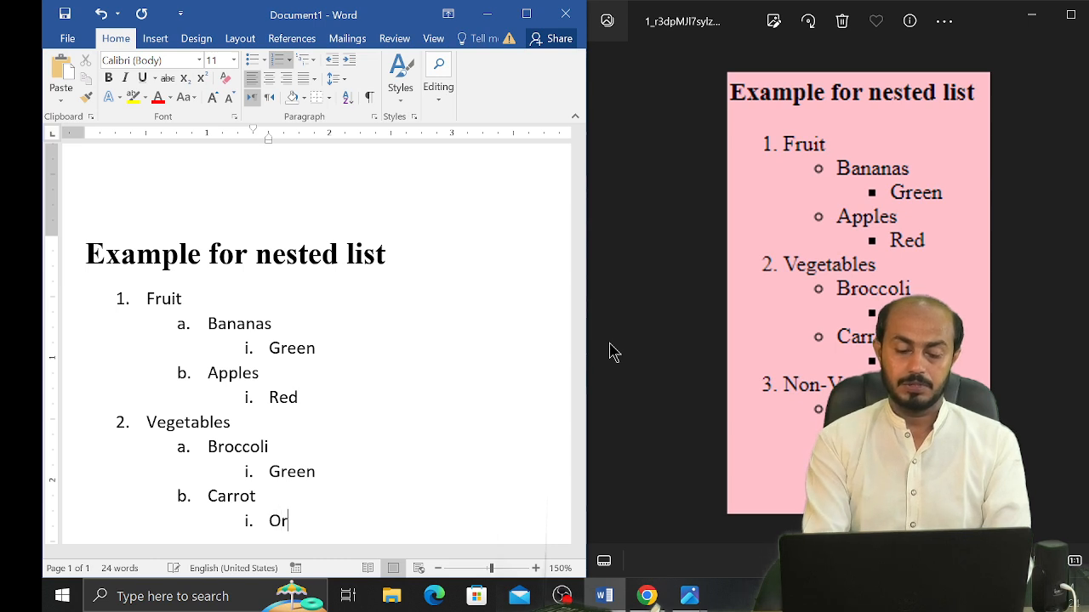
pyautogui.write('ange')
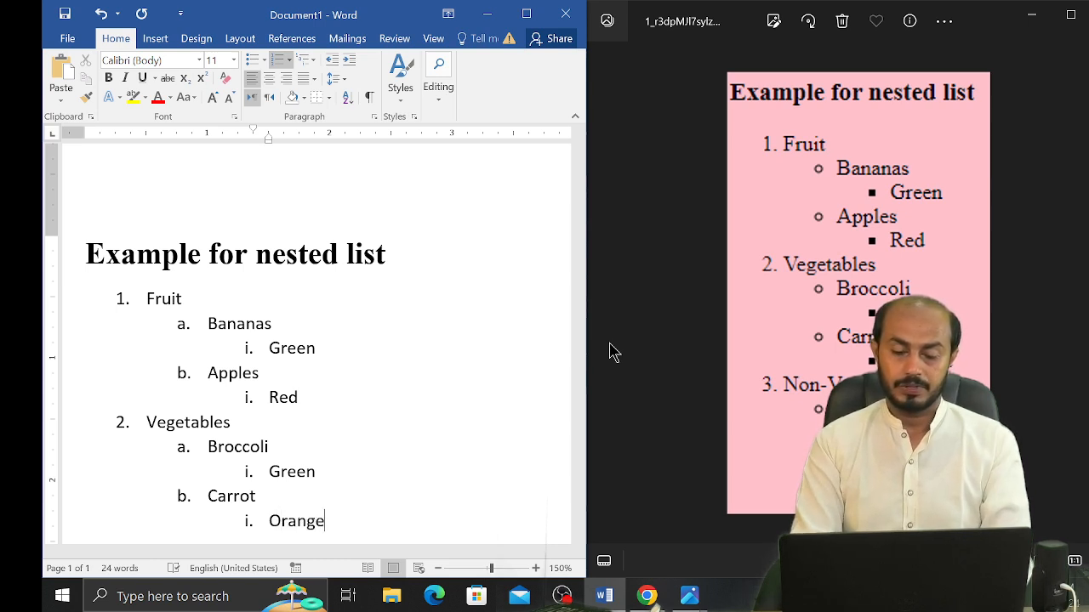
# Step: Add Non-Veg as the third first-level numbered item below Orange
pyautogui.press('Return')
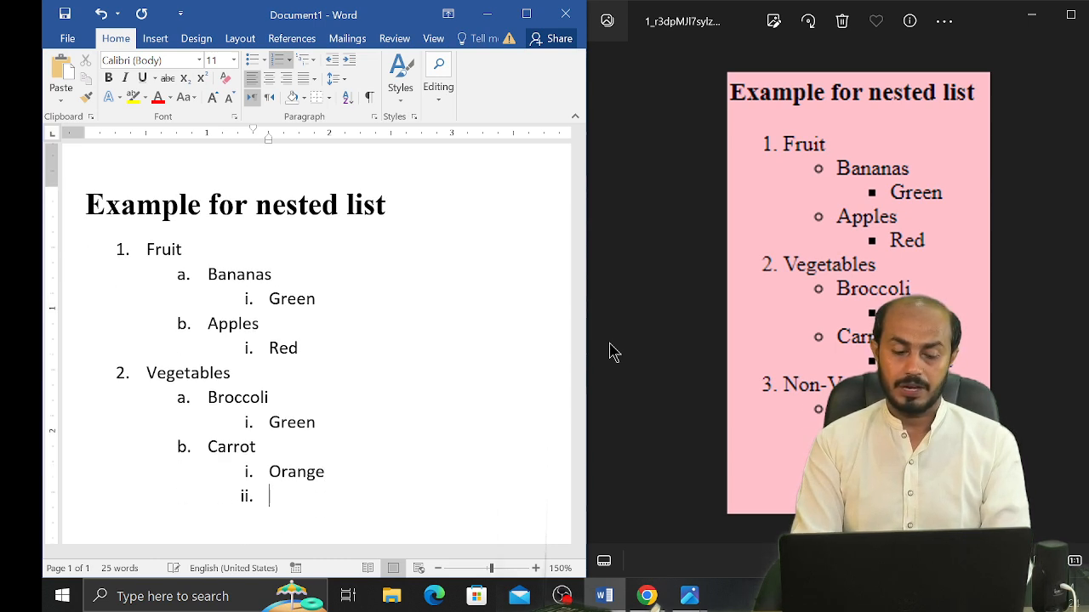
pyautogui.hotkey('shift', 'Tab')
pyautogui.hotkey('shift', 'Tab')
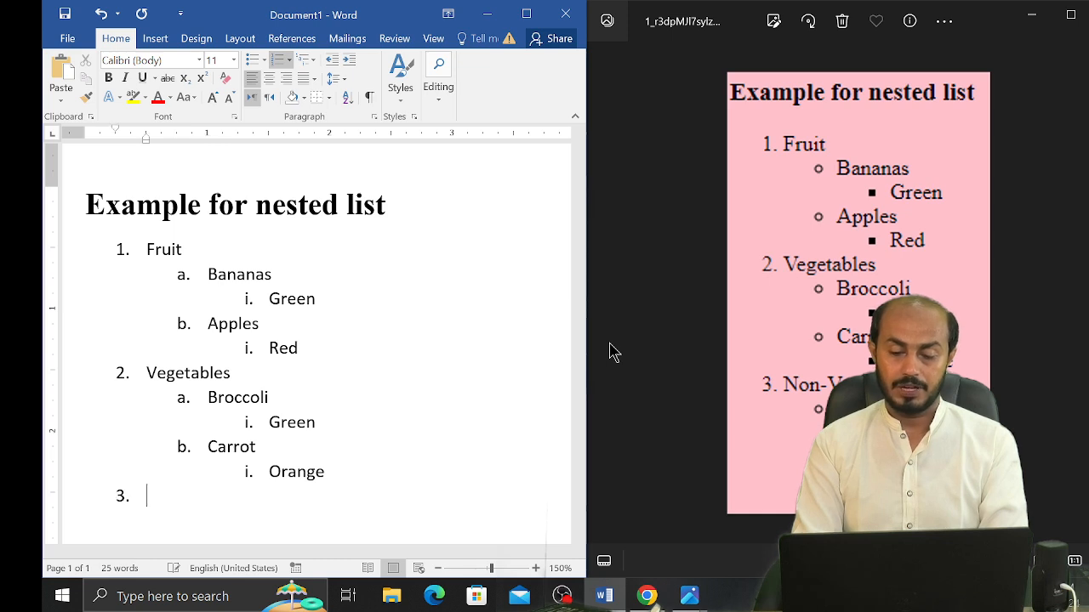
pyautogui.write('No')
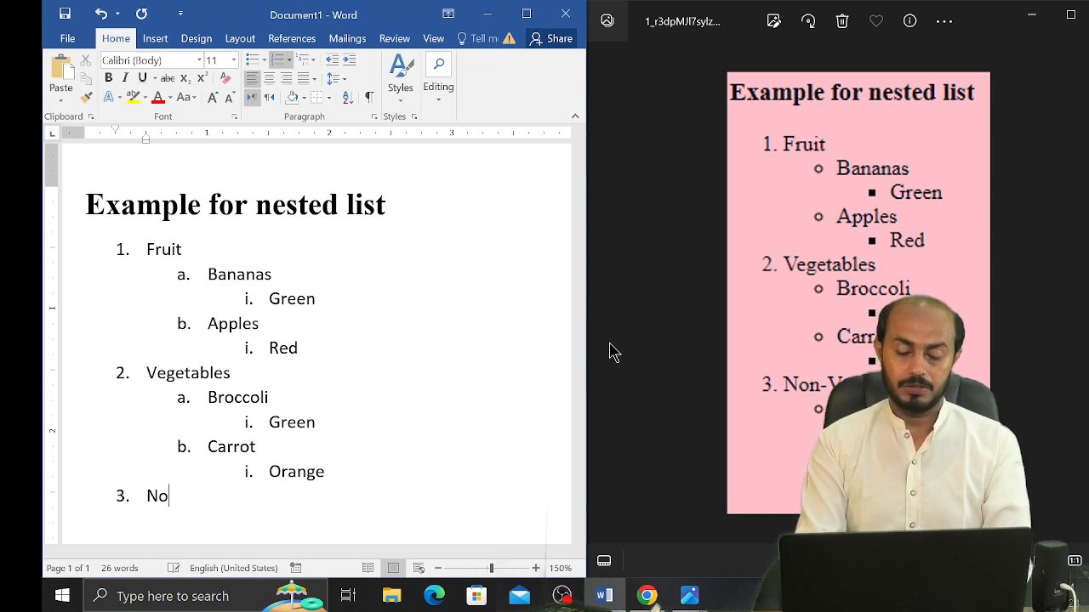
pyautogui.write('n-Veg')
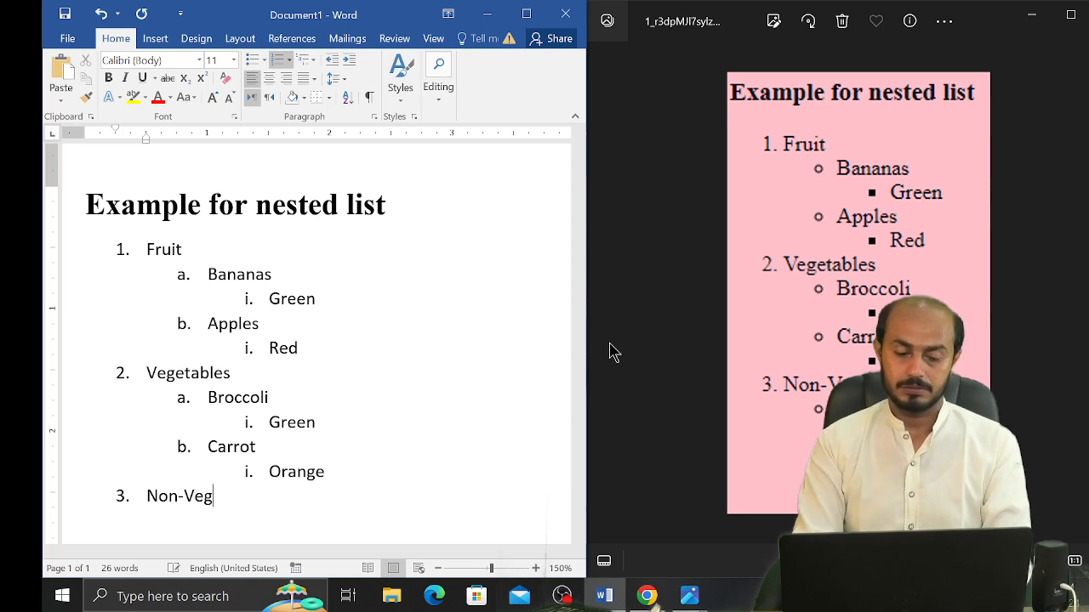
# Step: Add Chicken as the first sub-item of Non-Veg, with Red as a third-level item beneath it
pyautogui.press('Return')
pyautogui.press('Tab')
pyautogui.write('Chicke')
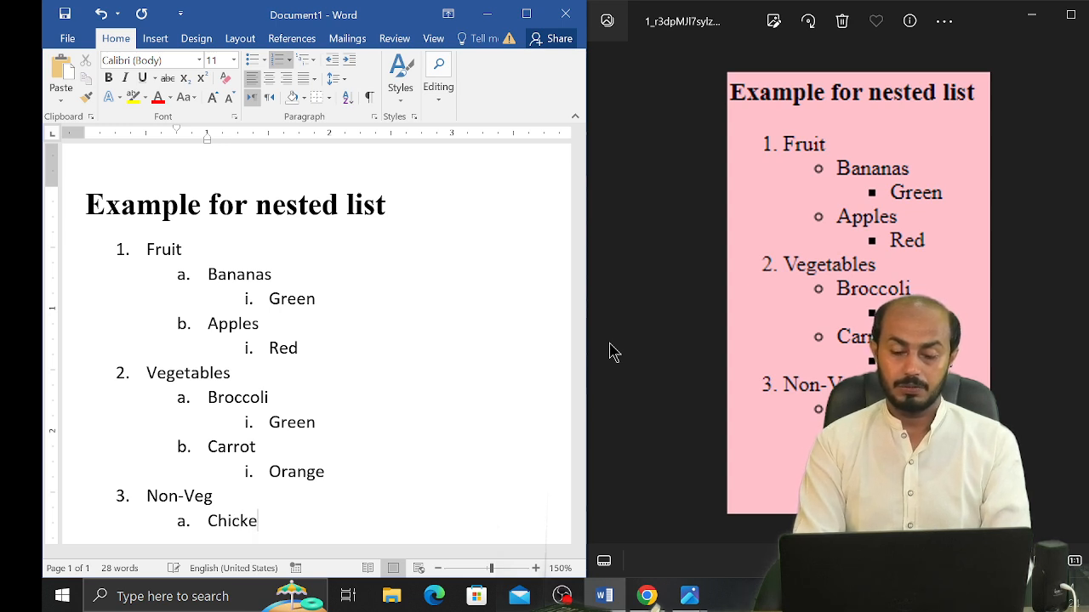
pyautogui.write('n')
pyautogui.press('Return')
pyautogui.press('Tab')
pyautogui.write('Red')
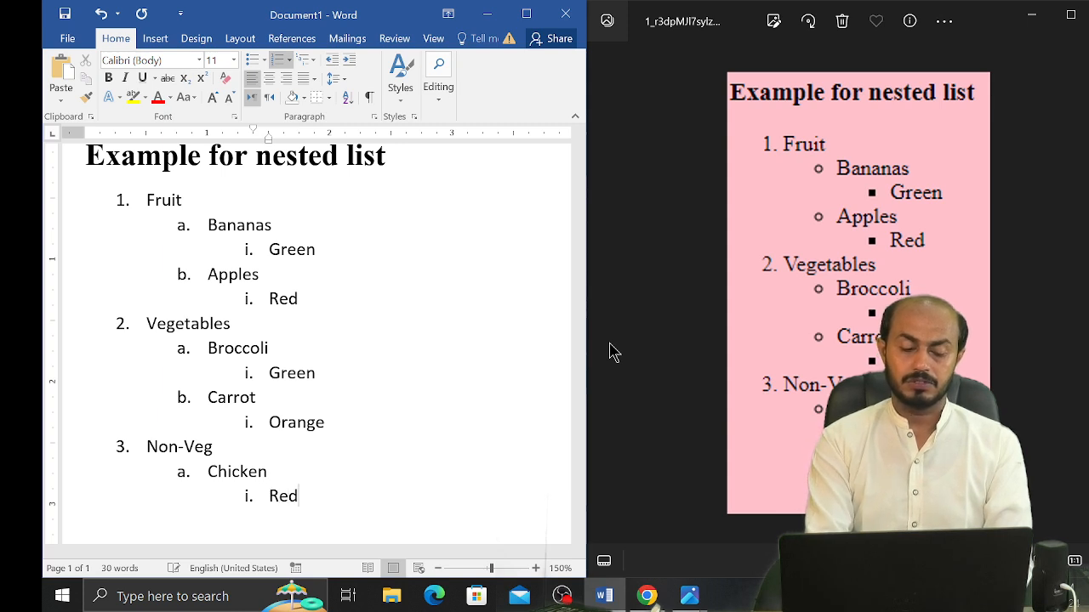
# Step: Add Egg as the second sub-item of Non-Veg, with Yellow as a third-level item beneath it
pyautogui.press('Return')
pyautogui.hotkey('shift', 'Tab')
pyautogui.write('Eh')
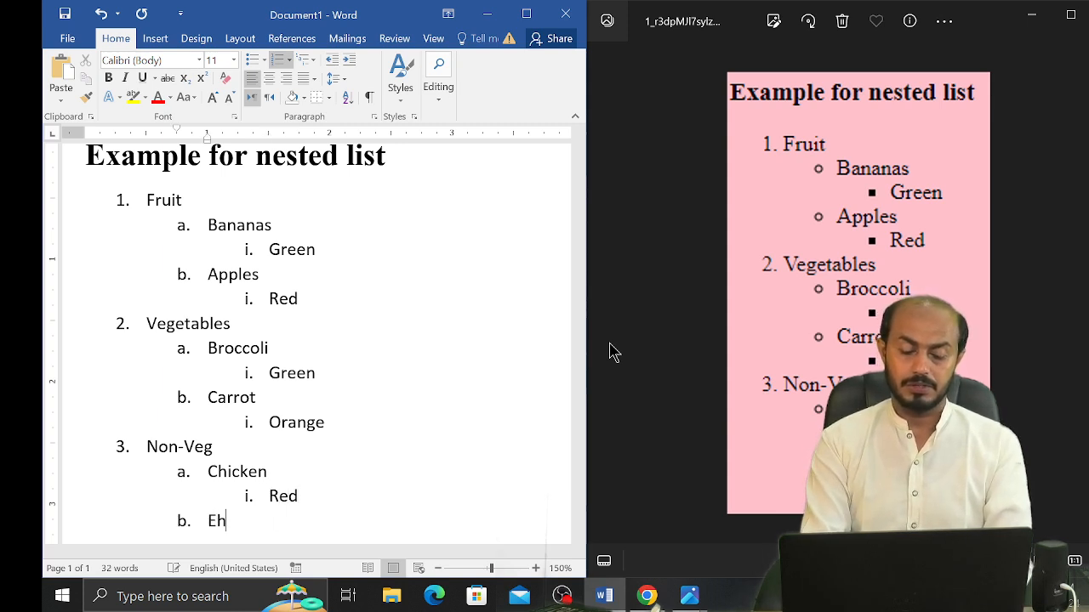
pyautogui.press('BackSpace')
pyautogui.write('gg')
pyautogui.press('Return')
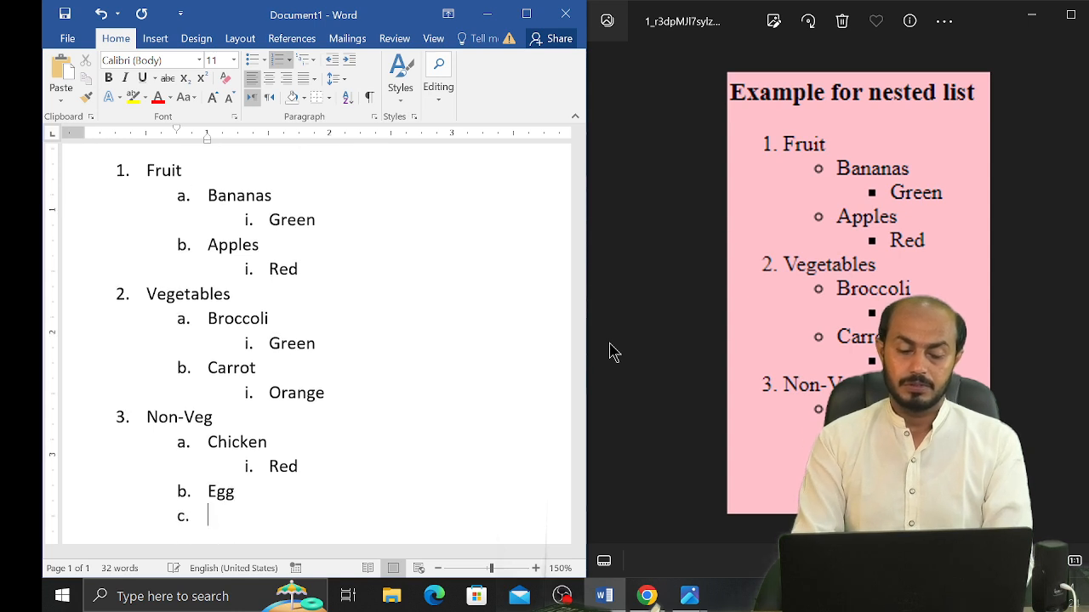
pyautogui.press('Tab')
pyautogui.write('Yee')
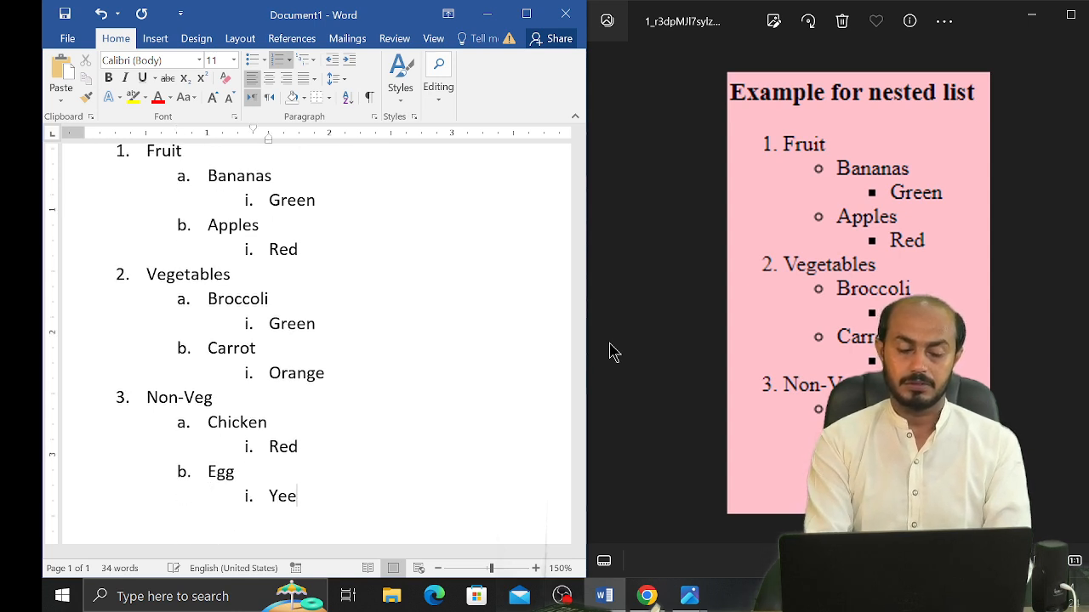
pyautogui.press('BackSpace')
pyautogui.write('llow')
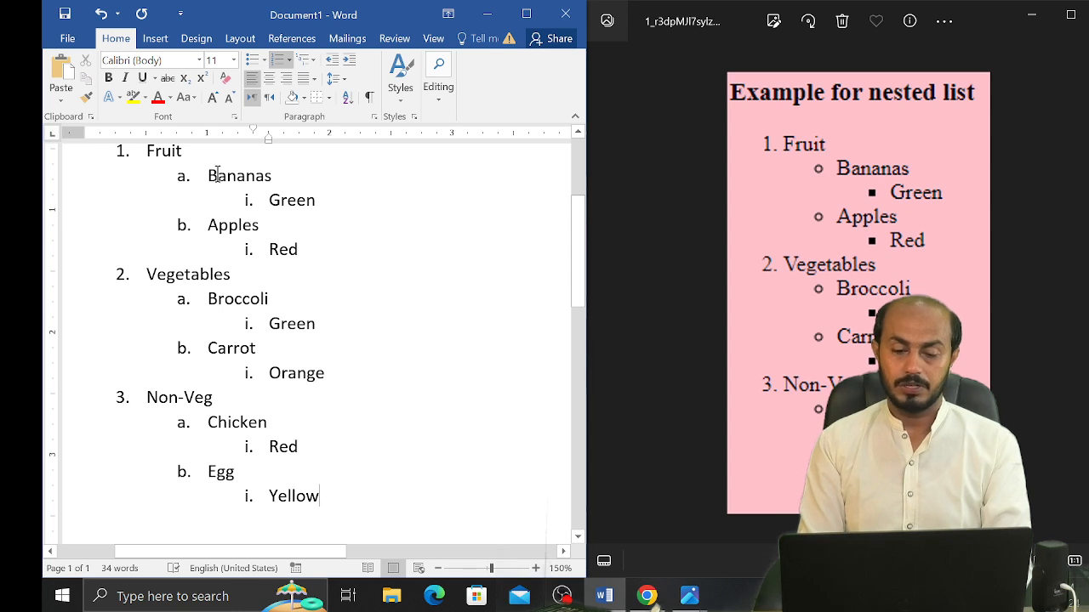
# Step: Replace the numbering of the Bananas item with the hollow circle bullet from the bullet library
pyautogui.moveTo(209, 176); pyautogui.dragTo(286, 173)
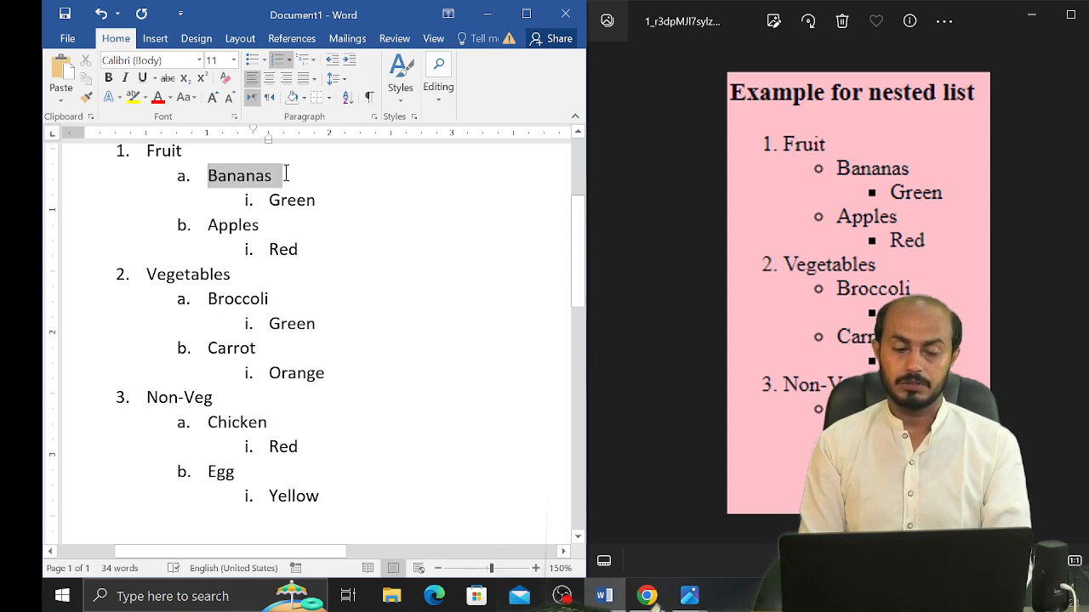
pyautogui.click(263, 61)
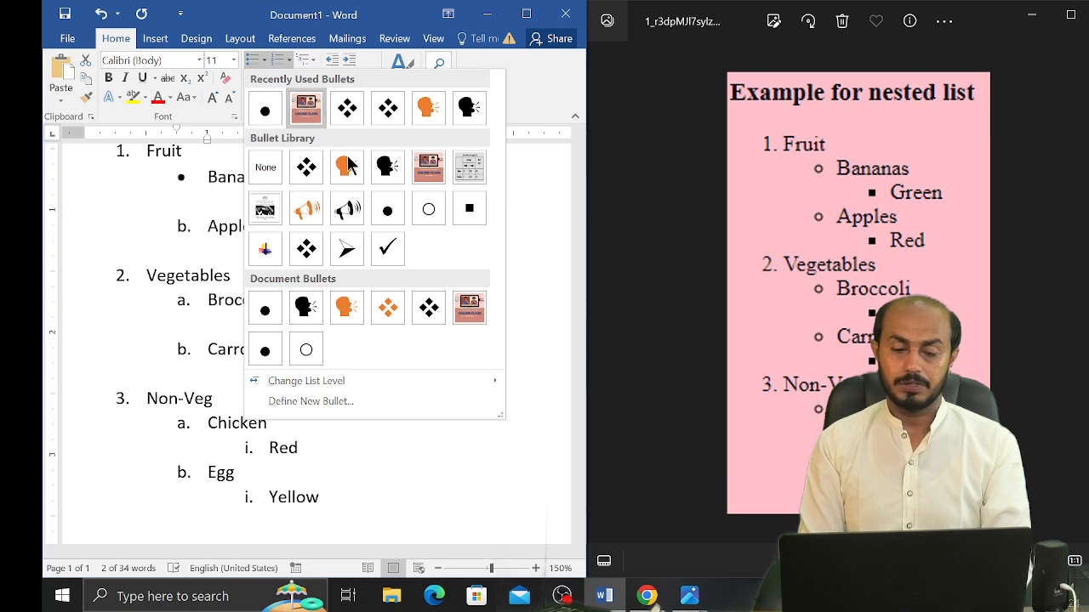
pyautogui.click(428, 210)
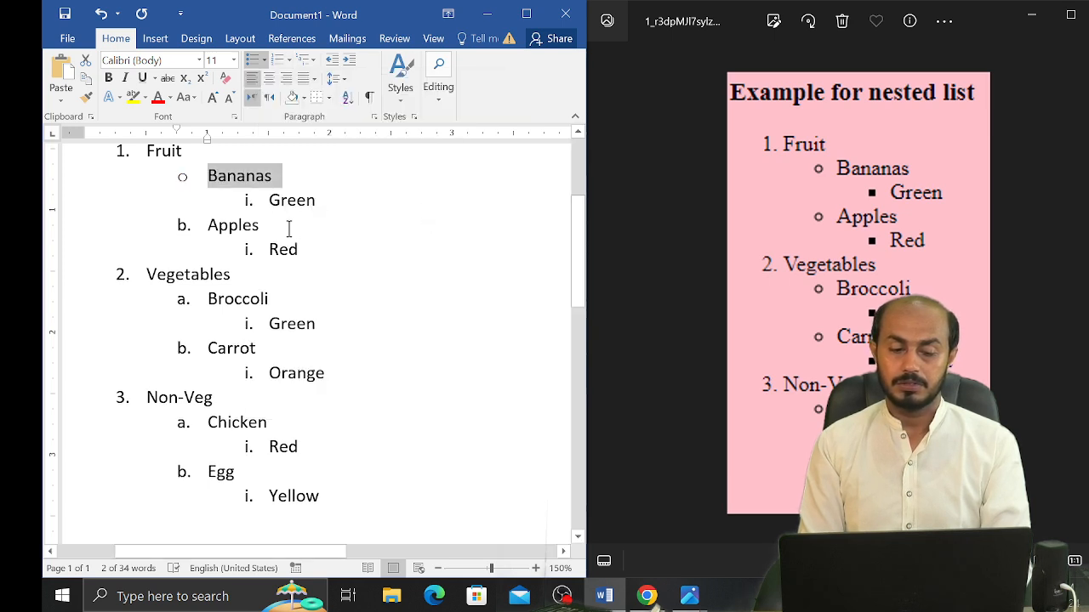
# Step: Copy the formatting of Bananas to Apples, Broccoli, Carrot, Chicken and Egg with Format Painter
pyautogui.click(88, 98)
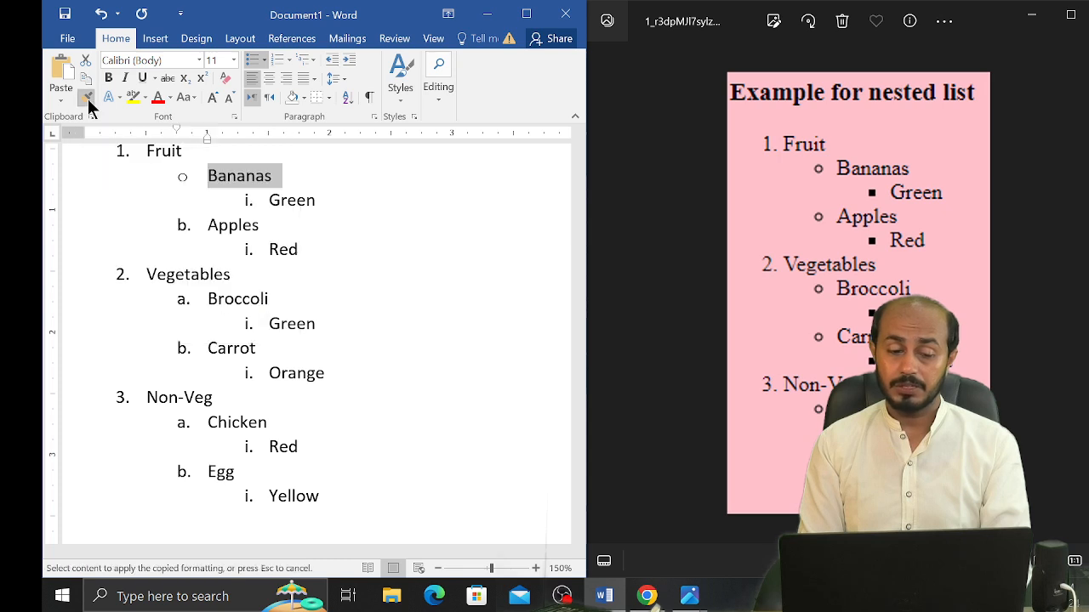
pyautogui.moveTo(269, 226); pyautogui.dragTo(212, 231)
pyautogui.moveTo(268, 300); pyautogui.dragTo(202, 299)
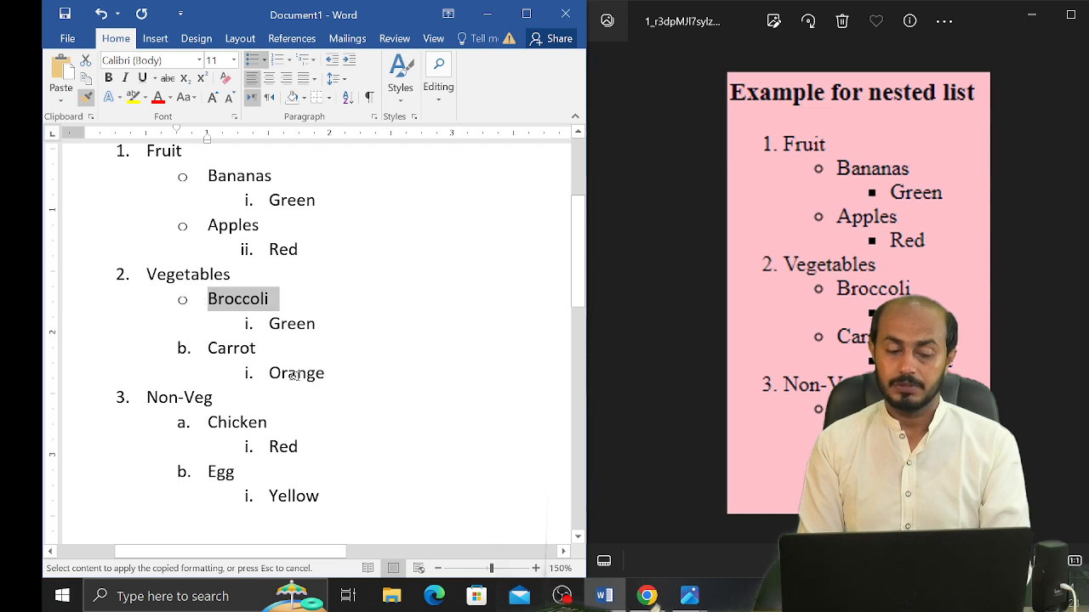
pyautogui.moveTo(257, 347); pyautogui.dragTo(196, 349)
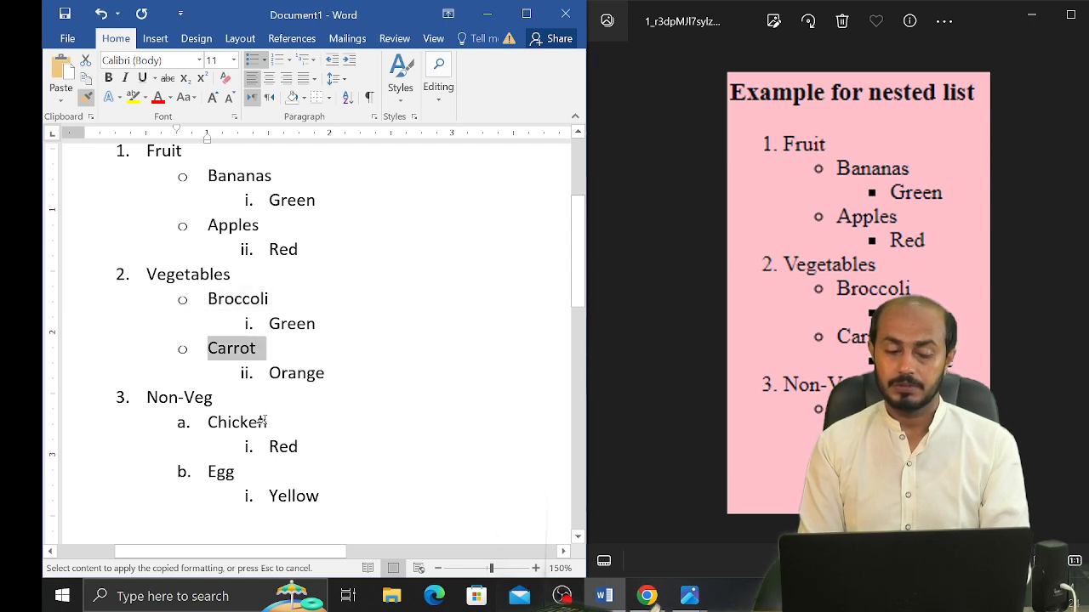
pyautogui.moveTo(271, 425); pyautogui.dragTo(204, 424)
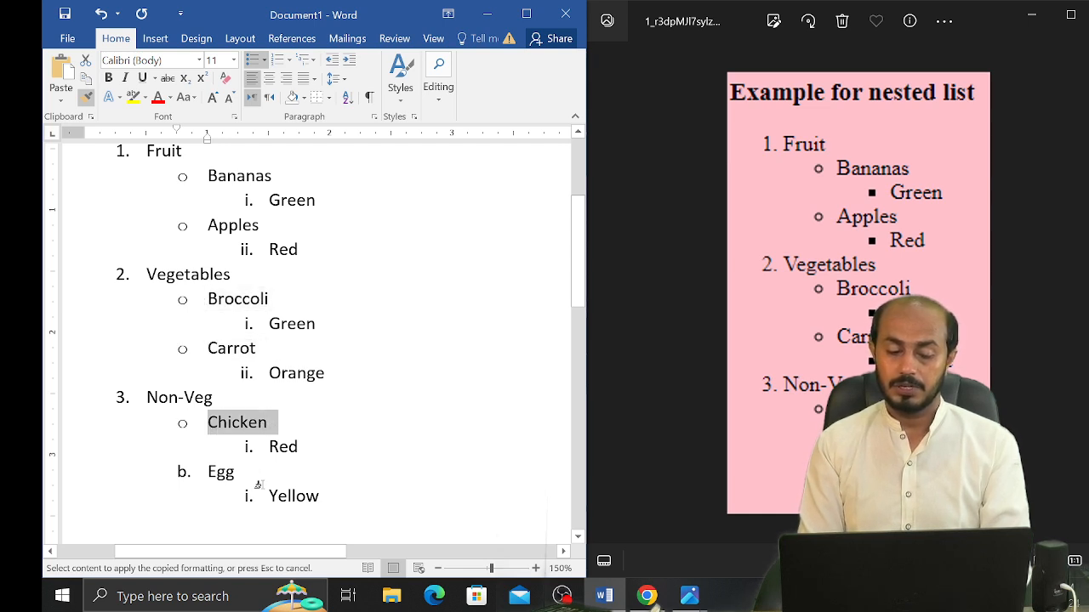
pyautogui.moveTo(245, 473)
pyautogui.mouseDown()
pyautogui.moveTo(204, 471)
pyautogui.moveTo(210, 481)
pyautogui.mouseUp()
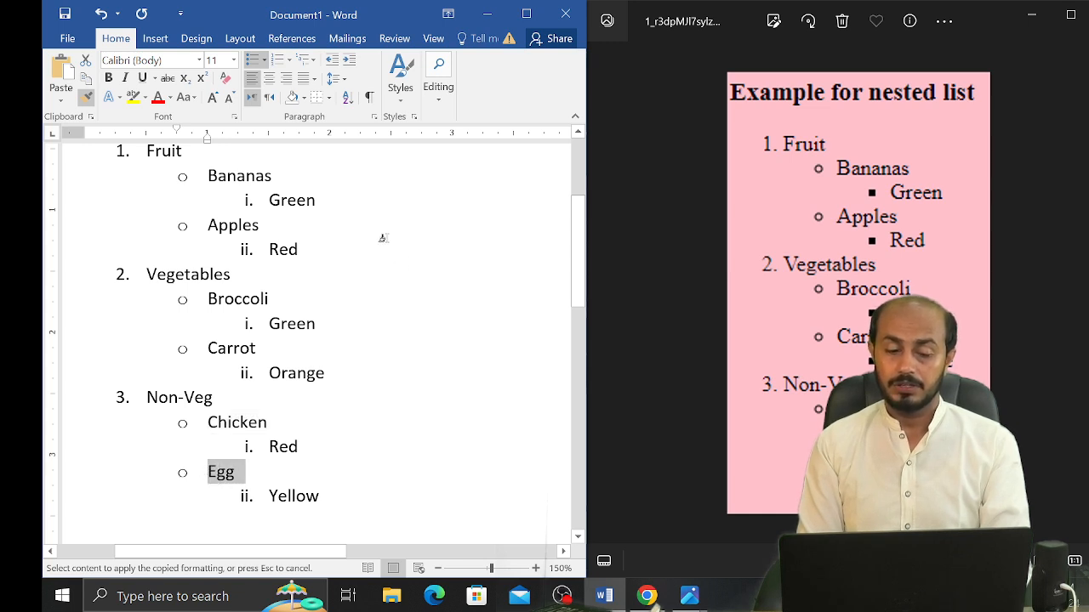
pyautogui.press('Escape')
# Step: Apply the solid square bullet to the third-level items, starting from Green under Bananas
pyautogui.click(308, 200)
pyautogui.click(265, 59)
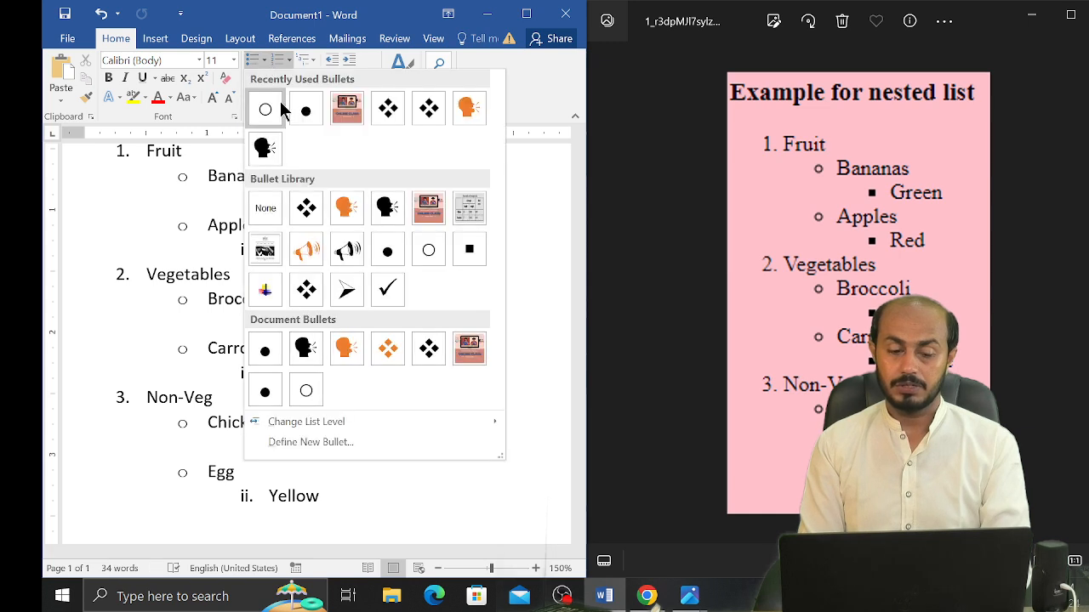
pyautogui.click(467, 252)
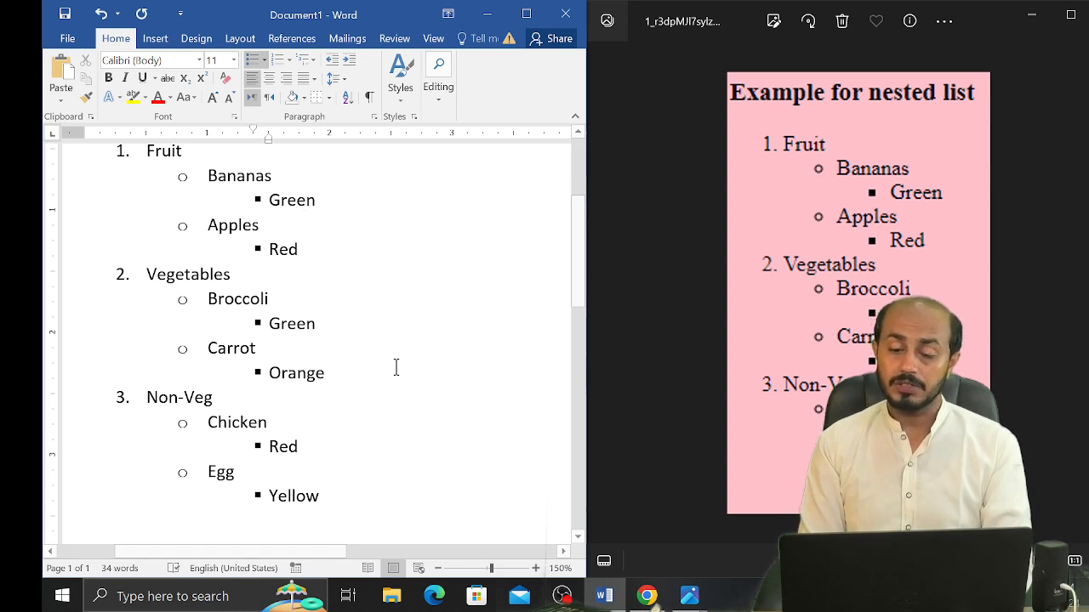
# Step: Maximize the window of the document with the finished nested list
pyautogui.hotkey('alt', 'Tab')
pyautogui.hotkey('alt', 'shift', 'Tab')
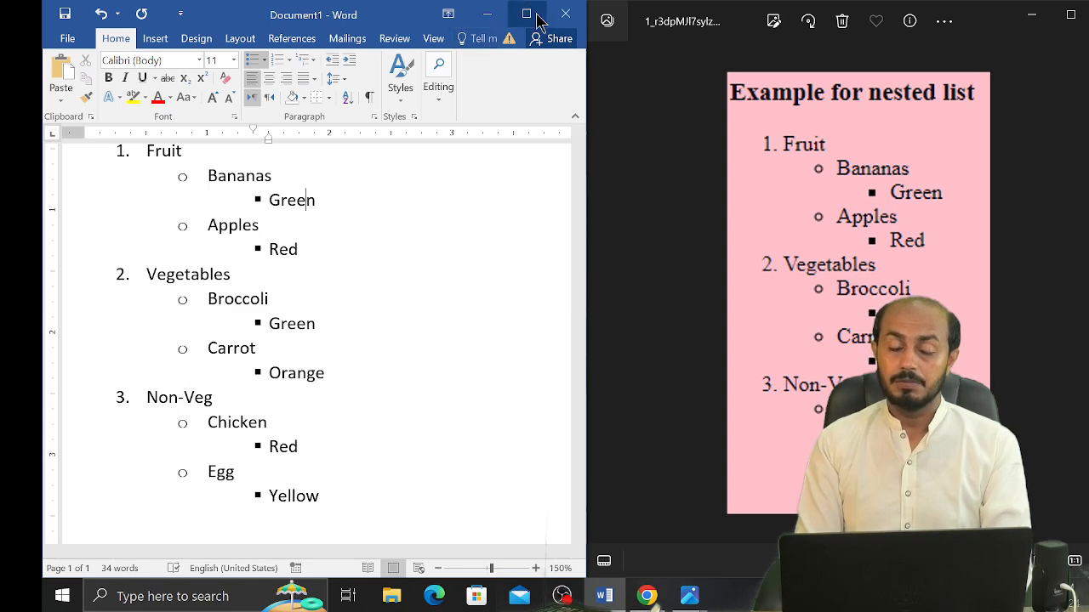
pyautogui.click(537, 17)
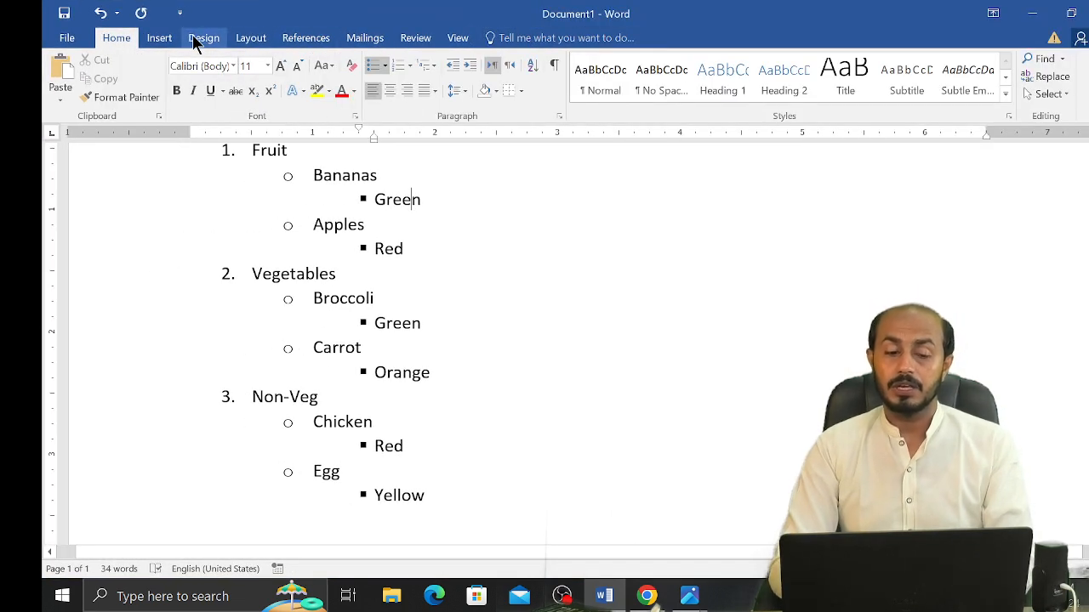
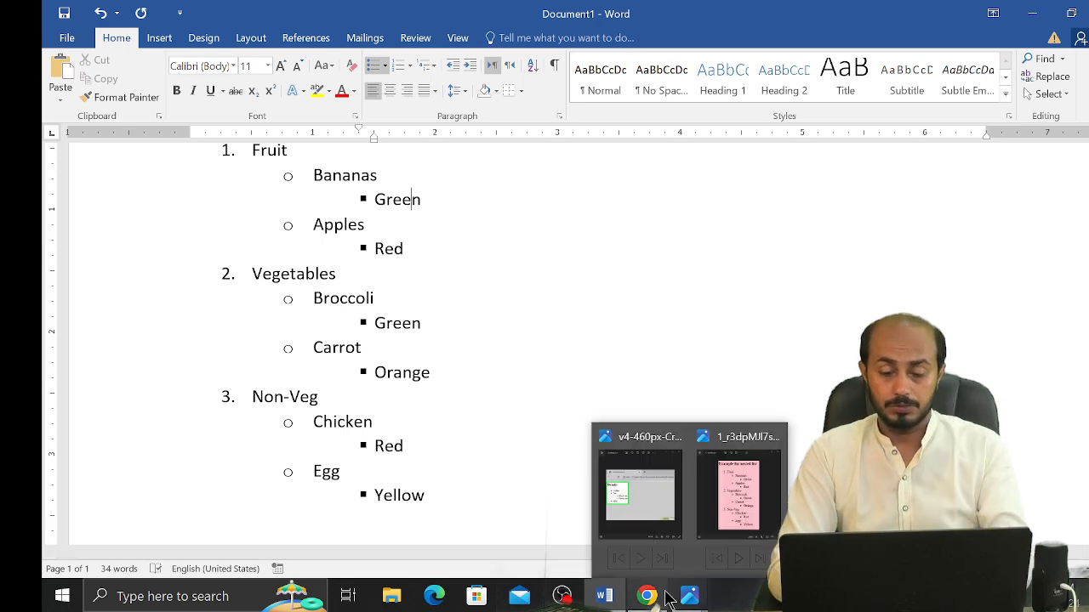
# Step: Switch to Chrome and browse the image results for other nested list examples to practise with
pyautogui.click(646, 596)
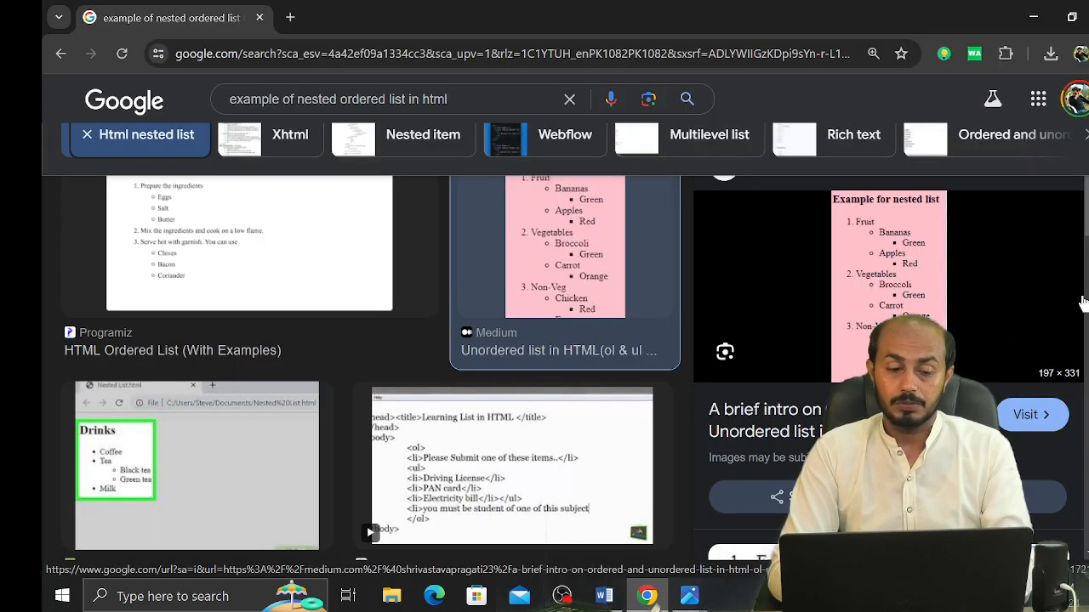
pyautogui.scroll(-5, 366, 366)
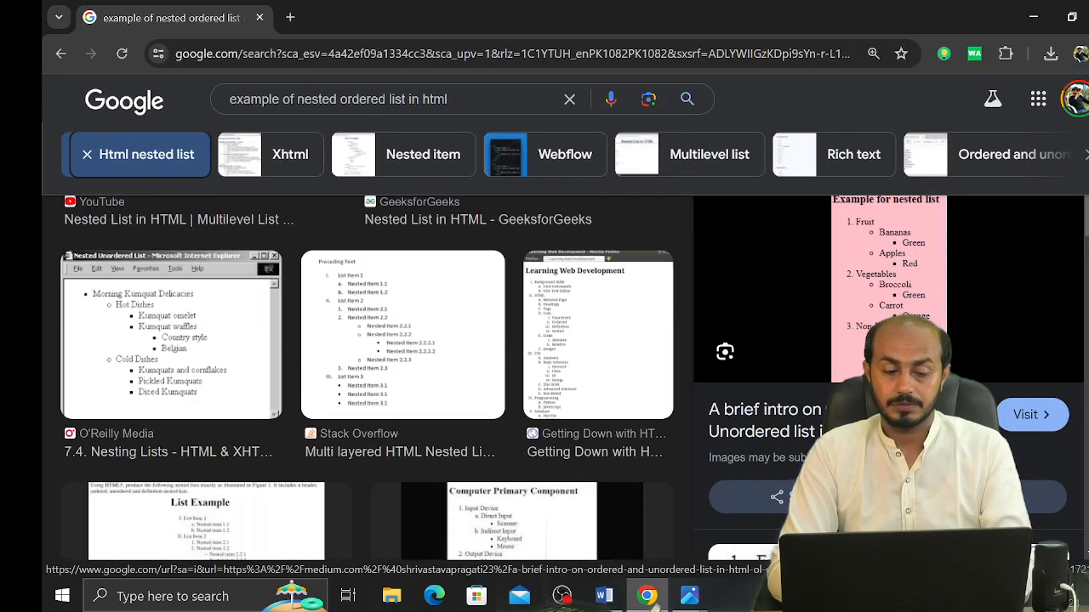
pyautogui.scroll(2, 365, 374)
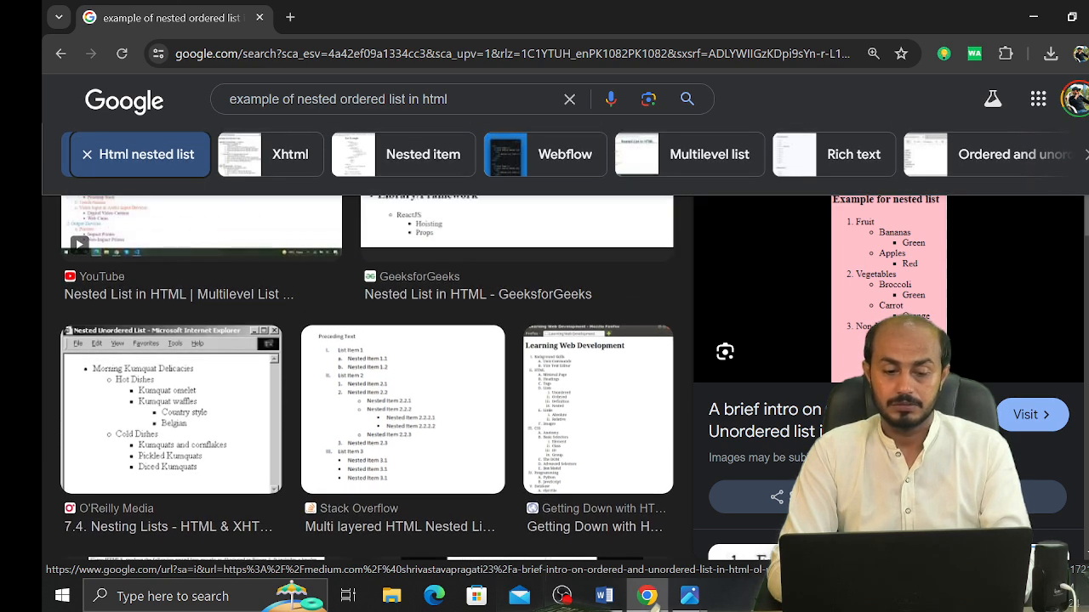
pyautogui.scroll(4, 366, 377)
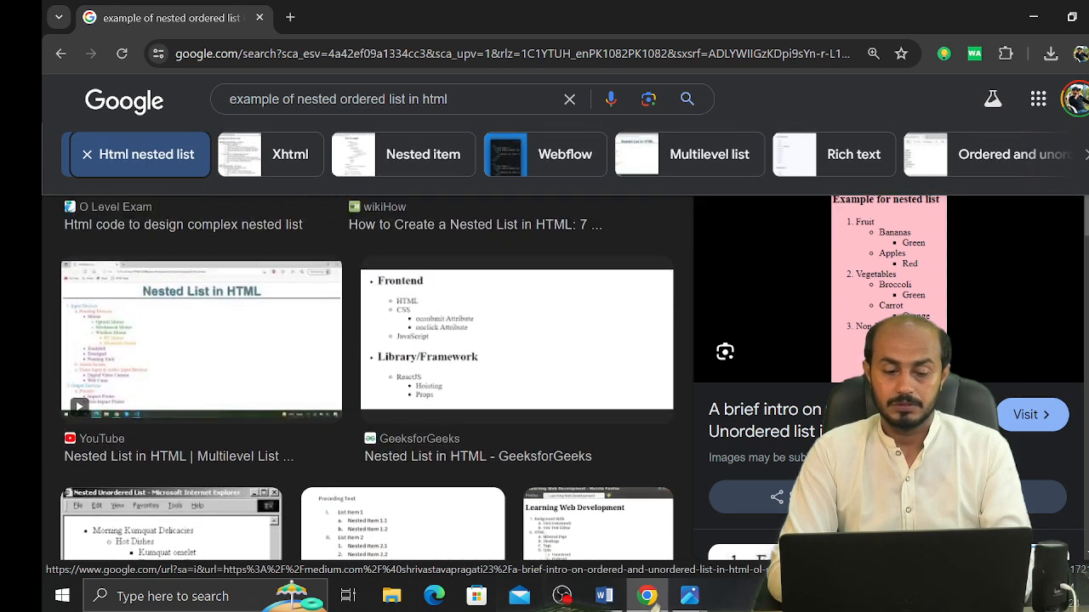
pyautogui.scroll(-3, 425, 438)
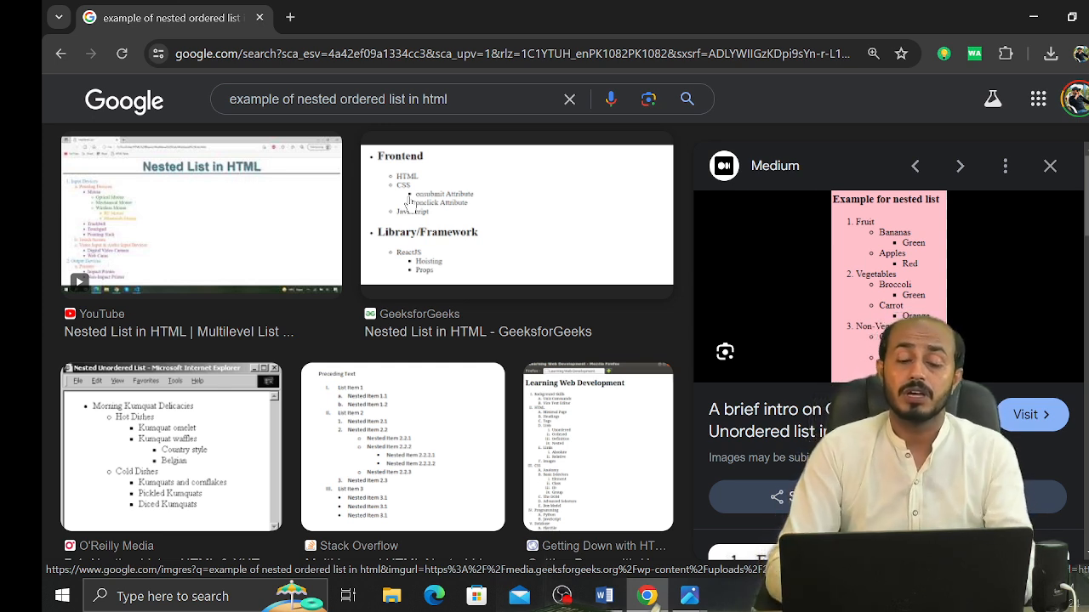
# Step: Save the Stack Overflow multi-layered nested list image to the Desktop as the PNG file bjul6
pyautogui.click(394, 392)
pyautogui.rightClick(871, 260)
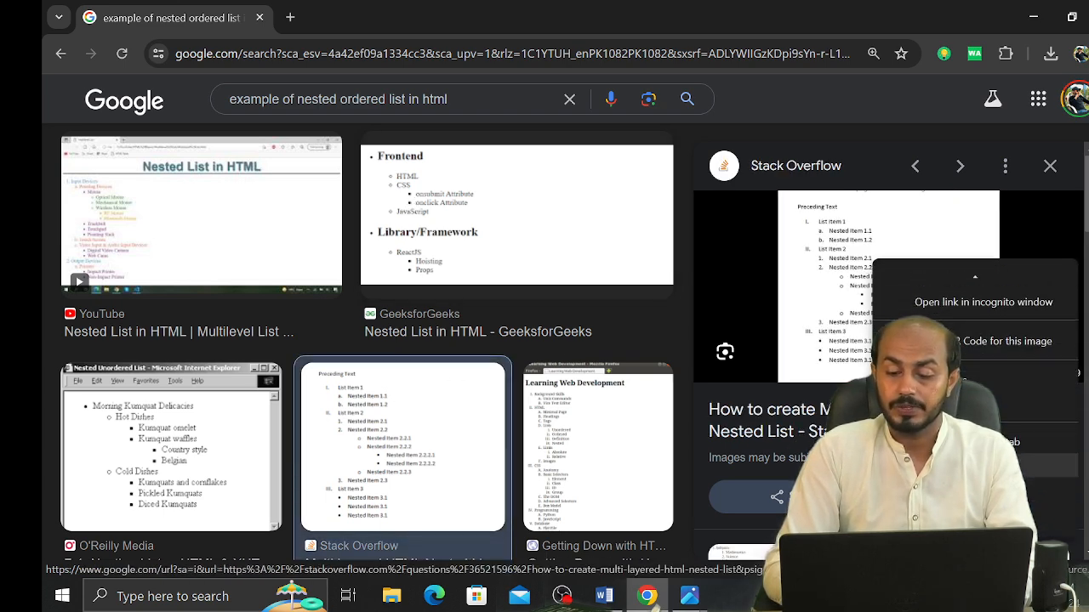
pyautogui.click(970, 440)
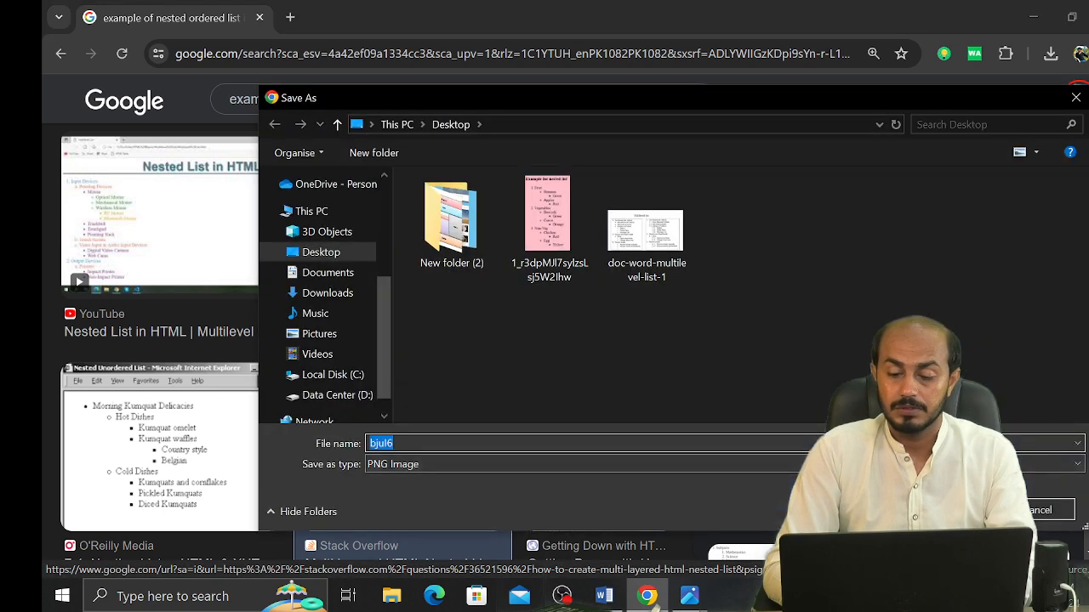
pyautogui.press('Return')
# Step: Open the downloaded bjul6.png and place it side by side with the Word document Document1
pyautogui.click(910, 96)
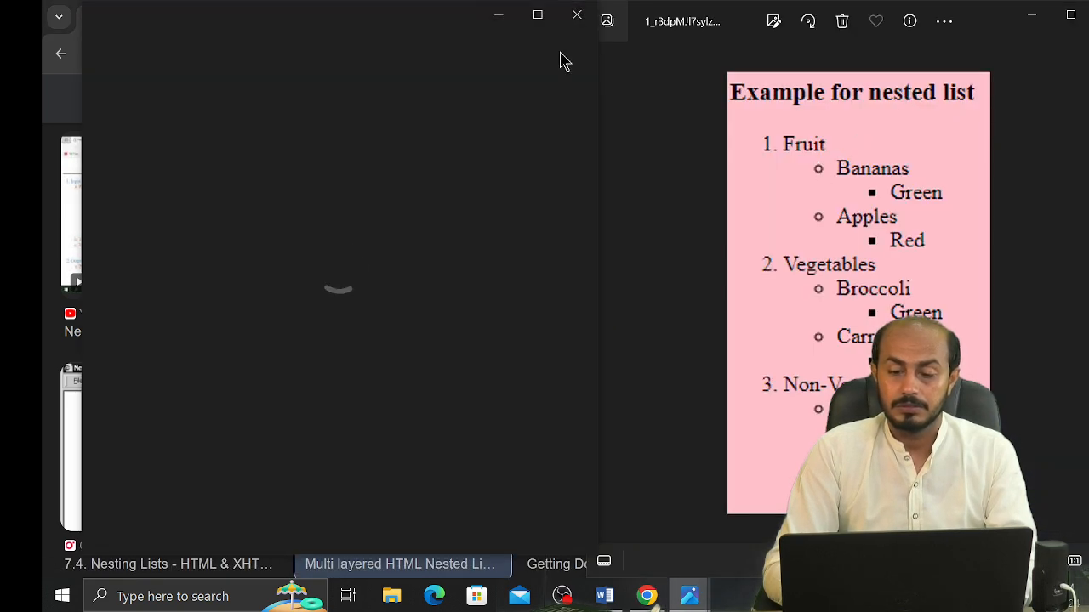
pyautogui.press('super+Right')
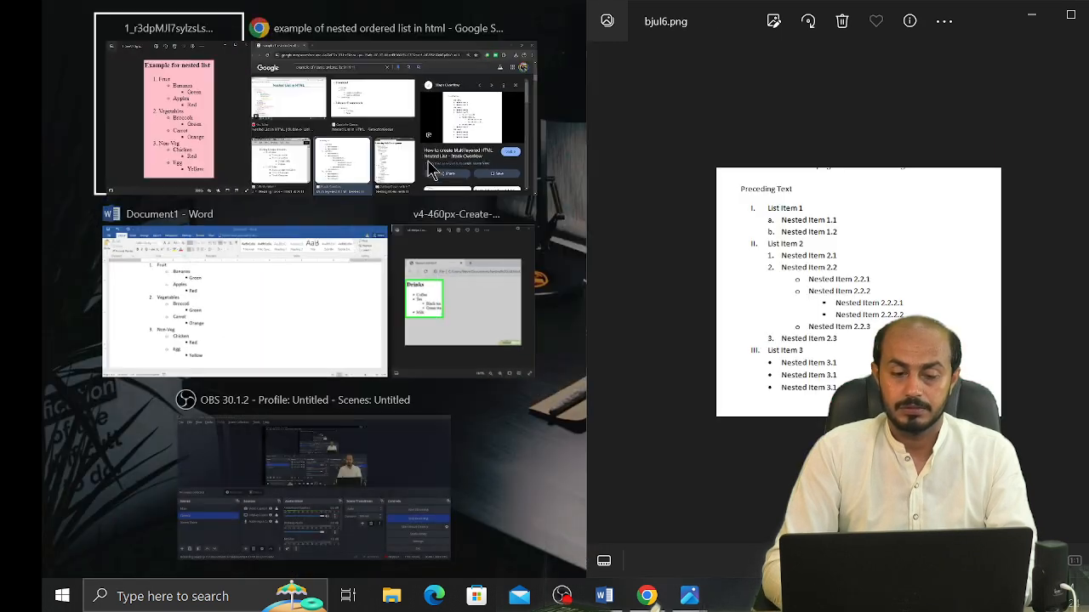
pyautogui.click(287, 309)
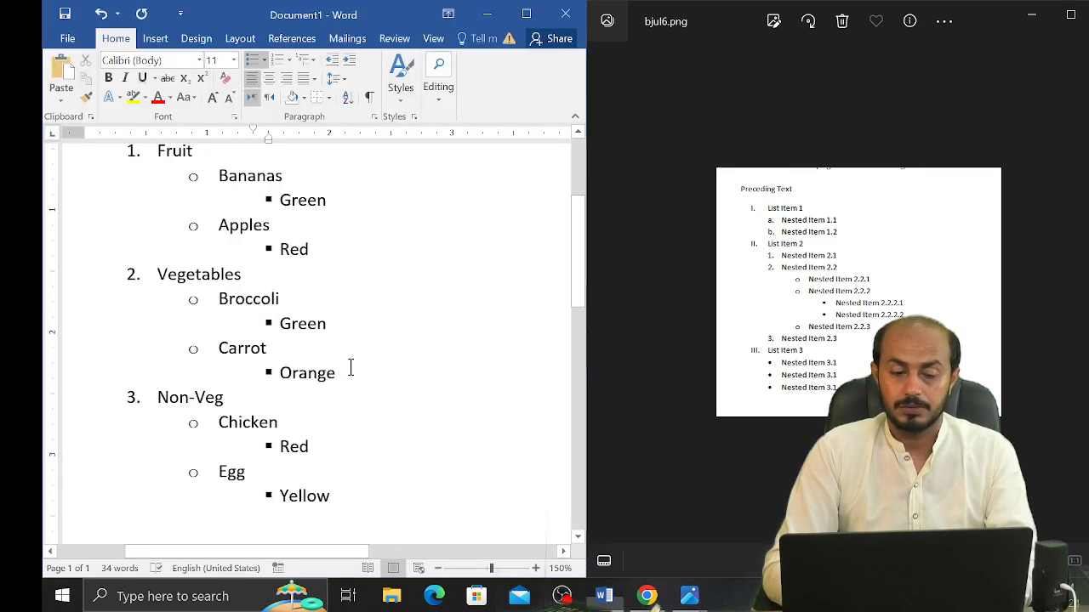
# Step: Delete the whole Fruit, Vegetables and Non-Veg list and enter "Preceding Text" as the first line of the document
pyautogui.hotkey('ctrl', 'a')
pyautogui.press('Delete')
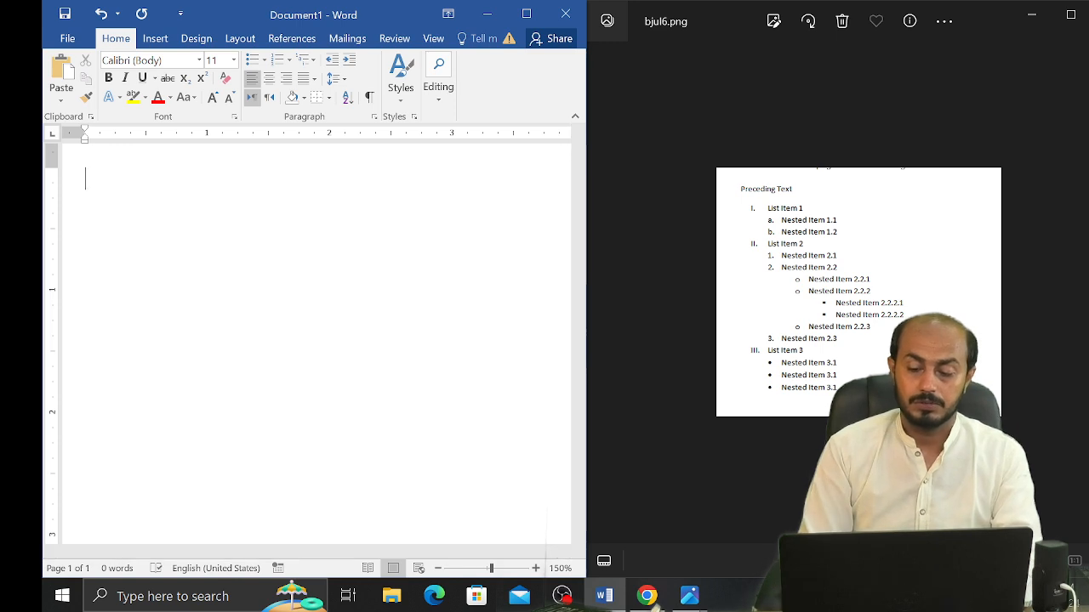
pyautogui.click(902, 434)
pyautogui.scroll(4, 902, 434)
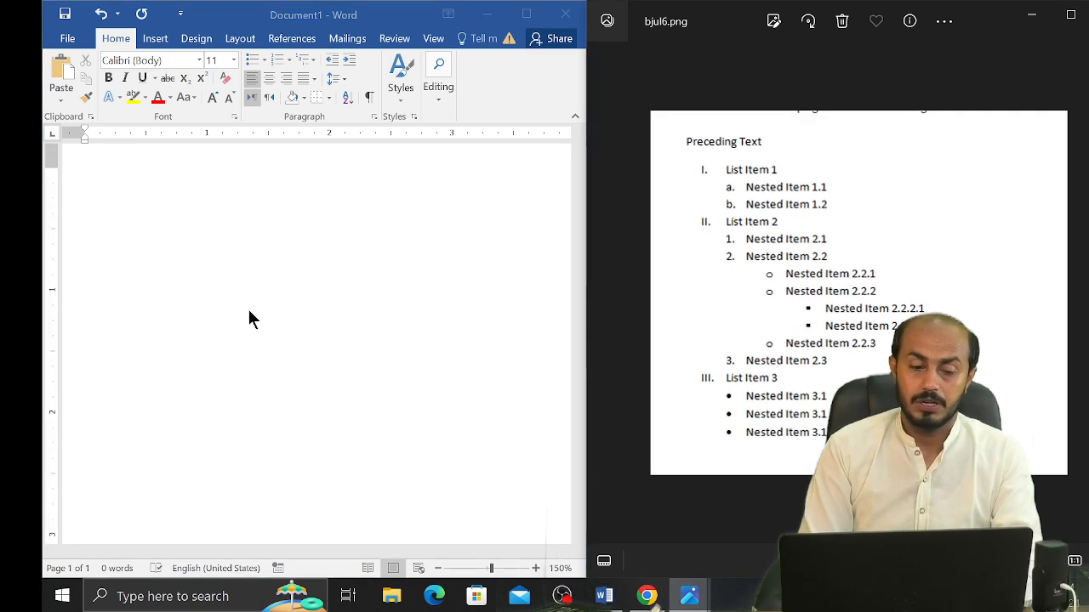
pyautogui.click(222, 232)
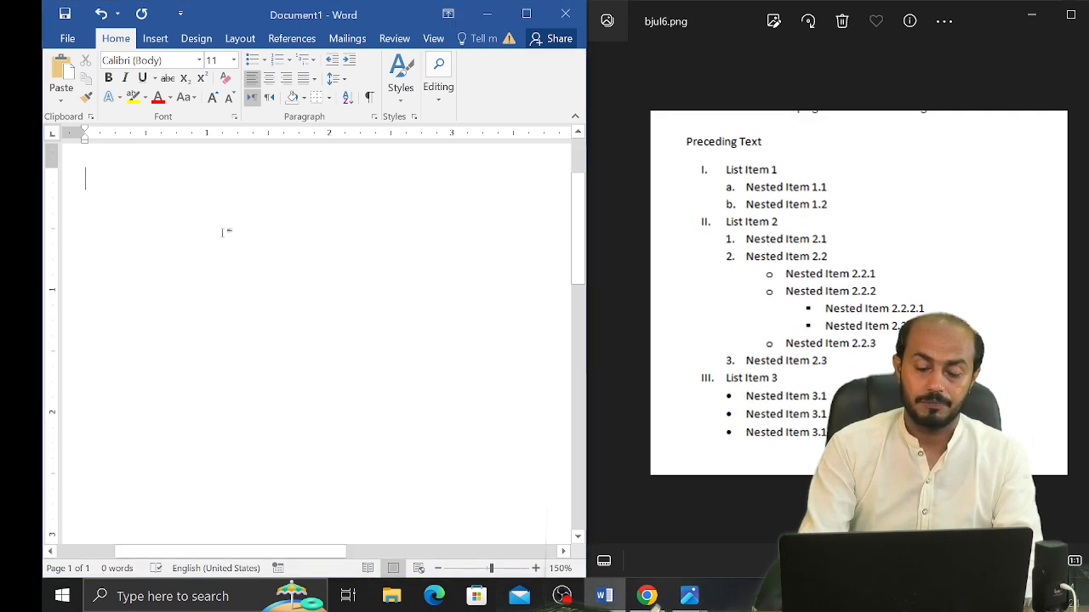
pyautogui.write('Preceding Text')
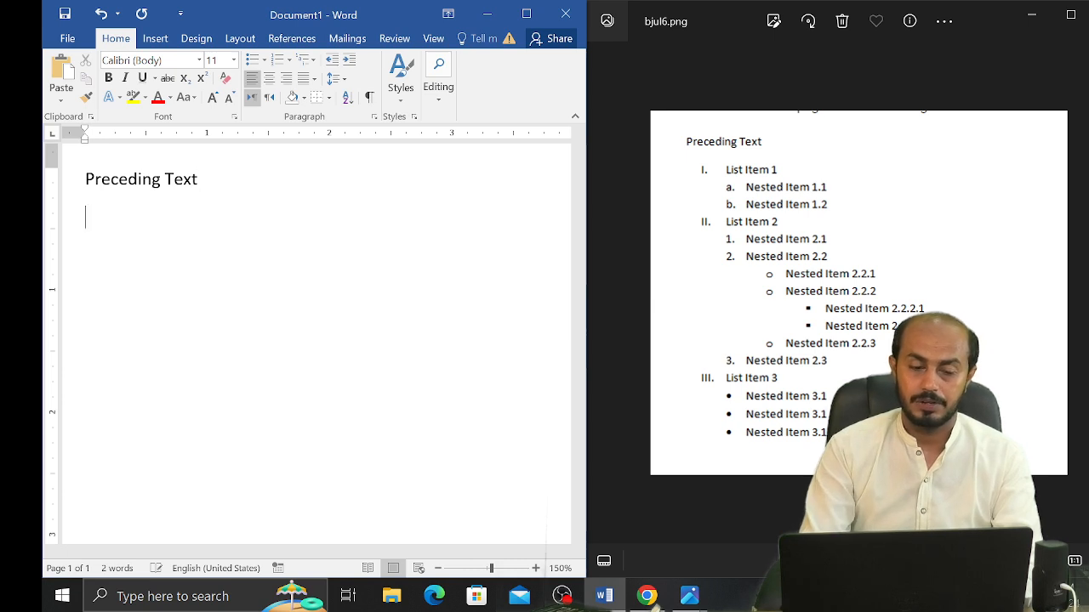
# Step: Start a Roman-numeral numbered list under Preceding Text with "List item 1" as its first item
pyautogui.click(290, 59)
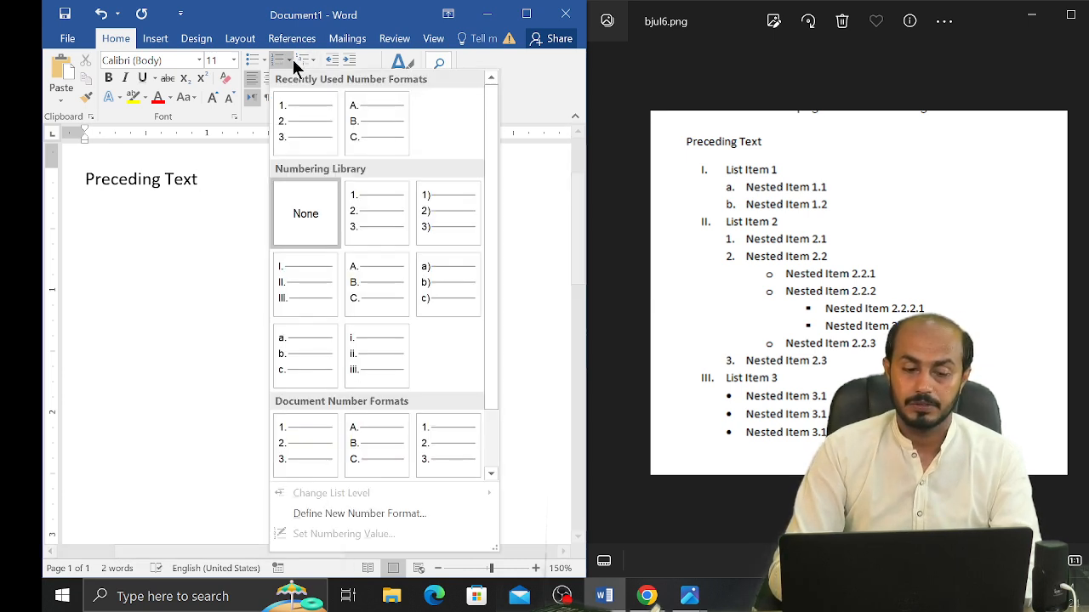
pyautogui.click(309, 271)
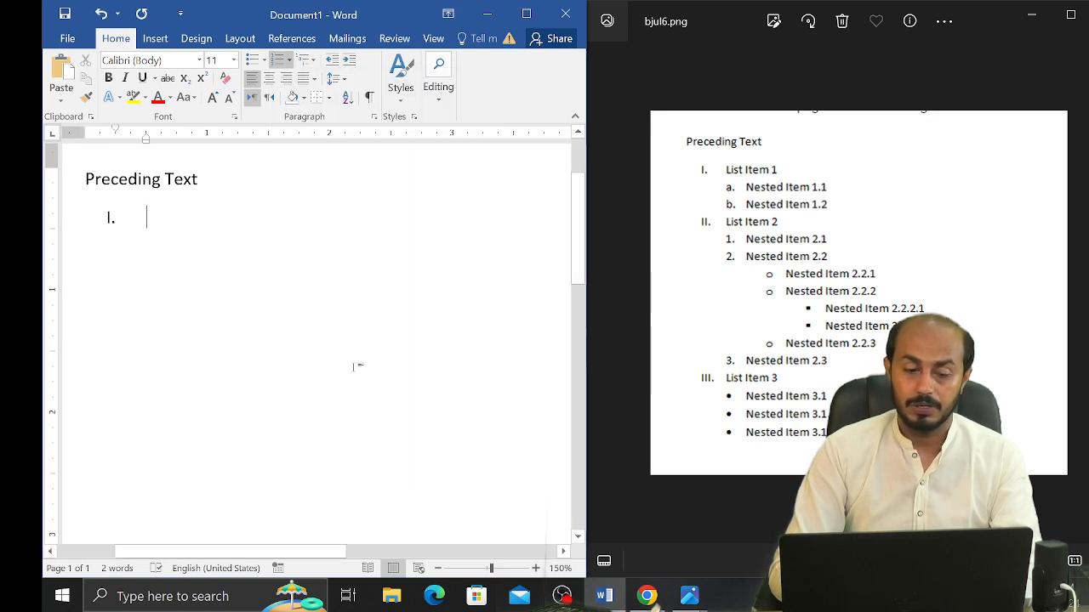
pyautogui.write('List')
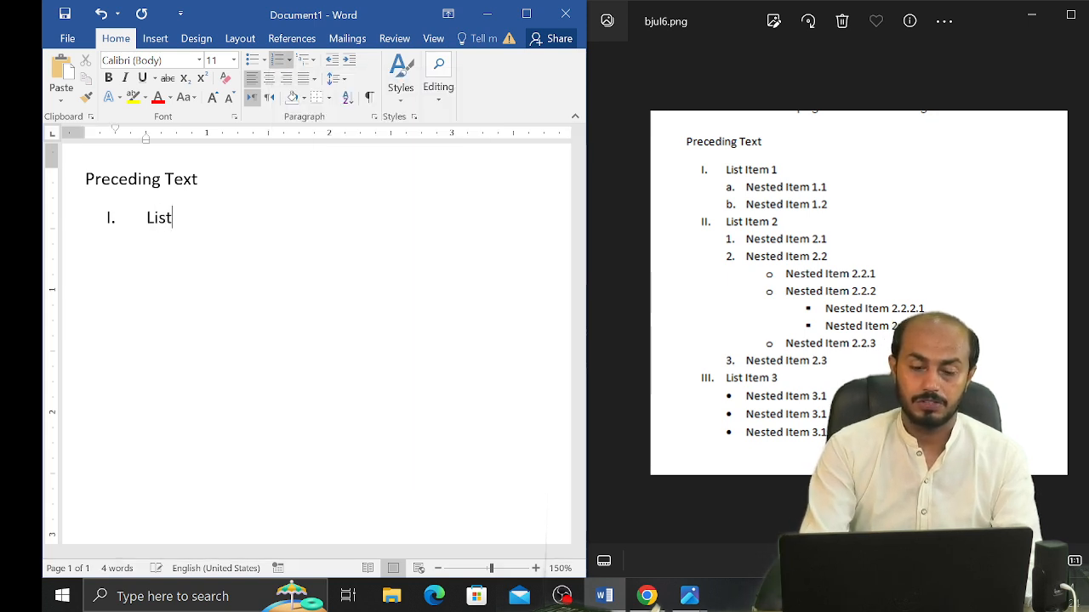
pyautogui.write(' item')
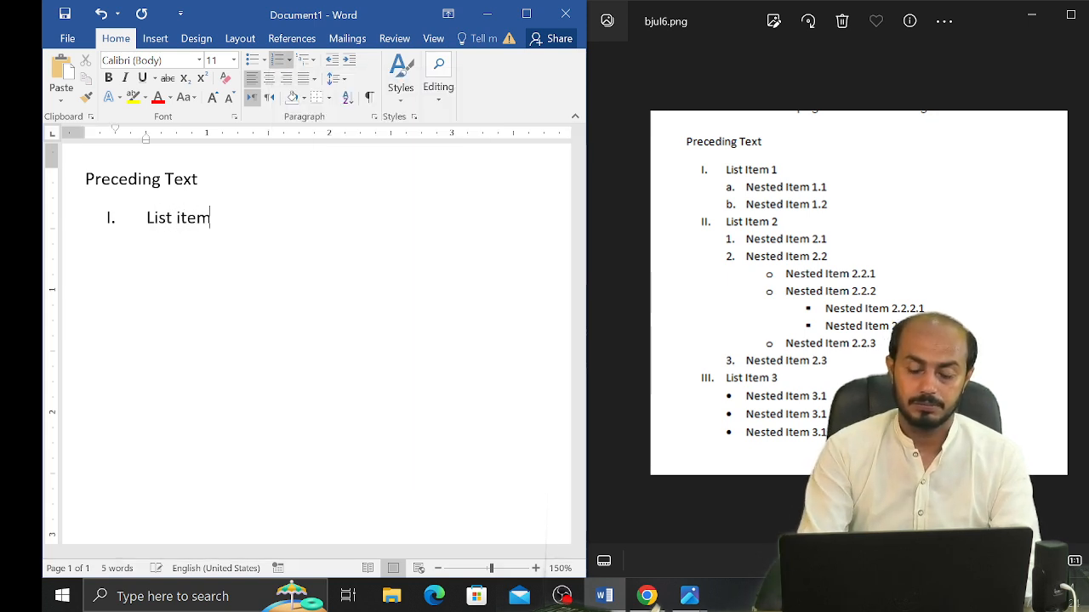
pyautogui.write(' 1')
pyautogui.press('Return')
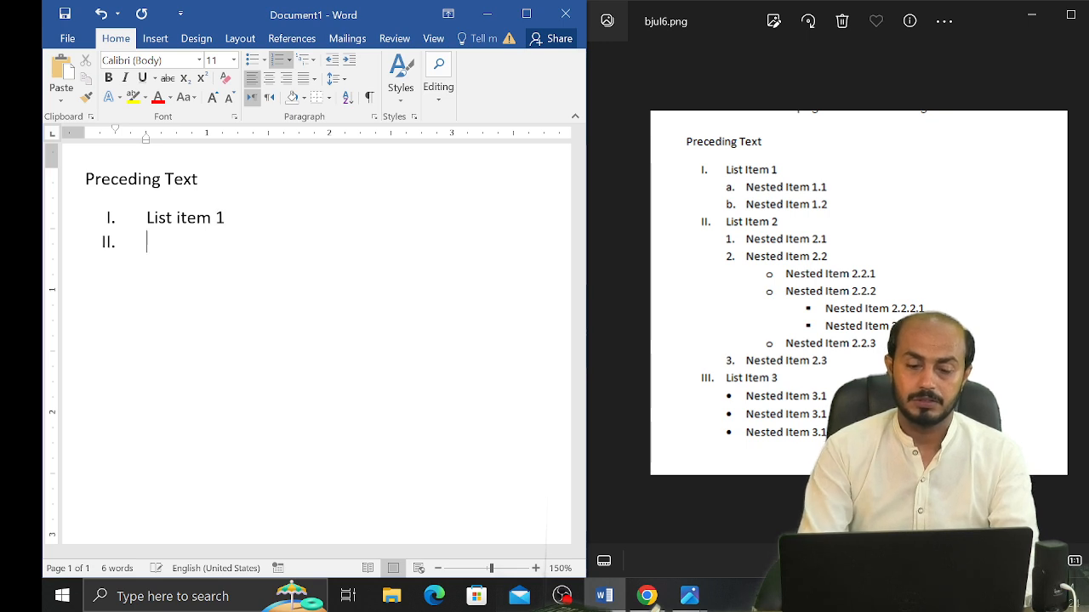
# Step: Add "Nested Item 1.1" as a second-level item below List item 1, correcting the misspelled word to "Nested"
pyautogui.press('Tab')
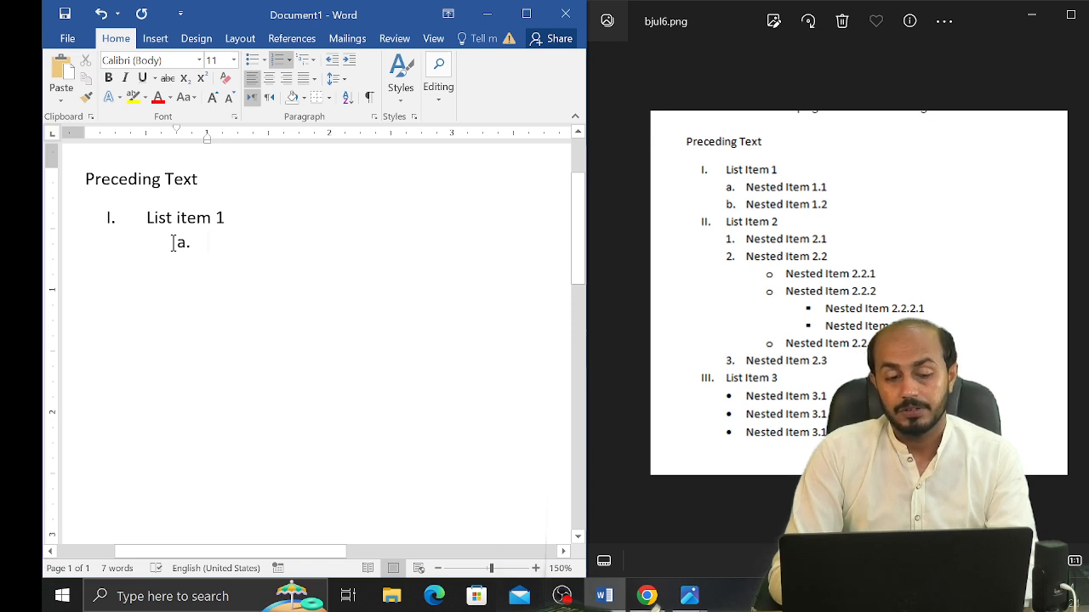
pyautogui.write('Nex')
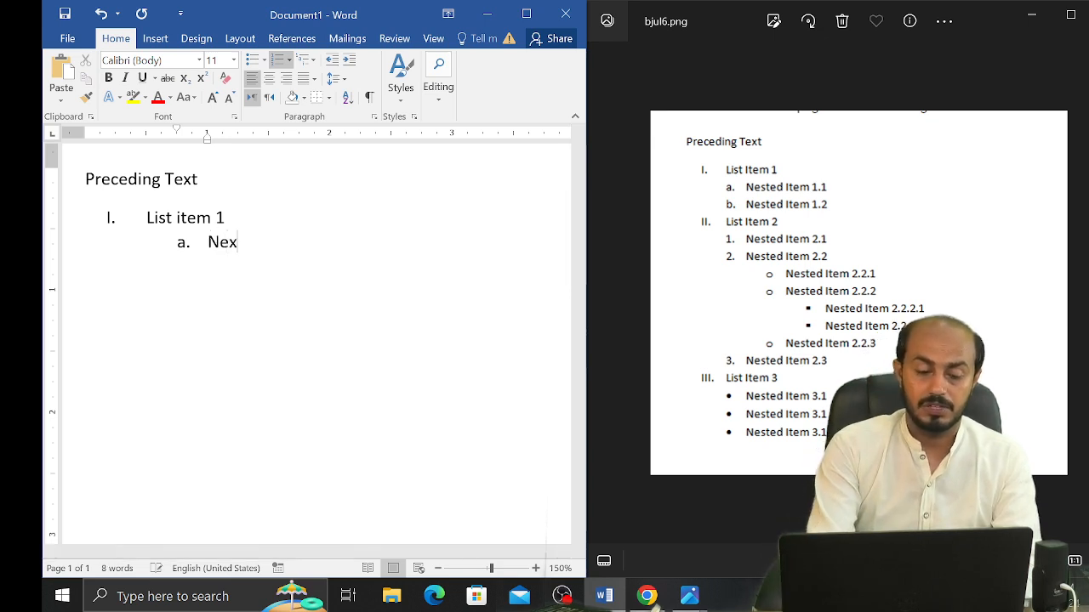
pyautogui.write('ted')
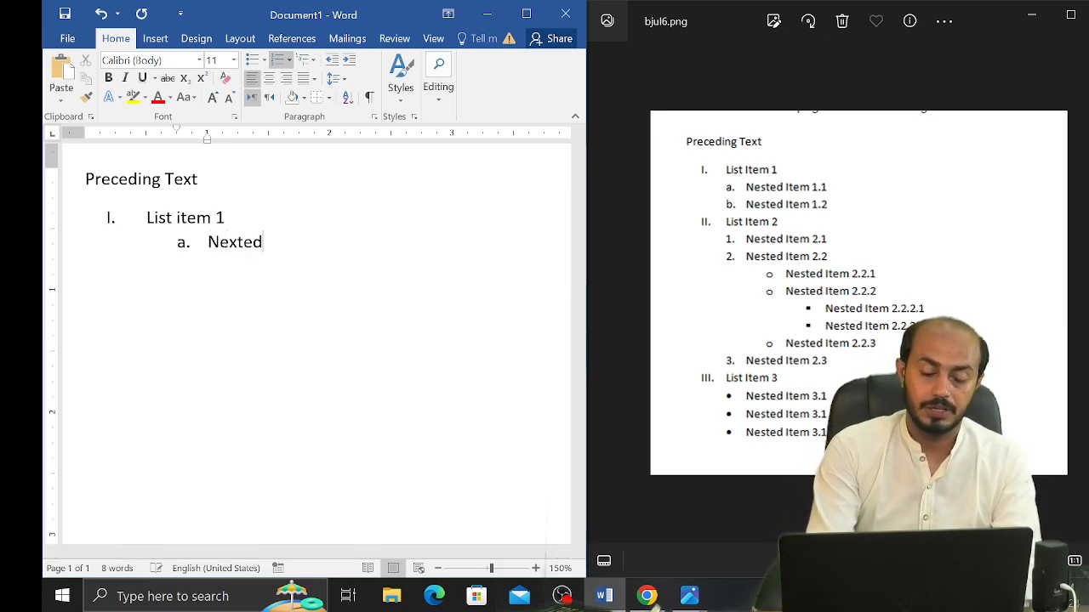
pyautogui.write(' Ite')
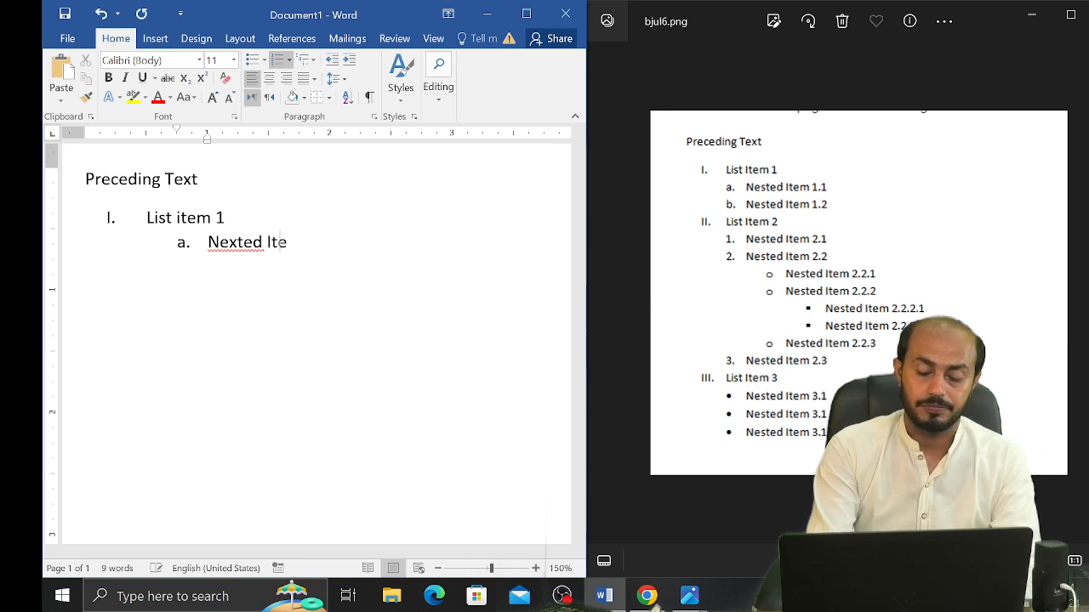
pyautogui.write('m 1.1')
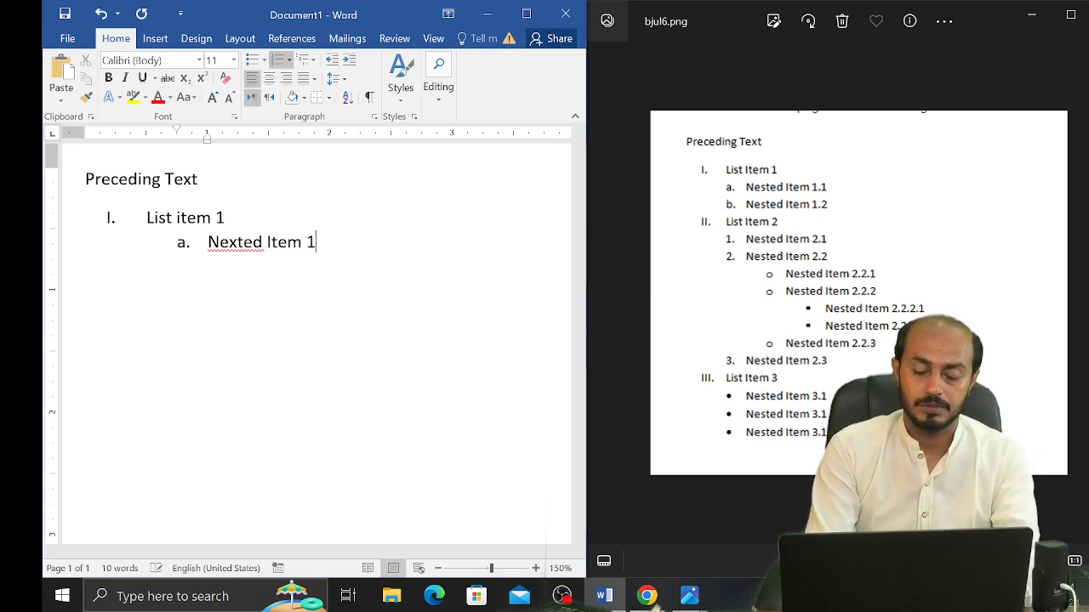
pyautogui.press('Left')
pyautogui.press('Left')
pyautogui.press('Left')
pyautogui.press('Left')
pyautogui.press('Left')
pyautogui.press('Left')
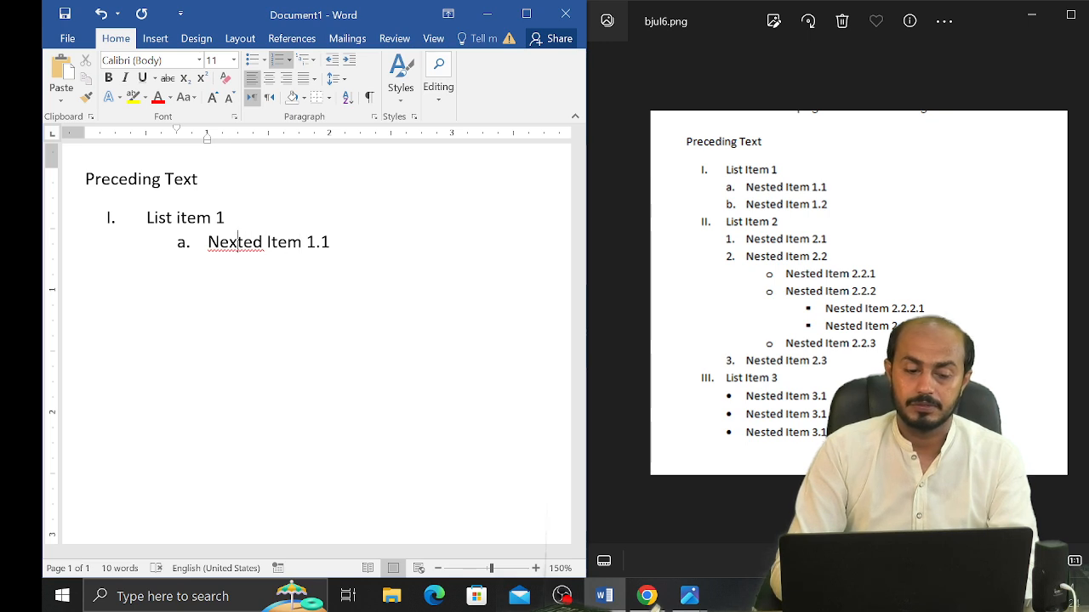
pyautogui.press('BackSpace')
pyautogui.write('s')
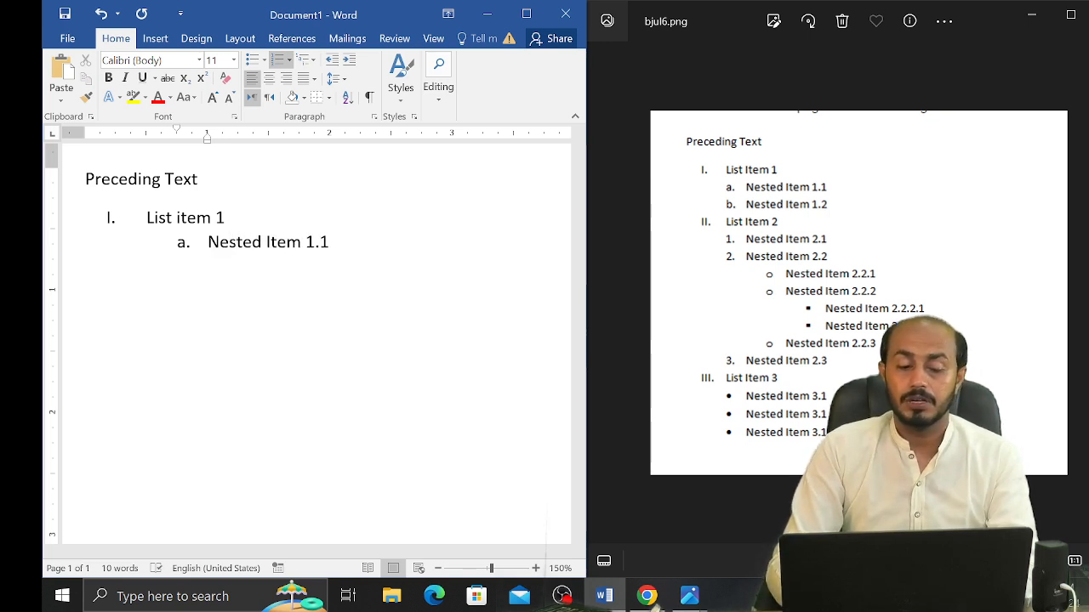
# Step: Promote Nested Item 1.1 to the top list level and demote it to the second level again
pyautogui.click(332, 68)
pyautogui.click(344, 66)
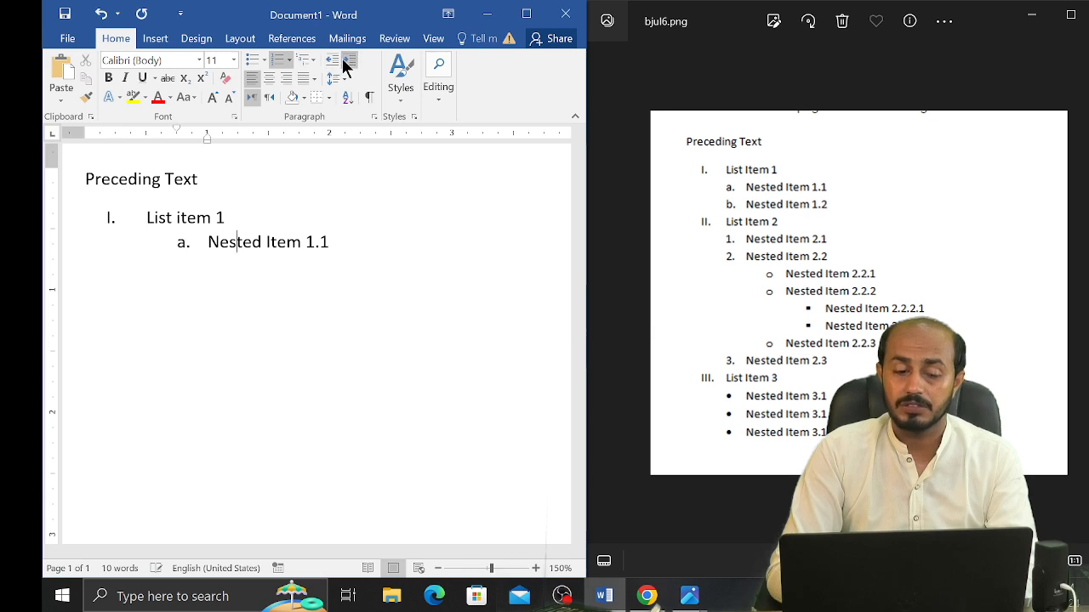
pyautogui.click(332, 62)
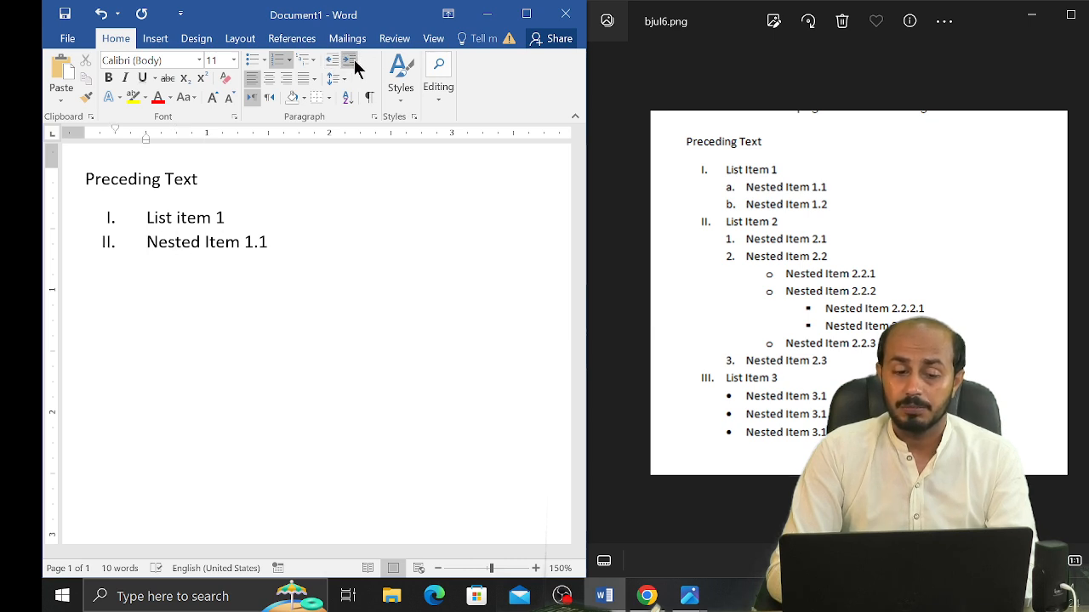
pyautogui.click(349, 61)
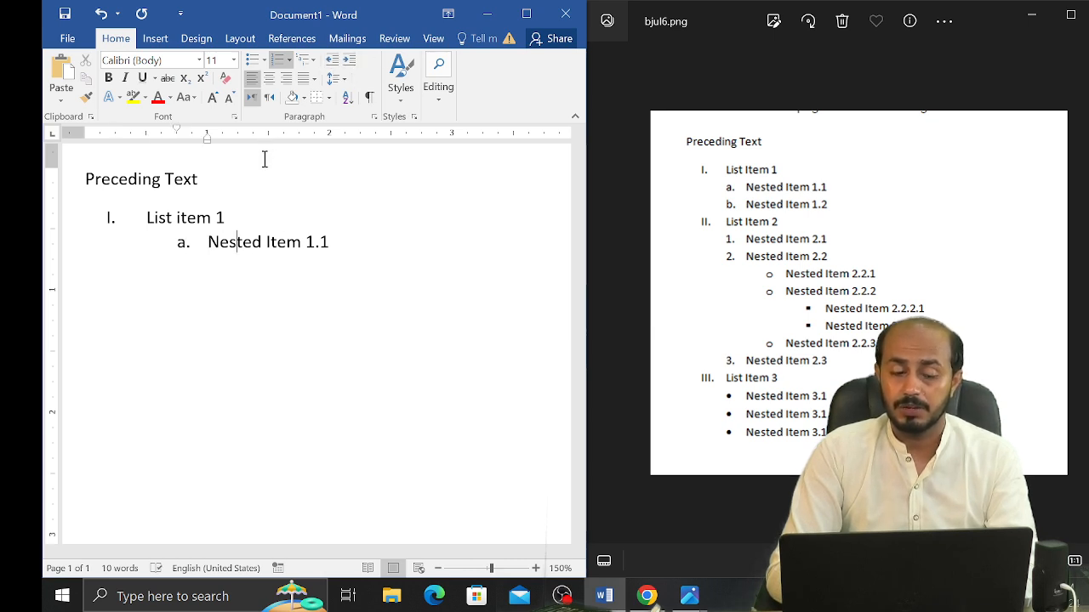
# Step: Delete List item 1 and Nested Item 1.1, and start a new blank line under Preceding Text
pyautogui.hotkey('ctrl', 'a')
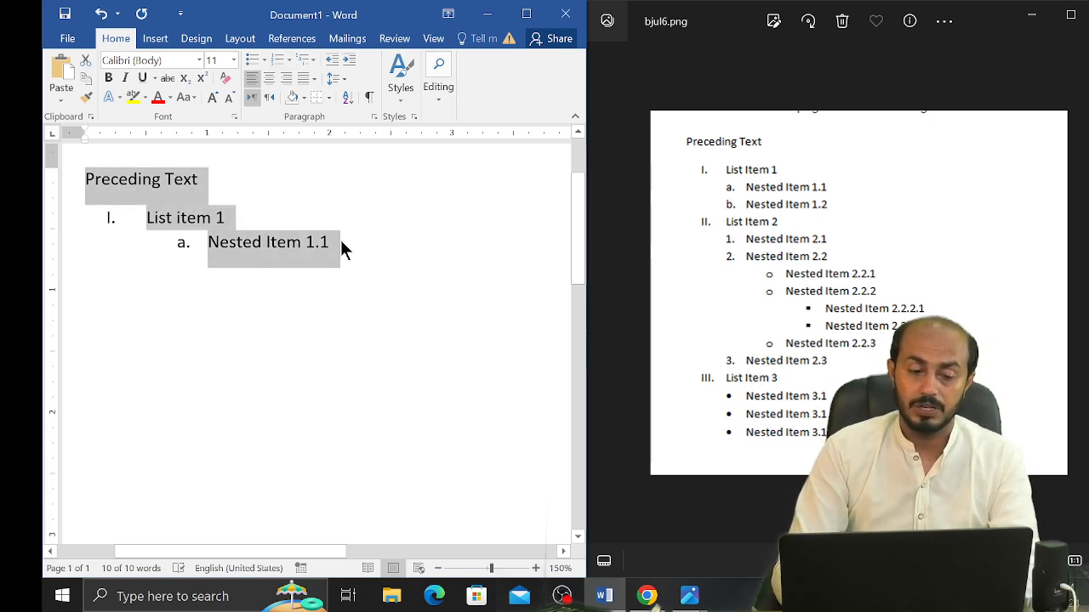
pyautogui.click(340, 242)
pyautogui.hotkey('shift', 'Up')
pyautogui.hotkey('ctrl', 'shift', 'Left')
pyautogui.hotkey('ctrl', 'shift', 'Left')
pyautogui.hotkey('ctrl', 'shift', 'Left')
pyautogui.hotkey('ctrl', 'shift', 'Left')
pyautogui.hotkey('shift', 'Right')
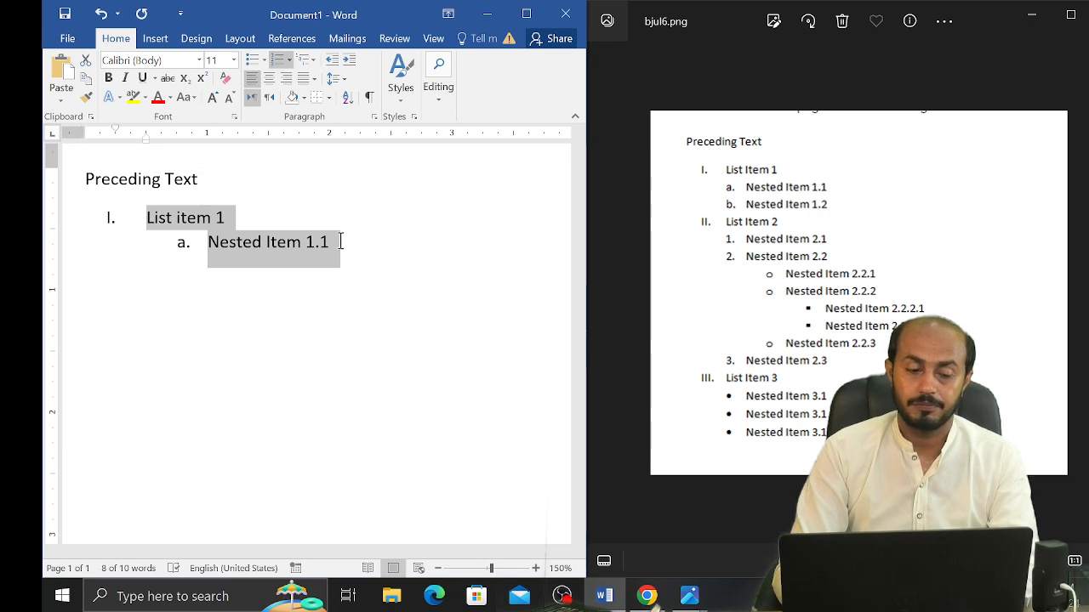
pyautogui.press('BackSpace')
pyautogui.press('BackSpace')
pyautogui.press('BackSpace')
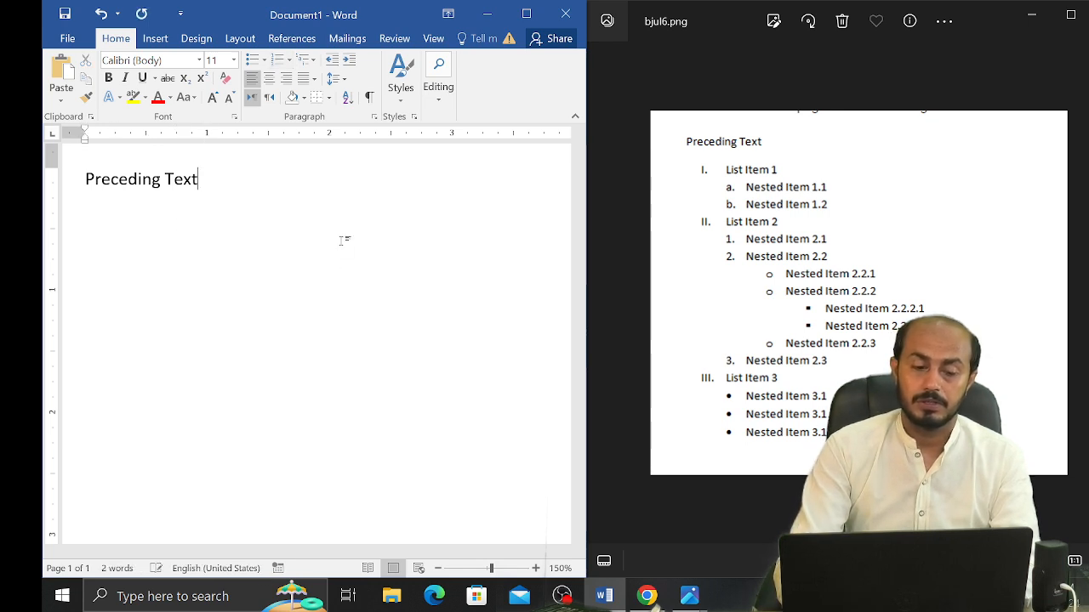
pyautogui.press('Return')
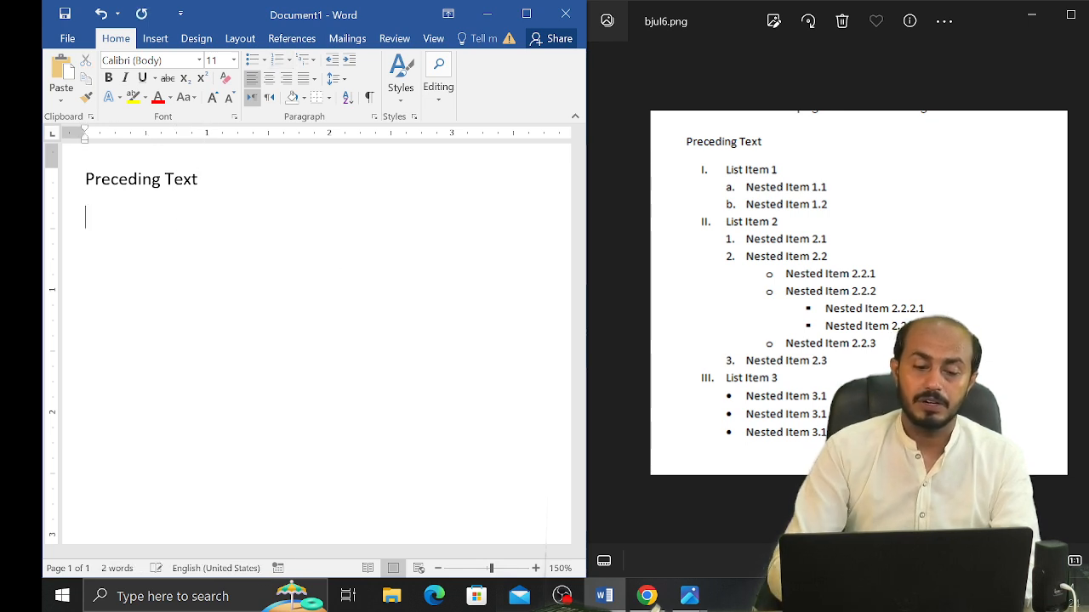
# Step: Apply the I. Heading 1, A. Heading 2, 1. Heading 3 multilevel list to the line below Preceding Text and maximize the Word window
pyautogui.click(318, 63)
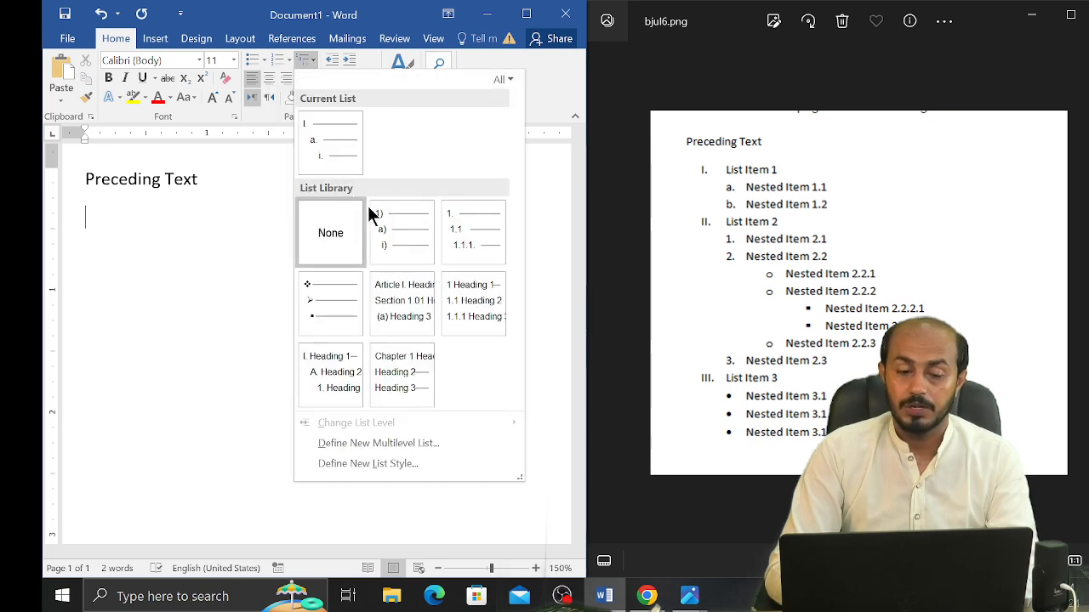
pyautogui.moveTo(385, 220)
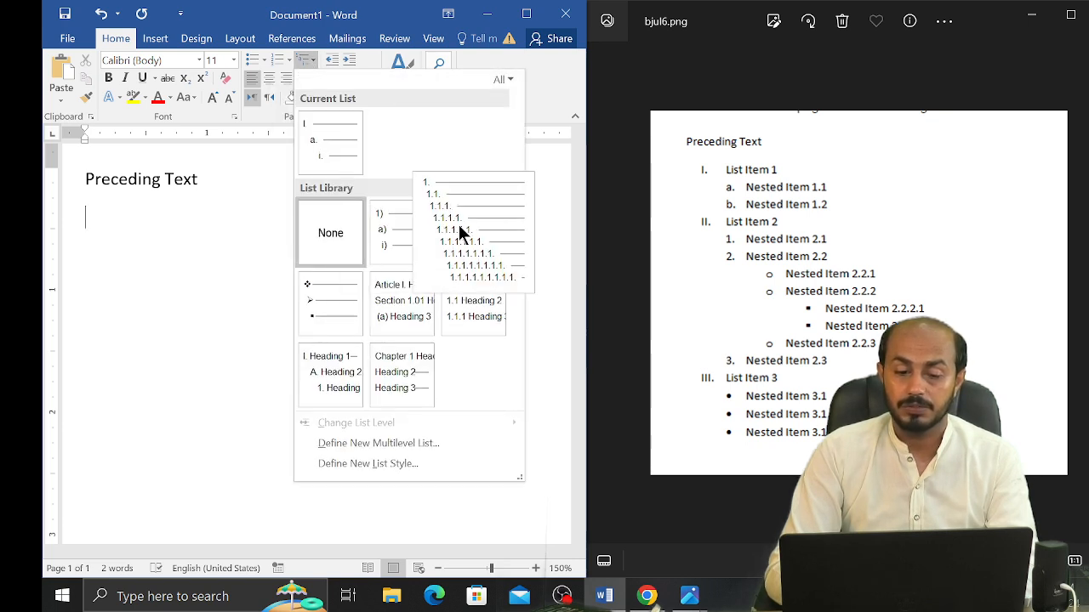
pyautogui.moveTo(461, 278)
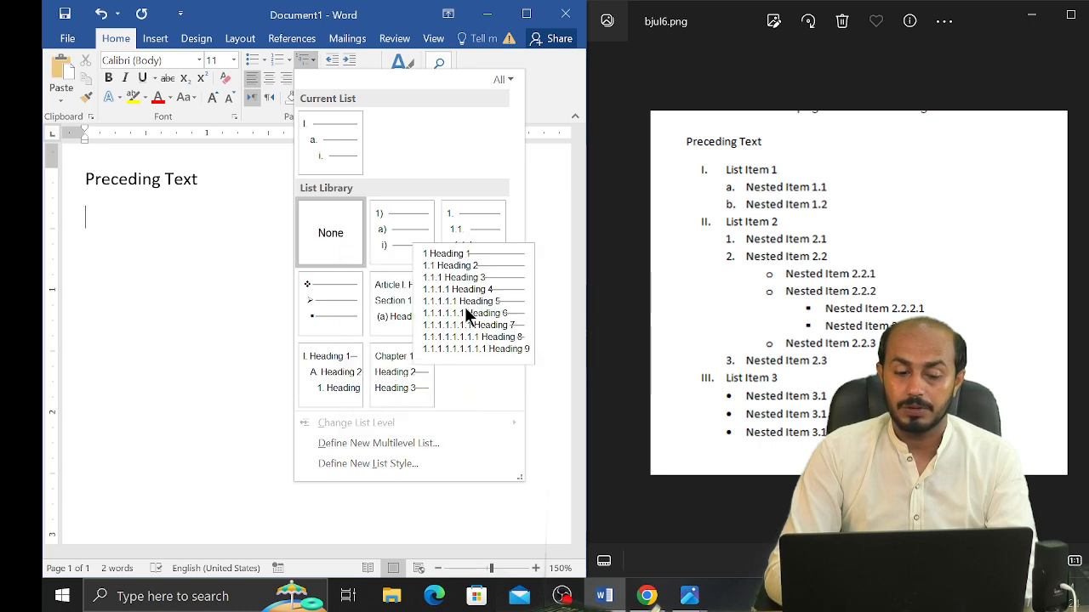
pyautogui.moveTo(409, 291)
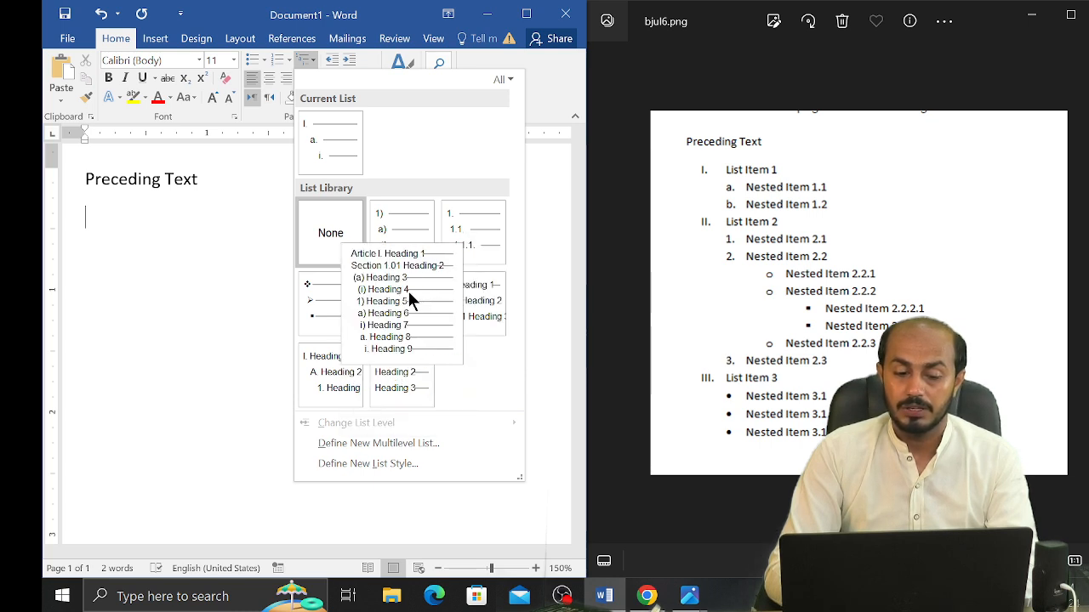
pyautogui.moveTo(338, 383)
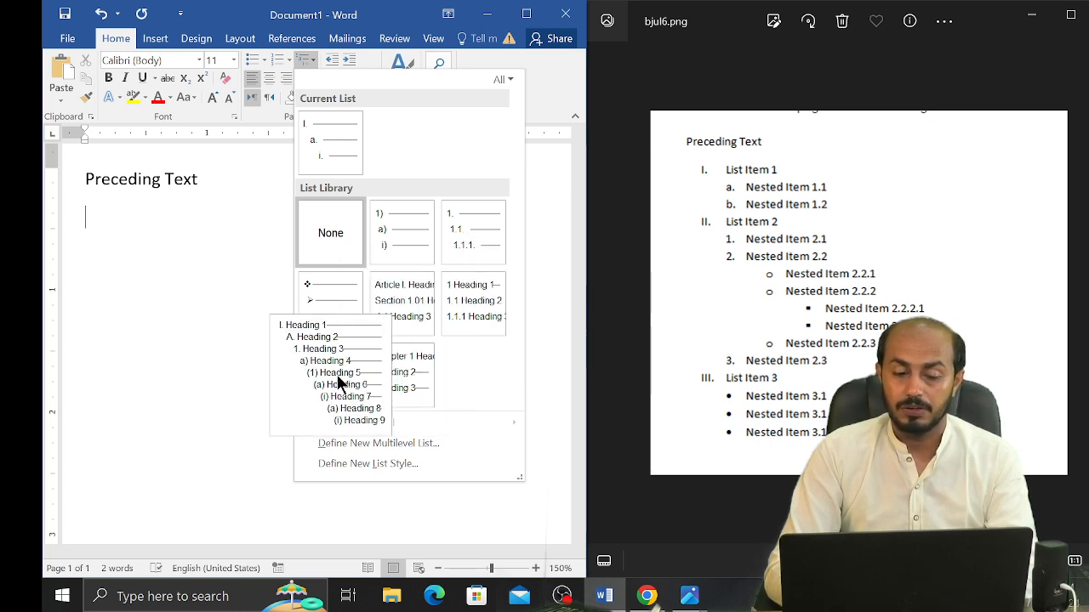
pyautogui.click(339, 382)
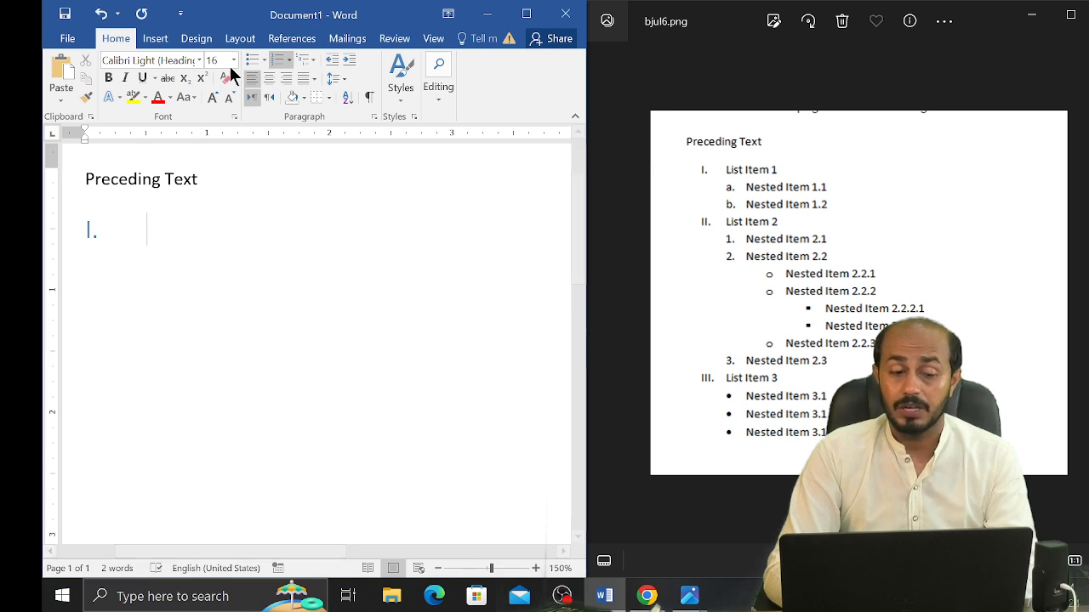
pyautogui.click(526, 14)
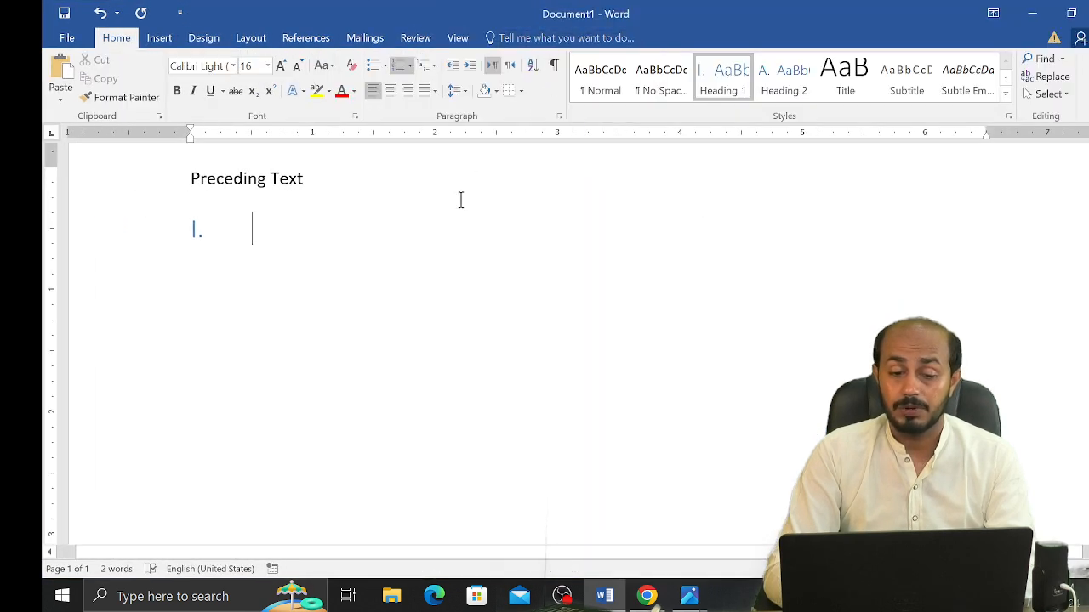
# Step: Replace the heading numbering below Preceding Text with the symbol-bullet multilevel list and place the Word window beside the reference picture
pyautogui.click(611, 77)
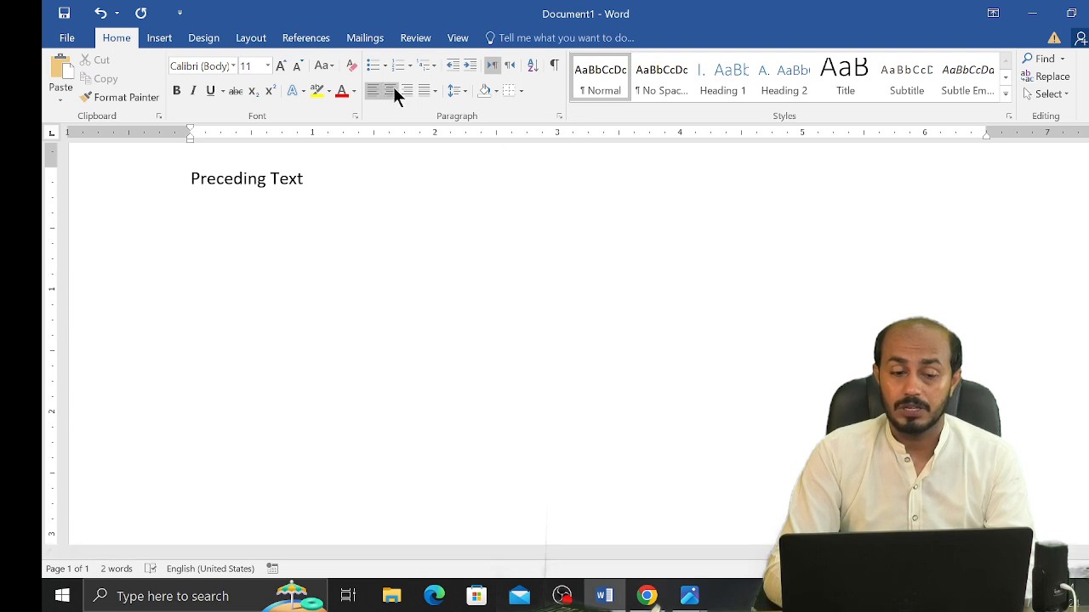
pyautogui.click(410, 67)
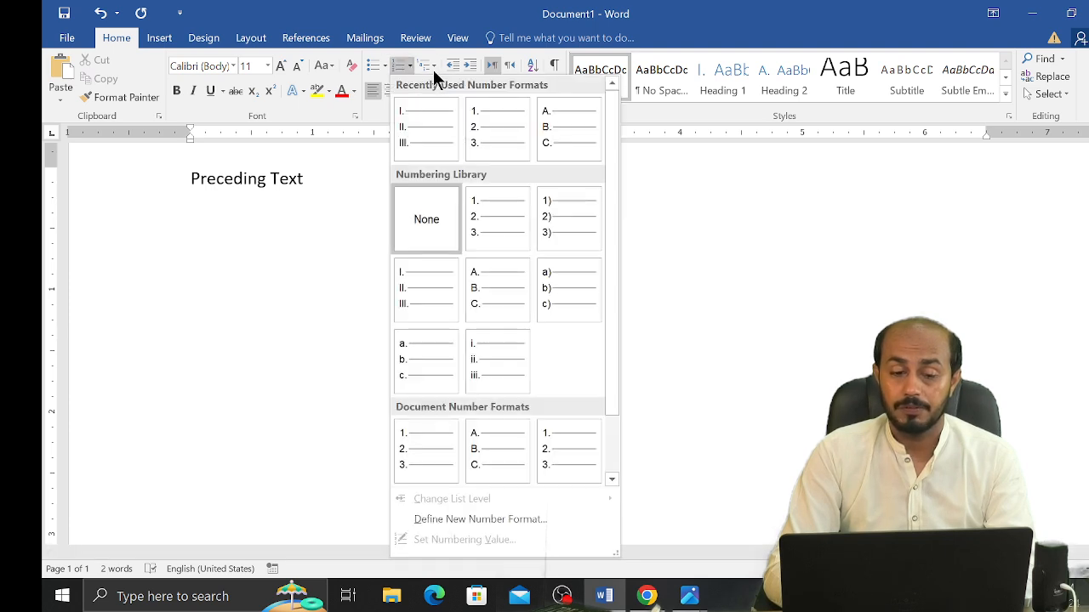
pyautogui.click(433, 70)
pyautogui.moveTo(462, 396)
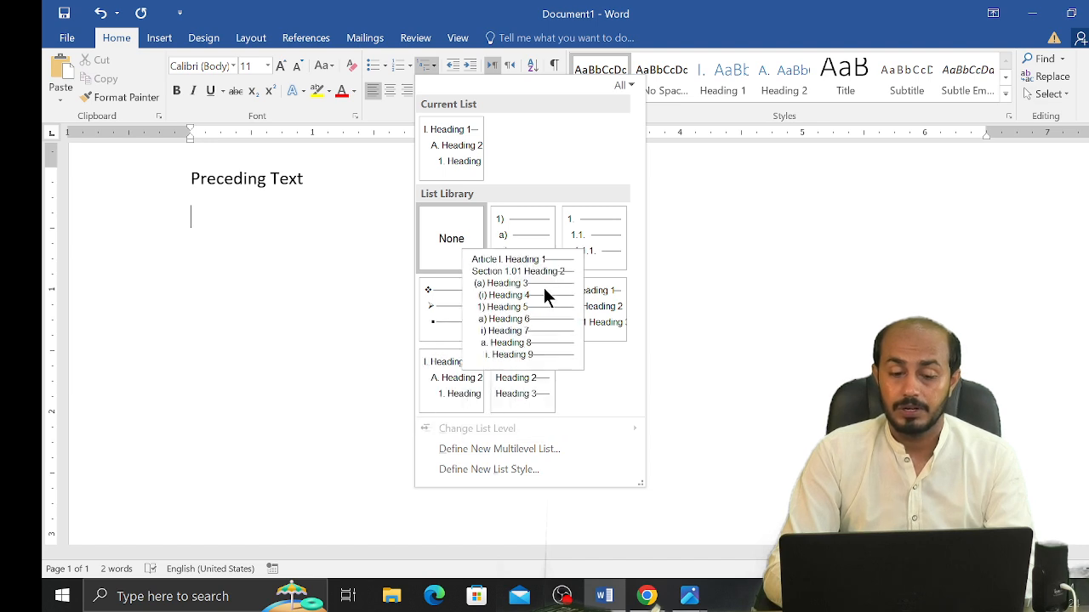
pyautogui.click(461, 320)
pyautogui.press('super+Left')
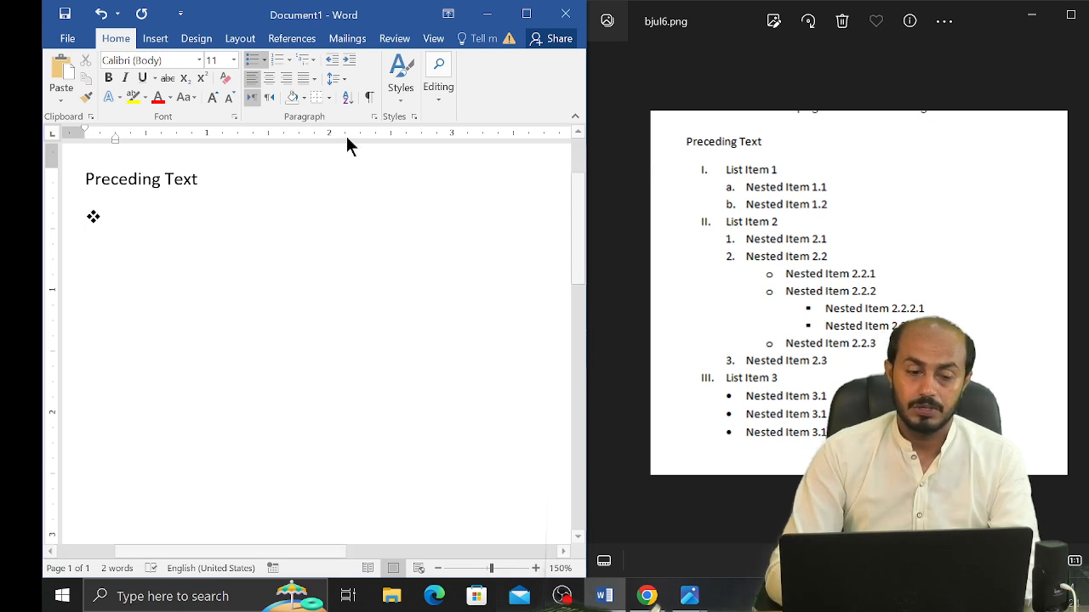
# Step: Change the first-level bullet to I., II., III. numbering and enter "List Item 1" as its text
pyautogui.click(290, 62)
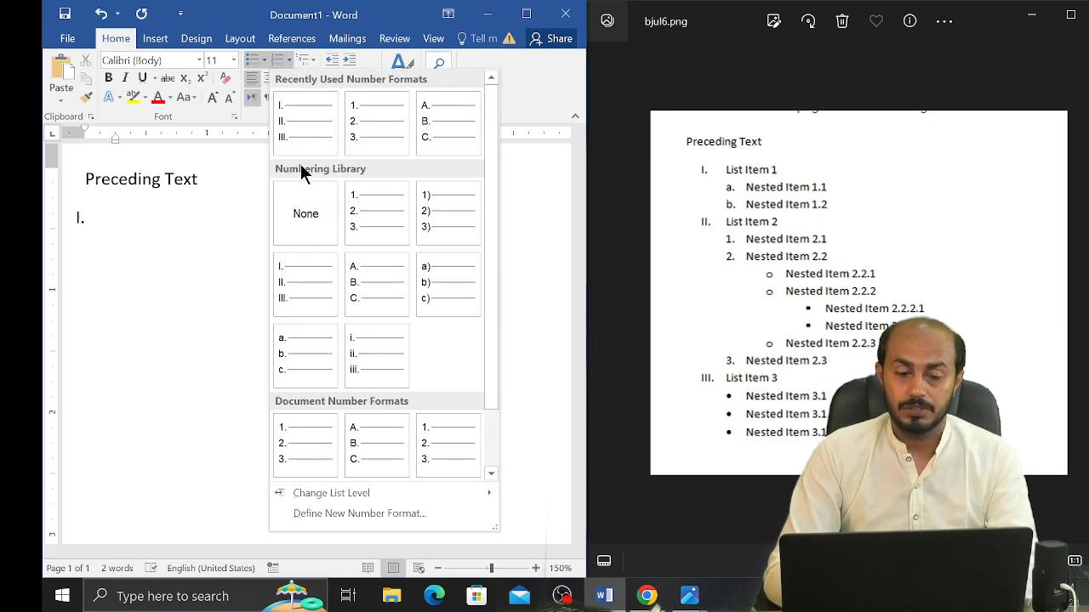
pyautogui.press('Escape')
pyautogui.click(295, 139)
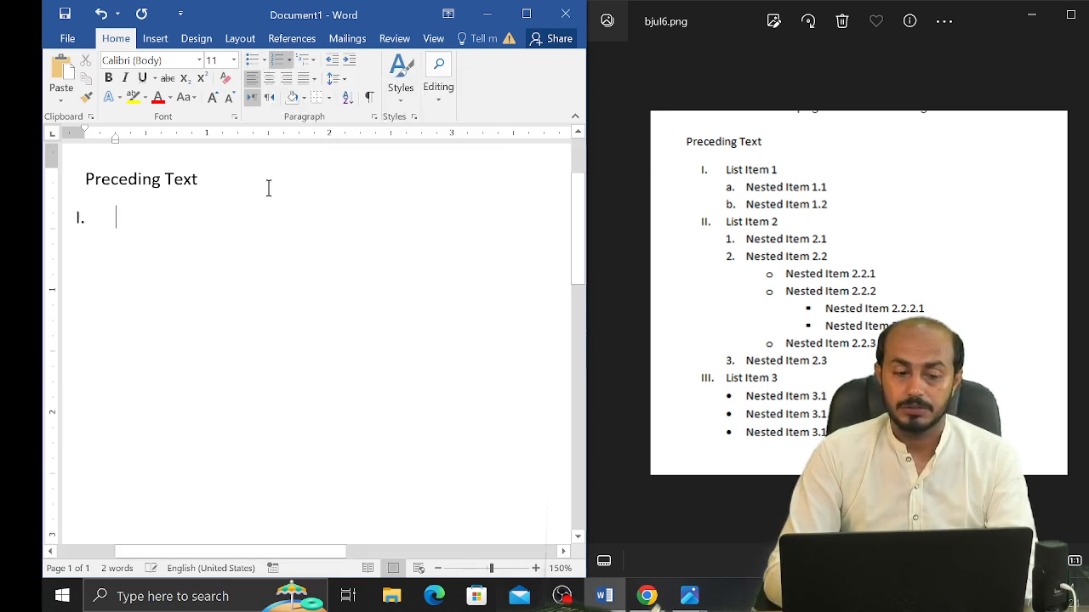
pyautogui.write('L')
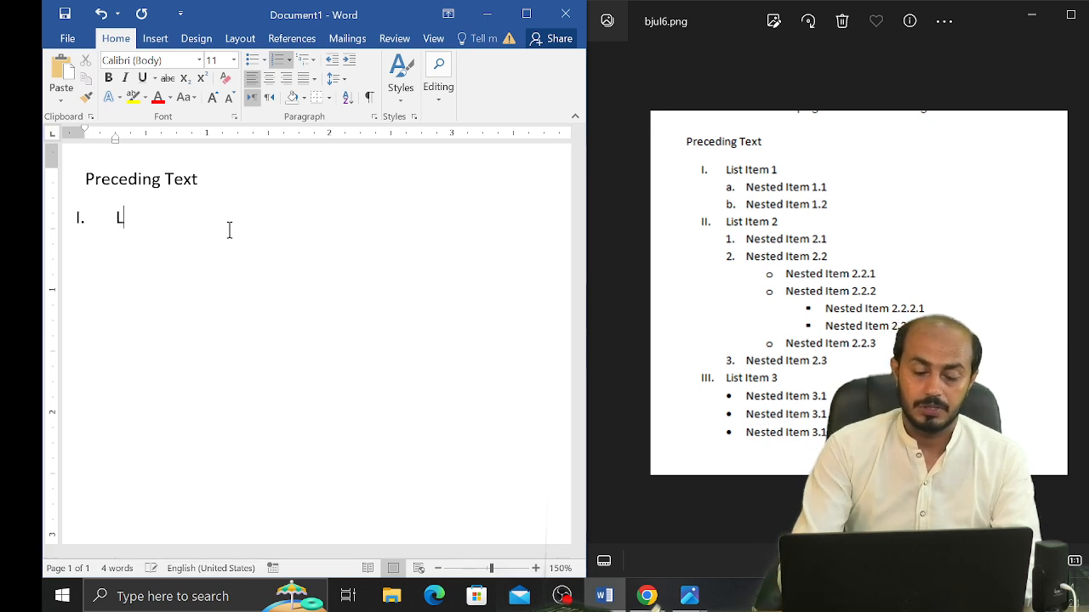
pyautogui.write('ist I')
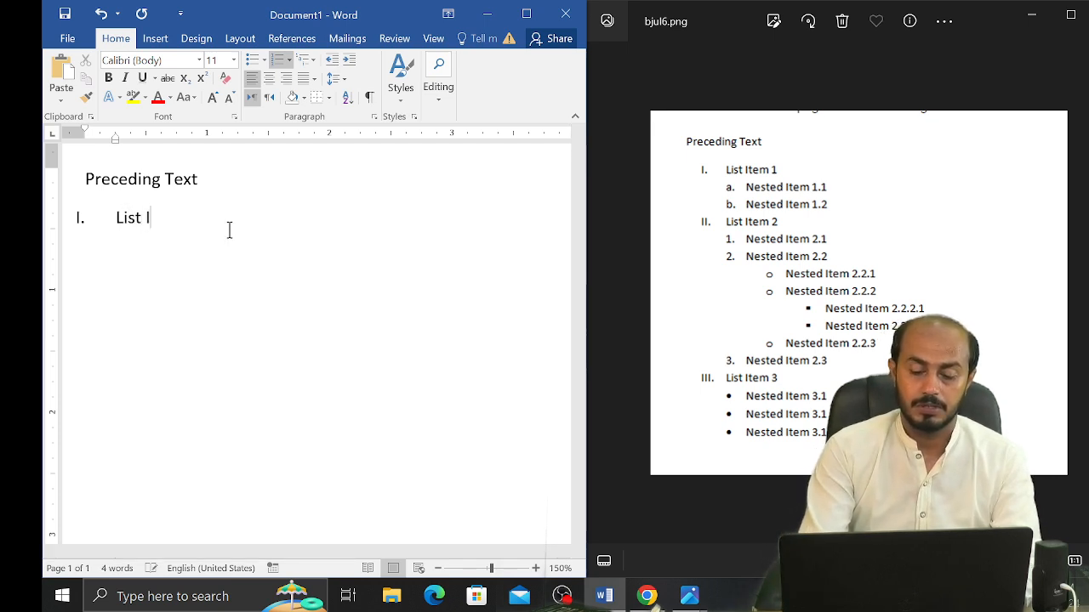
pyautogui.write('tem 1')
# Step: Add "Nested List Item 1.1" and "Nested List Item 1.2" as second-level items below List Item 1
pyautogui.press('Return')
pyautogui.press('Tab')
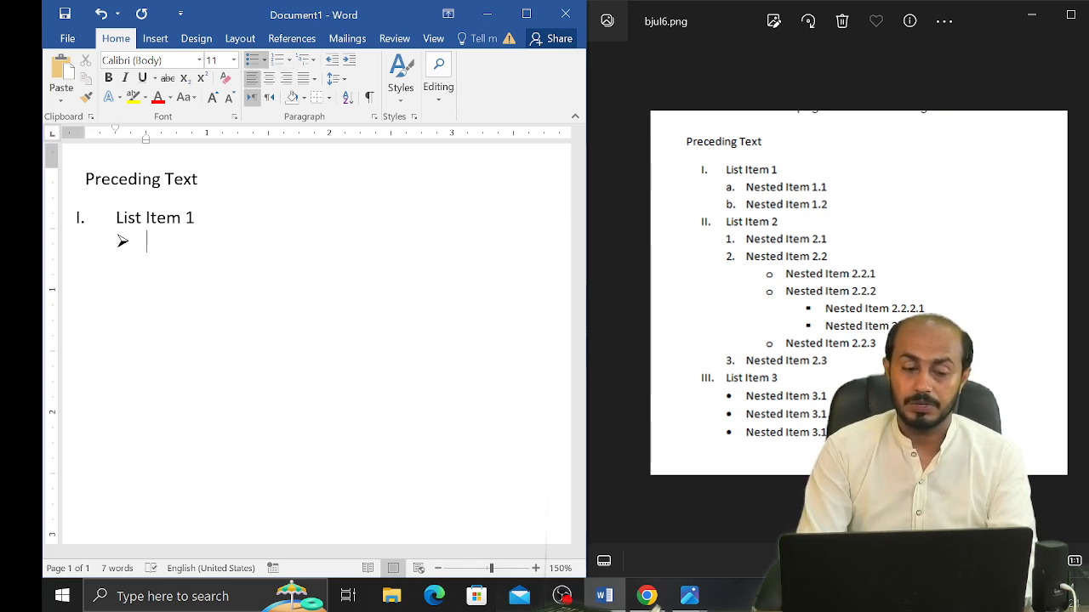
pyautogui.write('Nest')
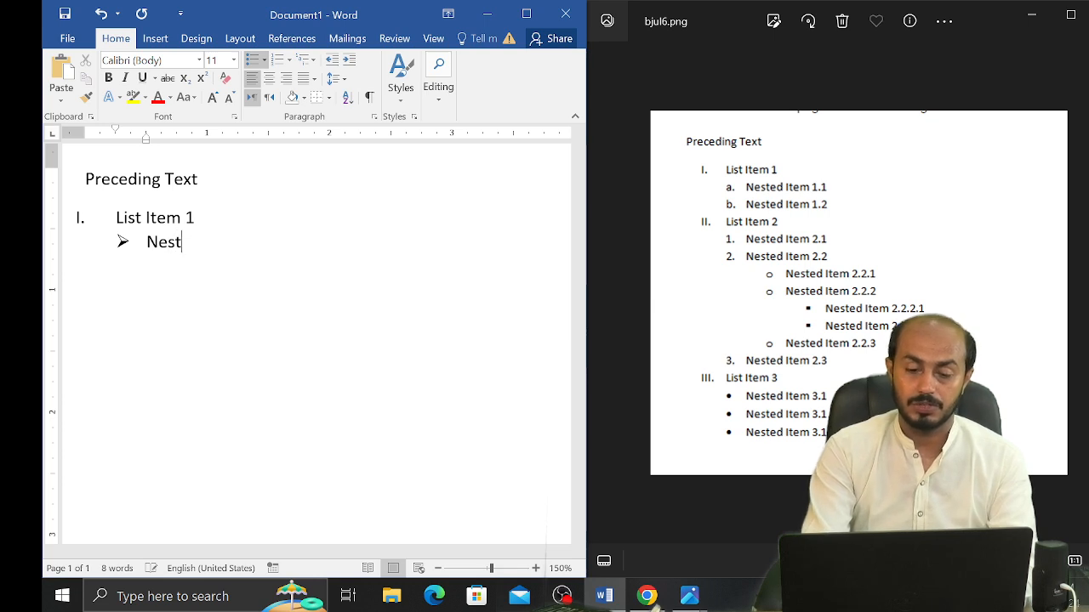
pyautogui.write('ed List')
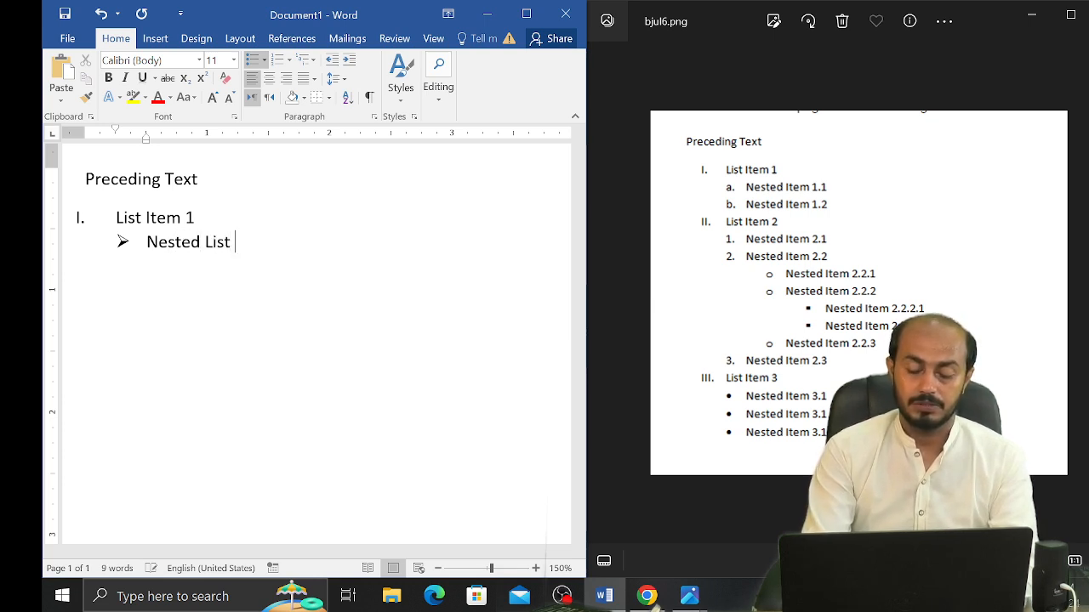
pyautogui.write(' Item')
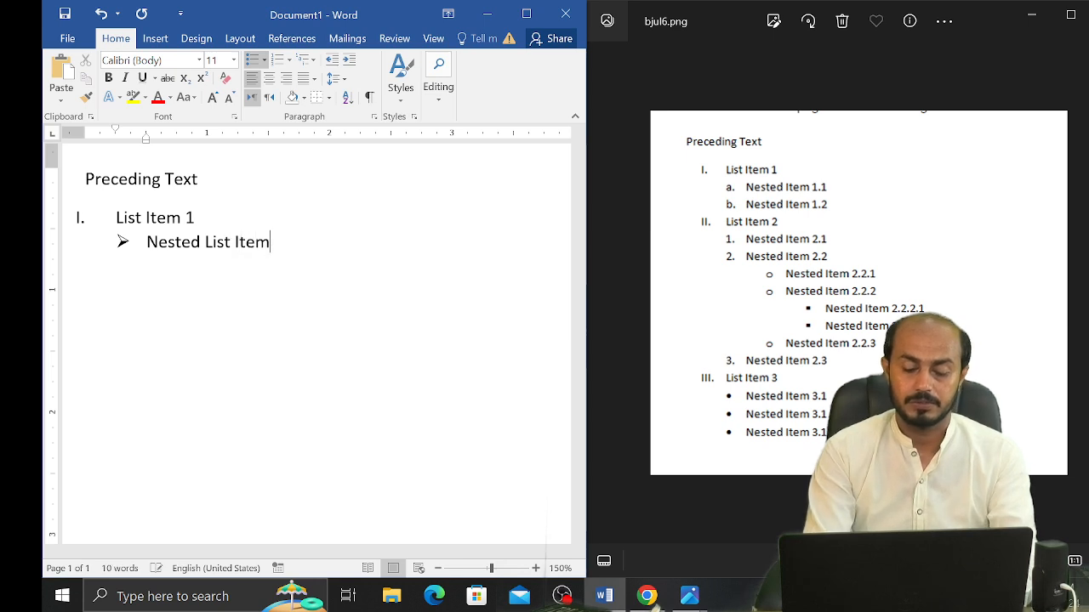
pyautogui.write(' 1.1')
pyautogui.press('Return')
pyautogui.write('Nest')
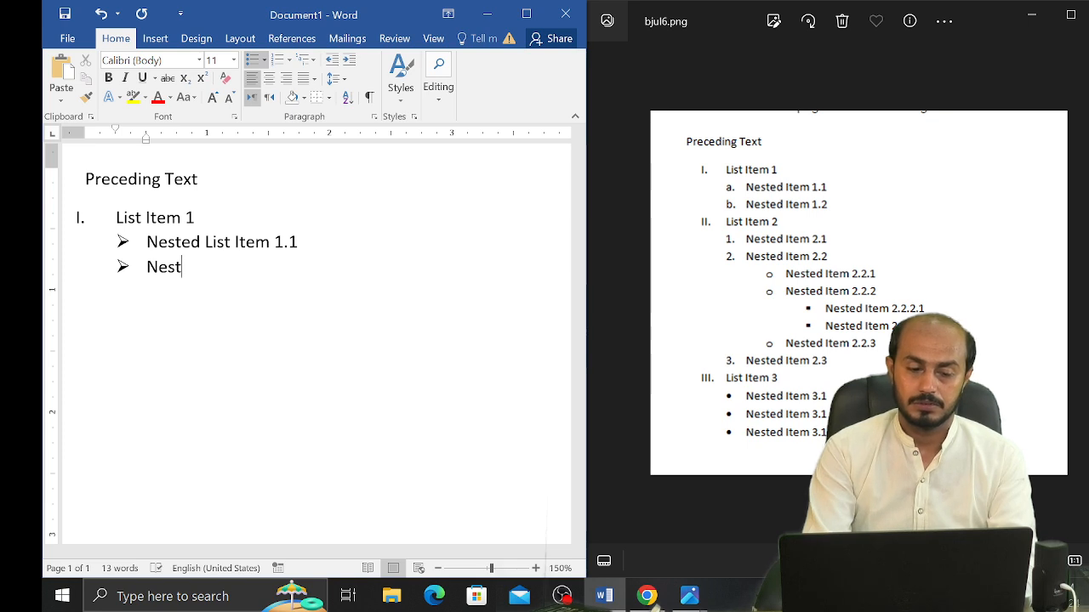
pyautogui.write('ed List Item 1.2')
# Step: Add a new top-level item reading "List Itme 2" after Nested List Item 1.2
pyautogui.press('Return')
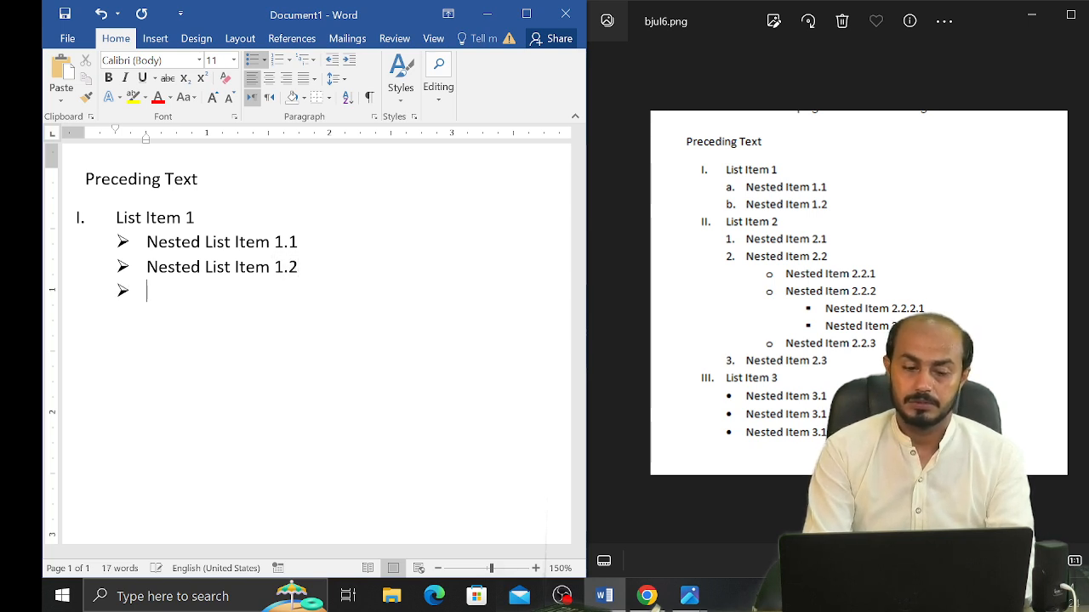
pyautogui.hotkey('shift', 'Tab')
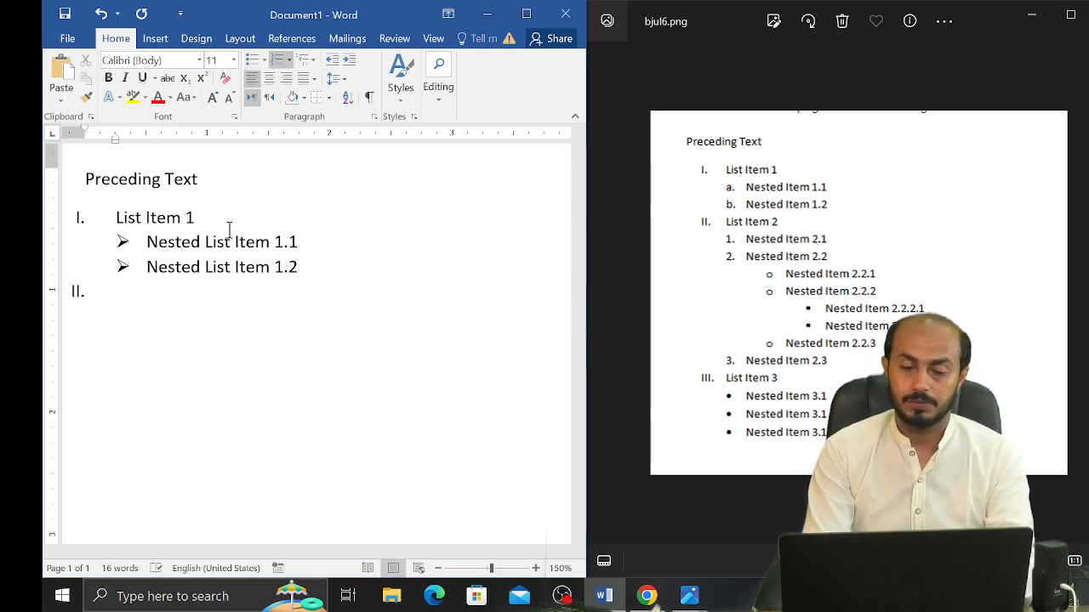
pyautogui.write('List Itme')
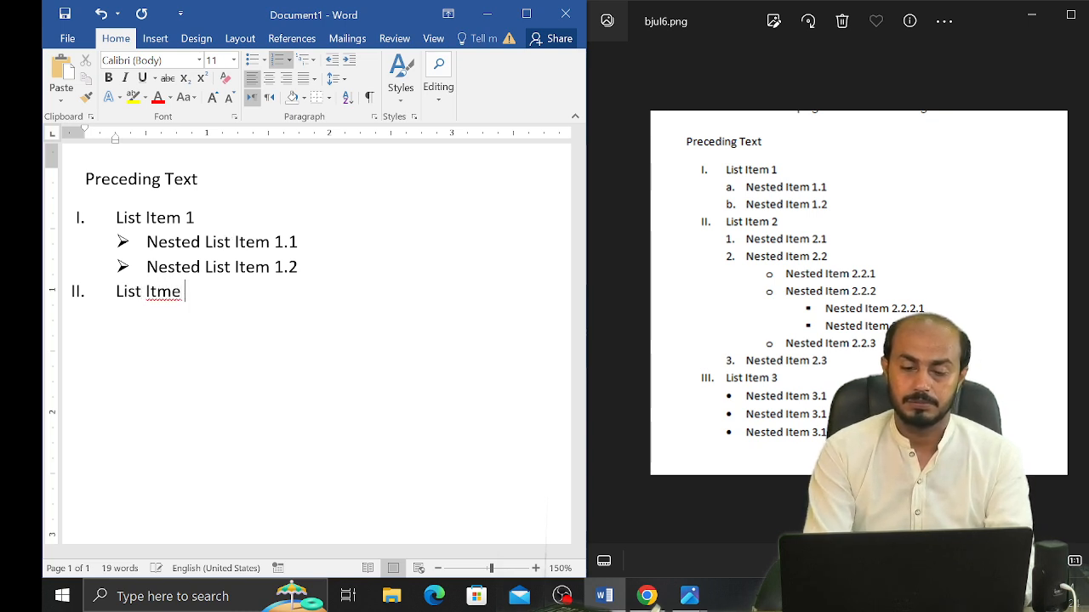
pyautogui.write('2')
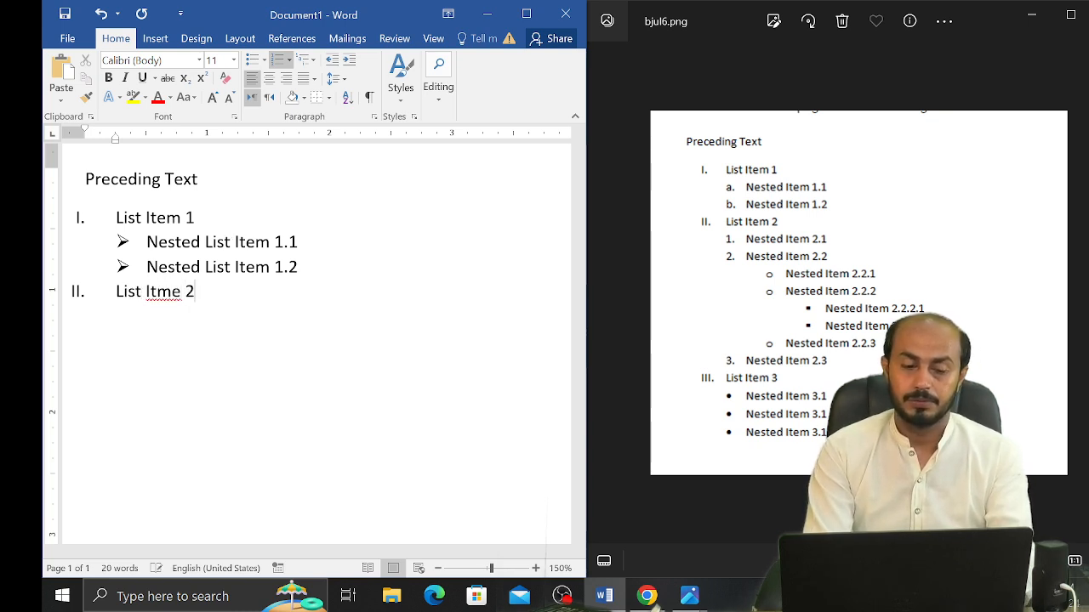
# Step: Add "Nested Item 2.1" as a second-level item below the second Roman-numbered item
pyautogui.press('Return')
pyautogui.press('Tab')
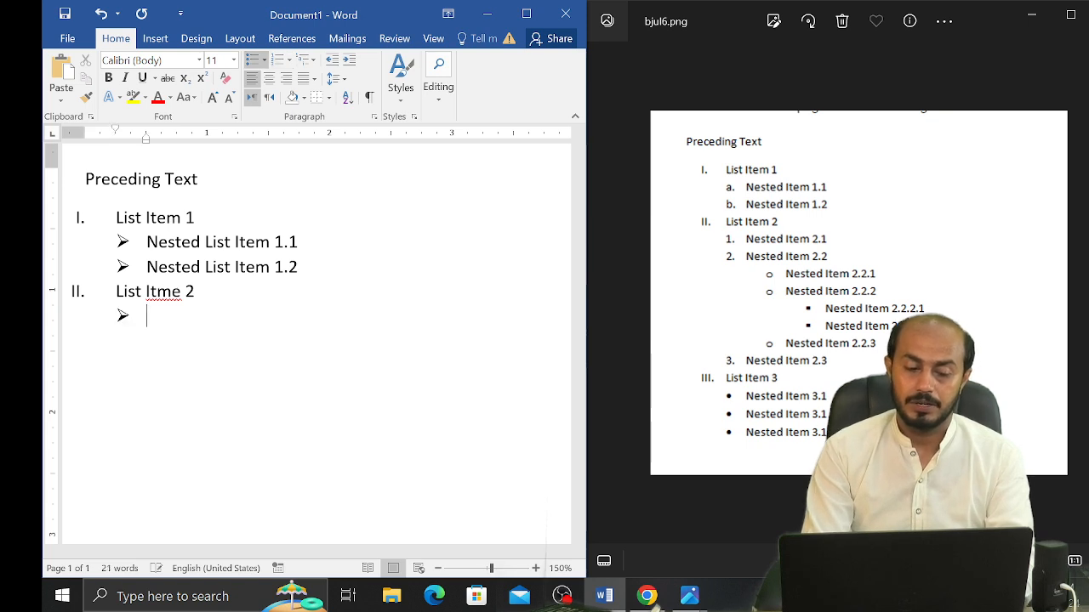
pyautogui.write('M')
pyautogui.press('BackSpace')
pyautogui.write('Nested ')
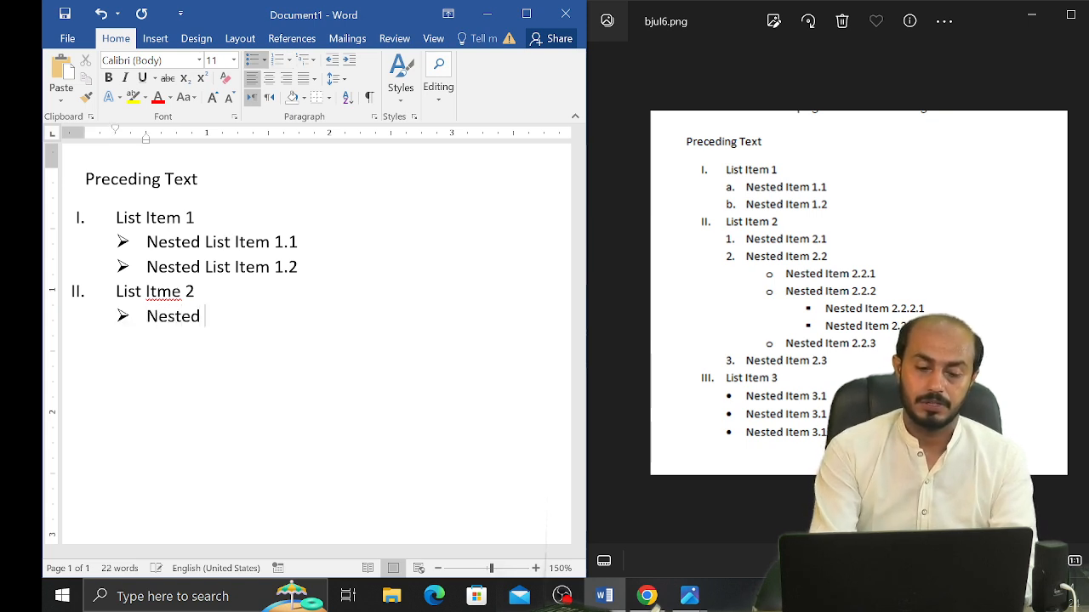
pyautogui.write('Iy')
pyautogui.press('BackSpace')
pyautogui.write('t')
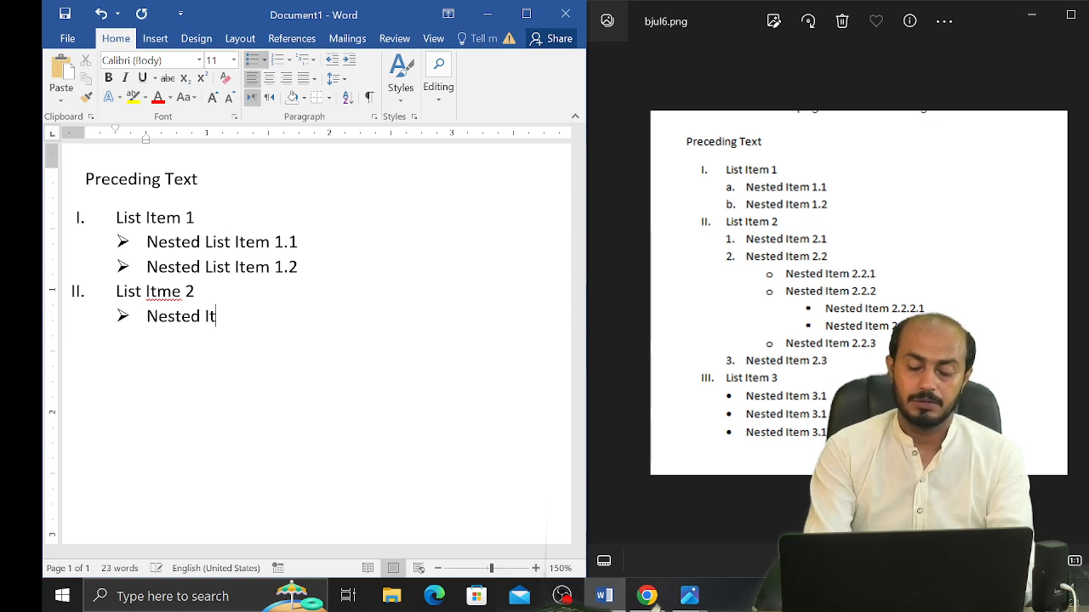
pyautogui.write('em 2.1')
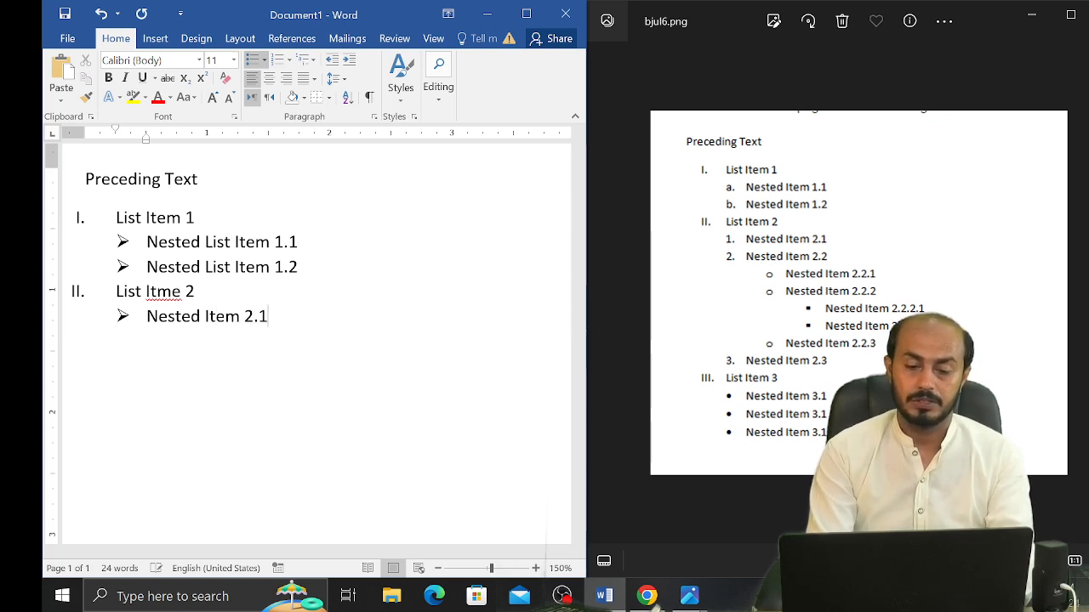
# Step: Add "Nested Item 2.2" at the same level below Nested Item 2.1
pyautogui.press('Return')
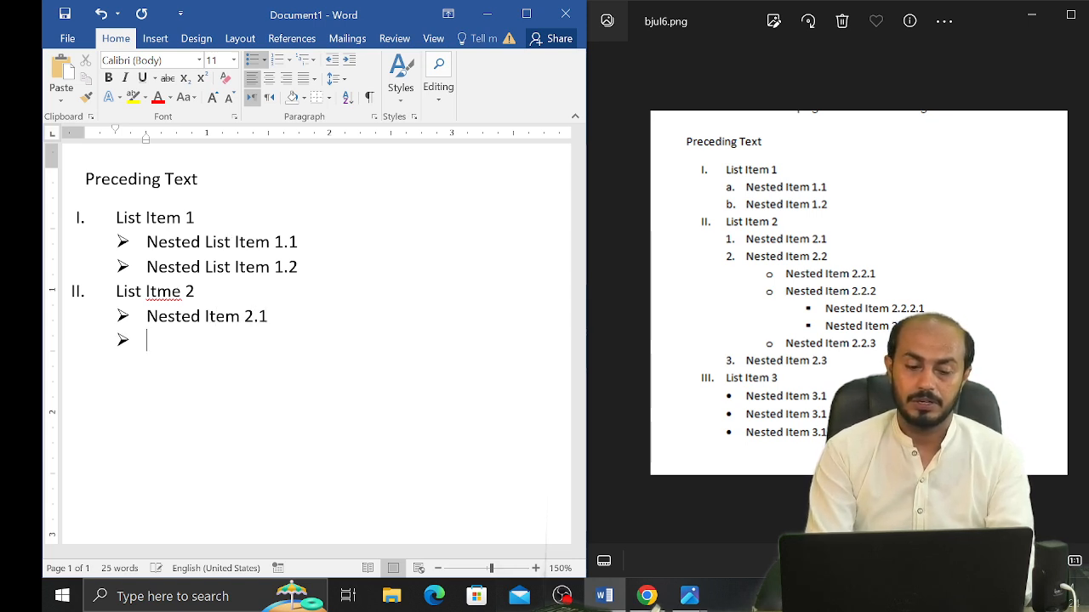
pyautogui.write('Ne')
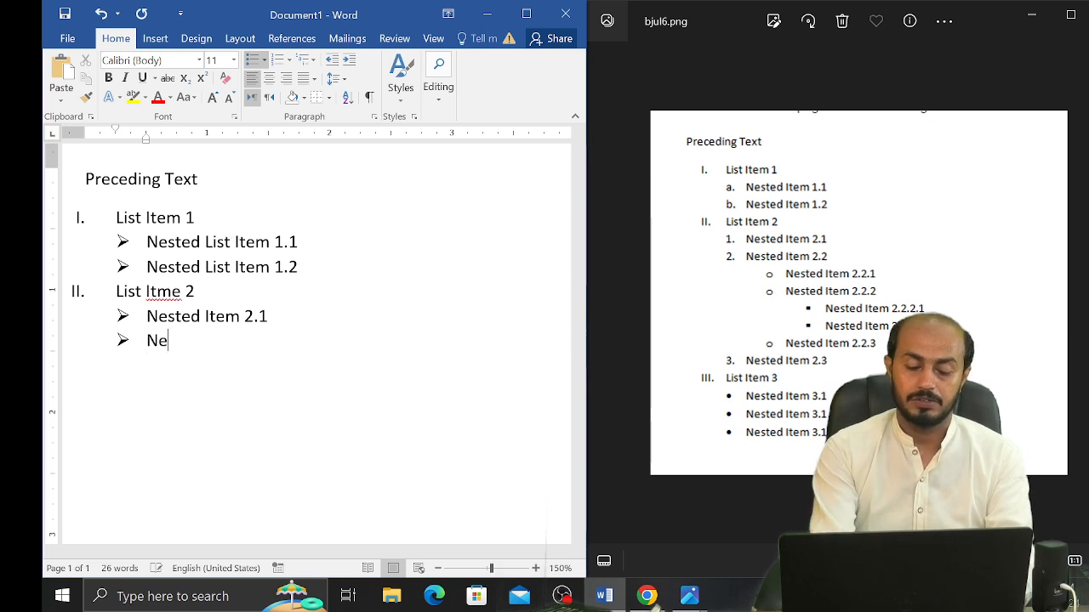
pyautogui.write('sted I')
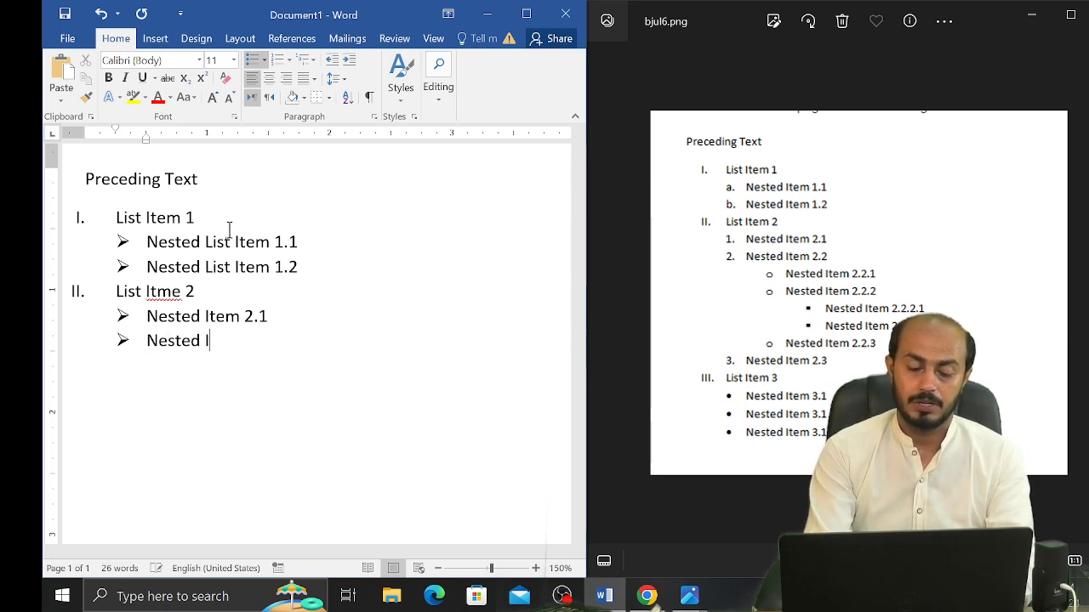
pyautogui.write('tem 2.2')
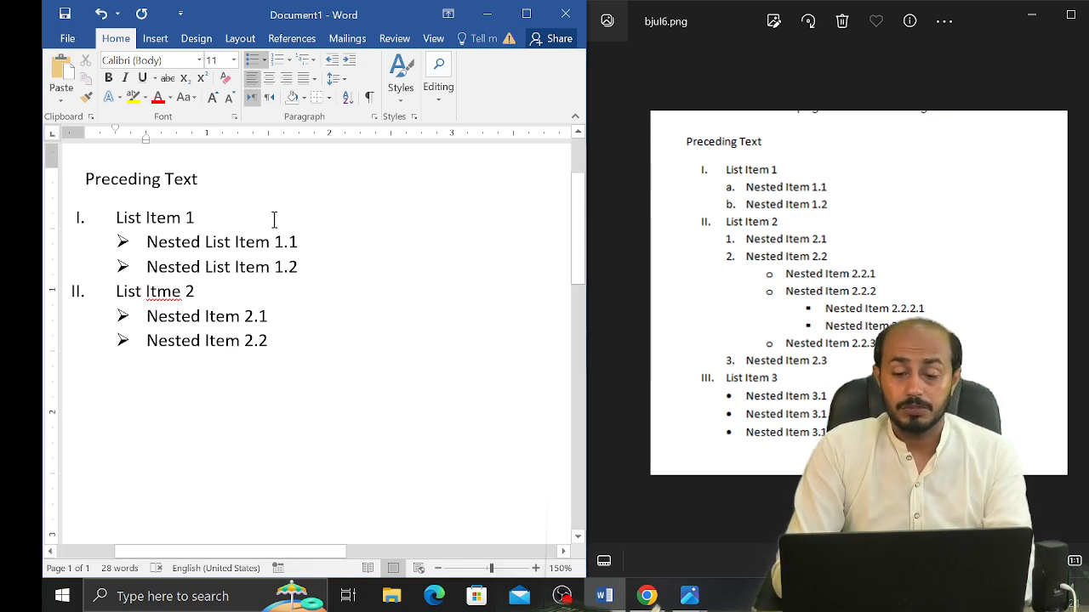
# Step: Add "Nested Item 2.2.1" as a third-level item below Nested Item 2.2
pyautogui.press('Return')
pyautogui.press('Tab')
pyautogui.write('Nest')
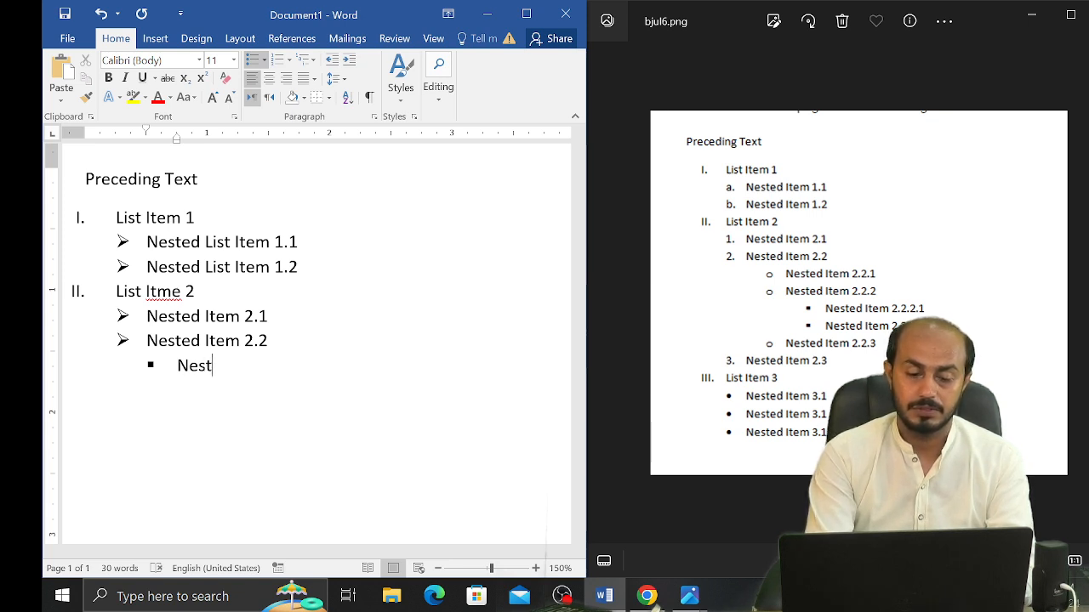
pyautogui.write('ed It')
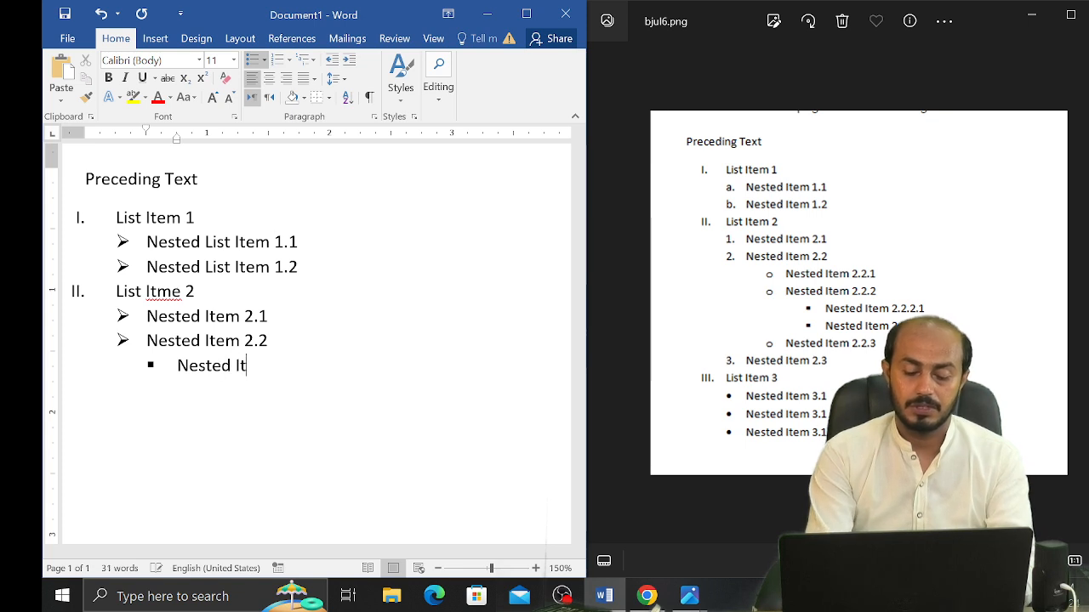
pyautogui.write('em 2.2.2.1')
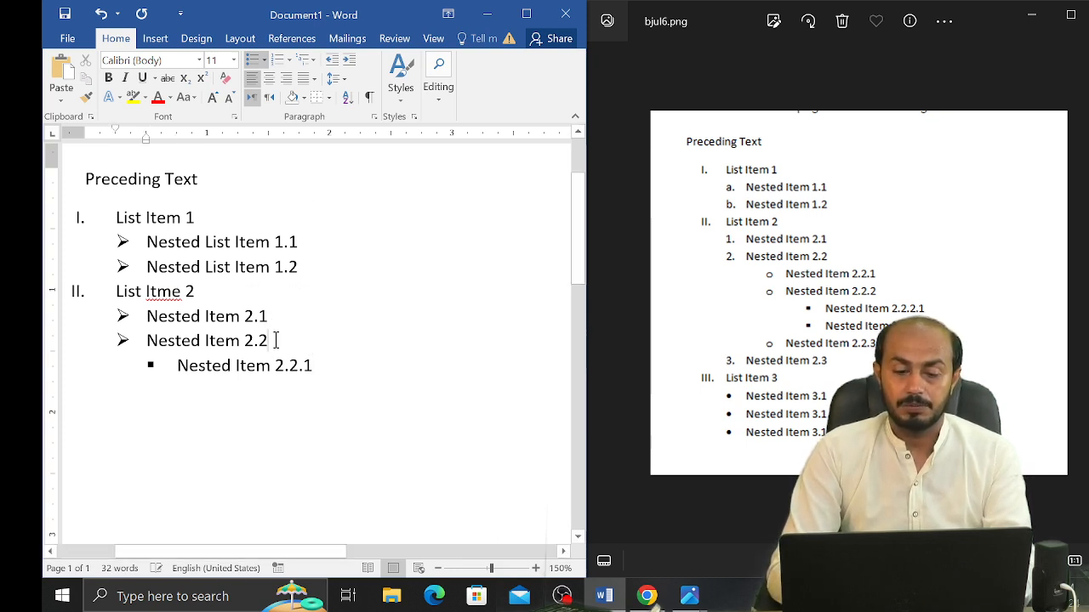
# Step: Change the bullets of Nested List Item 1.1 and 1.2 to a., b., c. numbering
pyautogui.click(309, 273)
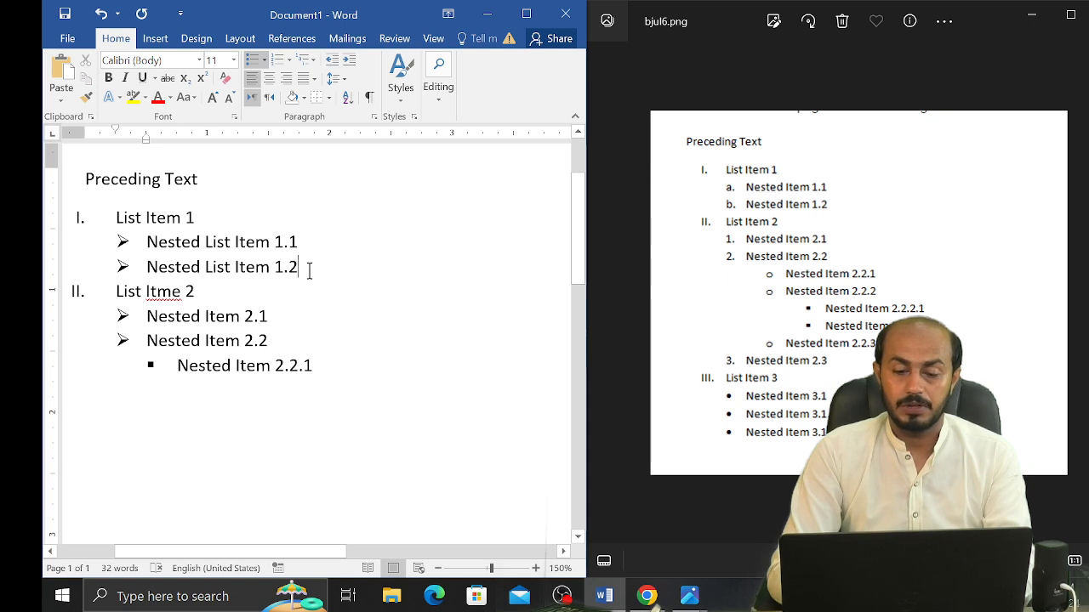
pyautogui.moveTo(296, 267); pyautogui.dragTo(180, 246)
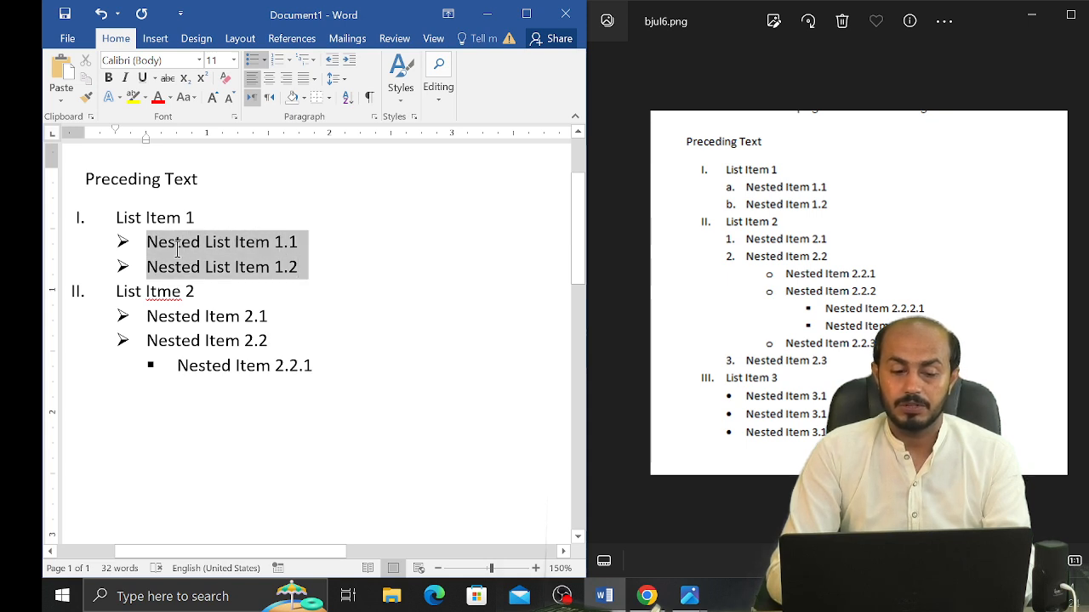
pyautogui.click(287, 58)
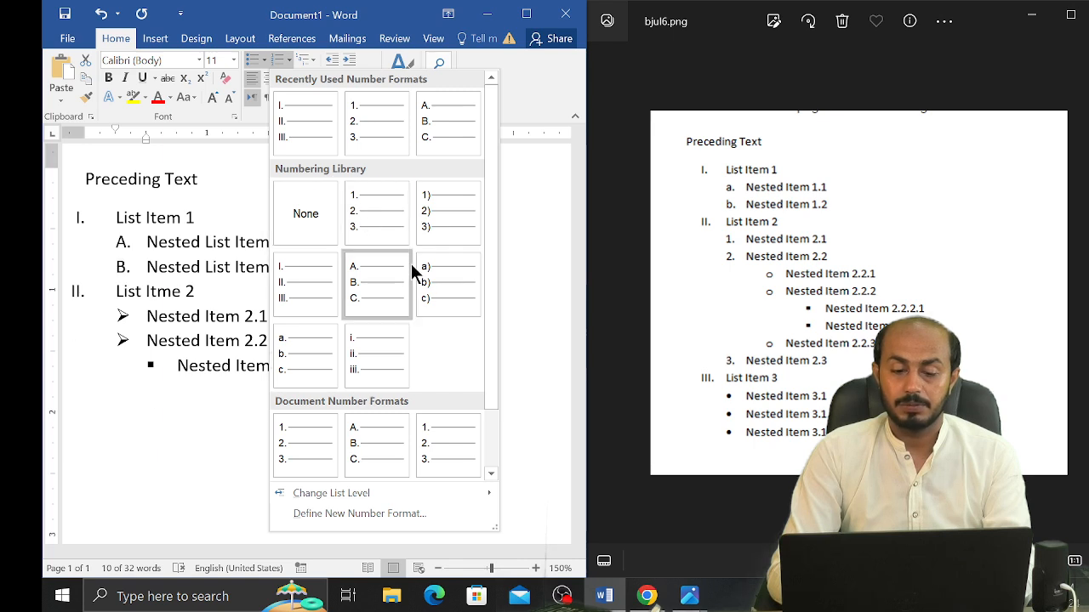
pyautogui.click(316, 348)
# Step: Change the bullets of Nested Item 2.1 and 2.2 to 1., 2., 3. numbering
pyautogui.moveTo(284, 339); pyautogui.dragTo(167, 325)
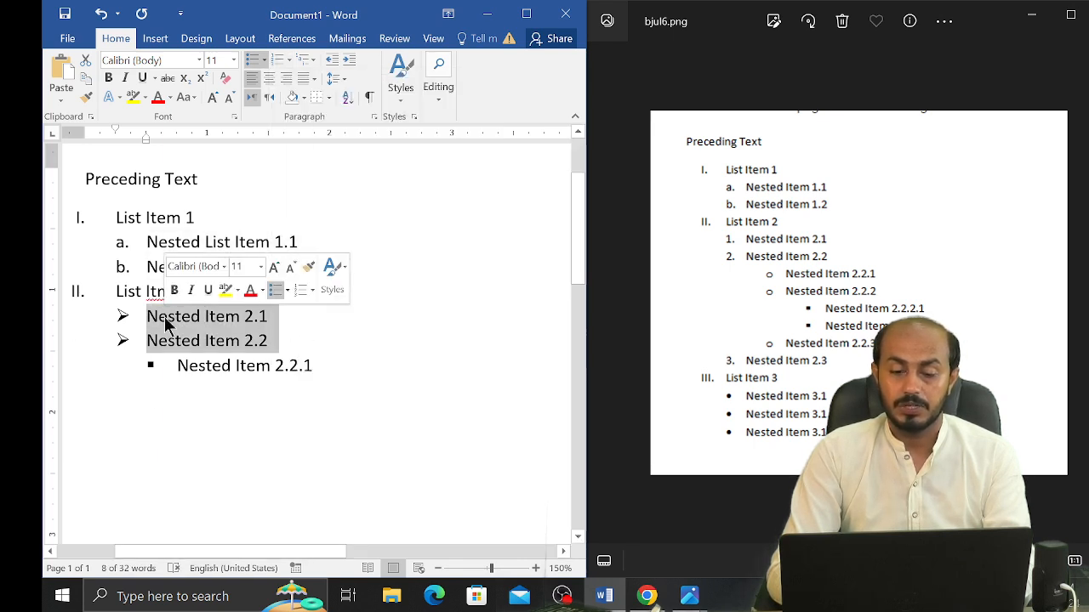
pyautogui.click(290, 62)
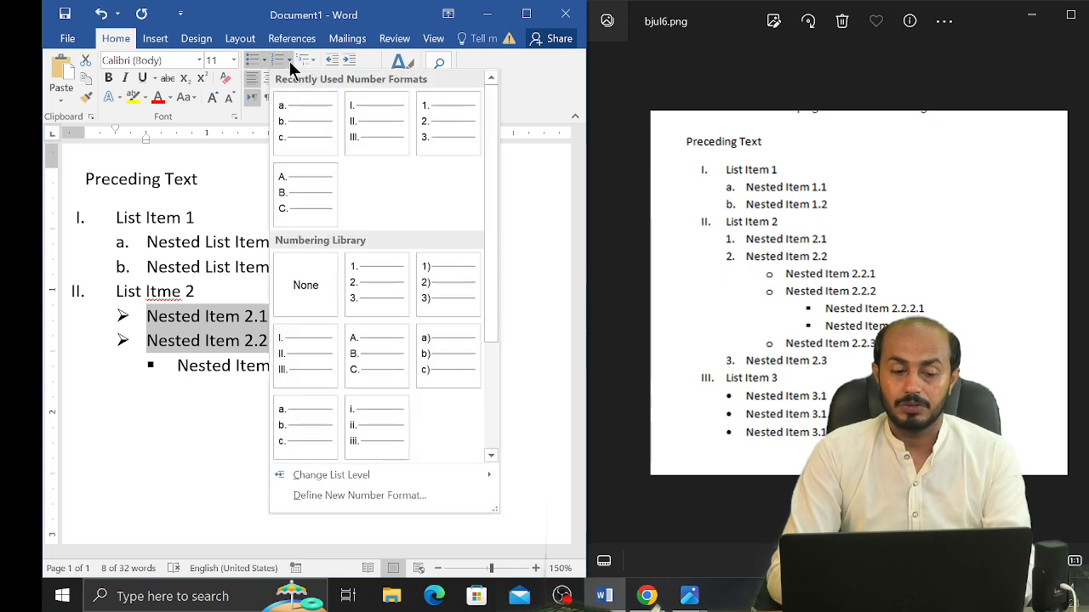
pyautogui.click(439, 136)
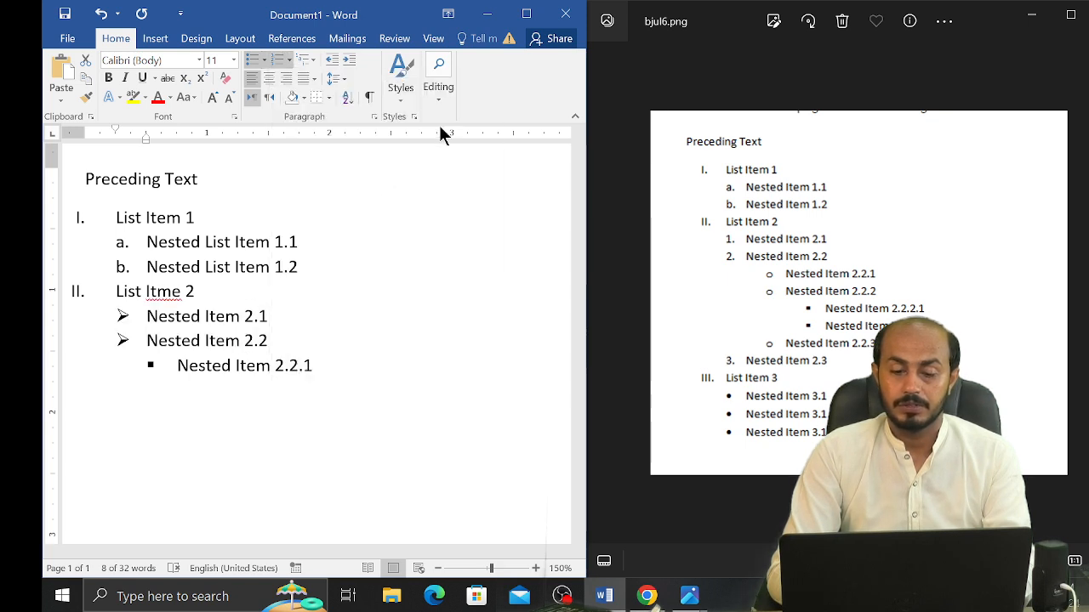
pyautogui.click(256, 372)
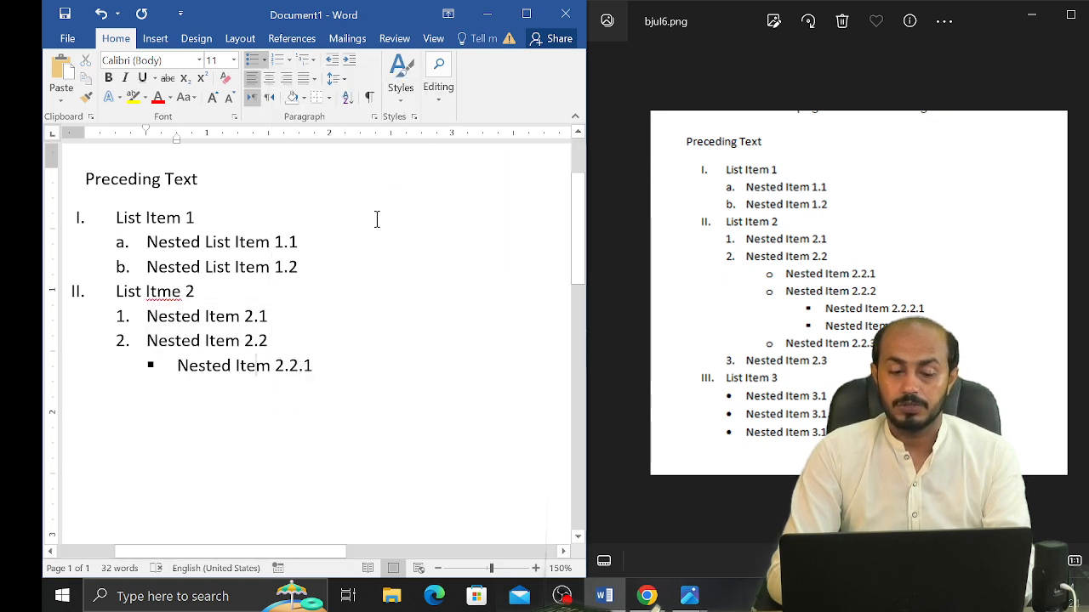
# Step: Demote Nested Item 2.2.1 one list level and change its bullet to the hollow circle
pyautogui.click(354, 63)
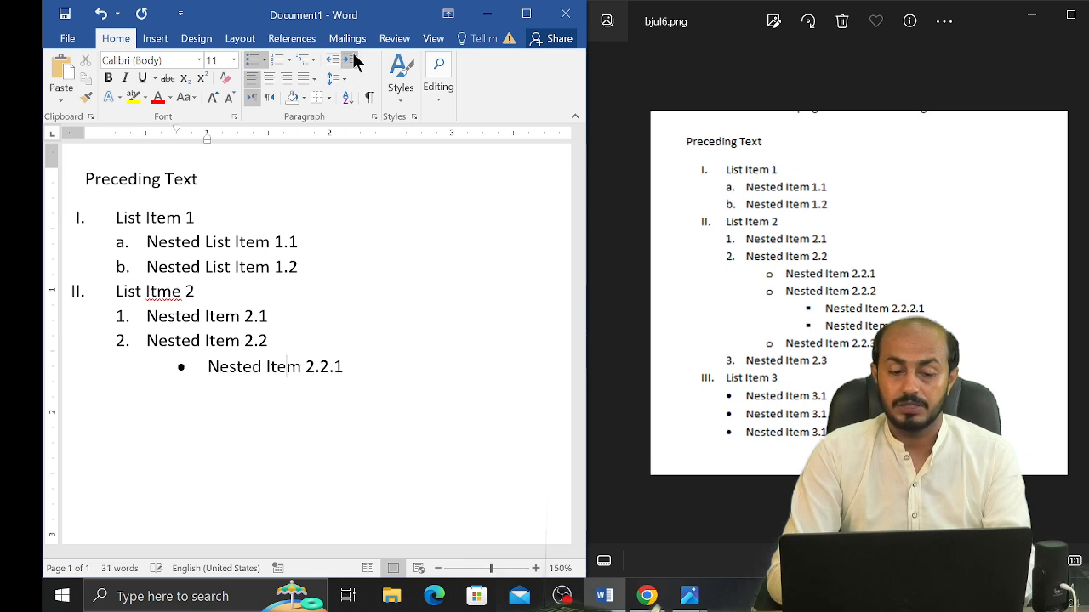
pyautogui.click(265, 60)
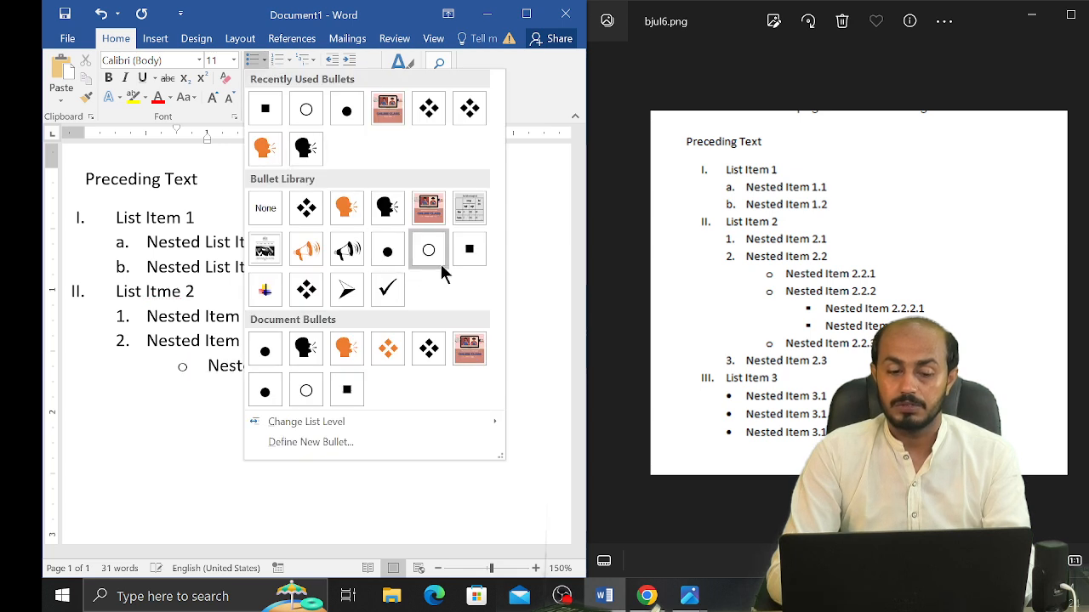
pyautogui.click(306, 391)
# Step: Add "Nested Item 2.2.2" at the same level below Nested Item 2.2.1
pyautogui.click(383, 375)
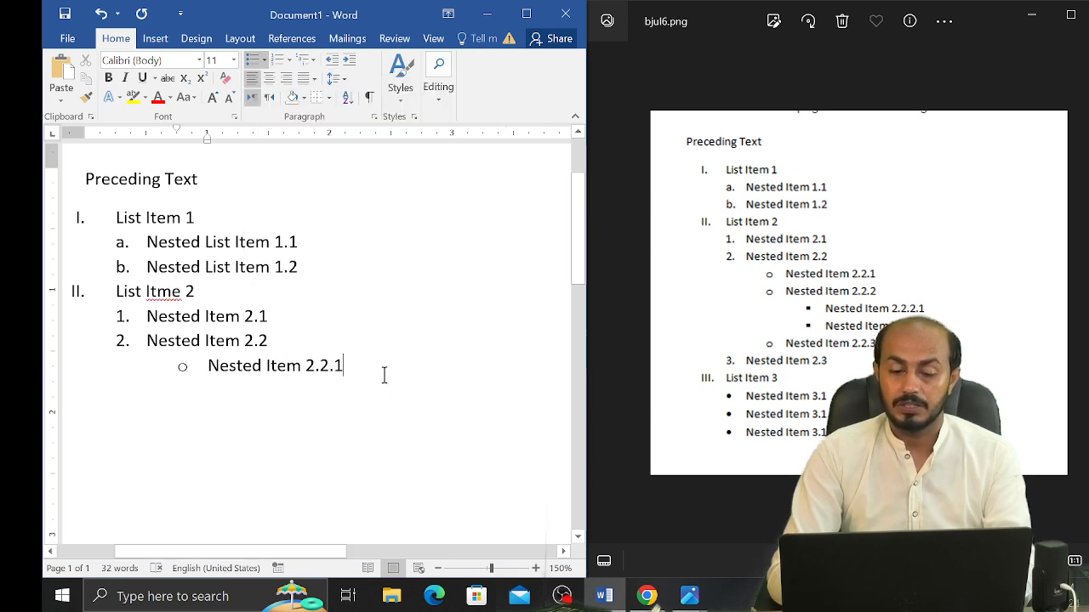
pyautogui.press('Return')
pyautogui.write('Nested ')
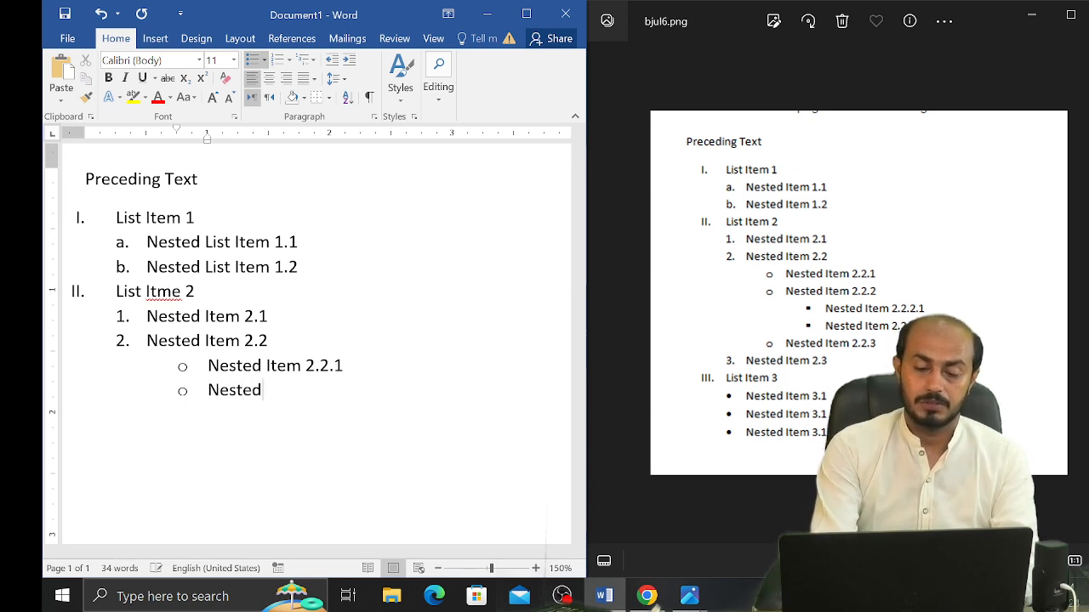
pyautogui.write('Item ')
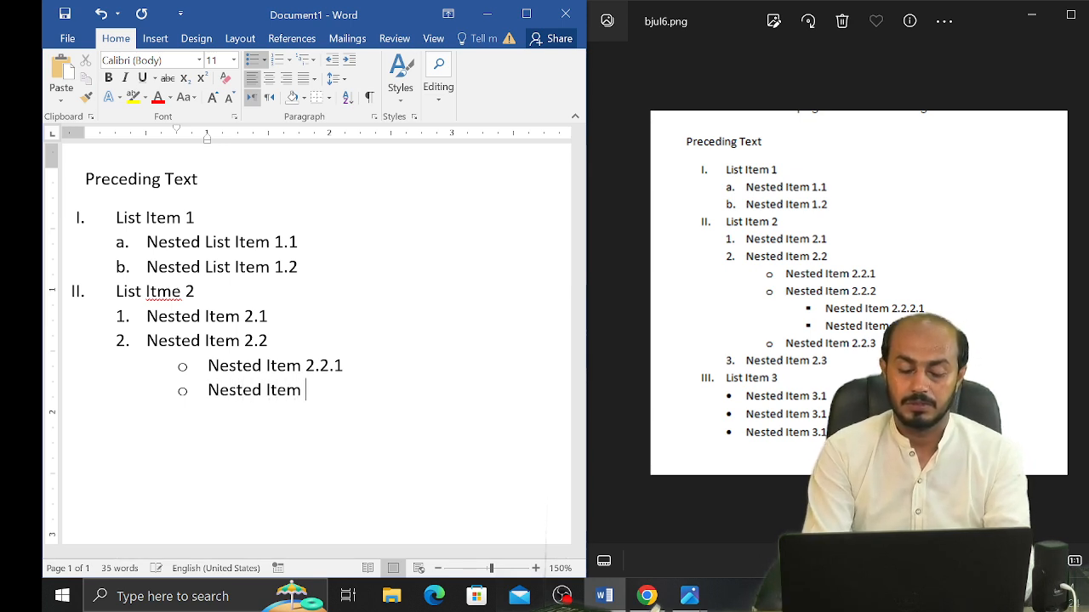
pyautogui.write('2.2.2')
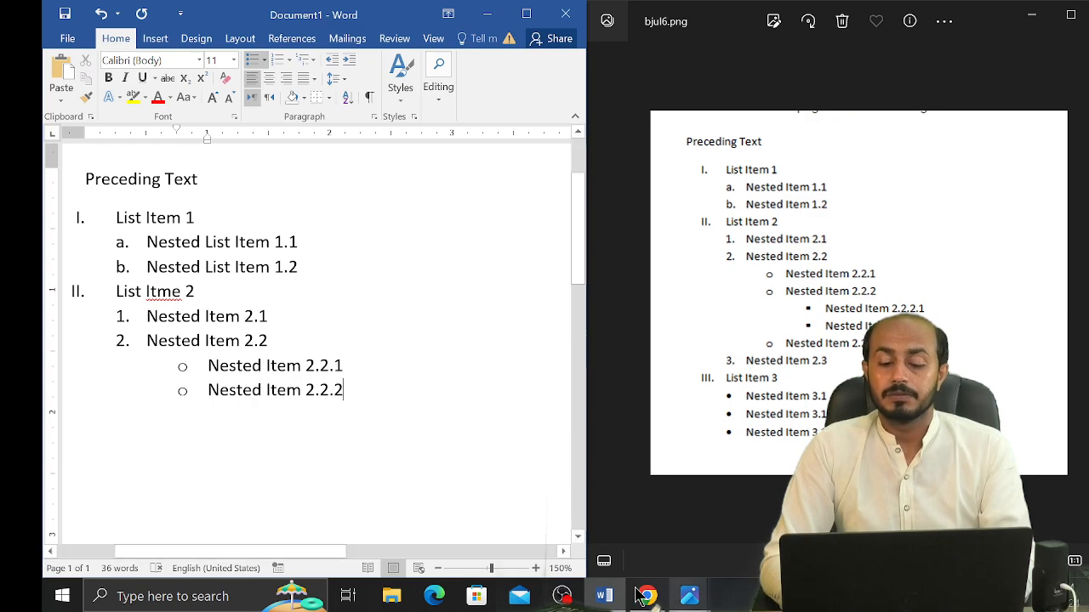
pyautogui.click(560, 571)
pyautogui.click(562, 595)
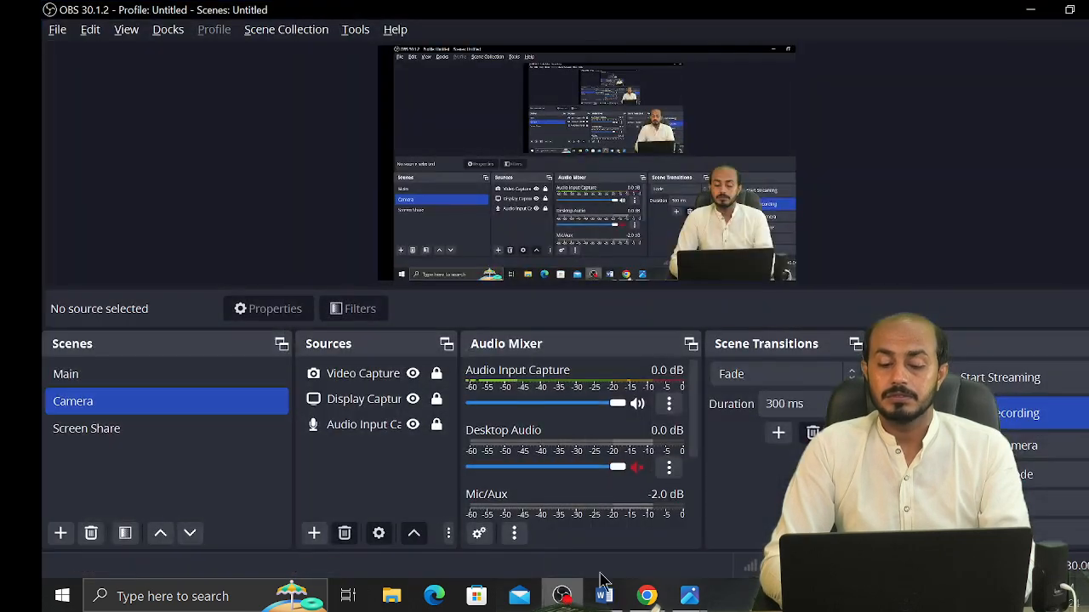